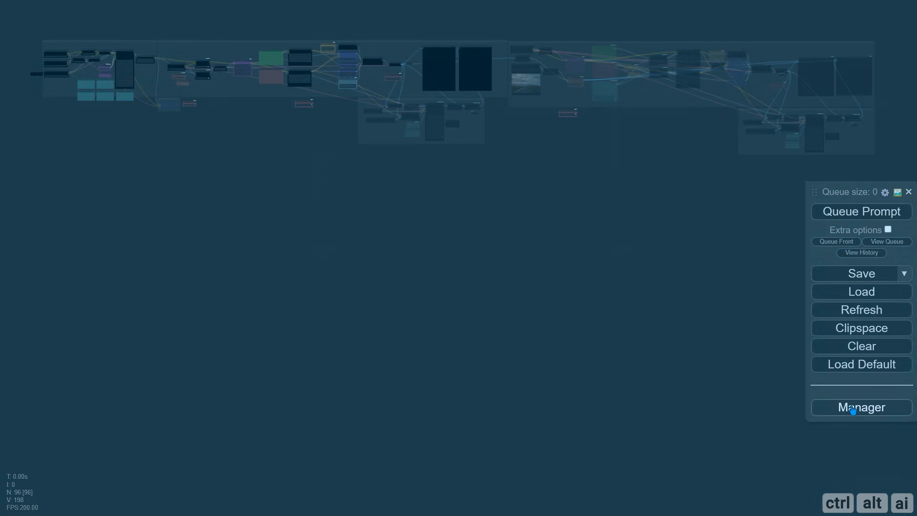
- Review the installed custom nodes in the manager, from ComfyUI Impact Pack down to rgthree's ComfyUI Nodes
{"action": "left_click", "coordinate": [852, 408]}
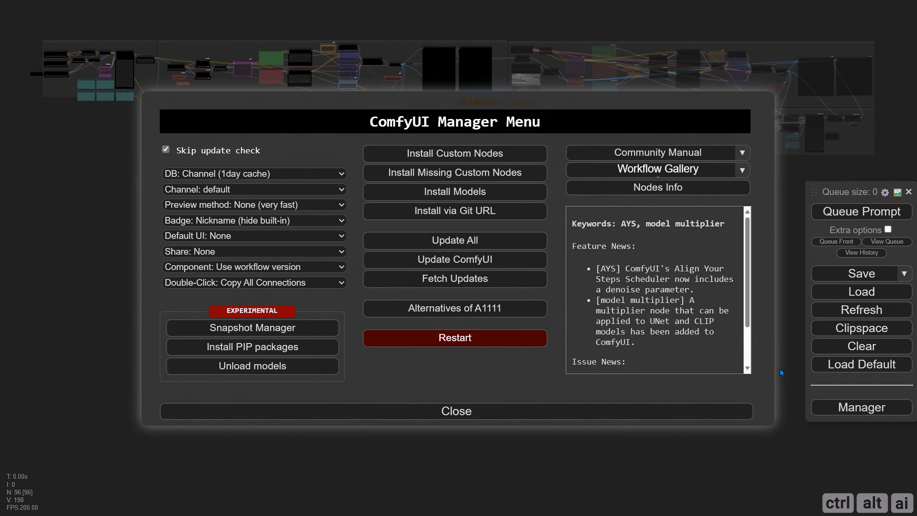
{"action": "left_click", "coordinate": [458, 155]}
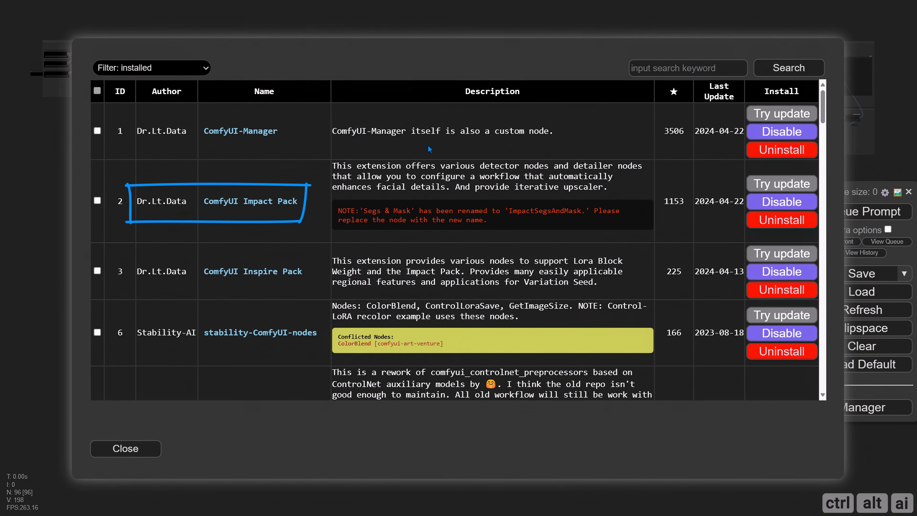
{"action": "scroll", "coordinate": [428, 147], "scroll_direction": "down", "scroll_amount": 5}
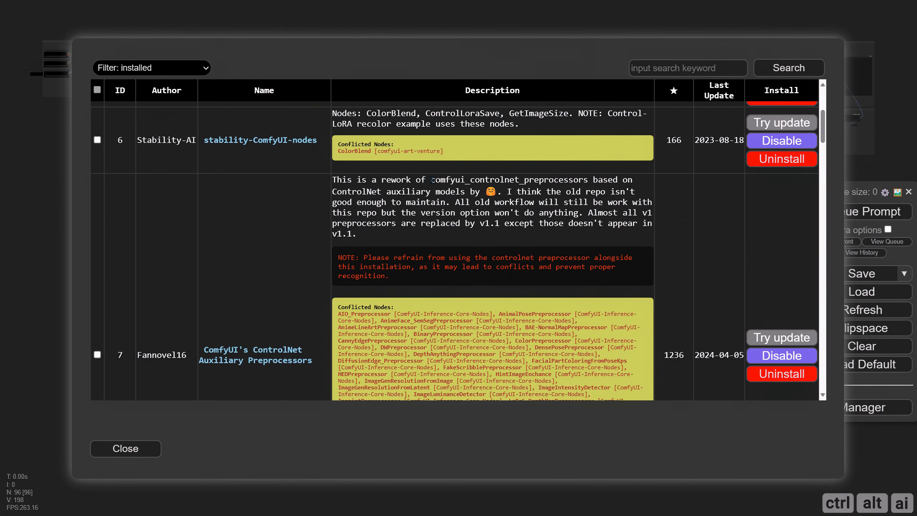
{"action": "scroll", "coordinate": [434, 185], "scroll_direction": "down", "scroll_amount": 1}
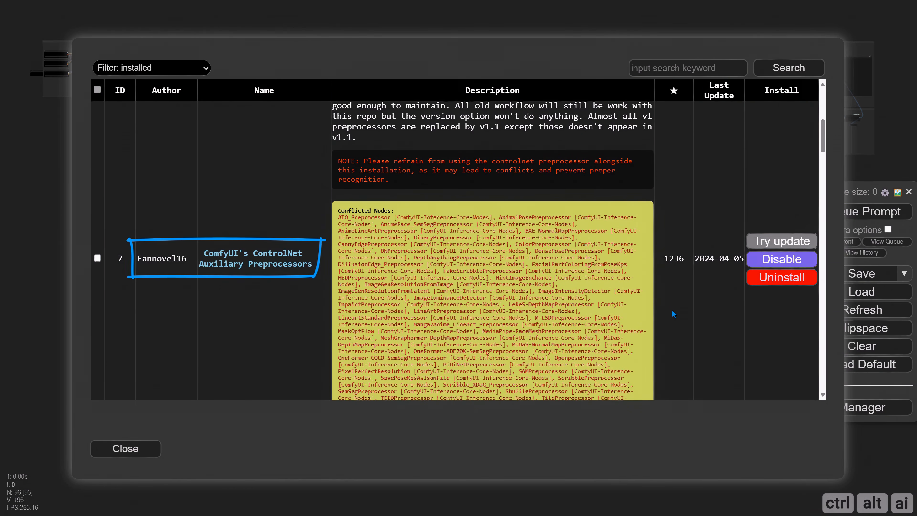
{"action": "scroll", "coordinate": [672, 310], "scroll_direction": "down", "scroll_amount": 6}
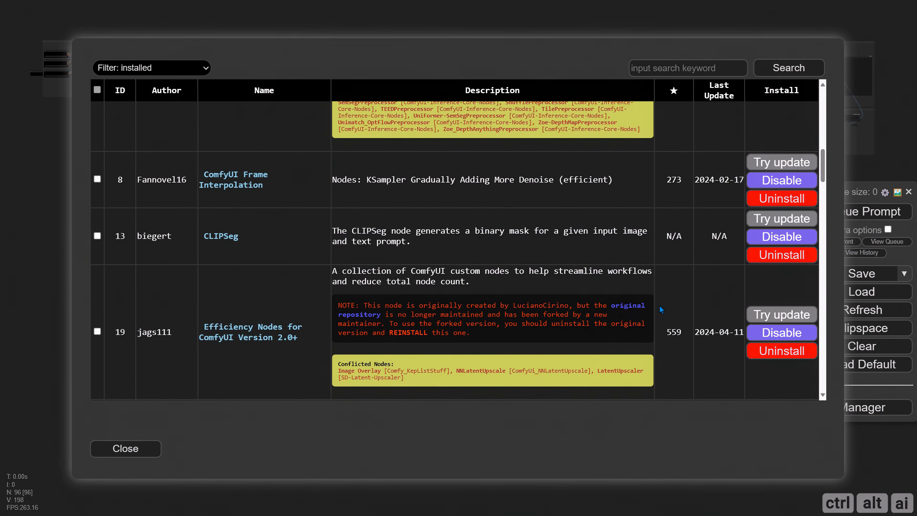
{"action": "scroll", "coordinate": [660, 309], "scroll_direction": "down", "scroll_amount": 4}
{"action": "scroll", "coordinate": [655, 309], "scroll_direction": "down", "scroll_amount": 1}
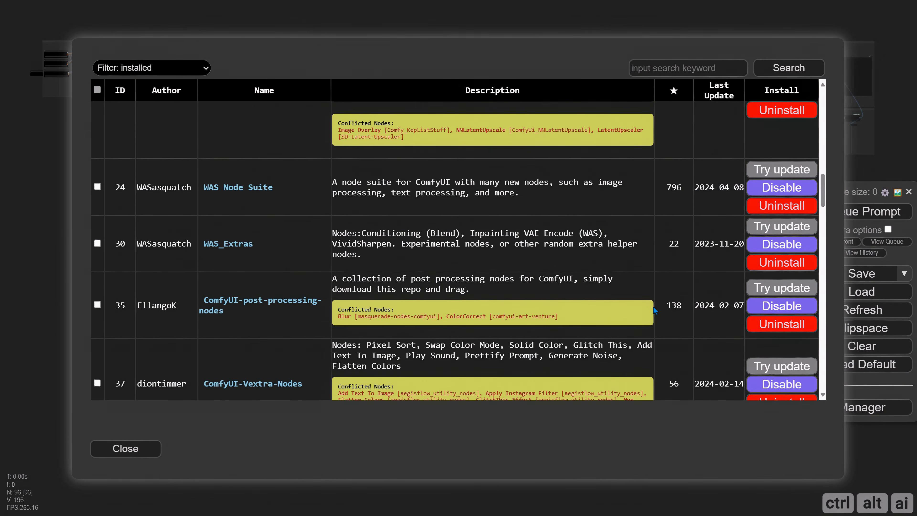
{"action": "scroll", "coordinate": [651, 308], "scroll_direction": "down", "scroll_amount": 5}
{"action": "scroll", "coordinate": [648, 306], "scroll_direction": "down", "scroll_amount": 2}
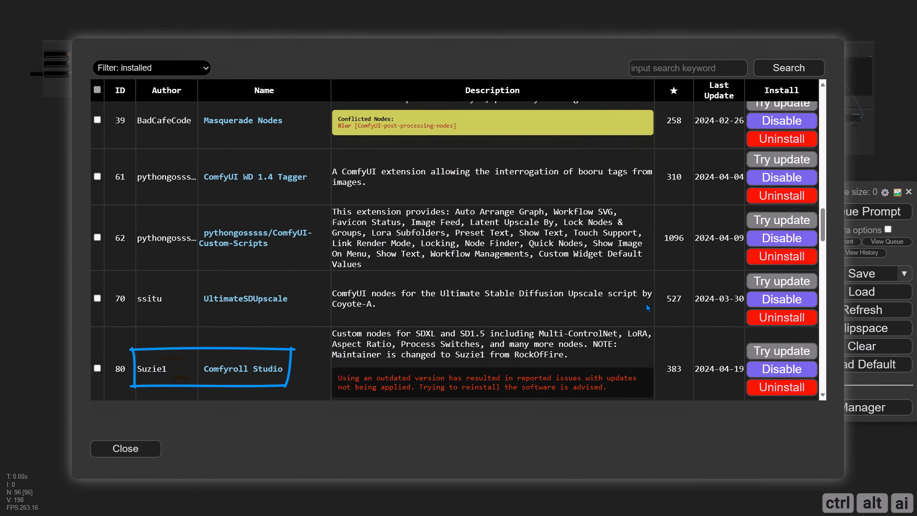
{"action": "scroll", "coordinate": [647, 305], "scroll_direction": "down", "scroll_amount": 6}
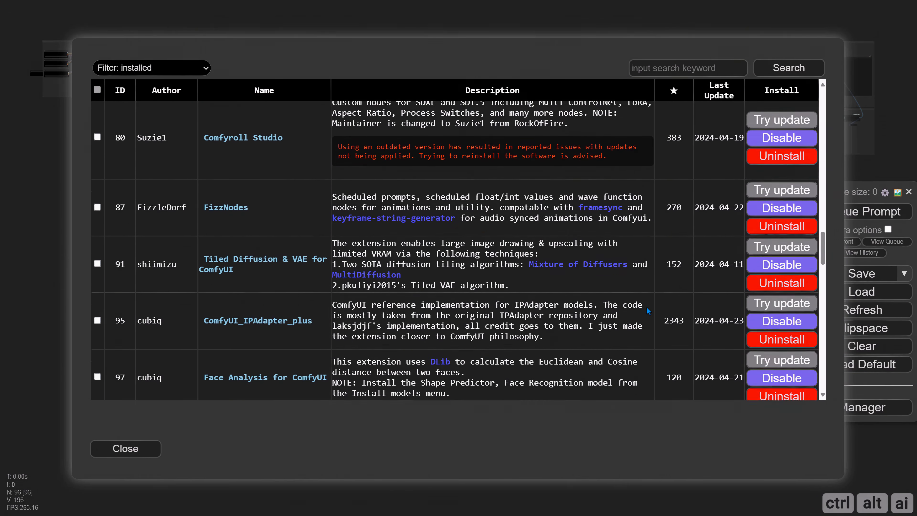
{"action": "scroll", "coordinate": [649, 305], "scroll_direction": "down", "scroll_amount": 3}
{"action": "scroll", "coordinate": [647, 303], "scroll_direction": "down", "scroll_amount": 5}
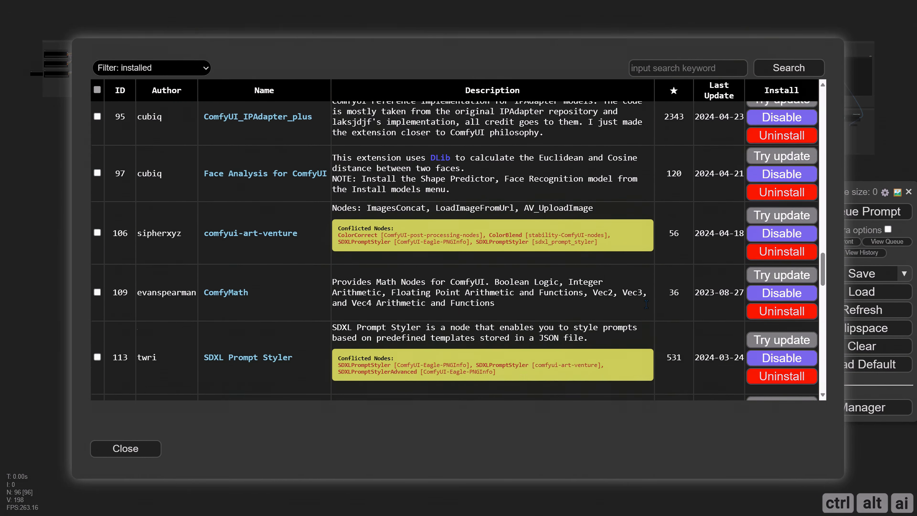
{"action": "scroll", "coordinate": [646, 304], "scroll_direction": "down", "scroll_amount": 1}
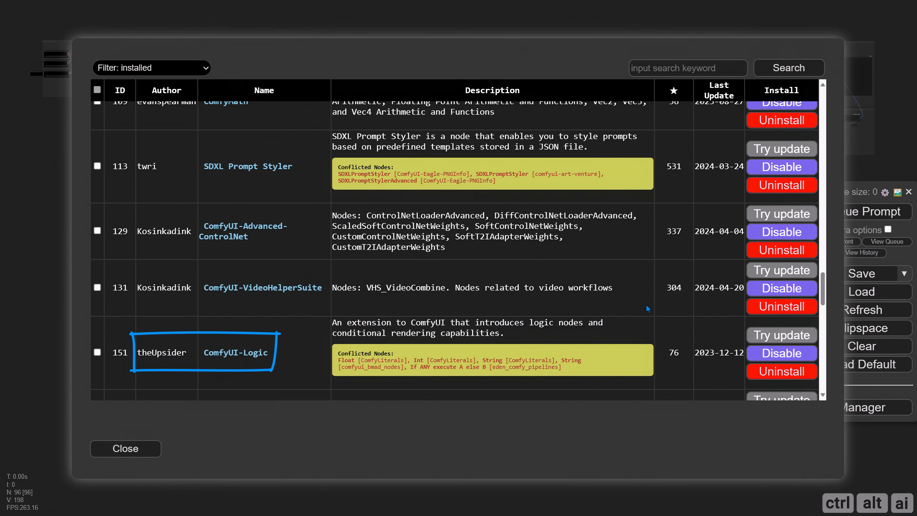
{"action": "scroll", "coordinate": [644, 304], "scroll_direction": "down", "scroll_amount": 5}
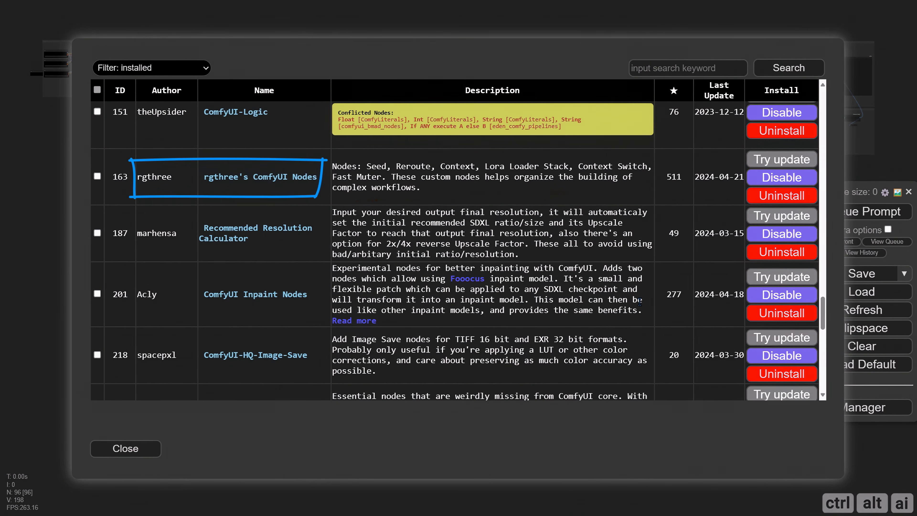
- Switch to the Hugging Face page for stabilityai/cosxl and view the model's files and versions
{"action": "left_click", "coordinate": [214, 10]}
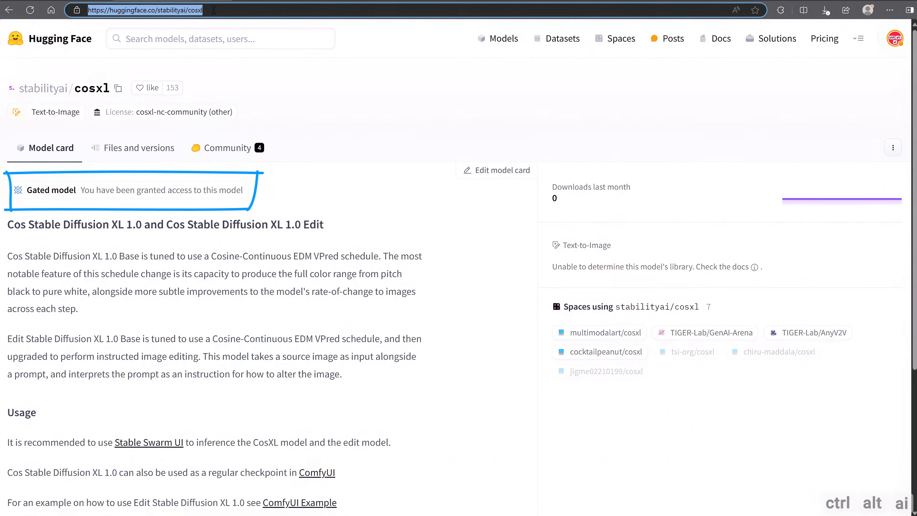
{"action": "left_click", "coordinate": [285, 92]}
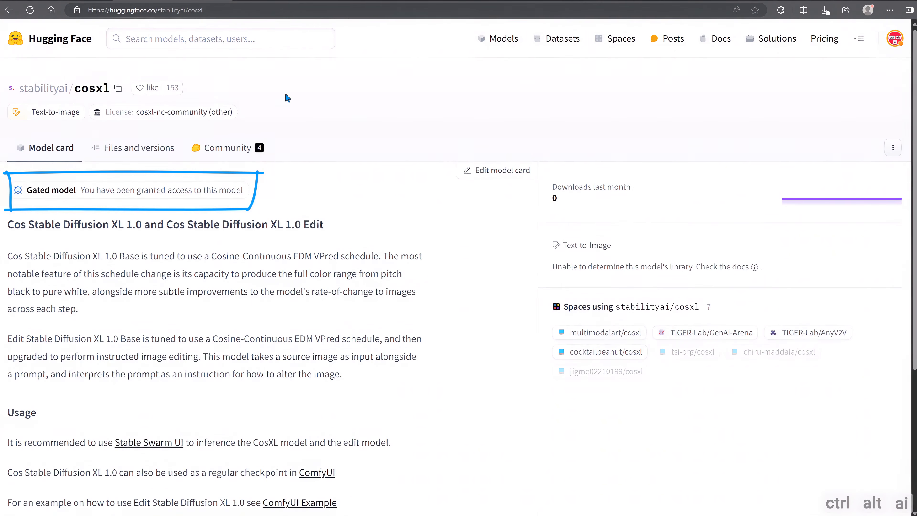
{"action": "left_click", "coordinate": [153, 151]}
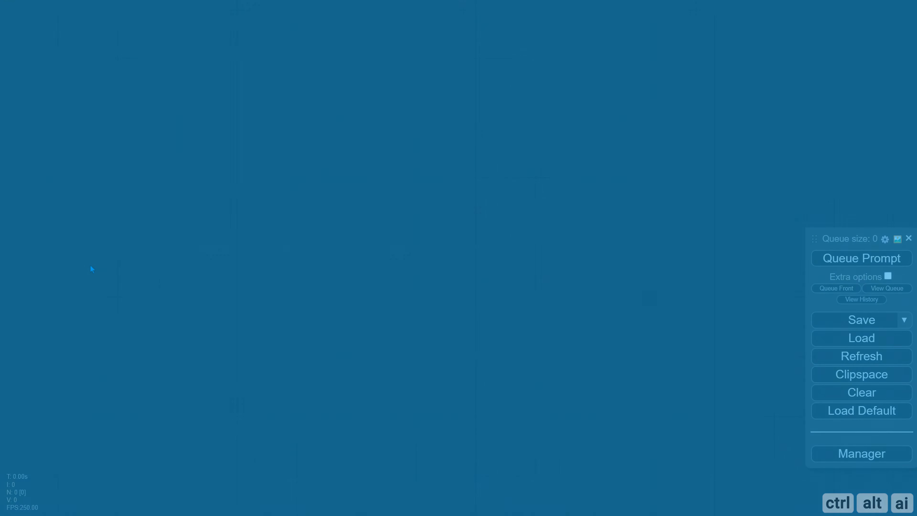
- Add a Load Checkpoint node to the empty canvas and choose cosxl.safetensors as its checkpoint
{"action": "double_click", "coordinate": [90, 265]}
{"action": "type", "text": "load c"}
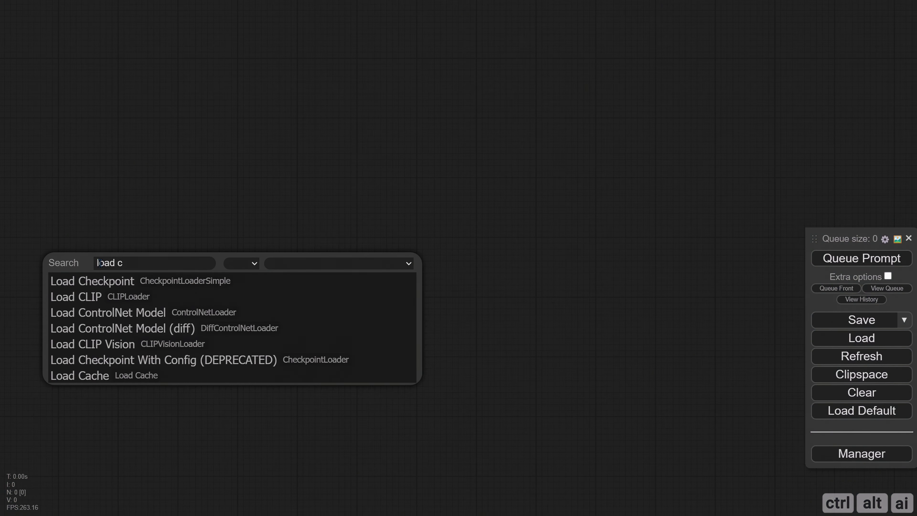
{"action": "left_click", "coordinate": [100, 276]}
{"action": "left_click", "coordinate": [197, 308]}
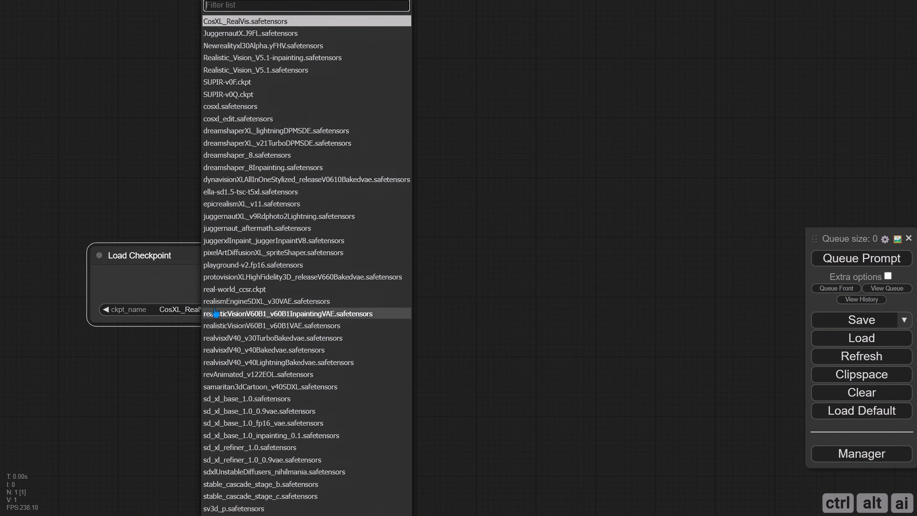
{"action": "type", "text": "cosxl"}
{"action": "left_click", "coordinate": [239, 338]}
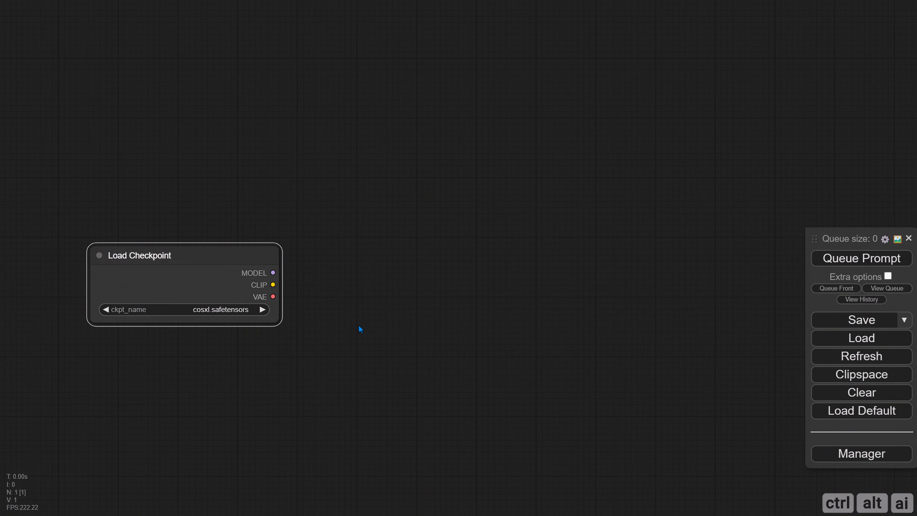
- Add a Self-Attention Guidance node beside the checkpoint loader and connect the loader's MODEL output to its model input
{"action": "double_click", "coordinate": [392, 272]}
{"action": "type", "text": "self"}
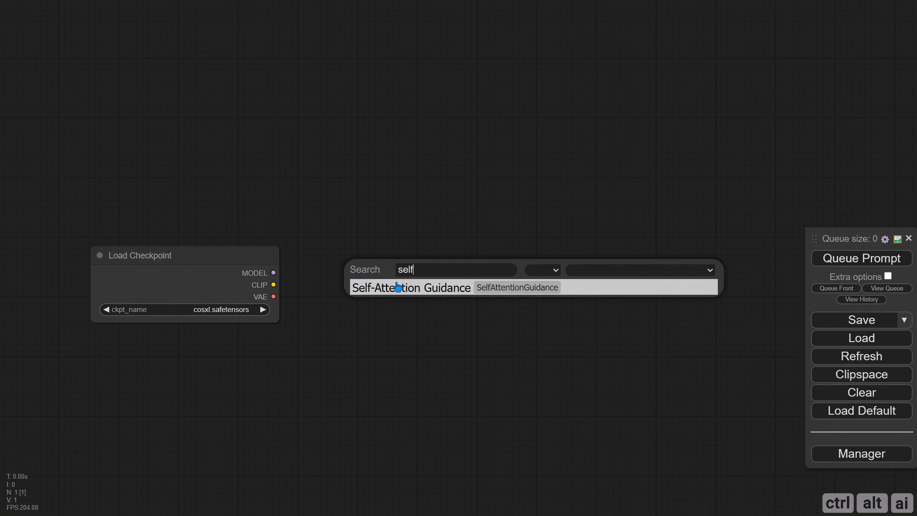
{"action": "left_click", "coordinate": [396, 287]}
{"action": "left_click_drag", "start_coordinate": [392, 258], "coordinate": [389, 257]}
{"action": "left_click_drag", "start_coordinate": [545, 308], "coordinate": [407, 293]}
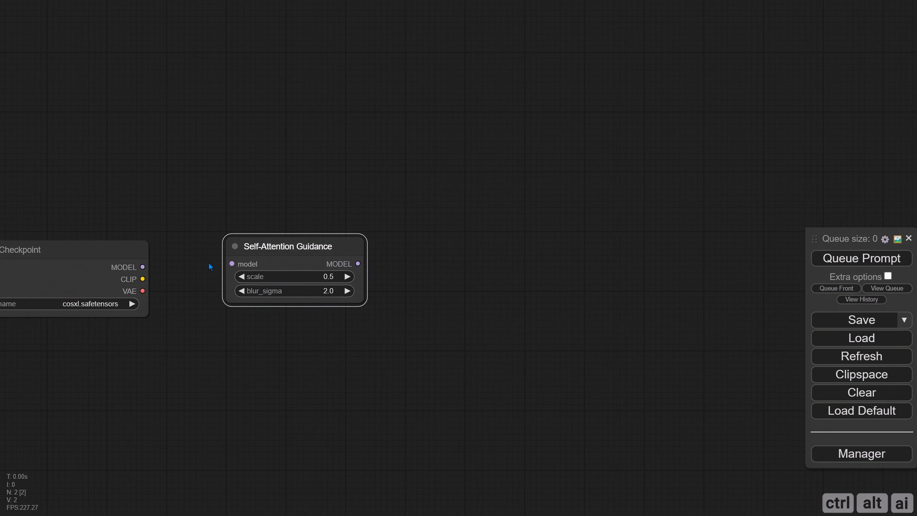
{"action": "left_click_drag", "start_coordinate": [143, 267], "coordinate": [245, 241]}
- Add a Lora Loader Stack (rgthree) node, feeding its model from Self-Attention Guidance and its clip from the checkpoint loader
{"action": "double_click", "coordinate": [420, 246]}
{"action": "type", "text": "lora lo"}
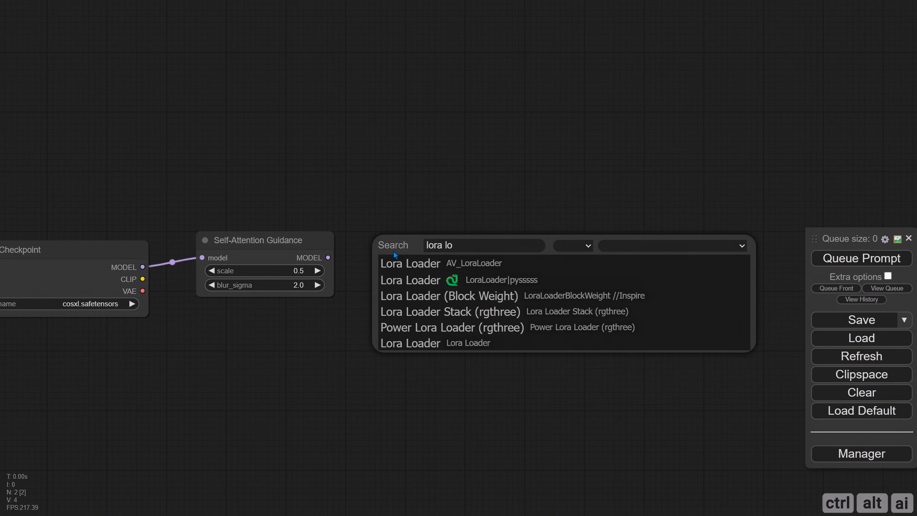
{"action": "left_click", "coordinate": [445, 312]}
{"action": "left_click_drag", "start_coordinate": [428, 214], "coordinate": [421, 212]}
{"action": "left_click_drag", "start_coordinate": [328, 257], "coordinate": [381, 222]}
{"action": "left_click_drag", "start_coordinate": [142, 279], "coordinate": [381, 234]}
- Add a CLIPTextEncodeSDXL node in the empty space beyond the Lora Loader Stack
{"action": "scroll", "coordinate": [319, 354], "scroll_direction": "right", "scroll_amount": 10}
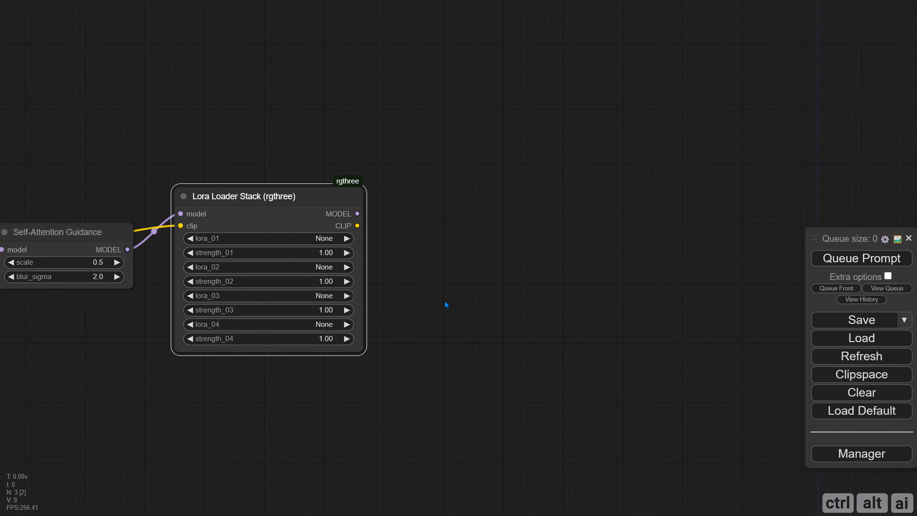
{"action": "scroll", "coordinate": [451, 207], "scroll_direction": "right", "scroll_amount": 5}
{"action": "double_click", "coordinate": [450, 206]}
{"action": "type", "text": "sdxl"}
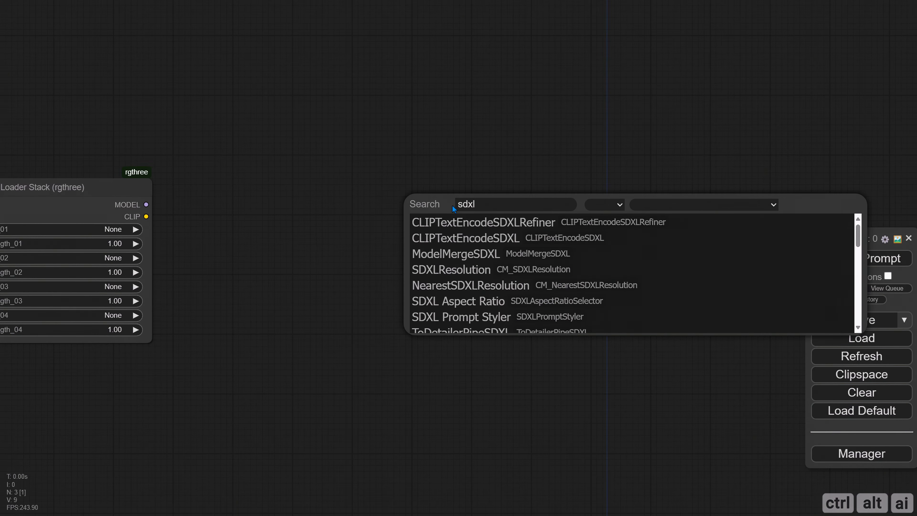
{"action": "left_click", "coordinate": [452, 238]}
{"action": "left_click_drag", "start_coordinate": [496, 192], "coordinate": [464, 109]}
- Convert the text_g and text_l widgets of the CLIPTextEncodeSDXL node to inputs and reposition the node
{"action": "right_click", "coordinate": [464, 109]}
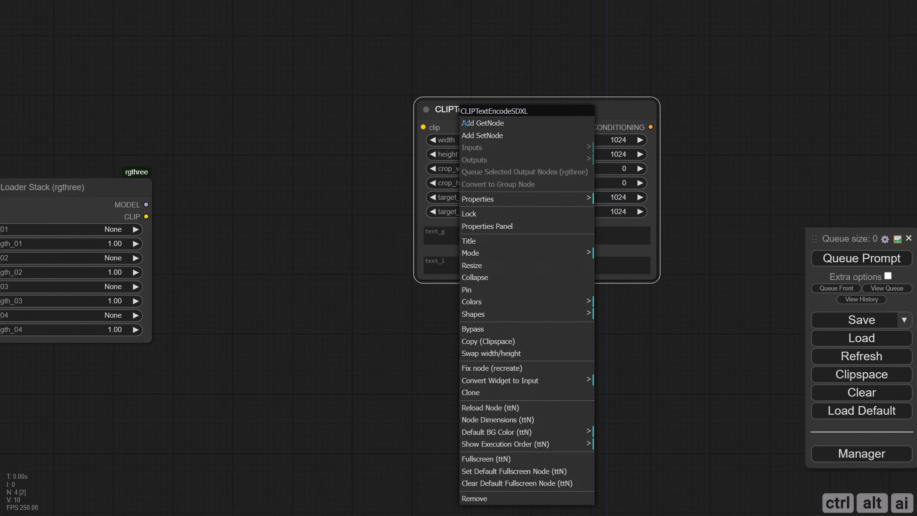
{"action": "left_click", "coordinate": [517, 381]}
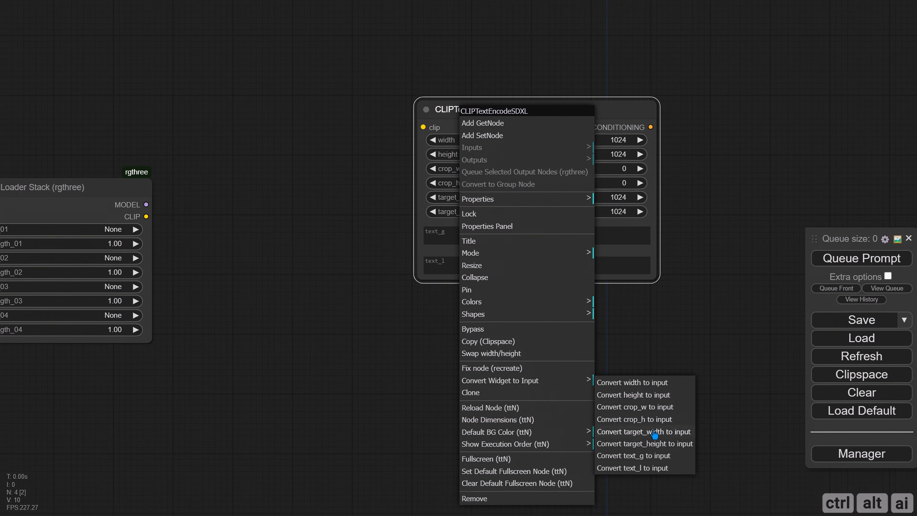
{"action": "left_click", "coordinate": [646, 456]}
{"action": "right_click", "coordinate": [499, 107]}
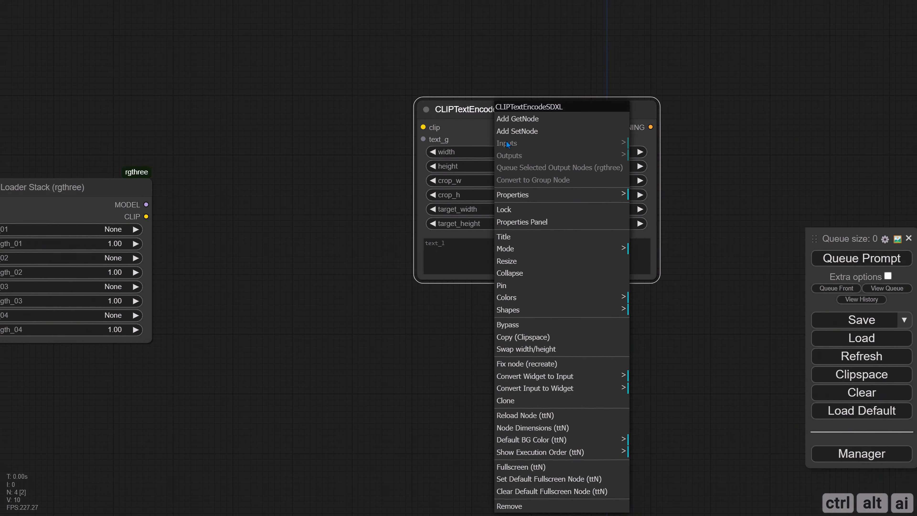
{"action": "left_click", "coordinate": [549, 378]}
{"action": "left_click", "coordinate": [666, 454]}
{"action": "left_click_drag", "start_coordinate": [484, 123], "coordinate": [549, 171]}
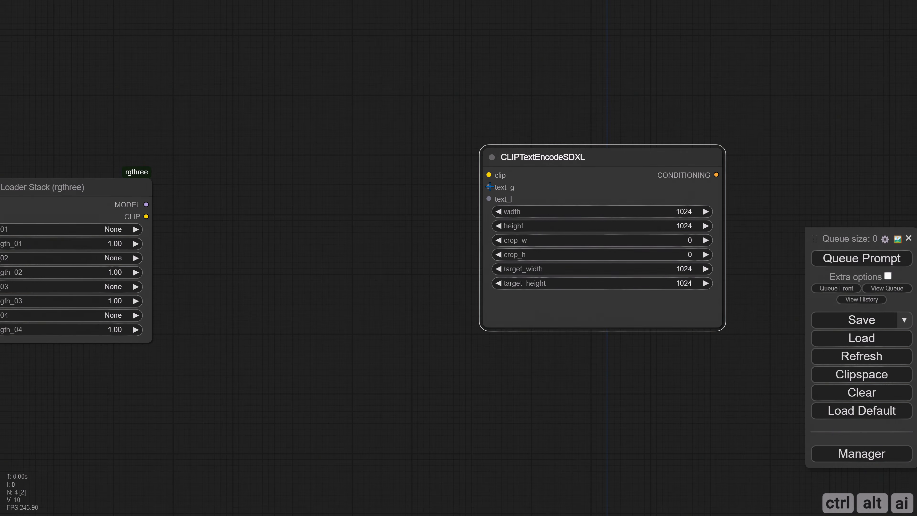
- Add a Primitive node beside the CLIPTextEncodeSDXL node and connect its output to both text_g and text_l
{"action": "left_click_drag", "start_coordinate": [489, 187], "coordinate": [278, 120]}
{"action": "left_click", "coordinate": [311, 159]}
{"action": "scroll", "coordinate": [424, 71], "scroll_direction": "up", "scroll_amount": 3}
{"action": "left_click", "coordinate": [408, 55]}
{"action": "left_click", "coordinate": [521, 198]}
{"action": "left_click_drag", "start_coordinate": [368, 184], "coordinate": [451, 260]}
{"action": "left_click_drag", "start_coordinate": [368, 125], "coordinate": [338, 106]}
{"action": "left_click_drag", "start_coordinate": [418, 127], "coordinate": [489, 199]}
{"action": "left_click_drag", "start_coordinate": [551, 170], "coordinate": [544, 129]}
- Duplicate the Primitive and CLIPTextEncodeSDXL pair below the original and connect the Lora Loader Stack's CLIP output to both encoders
{"action": "left_click_drag", "start_coordinate": [307, 77], "coordinate": [570, 337]}
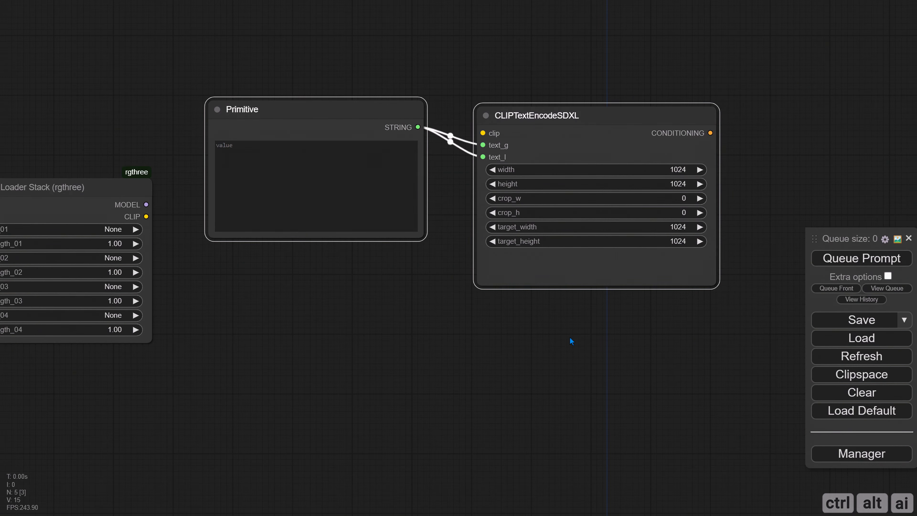
{"action": "key", "text": "ctrl+c"}
{"action": "key", "text": "ctrl+v"}
{"action": "left_click_drag", "start_coordinate": [667, 336], "coordinate": [312, 317]}
{"action": "left_click", "coordinate": [257, 278]}
{"action": "scroll", "coordinate": [258, 281], "scroll_direction": "down", "scroll_amount": 2}
{"action": "left_click_drag", "start_coordinate": [260, 282], "coordinate": [362, 280]}
{"action": "left_click_drag", "start_coordinate": [268, 223], "coordinate": [541, 326]}
- Color the upper Primitive node green and the lower Primitive node red
{"action": "right_click", "coordinate": [346, 141]}
{"action": "mouse_move", "coordinate": [362, 268]}
{"action": "left_click", "coordinate": [482, 304]}
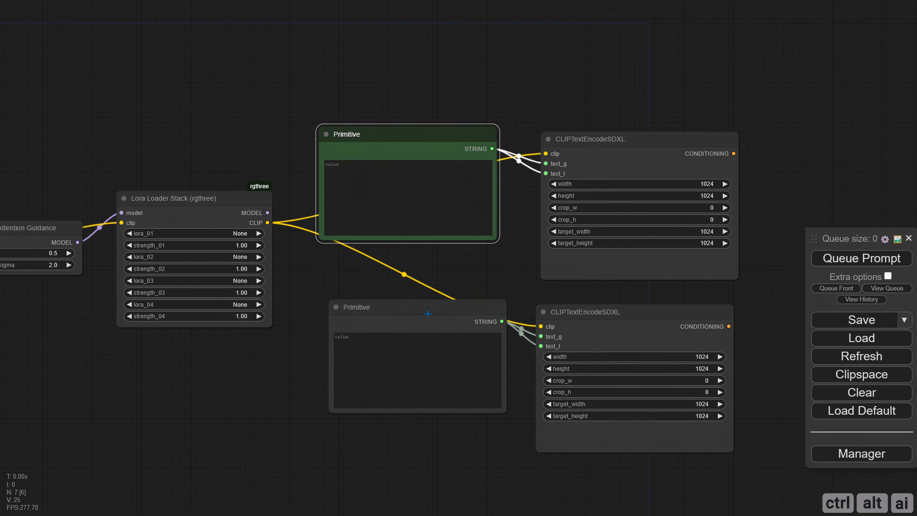
{"action": "right_click", "coordinate": [406, 231]}
{"action": "mouse_move", "coordinate": [419, 373]}
{"action": "left_click", "coordinate": [534, 389]}
- Add a SamplerCustomAdvanced node in the empty space beyond the text encoders, then position and resize it
{"action": "left_click_drag", "start_coordinate": [492, 279], "coordinate": [95, 258]}
{"action": "double_click", "coordinate": [541, 231]}
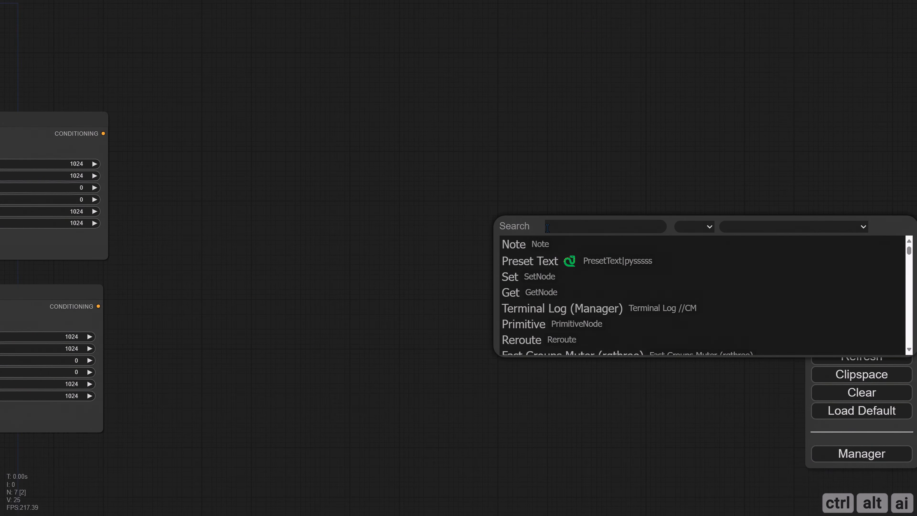
{"action": "type", "text": "sampler"}
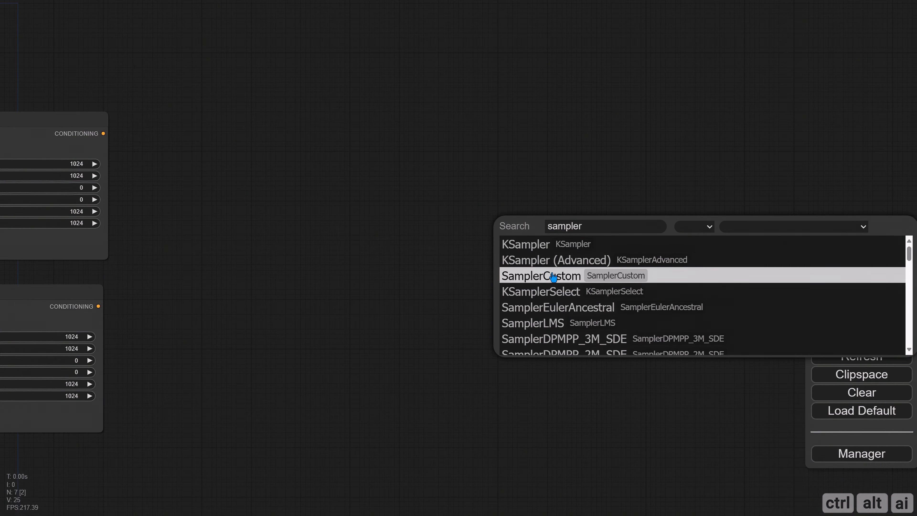
{"action": "scroll", "coordinate": [551, 278], "scroll_direction": "down", "scroll_amount": 3}
{"action": "left_click", "coordinate": [558, 312]}
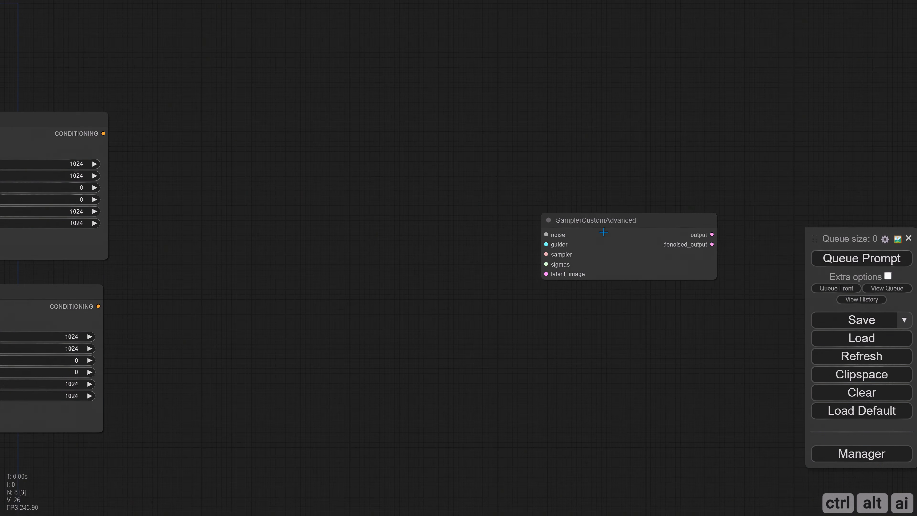
{"action": "left_click_drag", "start_coordinate": [610, 234], "coordinate": [525, 204]}
{"action": "left_click_drag", "start_coordinate": [610, 248], "coordinate": [563, 250]}
{"action": "left_click_drag", "start_coordinate": [494, 184], "coordinate": [553, 204]}
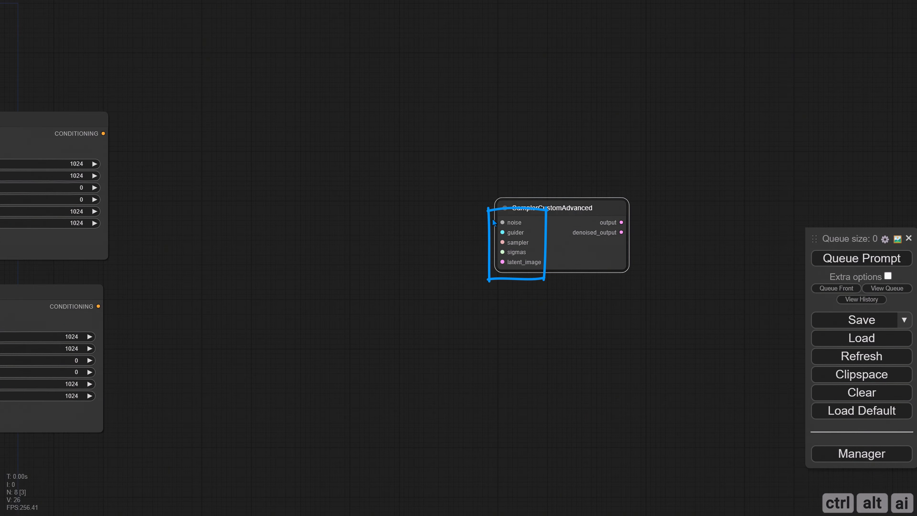
- Add a RandomNoise node linked to the noise input of SamplerCustomAdvanced and place it above the sampler
{"action": "left_click_drag", "start_coordinate": [502, 222], "coordinate": [269, 100]}
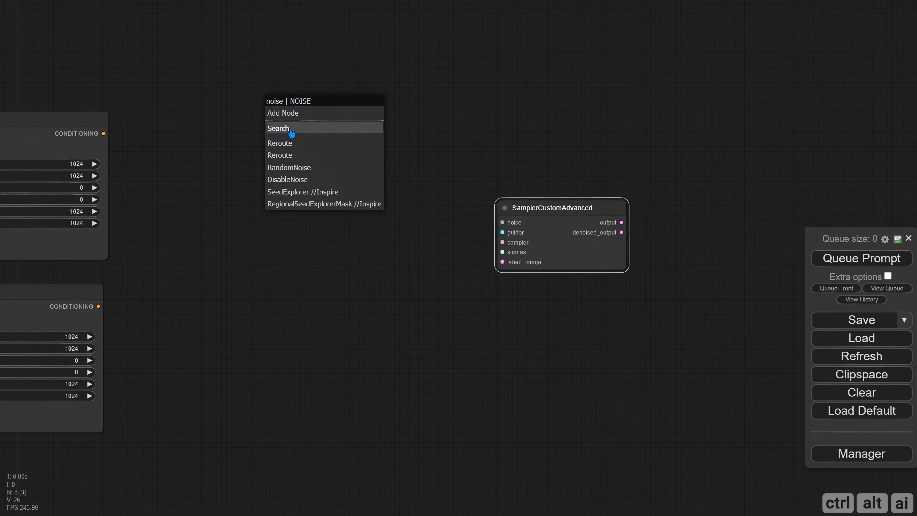
{"action": "left_click", "coordinate": [310, 168]}
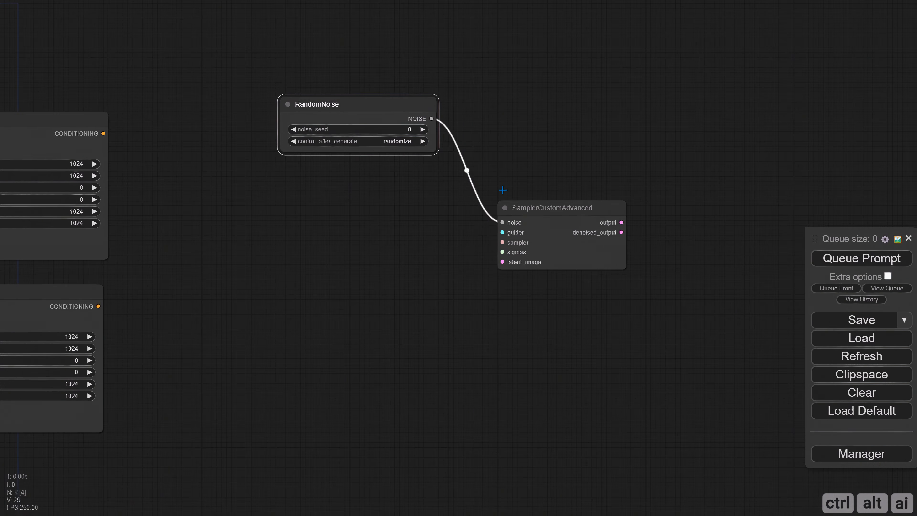
{"action": "left_click_drag", "start_coordinate": [405, 108], "coordinate": [469, 139]}
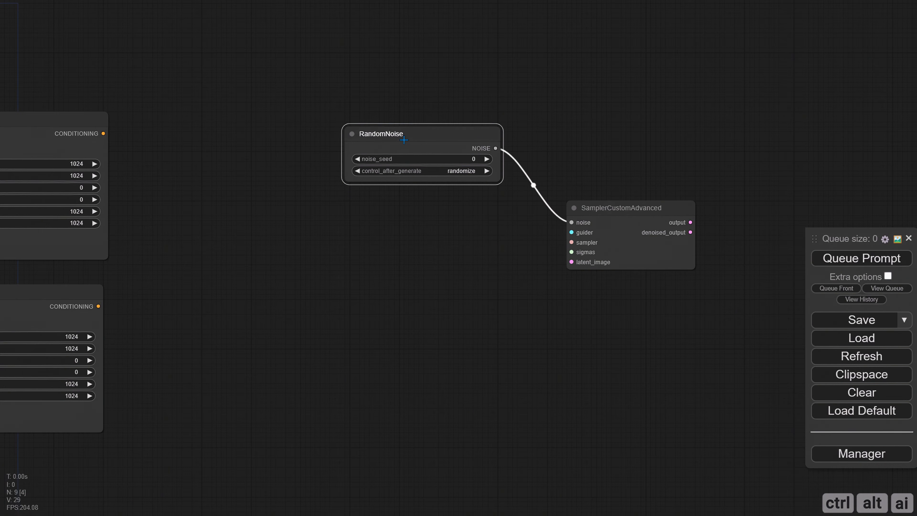
- Convert the RandomNoise node's noise_seed widget to an input and move the node closer to SamplerCustomAdvanced
{"action": "right_click", "coordinate": [405, 140]}
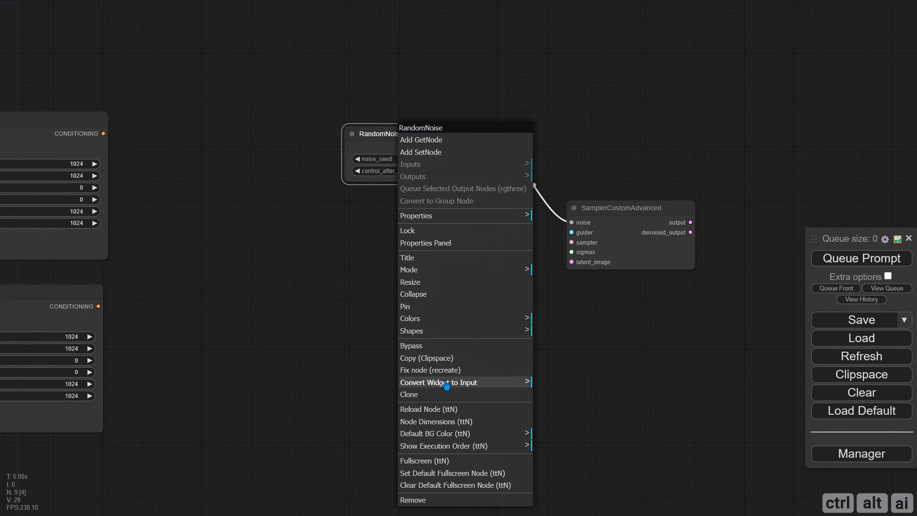
{"action": "left_click", "coordinate": [436, 383]}
{"action": "left_click", "coordinate": [583, 384]}
{"action": "left_click_drag", "start_coordinate": [415, 134], "coordinate": [452, 146]}
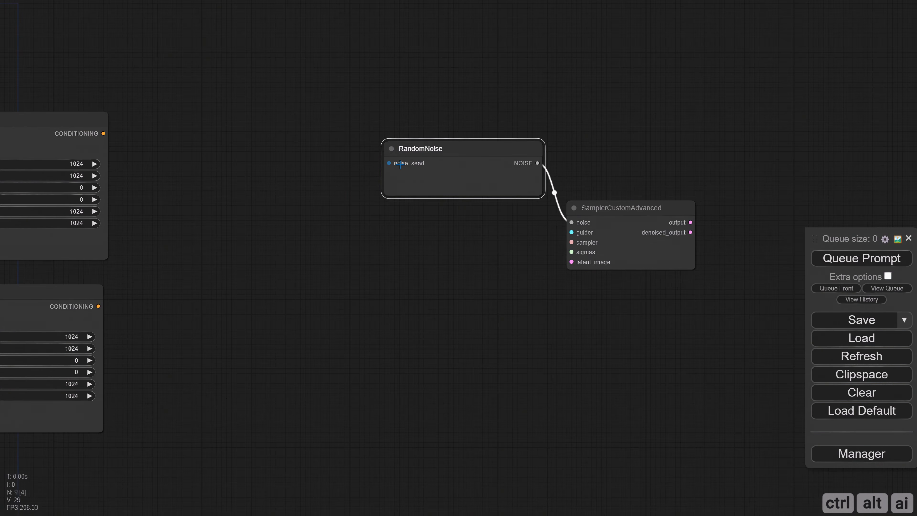
- Add a Seed (rgthree) node linked to the noise_seed input, then position and resize it beside RandomNoise
{"action": "left_click_drag", "start_coordinate": [389, 162], "coordinate": [242, 112]}
{"action": "type", "text": "seed"}
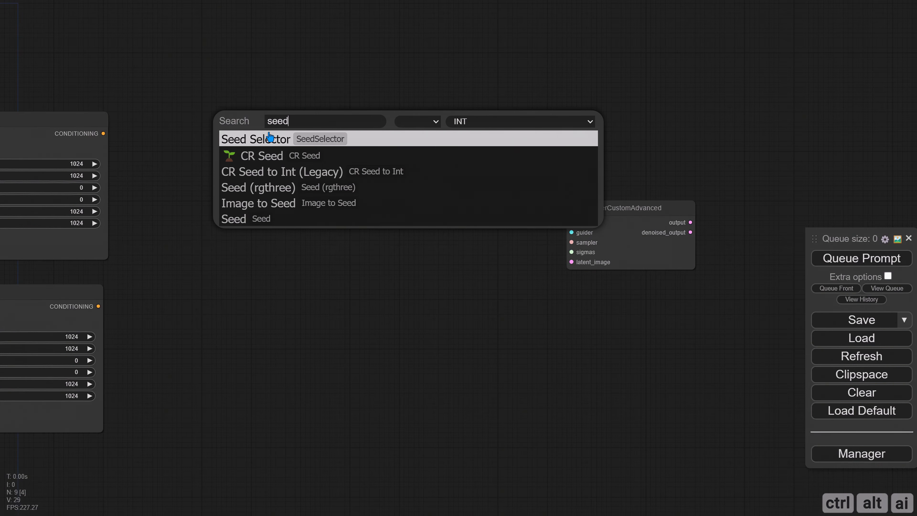
{"action": "left_click", "coordinate": [273, 194]}
{"action": "left_click_drag", "start_coordinate": [309, 117], "coordinate": [235, 100]}
{"action": "left_click_drag", "start_coordinate": [290, 169], "coordinate": [314, 169]}
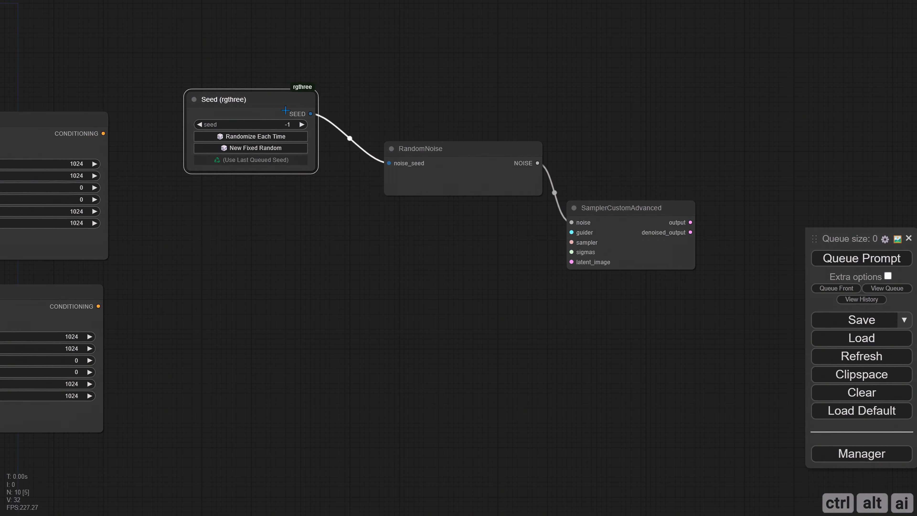
{"action": "left_click_drag", "start_coordinate": [276, 109], "coordinate": [276, 129]}
{"action": "left_click", "coordinate": [266, 168]}
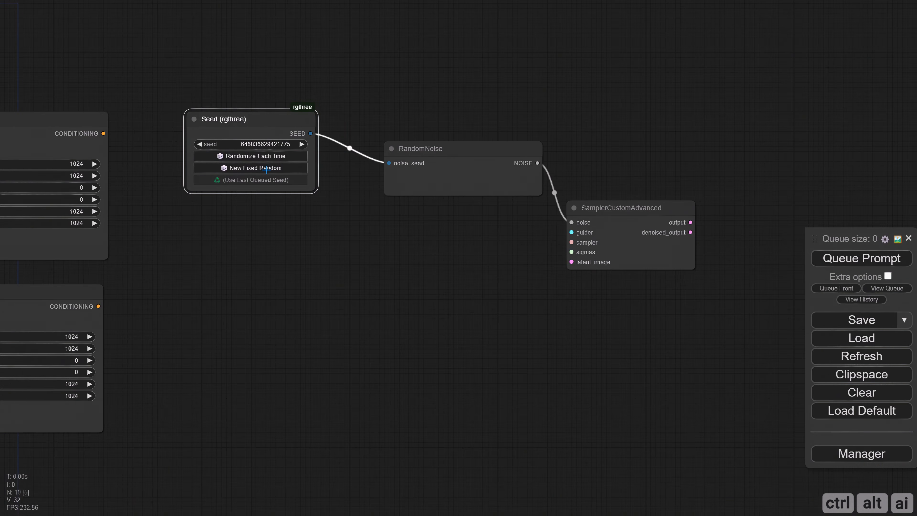
{"action": "left_click", "coordinate": [268, 144]}
{"action": "key", "text": "ctrl+v"}
{"action": "key", "text": "Return"}
- Add a DualCFGGuider node linked to the sampler's guider input and arrange it below RandomNoise
{"action": "left_click_drag", "start_coordinate": [572, 233], "coordinate": [425, 248]}
{"action": "left_click", "coordinate": [427, 324]}
{"action": "left_click_drag", "start_coordinate": [427, 179], "coordinate": [393, 159]}
{"action": "left_click_drag", "start_coordinate": [415, 266], "coordinate": [400, 256]}
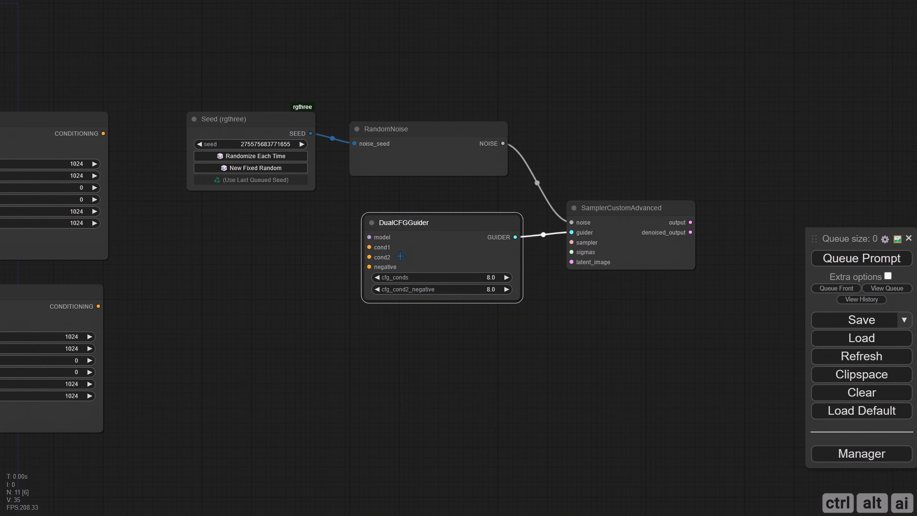
{"action": "left_click", "coordinate": [338, 263]}
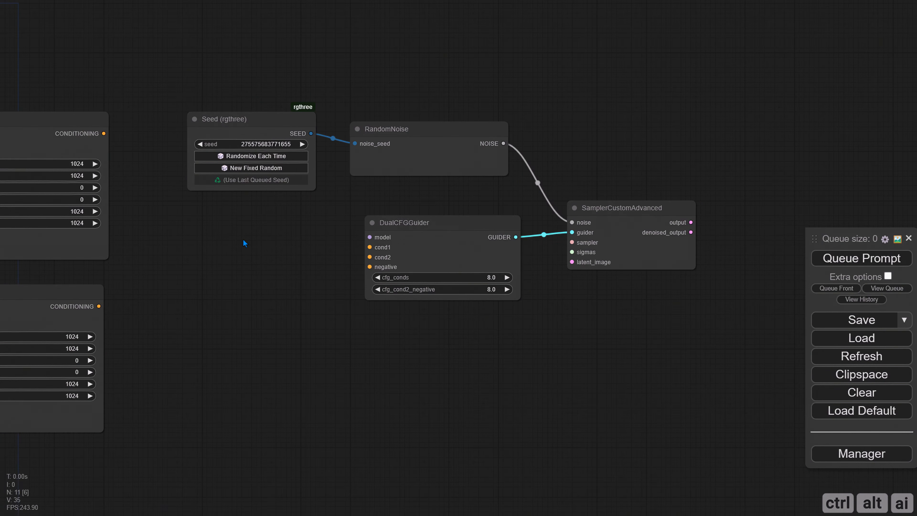
- Connect the Lora Loader Stack's MODEL output to the model input of DualCFGGuider
{"action": "scroll", "coordinate": [231, 248], "scroll_direction": "down", "scroll_amount": 2}
{"action": "left_click_drag", "start_coordinate": [209, 302], "coordinate": [493, 343]}
{"action": "scroll", "coordinate": [493, 342], "scroll_direction": "down", "scroll_amount": 2}
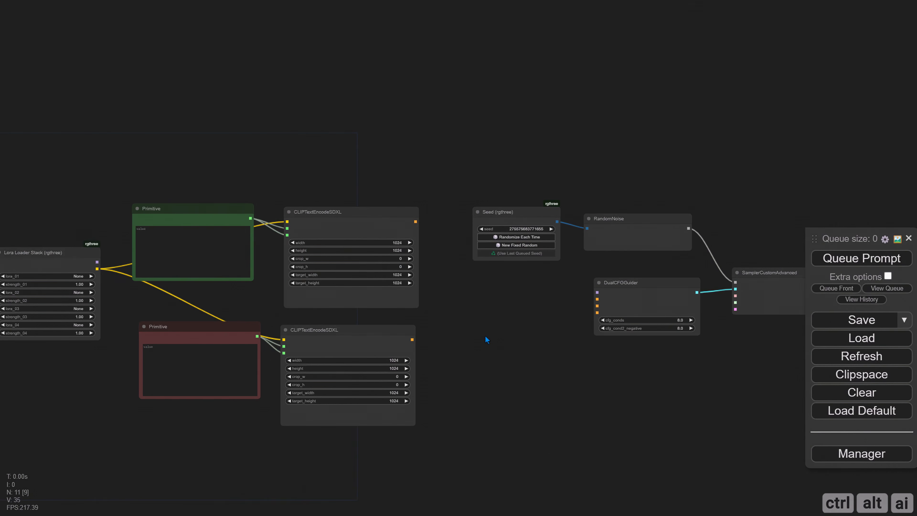
{"action": "left_click_drag", "start_coordinate": [97, 262], "coordinate": [598, 292]}
{"action": "scroll", "coordinate": [738, 335], "scroll_direction": "up", "scroll_amount": 4}
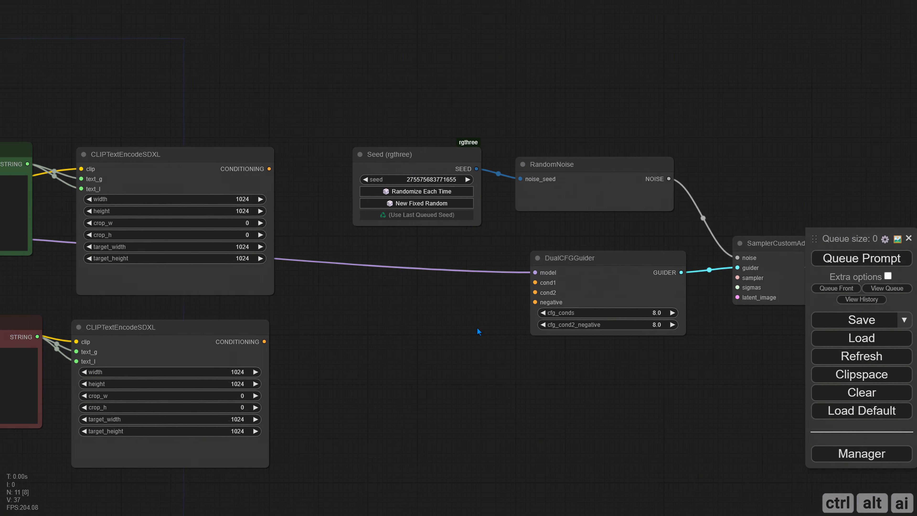
- Connect the upper encoder's CONDITIONING to cond1 and the lower encoder's CONDITIONING to cond2 and negative on DualCFGGuider
{"action": "left_click_drag", "start_coordinate": [266, 168], "coordinate": [532, 282]}
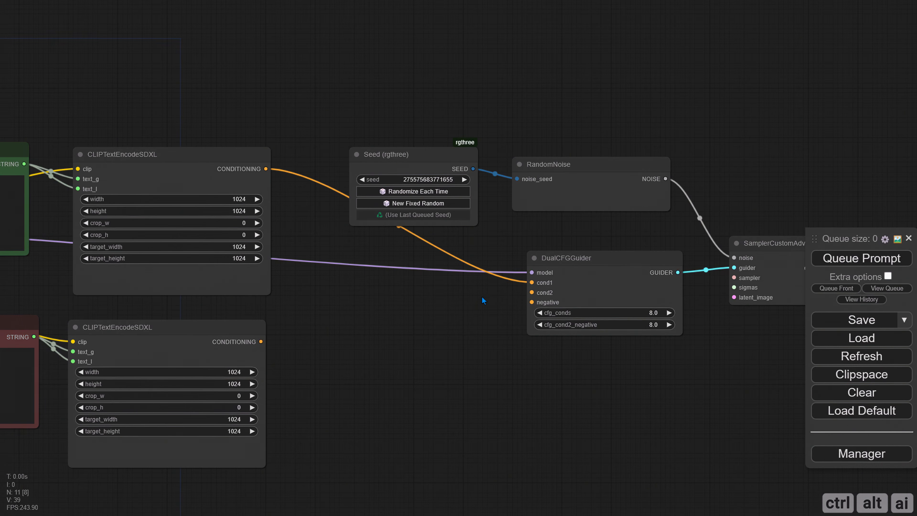
{"action": "left_click_drag", "start_coordinate": [260, 342], "coordinate": [537, 294]}
{"action": "left_click_drag", "start_coordinate": [261, 342], "coordinate": [534, 303]}
{"action": "left_click_drag", "start_coordinate": [511, 356], "coordinate": [281, 318]}
{"action": "left_click_drag", "start_coordinate": [389, 241], "coordinate": [384, 231]}
{"action": "left_click", "coordinate": [421, 324]}
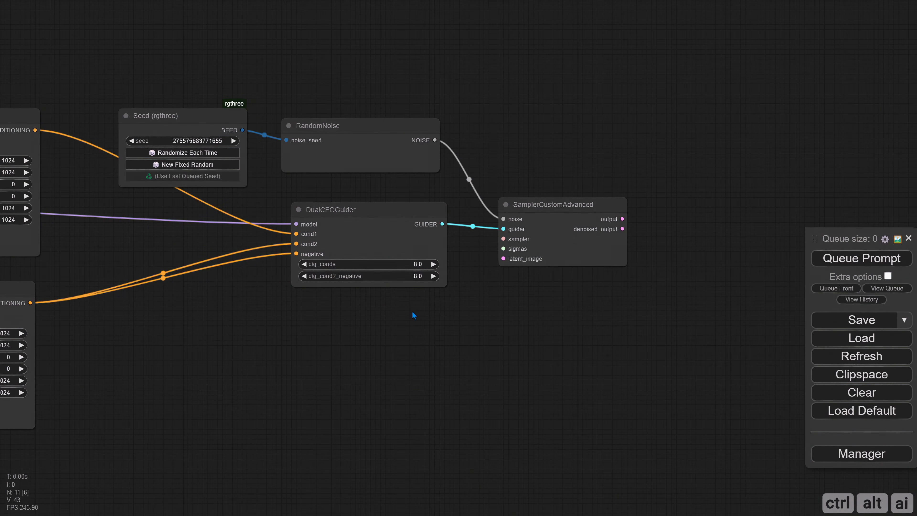
- Set cfg_cond2_negative to 3 on the DualCFGGuider and move the node up under RandomNoise
{"action": "left_click", "coordinate": [400, 263]}
{"action": "type", "text": "3"}
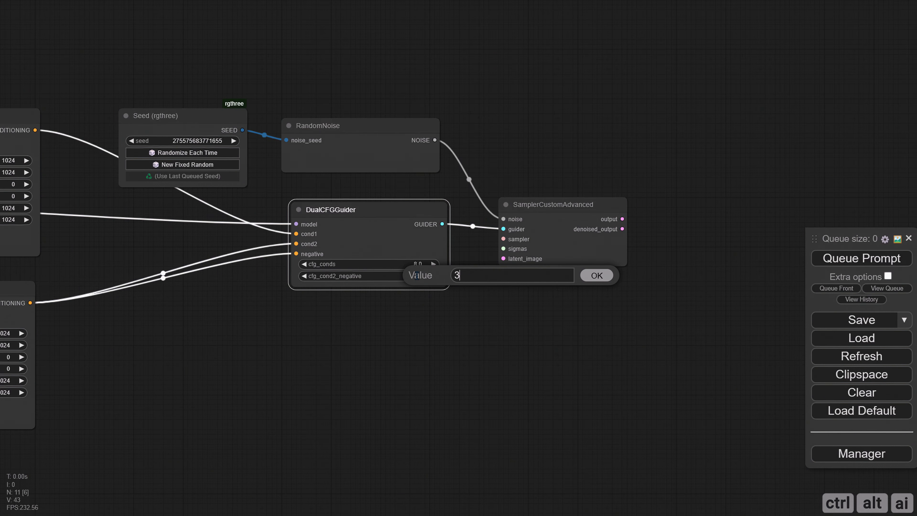
{"action": "key", "text": "Return"}
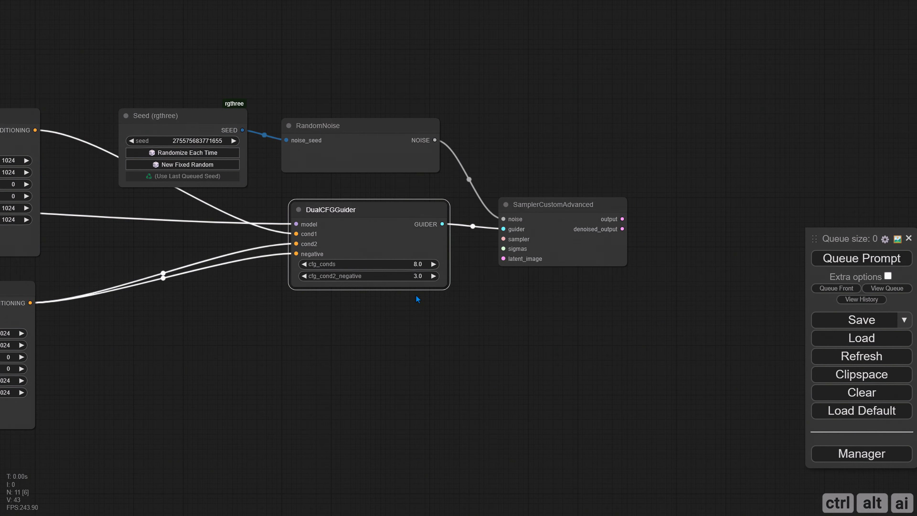
{"action": "left_click_drag", "start_coordinate": [400, 217], "coordinate": [390, 207]}
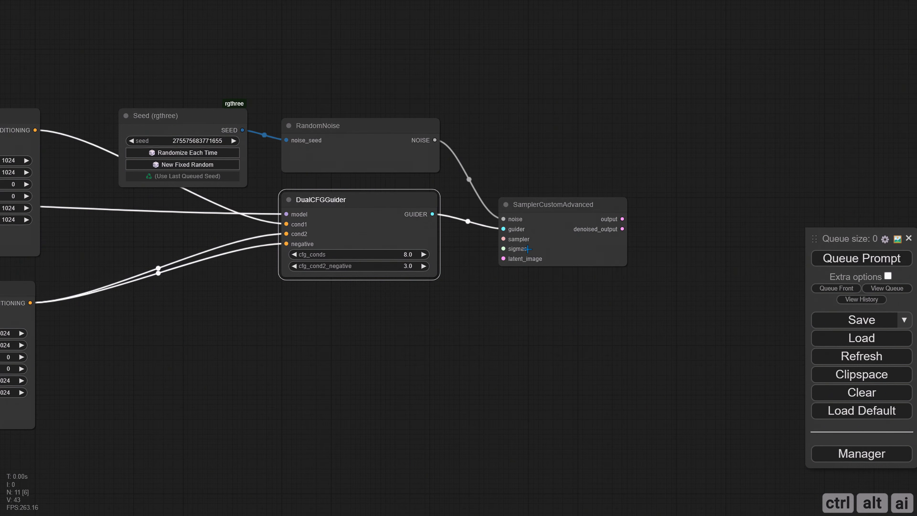
- Add a KSamplerSelect node linked to the sampler input below DualCFGGuider and choose dpmpp_2m_sde as its sampler
{"action": "left_click_drag", "start_coordinate": [503, 239], "coordinate": [340, 308]}
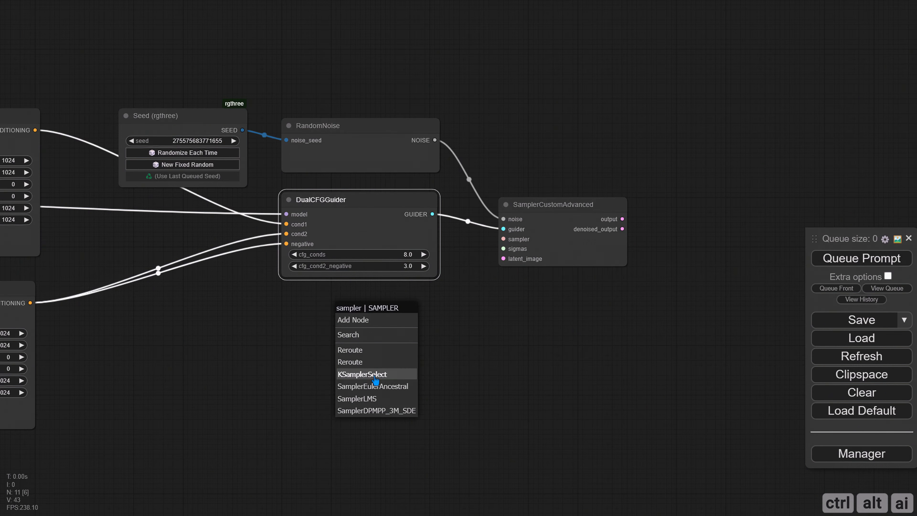
{"action": "left_click", "coordinate": [376, 380]}
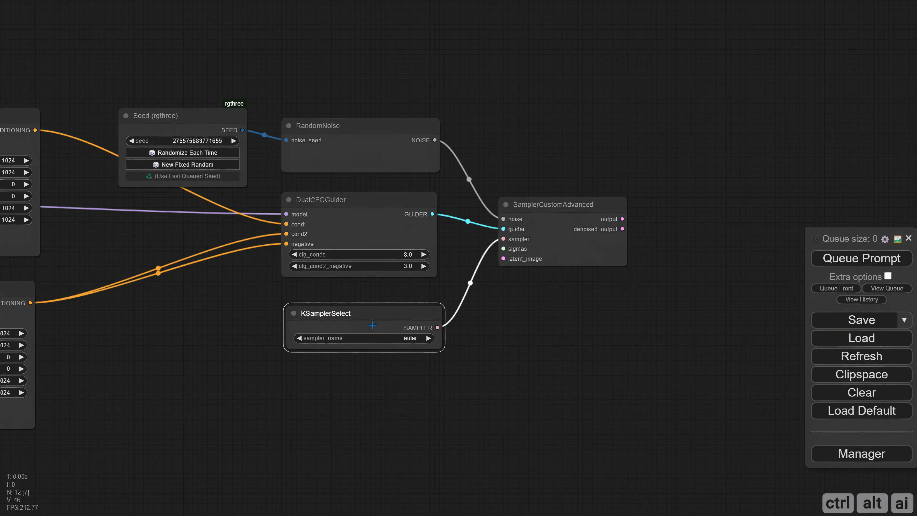
{"action": "left_click", "coordinate": [419, 341]}
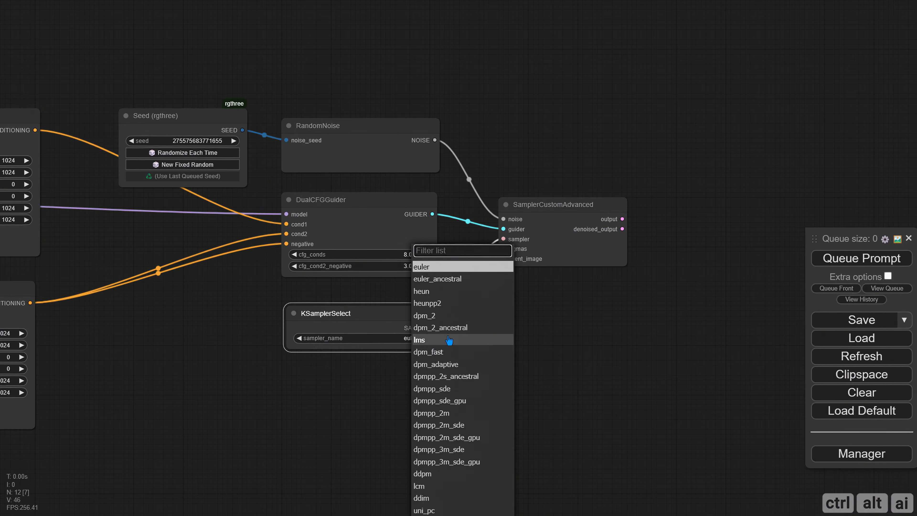
{"action": "left_click", "coordinate": [467, 429]}
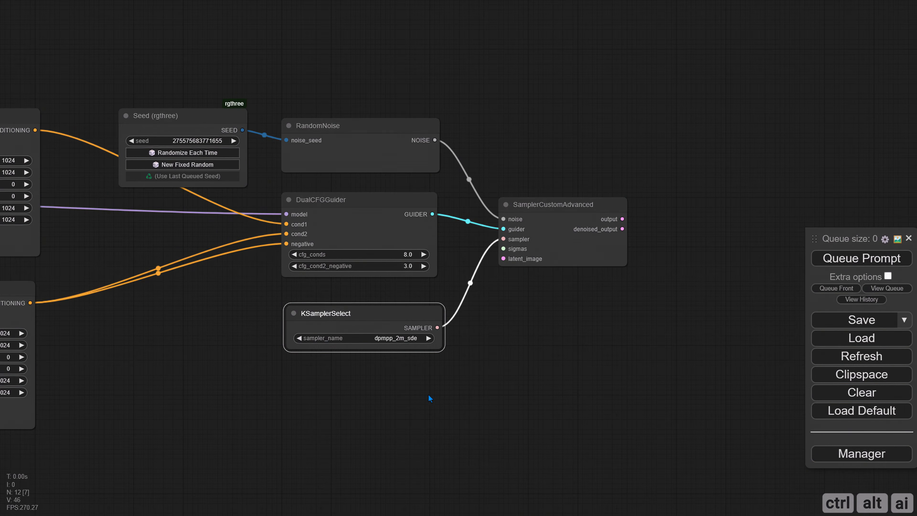
- Add a BasicScheduler node linked to the sigmas input and place it below KSamplerSelect
{"action": "left_click_drag", "start_coordinate": [454, 361], "coordinate": [434, 252]}
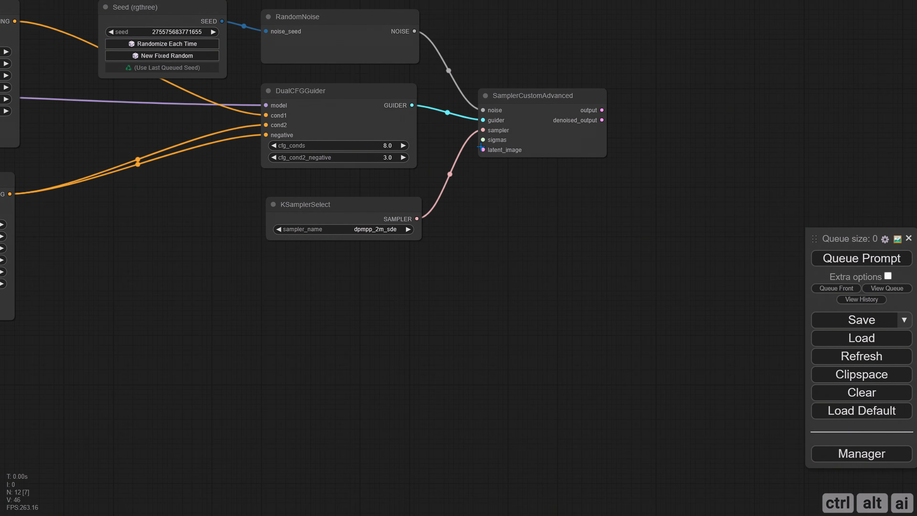
{"action": "left_click_drag", "start_coordinate": [481, 147], "coordinate": [334, 309]}
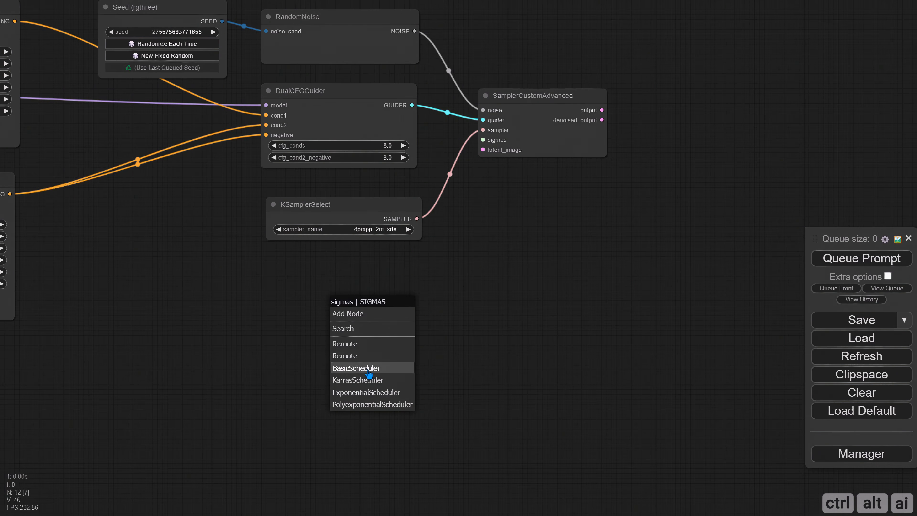
{"action": "left_click", "coordinate": [376, 367]}
{"action": "left_click_drag", "start_coordinate": [407, 319], "coordinate": [342, 287]}
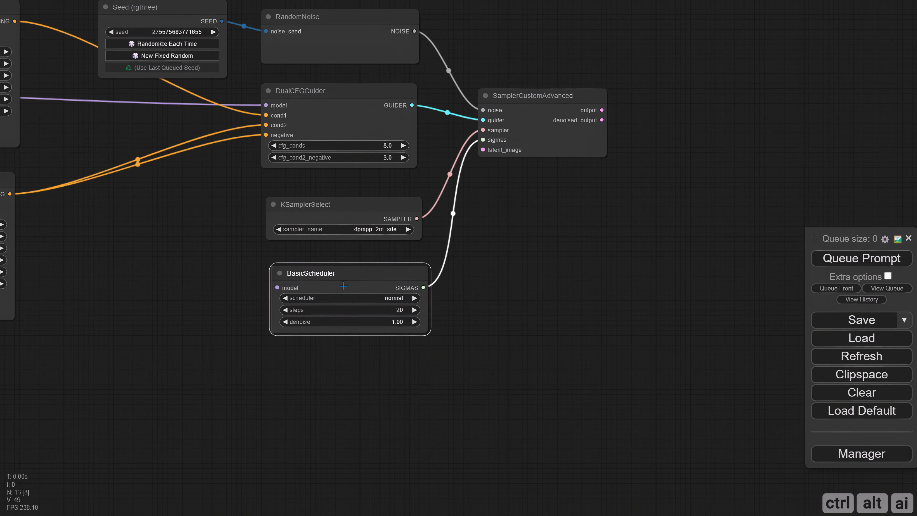
- Set the BasicScheduler to the karras scheduler with 40 steps
{"action": "left_click", "coordinate": [395, 300]}
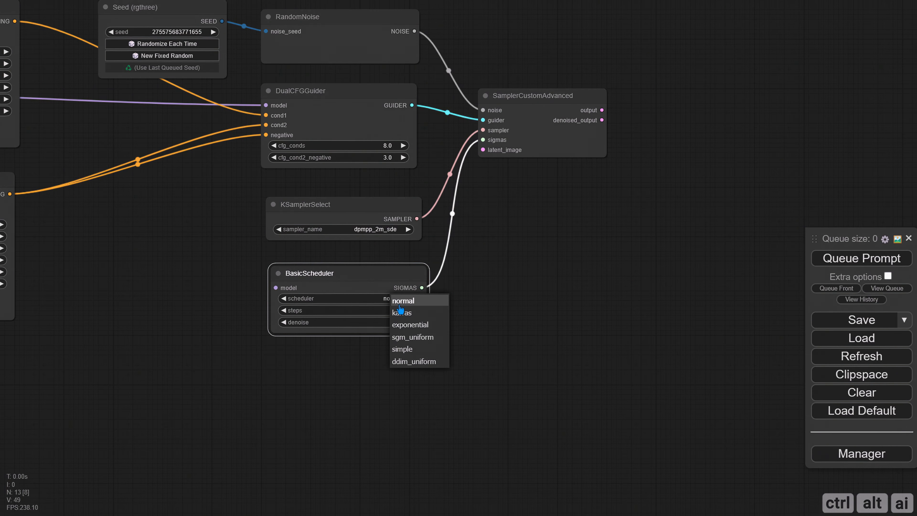
{"action": "left_click", "coordinate": [401, 312]}
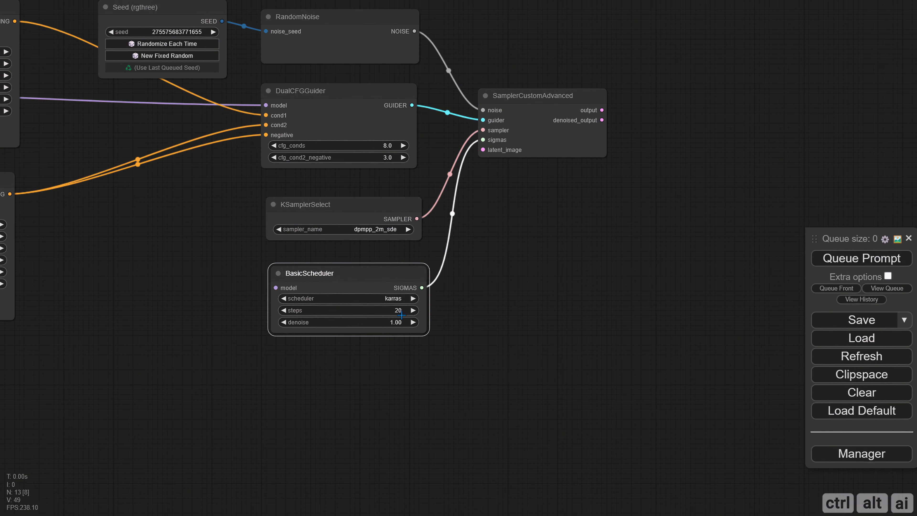
{"action": "left_click", "coordinate": [399, 311]}
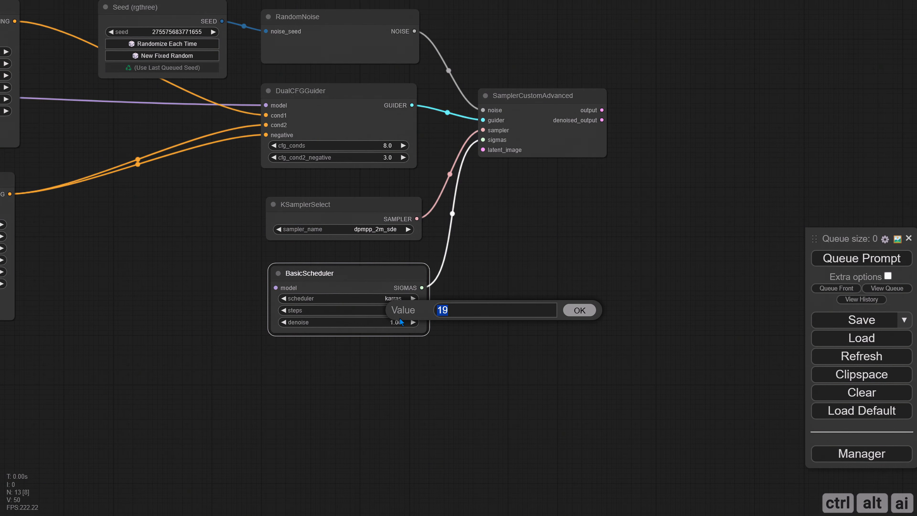
{"action": "type", "text": "40"}
{"action": "key", "text": "Return"}
- Connect the Lora Loader Stack's MODEL output to BasicScheduler and tidy the spacing of KSamplerSelect and BasicScheduler
{"action": "scroll", "coordinate": [275, 336], "scroll_direction": "down", "scroll_amount": 4}
{"action": "left_click_drag", "start_coordinate": [173, 326], "coordinate": [507, 329]}
{"action": "left_click_drag", "start_coordinate": [80, 162], "coordinate": [578, 302]}
{"action": "scroll", "coordinate": [567, 241], "scroll_direction": "up", "scroll_amount": 3}
{"action": "left_click_drag", "start_coordinate": [506, 134], "coordinate": [505, 125]}
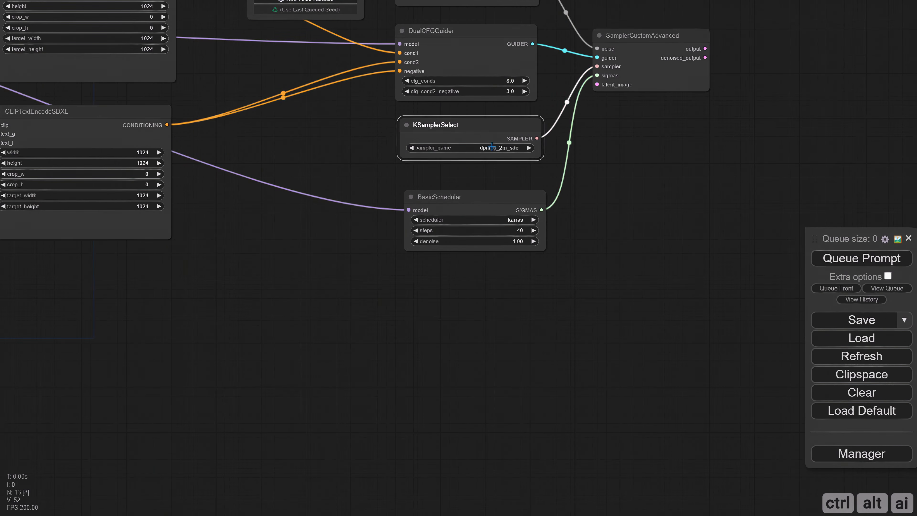
{"action": "left_click_drag", "start_coordinate": [506, 198], "coordinate": [506, 189]}
{"action": "left_click", "coordinate": [622, 198]}
- Add an SDXL Empty Latent Image (rgthree) node linked to latent_image below BasicScheduler and check its dimension presets
{"action": "left_click_drag", "start_coordinate": [601, 84], "coordinate": [463, 274]}
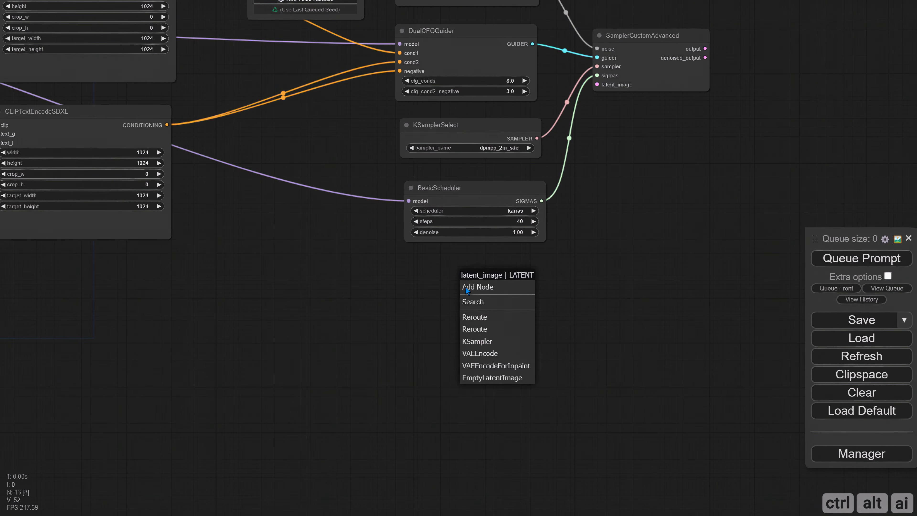
{"action": "left_click", "coordinate": [476, 301]}
{"action": "type", "text": "sdxl"}
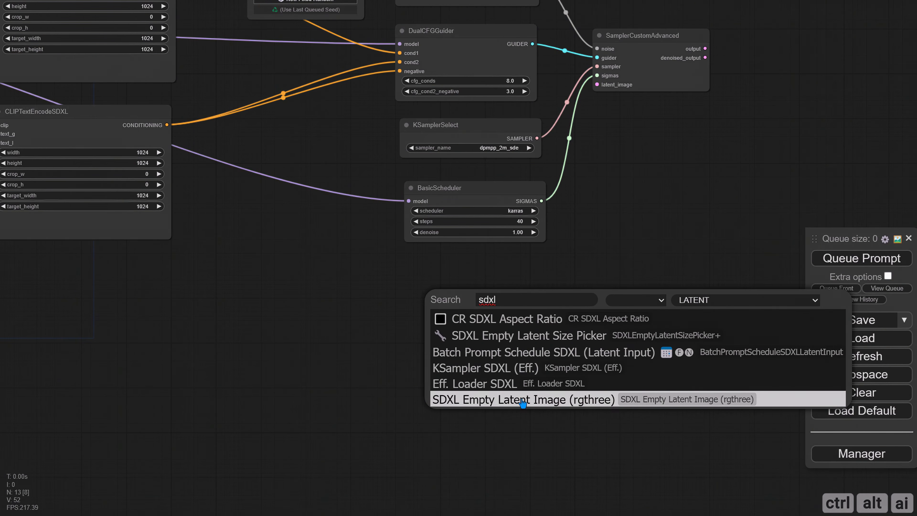
{"action": "left_click", "coordinate": [524, 400]}
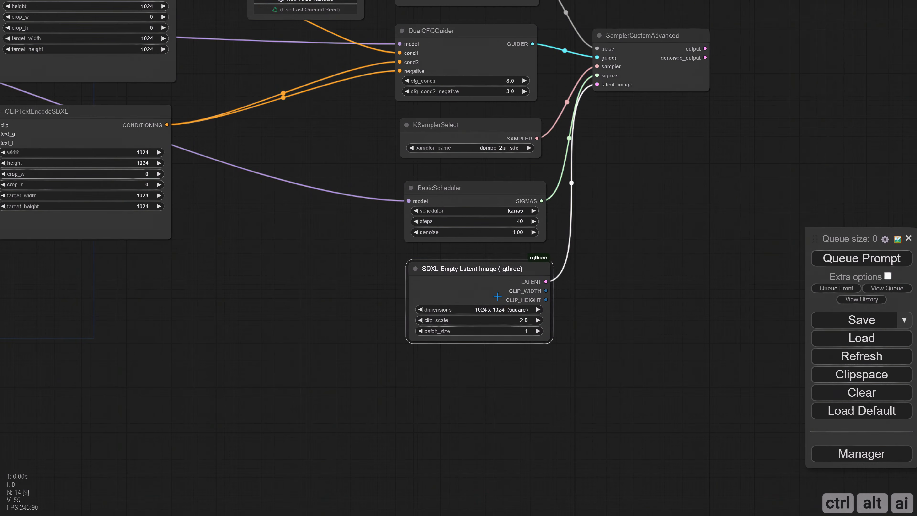
{"action": "left_click", "coordinate": [520, 310]}
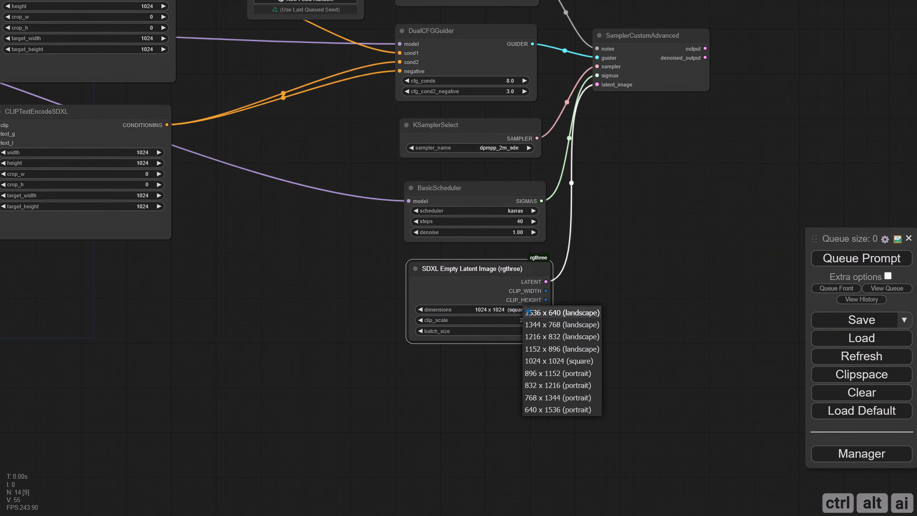
{"action": "left_click", "coordinate": [474, 391]}
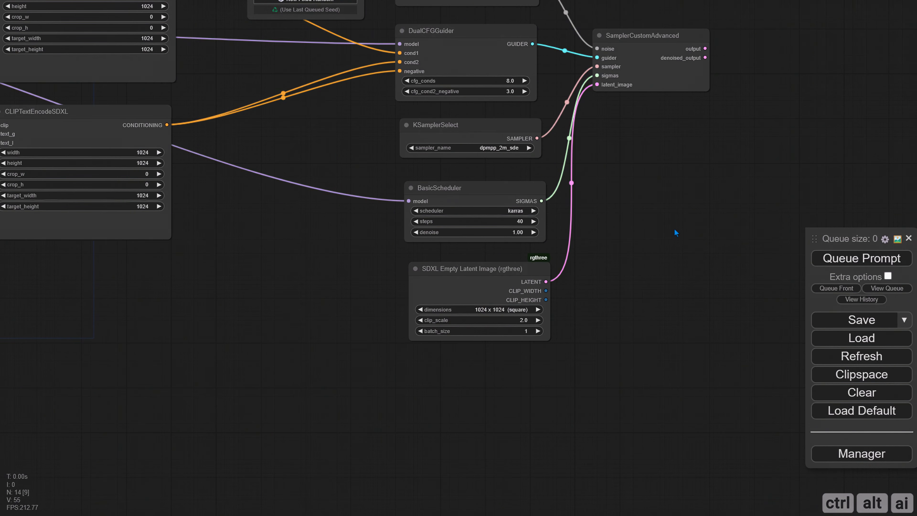
- Add a VAE Decode node linked to the output of SamplerCustomAdvanced
{"action": "left_click_drag", "start_coordinate": [681, 217], "coordinate": [345, 329]}
{"action": "left_click_drag", "start_coordinate": [370, 162], "coordinate": [456, 158]}
{"action": "left_click", "coordinate": [475, 232]}
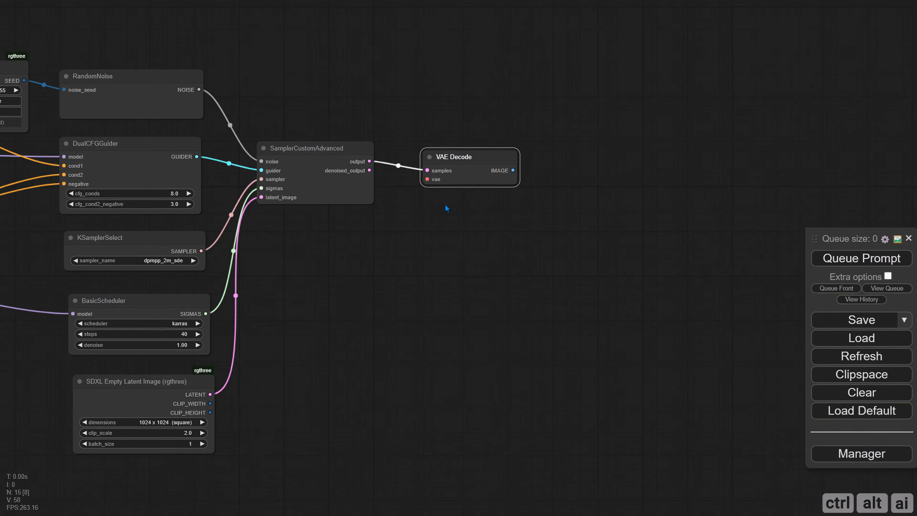
- Connect the checkpoint loader's VAE output to the vae input of the VAE Decode node
{"action": "scroll", "coordinate": [446, 208], "scroll_direction": "down", "scroll_amount": 5}
{"action": "left_click_drag", "start_coordinate": [108, 241], "coordinate": [447, 254]}
{"action": "scroll", "coordinate": [303, 255], "scroll_direction": "down", "scroll_amount": 1}
{"action": "left_click_drag", "start_coordinate": [34, 243], "coordinate": [175, 249]}
{"action": "scroll", "coordinate": [263, 287], "scroll_direction": "down", "scroll_amount": 1}
{"action": "left_click_drag", "start_coordinate": [263, 287], "coordinate": [221, 275]}
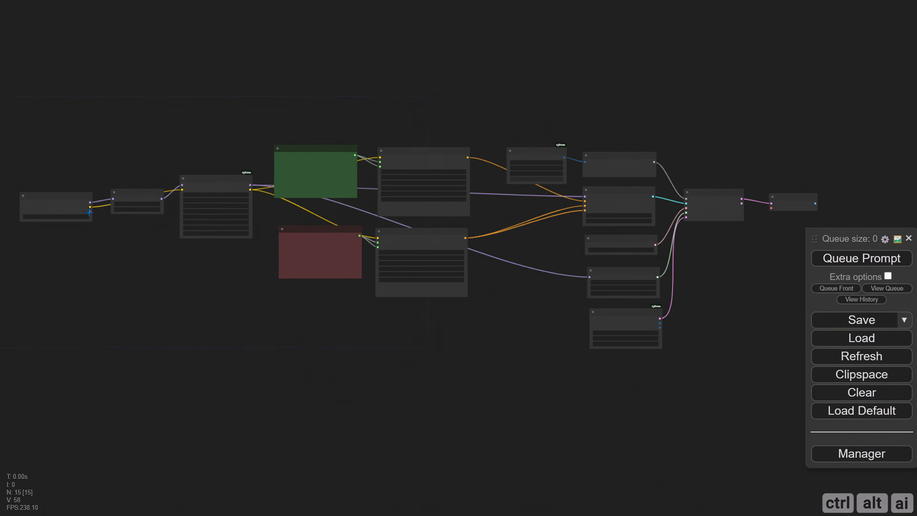
{"action": "left_click_drag", "start_coordinate": [90, 212], "coordinate": [372, 250]}
- Add a PreviewImage node linked to the VAE Decode image output and enlarge it into a big preview area
{"action": "scroll", "coordinate": [504, 236], "scroll_direction": "up", "scroll_amount": 9}
{"action": "left_click_drag", "start_coordinate": [386, 193], "coordinate": [512, 189]}
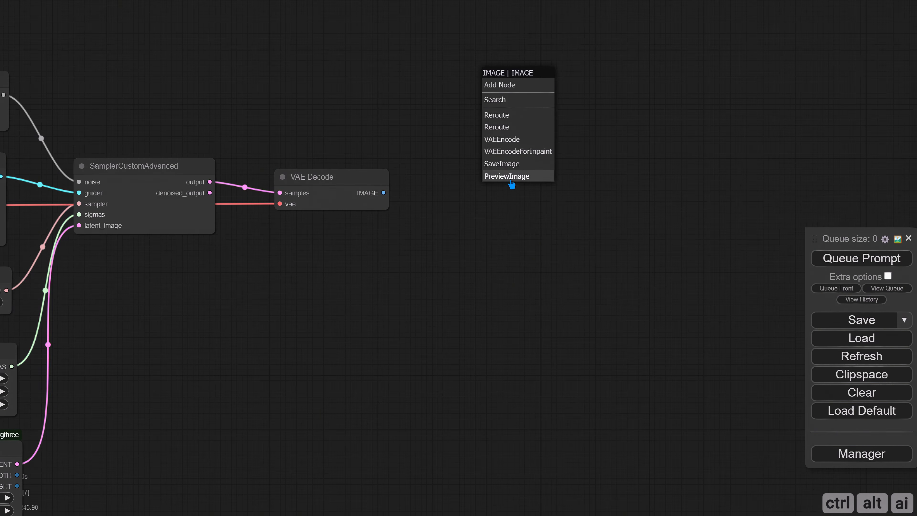
{"action": "left_click", "coordinate": [506, 178]}
{"action": "scroll", "coordinate": [482, 209], "scroll_direction": "down", "scroll_amount": 5}
{"action": "left_click_drag", "start_coordinate": [498, 127], "coordinate": [766, 404]}
- Look over the whole node graph and inspect the area around the red Primitive and its text encoder
{"action": "left_click_drag", "start_coordinate": [347, 346], "coordinate": [561, 341]}
{"action": "scroll", "coordinate": [502, 294], "scroll_direction": "up", "scroll_amount": 3}
{"action": "left_click_drag", "start_coordinate": [502, 295], "coordinate": [690, 305]}
{"action": "scroll", "coordinate": [416, 329], "scroll_direction": "down", "scroll_amount": 4}
{"action": "left_click_drag", "start_coordinate": [252, 309], "coordinate": [359, 270]}
{"action": "scroll", "coordinate": [416, 330], "scroll_direction": "down", "scroll_amount": 3}
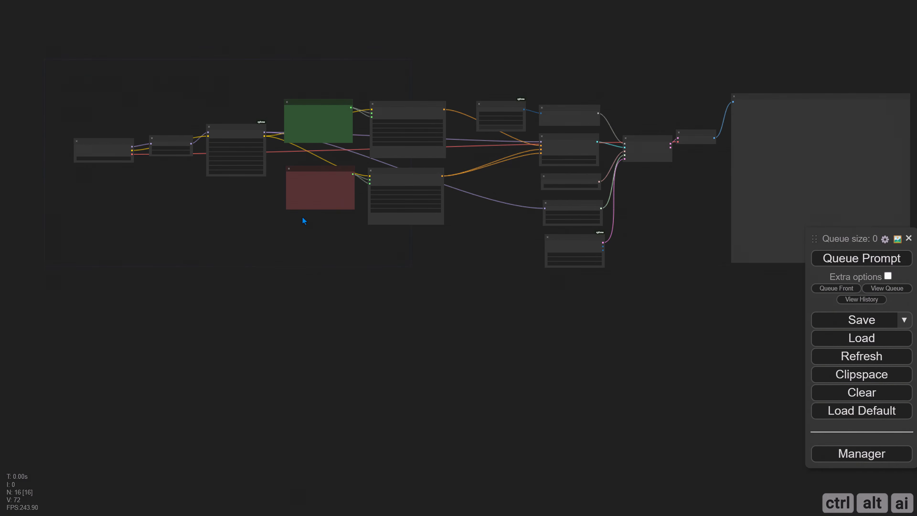
{"action": "scroll", "coordinate": [303, 213], "scroll_direction": "up", "scroll_amount": 6}
{"action": "scroll", "coordinate": [246, 191], "scroll_direction": "up", "scroll_amount": 2}
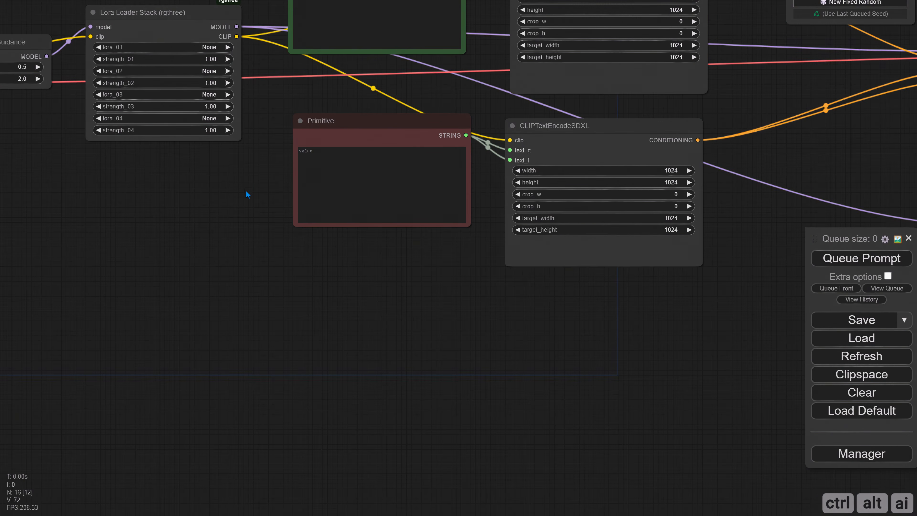
- Fill the green Primitive with the positive prompt: a close-up woman's portrait, curly hair, vibrant colors, artistic makeup, intricate skin details, macro lens, studio and dramatic light
{"action": "scroll", "coordinate": [222, 180], "scroll_direction": "up", "scroll_amount": 2}
{"action": "left_click_drag", "start_coordinate": [222, 180], "coordinate": [176, 382]}
{"action": "left_click", "coordinate": [446, 210]}
{"action": "type", "text": "A close-up portrait of an woman, curly hair, vibrant colors, captivating and artistic makeup look, natural skin tone, intricate details, skin details, realistic texture surface, macro lens, hyperrealism style, volumetric shadows, studio light, dramatic lighting, dim light, sharp"}
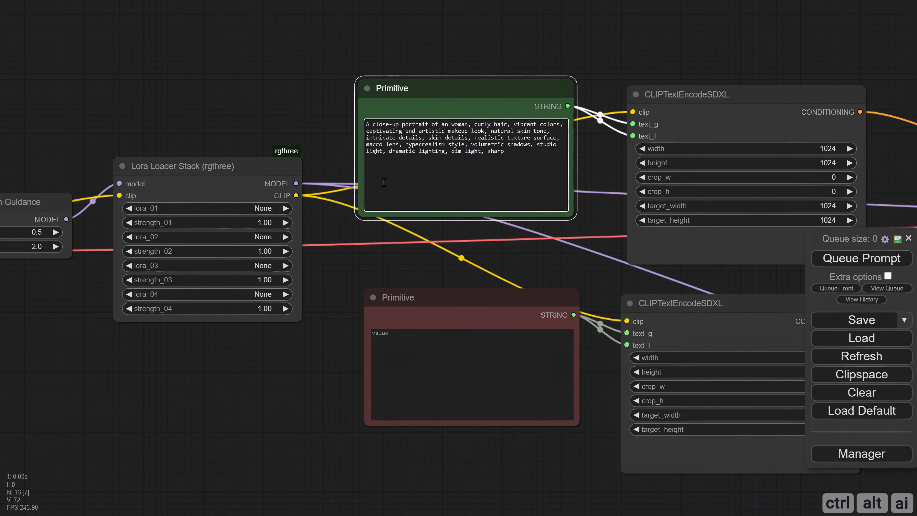
- Fill the red Primitive with the negative prompt "ugly, low quality, blurry, deformed, bad anatomy, bad proportions, 2d, 3d, render"
{"action": "left_click", "coordinate": [421, 358]}
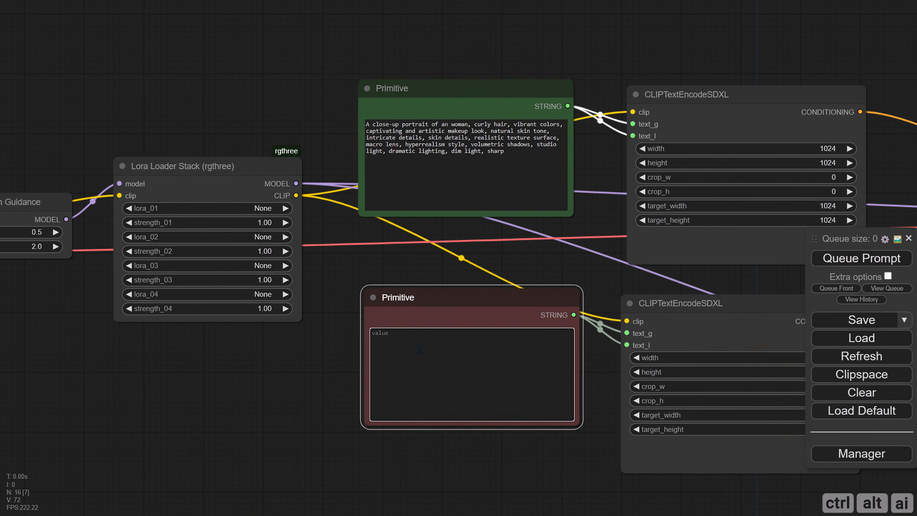
{"action": "type", "text": "ugly, low quality, blurry, deformed, bad anatomy, bad proportions, 2d, 3d, render"}
{"action": "left_click", "coordinate": [457, 269]}
- Queue the finished workflow to generate the portrait in the Preview Image node
{"action": "scroll", "coordinate": [518, 267], "scroll_direction": "down", "scroll_amount": 2}
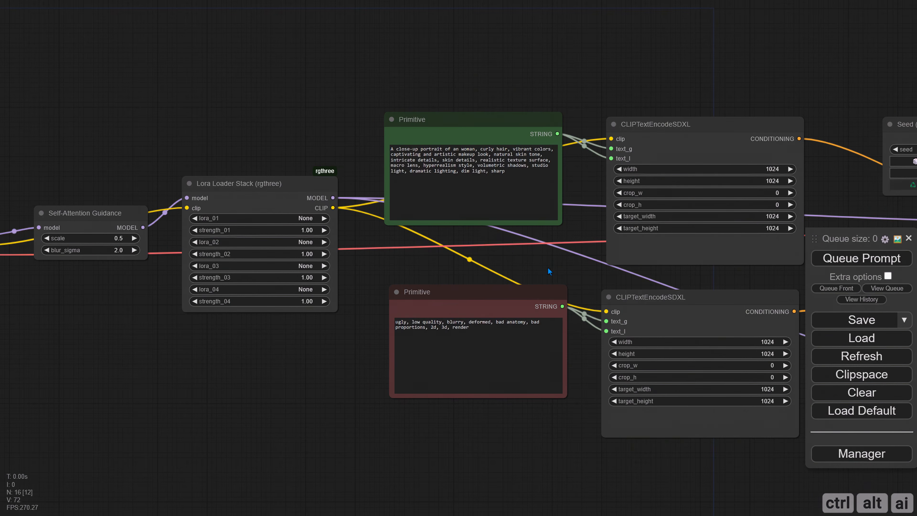
{"action": "left_click_drag", "start_coordinate": [548, 268], "coordinate": [80, 194]}
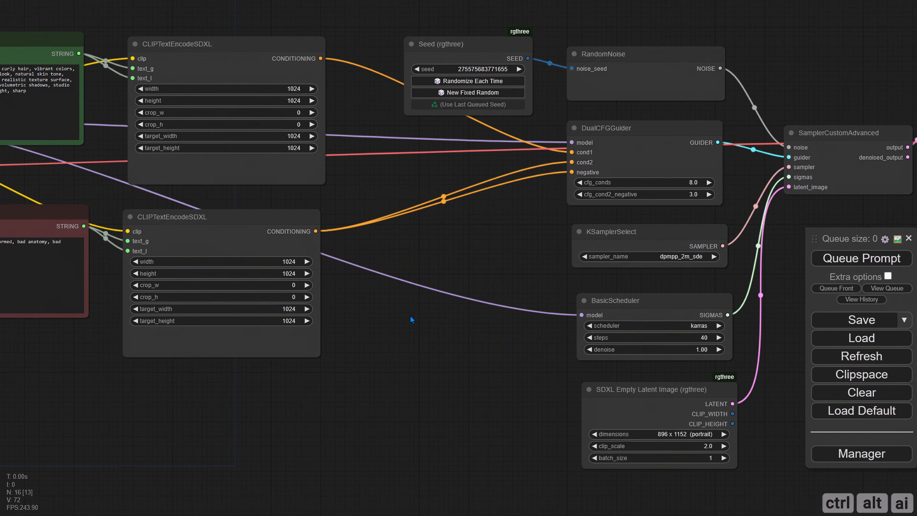
{"action": "left_click_drag", "start_coordinate": [471, 328], "coordinate": [204, 293]}
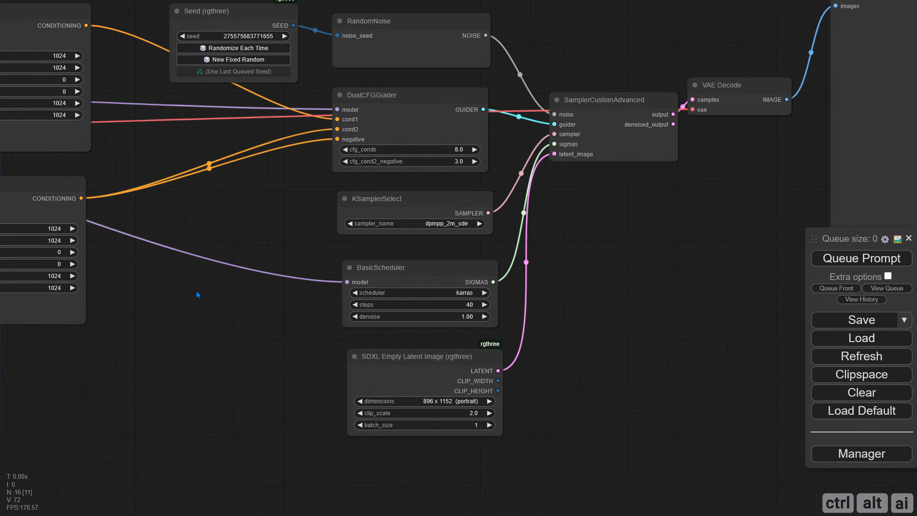
{"action": "left_click_drag", "start_coordinate": [600, 304], "coordinate": [472, 327]}
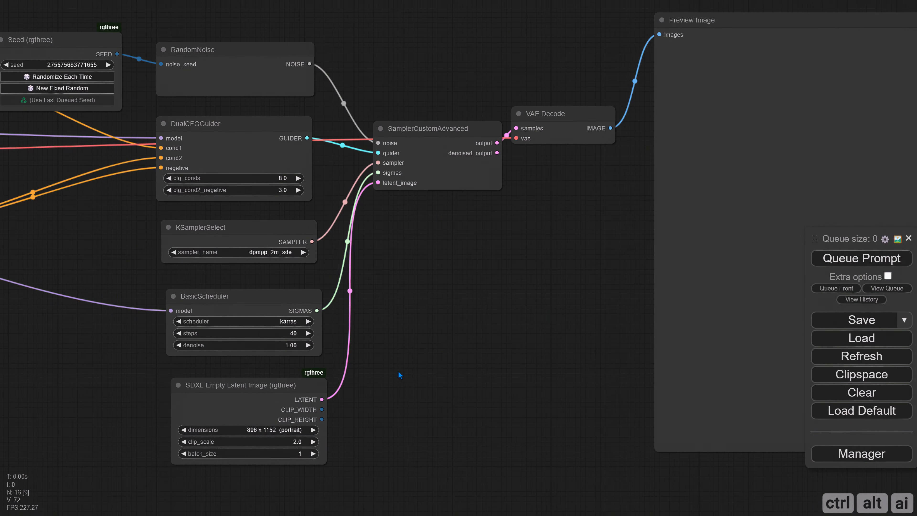
{"action": "left_click_drag", "start_coordinate": [441, 400], "coordinate": [410, 348]}
{"action": "scroll", "coordinate": [411, 348], "scroll_direction": "down", "scroll_amount": 2}
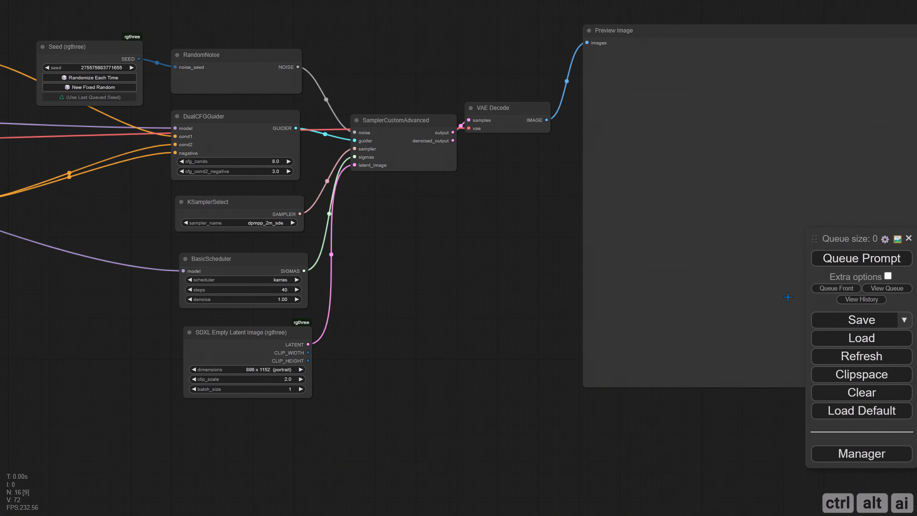
{"action": "left_click", "coordinate": [830, 263]}
- Title the group that encloses the whole workflow "CosXL Base"
{"action": "left_click_drag", "start_coordinate": [487, 274], "coordinate": [199, 295]}
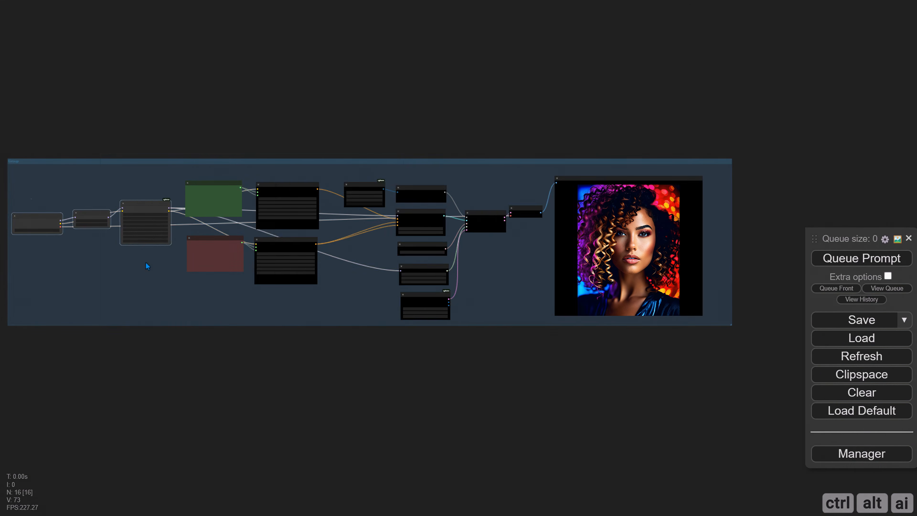
{"action": "right_click", "coordinate": [324, 232]}
{"action": "left_click", "coordinate": [398, 472]}
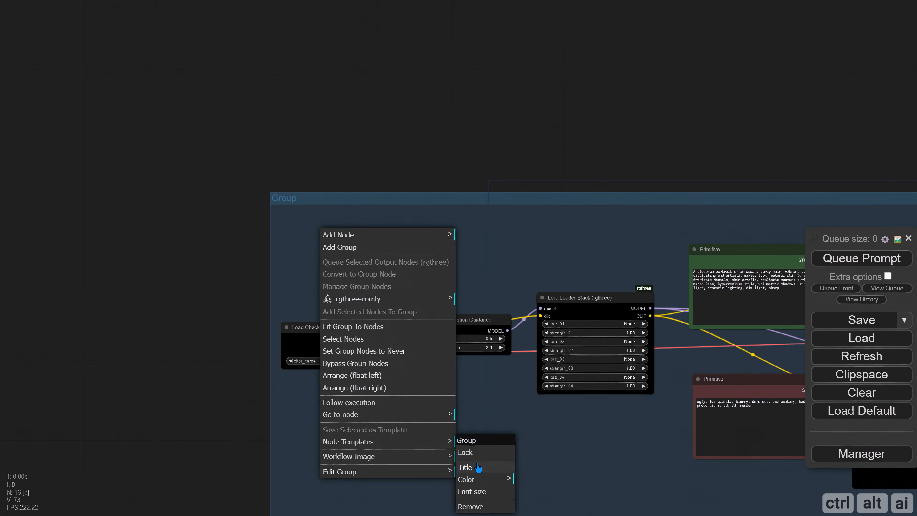
{"action": "left_click", "coordinate": [466, 468]}
{"action": "type", "text": "CosXL Ba"}
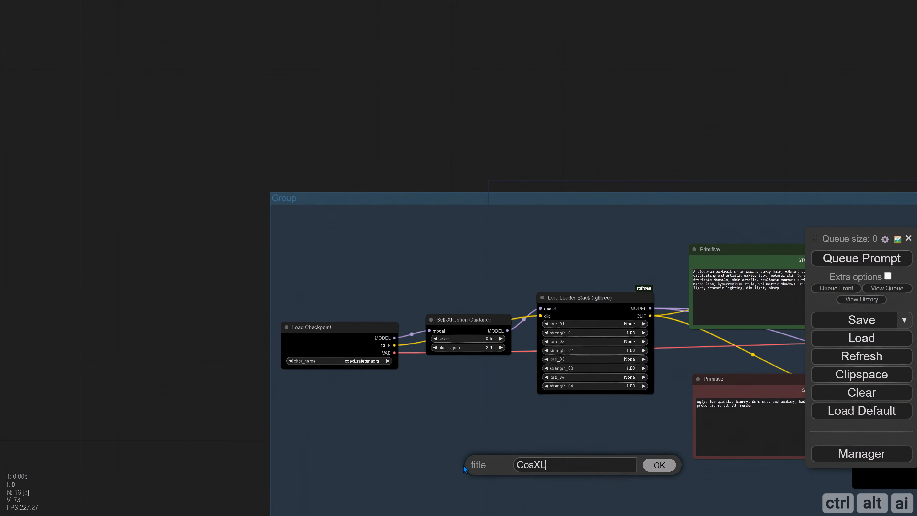
{"action": "type", "text": "se"}
{"action": "key", "text": "Return"}
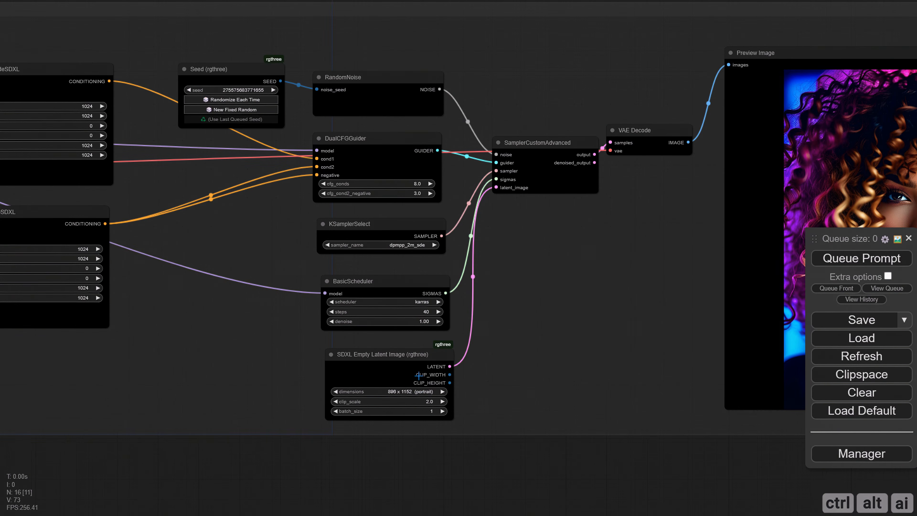
- Color the Seed node yellow and the DualCFGGuider, KSamplerSelect and BasicScheduler nodes blue
{"action": "right_click", "coordinate": [231, 60]}
{"action": "left_click", "coordinate": [269, 256]}
{"action": "left_click", "coordinate": [383, 354]}
{"action": "right_click", "coordinate": [386, 282]}
{"action": "left_click", "coordinate": [421, 313]}
{"action": "left_click", "coordinate": [539, 363]}
- Color the SDXL Empty Latent Image node pale blue
{"action": "right_click", "coordinate": [376, 355]}
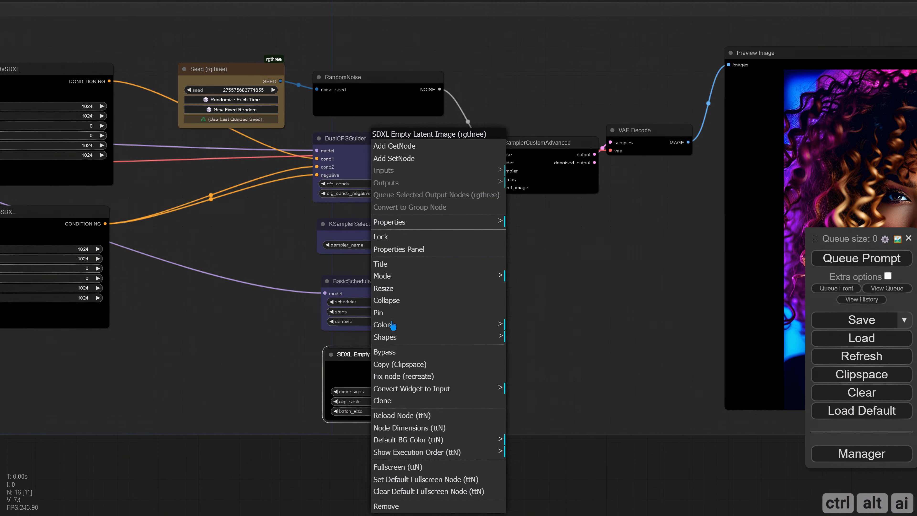
{"action": "left_click", "coordinate": [392, 323]}
{"action": "left_click", "coordinate": [532, 387]}
- Add a Fast Groups Muter (rgthree) node in the empty area below the CosXL Base group and widen it slightly
{"action": "scroll", "coordinate": [520, 377], "scroll_direction": "down", "scroll_amount": 8}
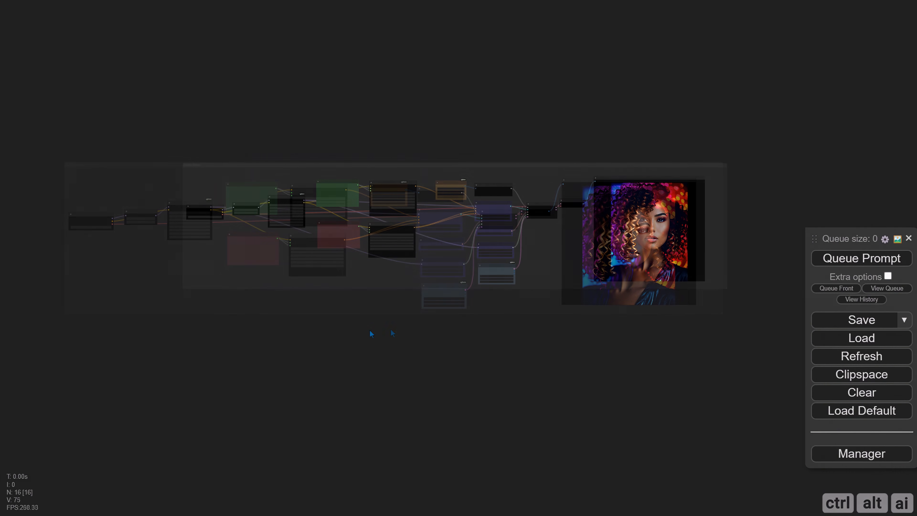
{"action": "scroll", "coordinate": [334, 303], "scroll_direction": "up", "scroll_amount": 2}
{"action": "scroll", "coordinate": [334, 304], "scroll_direction": "up", "scroll_amount": 7}
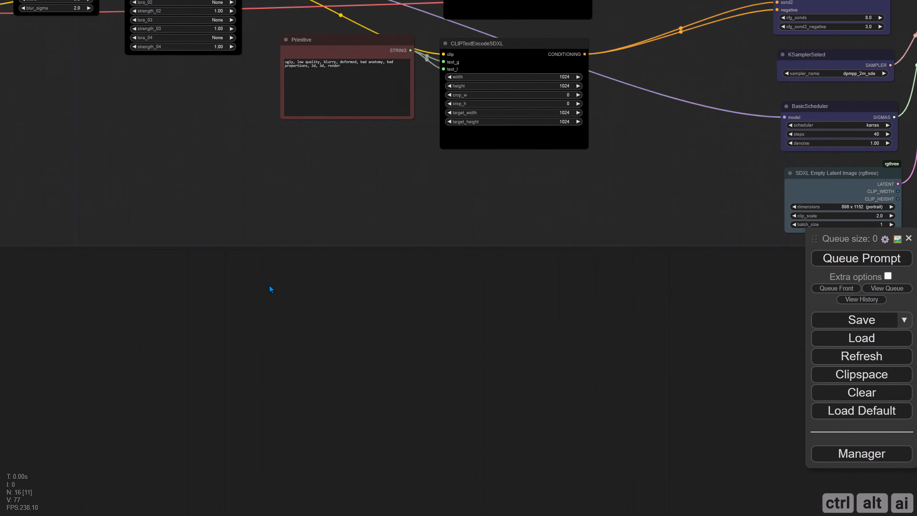
{"action": "double_click", "coordinate": [262, 284]}
{"action": "type", "text": "fast"}
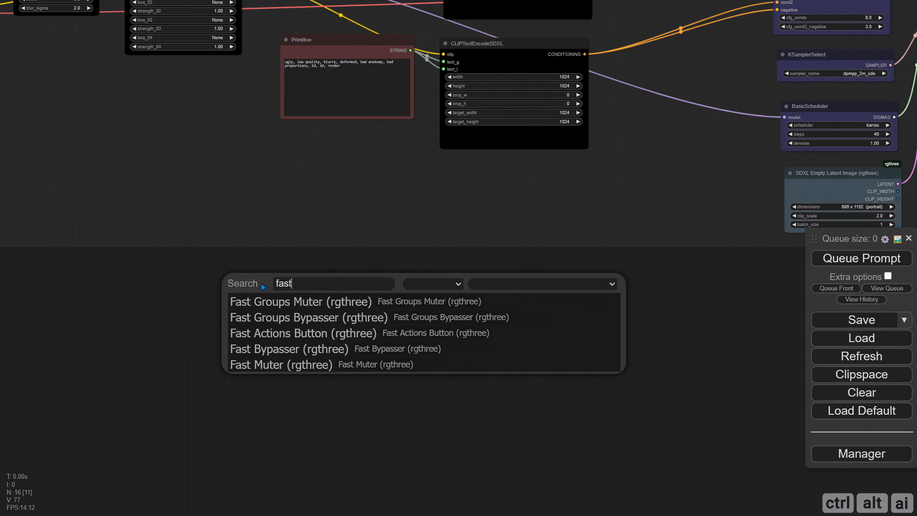
{"action": "left_click", "coordinate": [305, 301]}
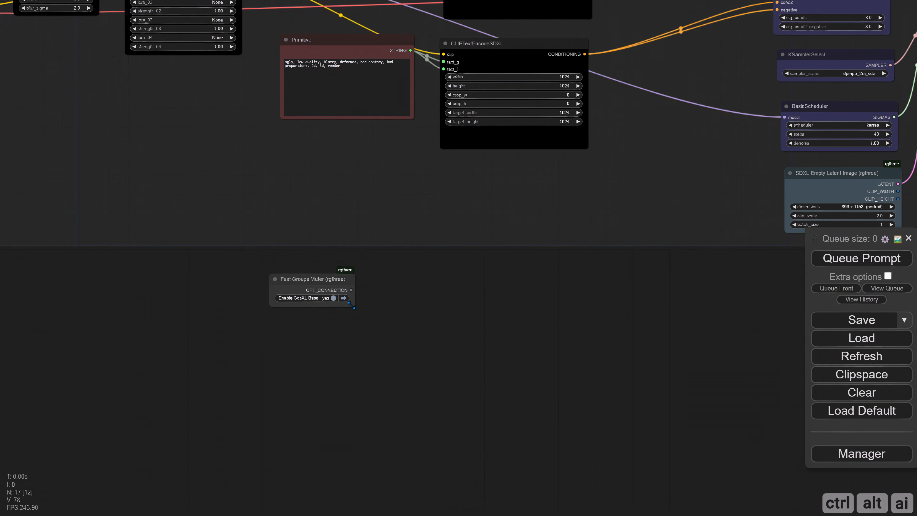
{"action": "left_click_drag", "start_coordinate": [352, 305], "coordinate": [378, 312]}
- Open the properties of the Fast Groups Muter node and set its title to "CosXL"
{"action": "right_click", "coordinate": [291, 284]}
{"action": "left_click", "coordinate": [327, 283]}
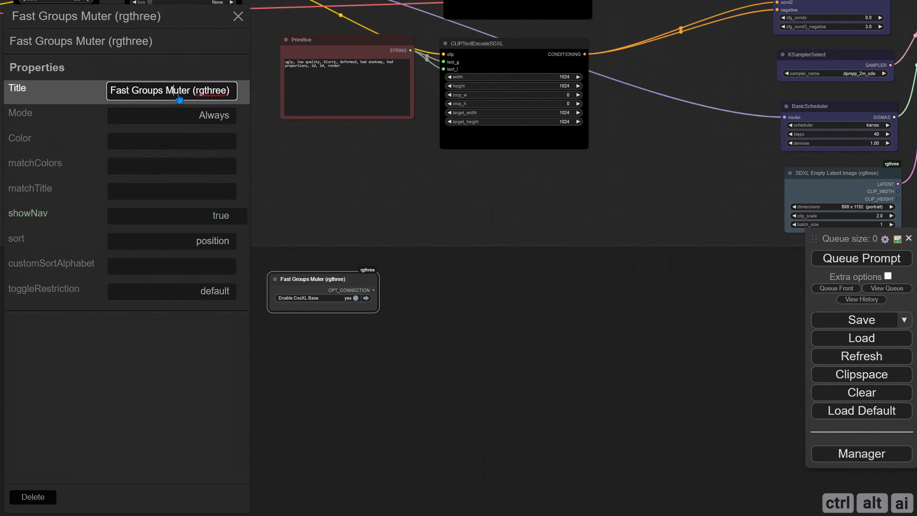
{"action": "left_click_drag", "start_coordinate": [232, 96], "coordinate": [104, 92]}
{"action": "key", "text": "BackSpace"}
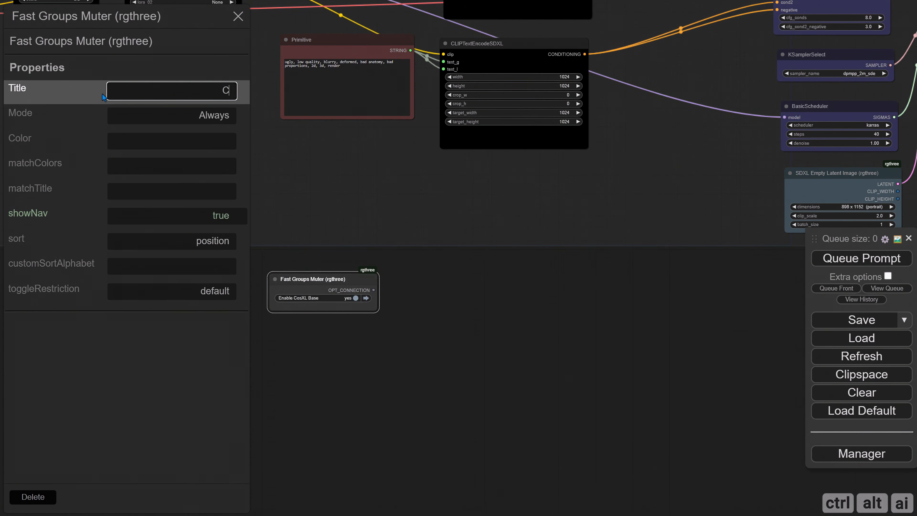
{"action": "type", "text": "CosXL"}
- Set the muter node's color to red, matchTitle to "CosXL Base" and showNav to false, and close its properties
{"action": "left_click", "coordinate": [164, 142]}
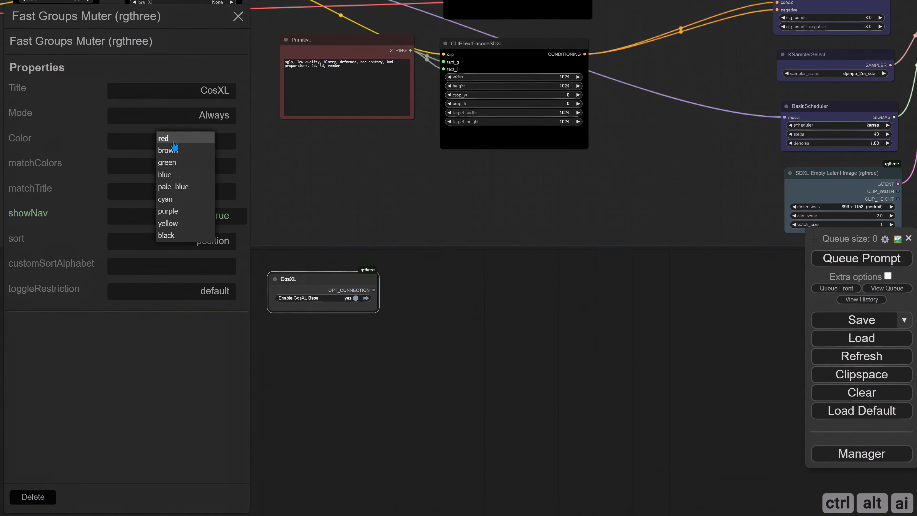
{"action": "left_click", "coordinate": [165, 141]}
{"action": "left_click", "coordinate": [182, 194]}
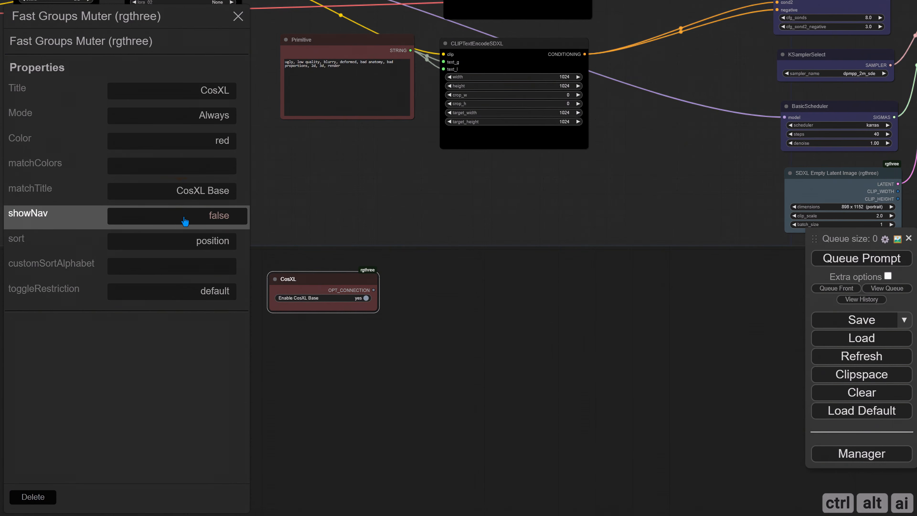
{"action": "left_click", "coordinate": [239, 18]}
- Test the CosXL muter node by switching the CosXL Base group off and on again
{"action": "left_click", "coordinate": [365, 298]}
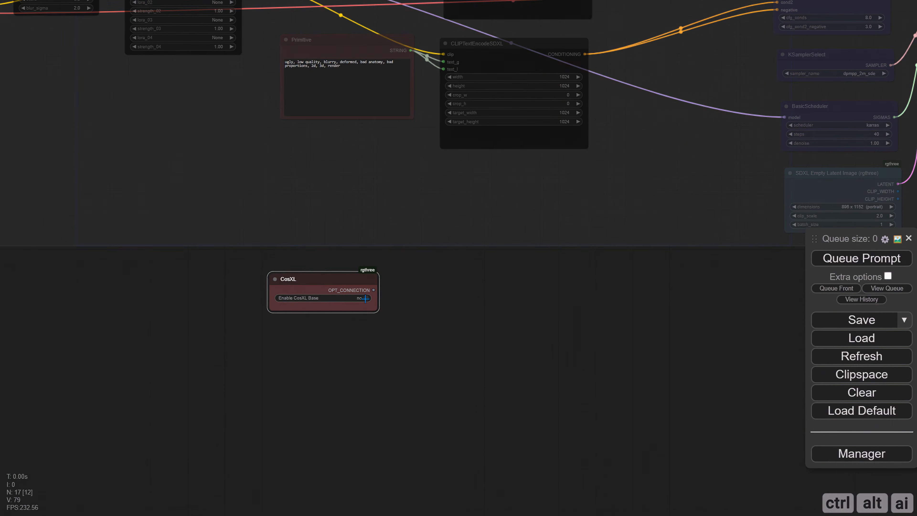
{"action": "scroll", "coordinate": [383, 336], "scroll_direction": "down", "scroll_amount": 4}
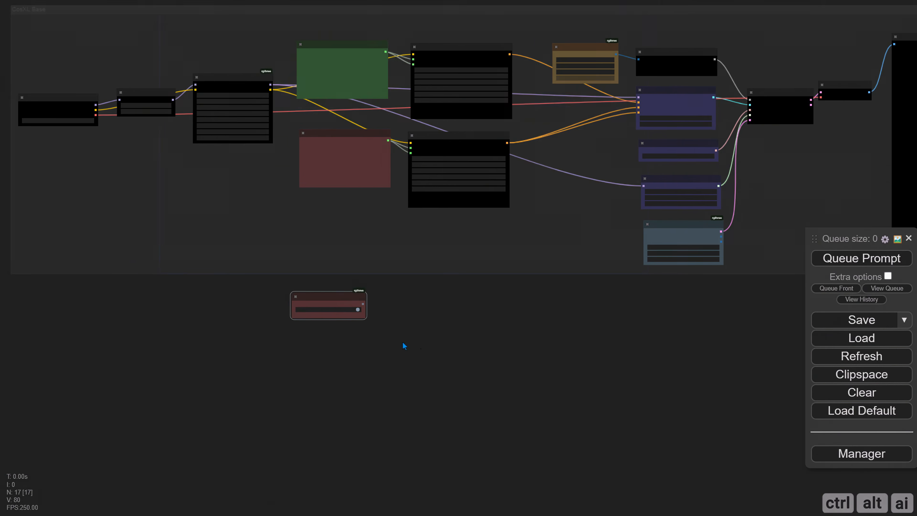
{"action": "left_click_drag", "start_coordinate": [403, 343], "coordinate": [267, 324]}
- Duplicate the SamplerCustomAdvanced node and place the copy below the CosXL Base group
{"action": "left_click_drag", "start_coordinate": [424, 321], "coordinate": [381, 321]}
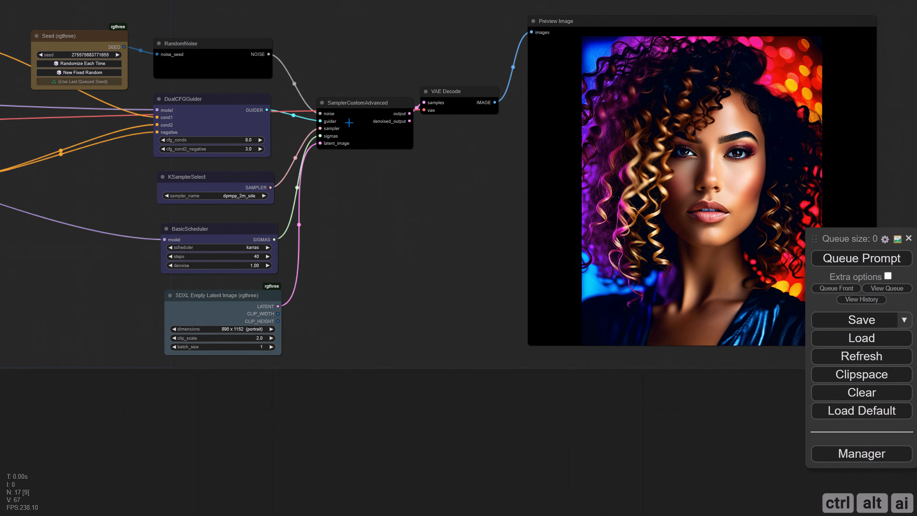
{"action": "mouse_move", "coordinate": [354, 116]}
{"action": "left_mouse_down"}
{"action": "mouse_move", "coordinate": [377, 365]}
{"action": "mouse_move", "coordinate": [367, 404]}
{"action": "left_mouse_up"}
{"action": "left_click_drag", "start_coordinate": [364, 321], "coordinate": [365, 264]}
{"action": "left_click_drag", "start_coordinate": [362, 220], "coordinate": [354, 254]}
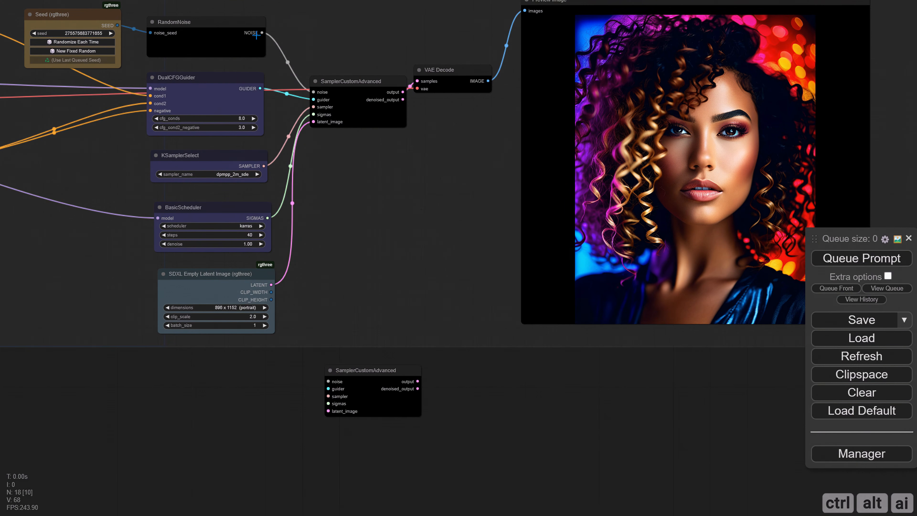
- Connect the RandomNoise, KSamplerSelect, BasicScheduler and SDXL Empty Latent Image outputs to the matching inputs of the copied sampler
{"action": "left_click_drag", "start_coordinate": [257, 35], "coordinate": [356, 397]}
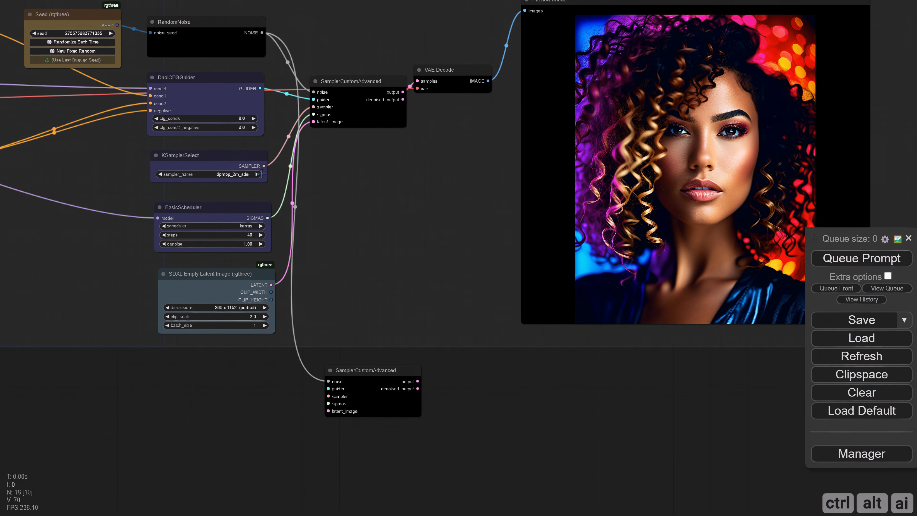
{"action": "left_click_drag", "start_coordinate": [264, 166], "coordinate": [377, 405]}
{"action": "left_click_drag", "start_coordinate": [265, 219], "coordinate": [328, 390]}
{"action": "left_click_drag", "start_coordinate": [271, 285], "coordinate": [358, 408]}
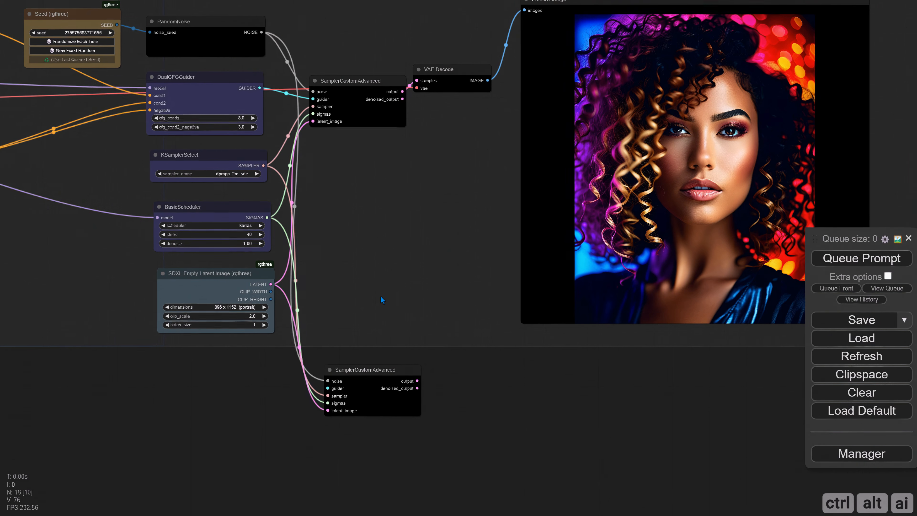
- Duplicate the VAE Decode node beside the copied sampler and link the sampler's output to its samples input
{"action": "left_click_drag", "start_coordinate": [382, 301], "coordinate": [208, 305]}
{"action": "left_click_drag", "start_coordinate": [275, 90], "coordinate": [297, 389]}
{"action": "left_click_drag", "start_coordinate": [242, 385], "coordinate": [273, 391]}
- Connect the checkpoint loader's VAE output to the vae input of the duplicated VAE Decode node
{"action": "left_click_drag", "start_coordinate": [216, 323], "coordinate": [383, 332]}
{"action": "scroll", "coordinate": [383, 332], "scroll_direction": "down", "scroll_amount": 8}
{"action": "left_click_drag", "start_coordinate": [122, 340], "coordinate": [369, 347]}
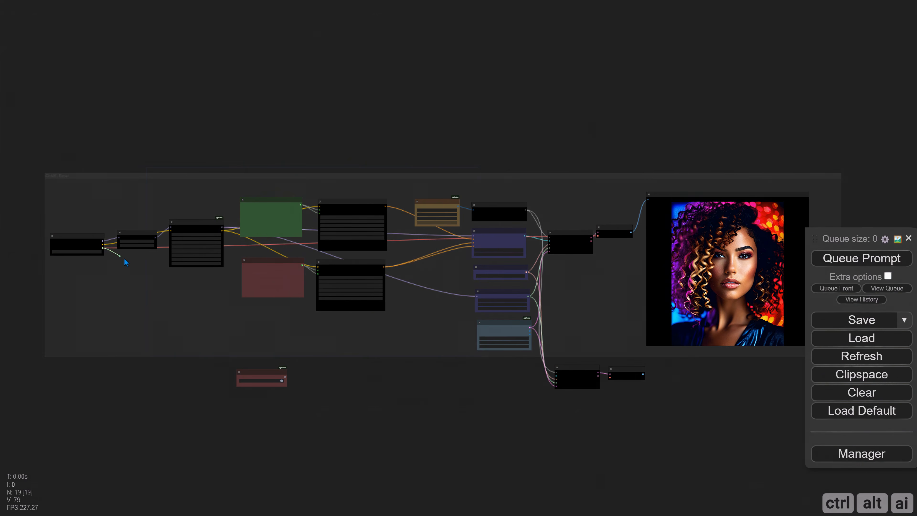
{"action": "left_click_drag", "start_coordinate": [124, 258], "coordinate": [610, 377]}
- Add an Image Comparer (rgthree) node beside the second VAE Decode node
{"action": "scroll", "coordinate": [666, 387], "scroll_direction": "up", "scroll_amount": 8}
{"action": "left_click_drag", "start_coordinate": [666, 387], "coordinate": [332, 321]}
{"action": "double_click", "coordinate": [373, 304]}
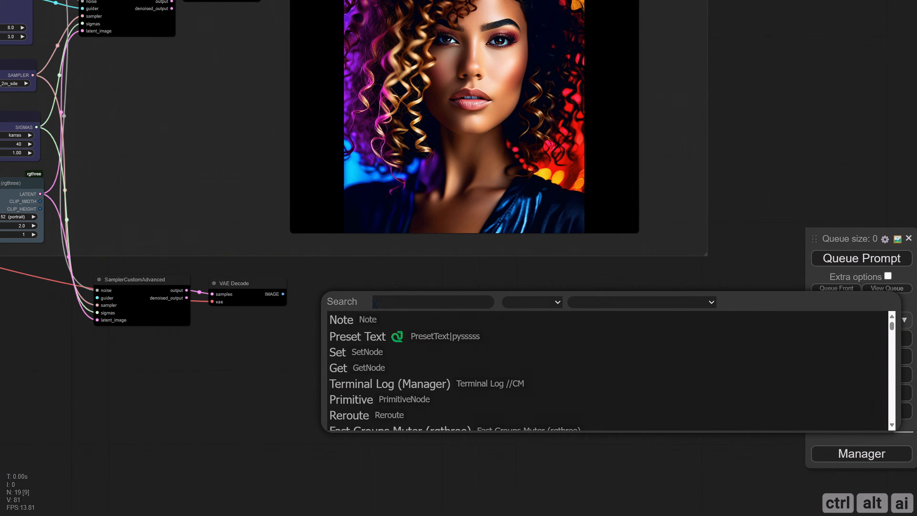
{"action": "type", "text": "comparer"}
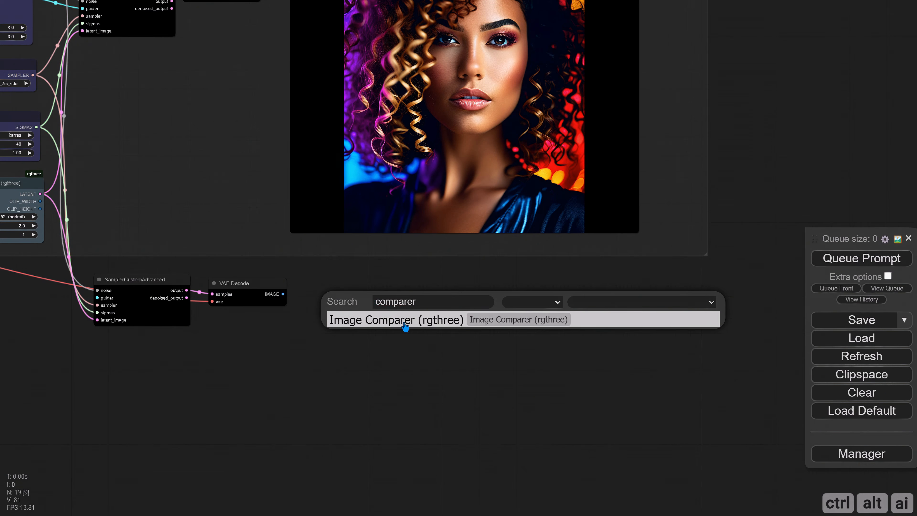
{"action": "left_click", "coordinate": [405, 323]}
- Add a CFGGuider node linked to the guider input of the second SamplerCustomAdvanced
{"action": "left_click_drag", "start_coordinate": [207, 350], "coordinate": [553, 393]}
{"action": "left_click_drag", "start_coordinate": [445, 339], "coordinate": [292, 333]}
{"action": "left_click", "coordinate": [310, 386]}
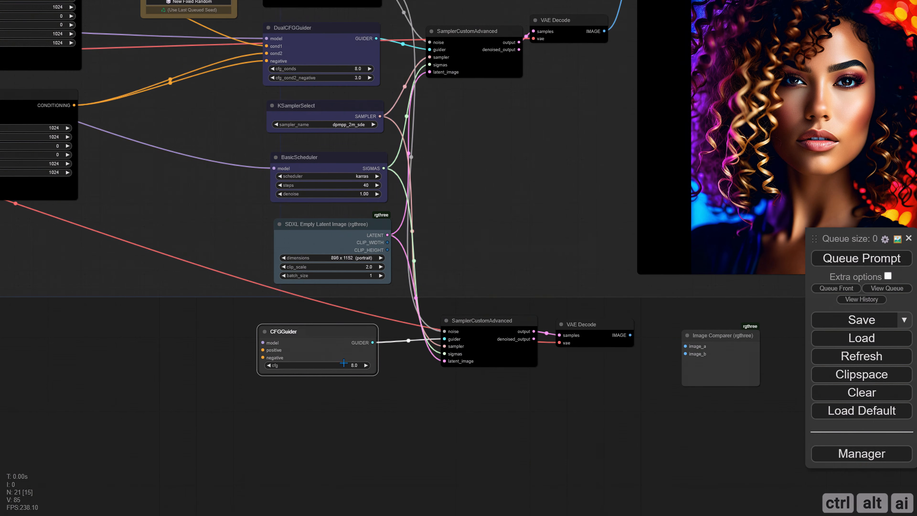
- Connect the checkpoint loader's MODEL output to the model input of the CFGGuider node
{"action": "left_click_drag", "start_coordinate": [203, 380], "coordinate": [321, 392]}
{"action": "scroll", "coordinate": [322, 392], "scroll_direction": "down", "scroll_amount": 3}
{"action": "left_click_drag", "start_coordinate": [220, 381], "coordinate": [510, 392]}
{"action": "left_click_drag", "start_coordinate": [59, 161], "coordinate": [664, 382]}
{"action": "left_click_drag", "start_coordinate": [542, 398], "coordinate": [237, 337]}
- Try to link the conditioning outputs of both text encoders to the CFGGuider node
{"action": "scroll", "coordinate": [236, 337], "scroll_direction": "up", "scroll_amount": 4}
{"action": "left_click_drag", "start_coordinate": [305, 174], "coordinate": [306, 294]}
{"action": "left_click_drag", "start_coordinate": [193, 37], "coordinate": [417, 449]}
{"action": "left_click_drag", "start_coordinate": [189, 180], "coordinate": [414, 457]}
{"action": "left_click_drag", "start_coordinate": [333, 476], "coordinate": [237, 448]}
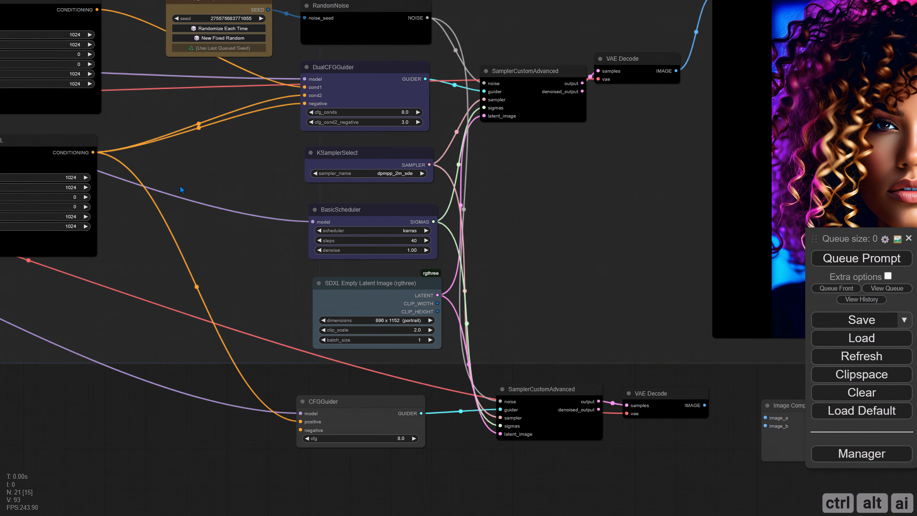
- Connect the upper text encoder's conditioning to the CFGGuider's positive input and the lower encoder's conditioning to its negative input
{"action": "left_click_drag", "start_coordinate": [180, 186], "coordinate": [241, 225]}
{"action": "left_click_drag", "start_coordinate": [158, 49], "coordinate": [361, 460]}
{"action": "left_click_drag", "start_coordinate": [154, 192], "coordinate": [361, 469]}
- Connect the first VAE Decode's image to image_a and the second VAE Decode's image to image_b of the Image Comparer
{"action": "left_click_drag", "start_coordinate": [476, 494], "coordinate": [246, 408]}
{"action": "left_click_drag", "start_coordinate": [388, 438], "coordinate": [280, 426]}
{"action": "left_click_drag", "start_coordinate": [430, 358], "coordinate": [430, 358]}
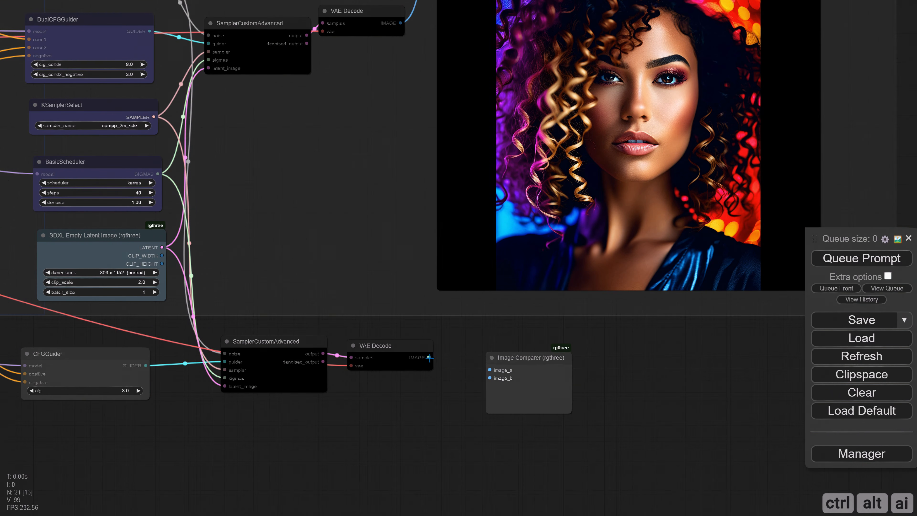
{"action": "left_click_drag", "start_coordinate": [480, 383], "coordinate": [480, 383]}
{"action": "left_click_drag", "start_coordinate": [465, 349], "coordinate": [421, 395]}
{"action": "left_click_drag", "start_coordinate": [356, 68], "coordinate": [447, 415]}
- Compare the two generated portraits in the Image Comparer, examining the face and curly hair closely
{"action": "left_click_drag", "start_coordinate": [448, 452], "coordinate": [482, 315]}
{"action": "left_click_drag", "start_coordinate": [466, 362], "coordinate": [263, 313]}
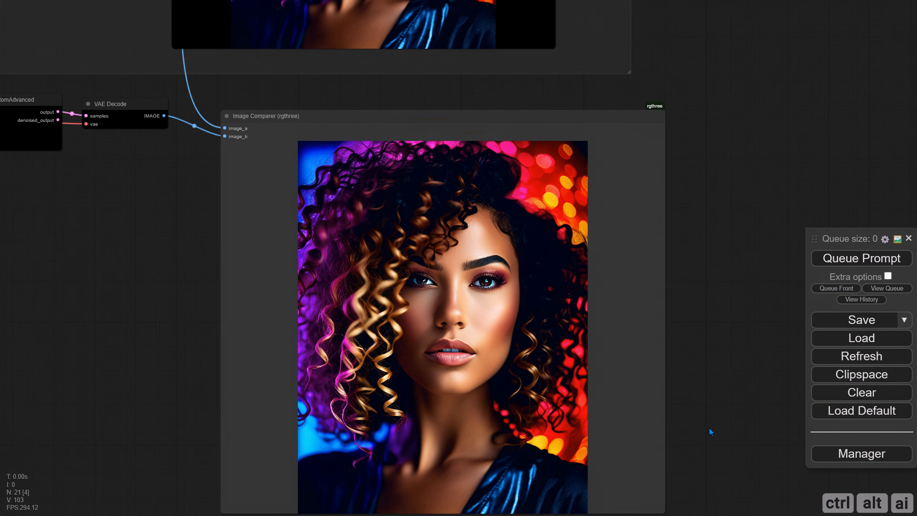
{"action": "left_click_drag", "start_coordinate": [711, 432], "coordinate": [703, 351]}
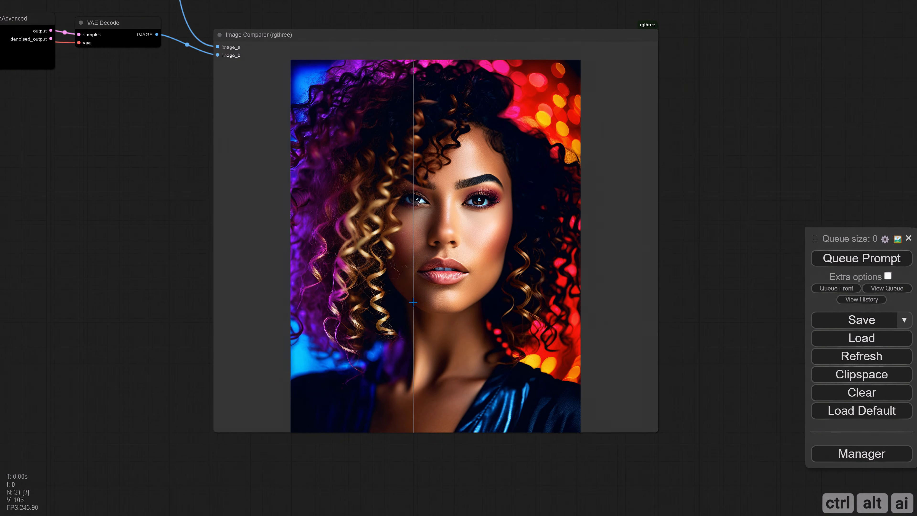
{"action": "scroll", "coordinate": [417, 301], "scroll_direction": "up", "scroll_amount": 4}
{"action": "scroll", "coordinate": [593, 277], "scroll_direction": "up", "scroll_amount": 4}
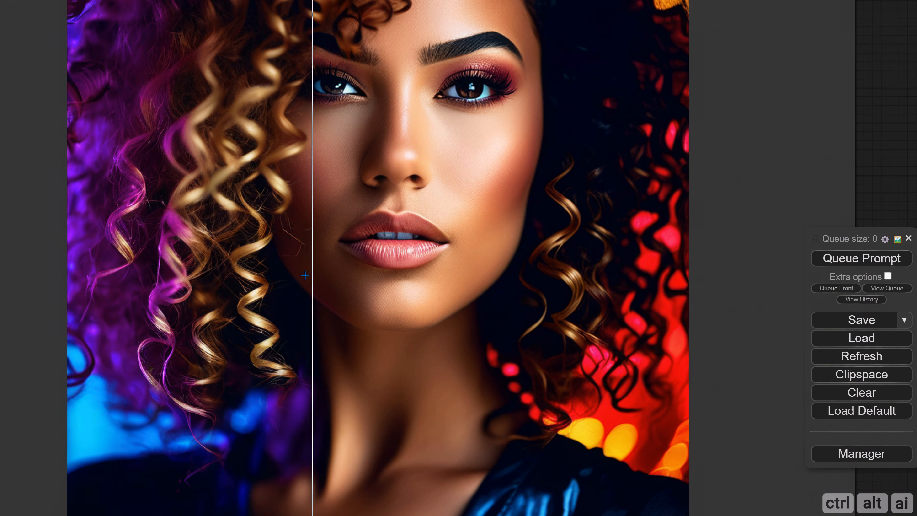
- Inspect the curl strands, lips, skin and bokeh background of both portraits across the Image Comparer divider
{"action": "scroll", "coordinate": [303, 276], "scroll_direction": "down", "scroll_amount": 3}
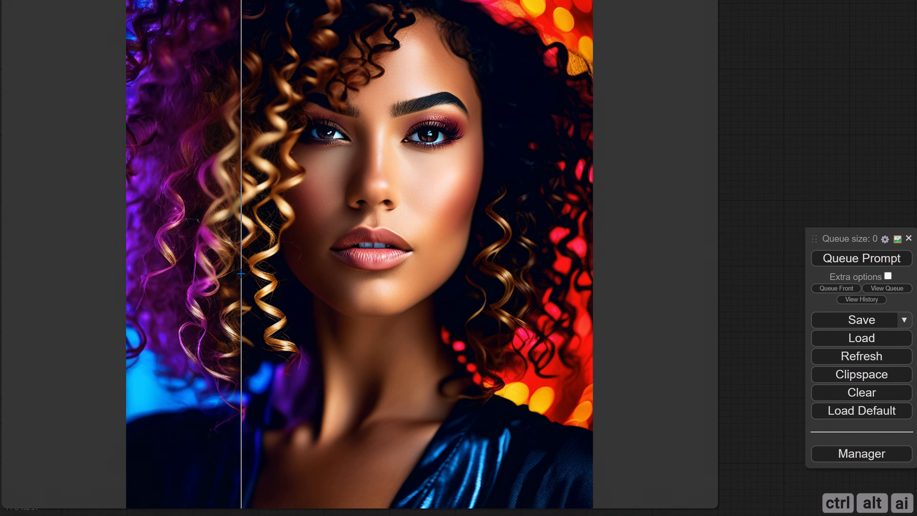
{"action": "scroll", "coordinate": [241, 274], "scroll_direction": "down", "scroll_amount": 2}
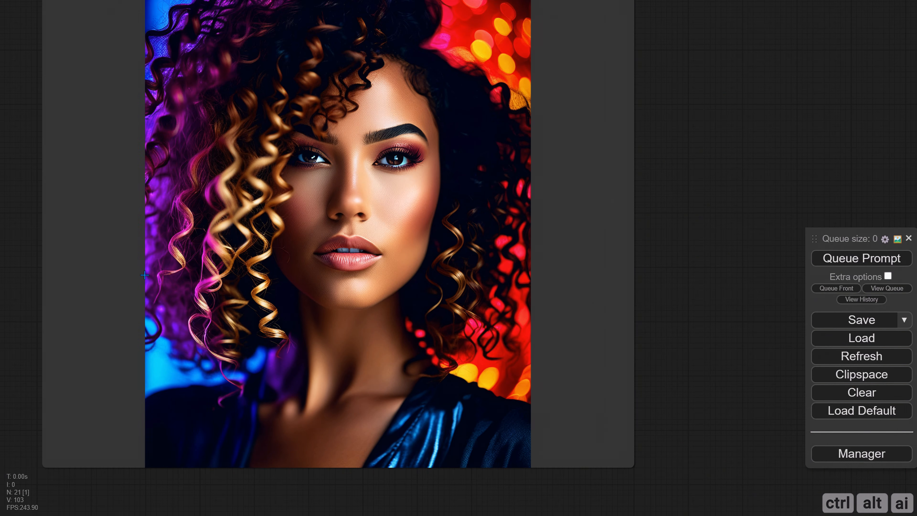
{"action": "scroll", "coordinate": [144, 275], "scroll_direction": "up", "scroll_amount": 7}
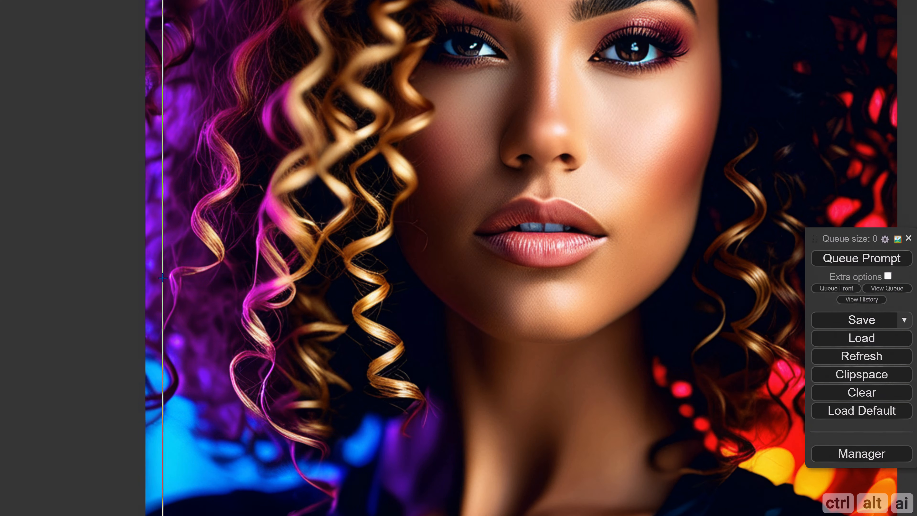
{"action": "scroll", "coordinate": [144, 286], "scroll_direction": "up", "scroll_amount": 5}
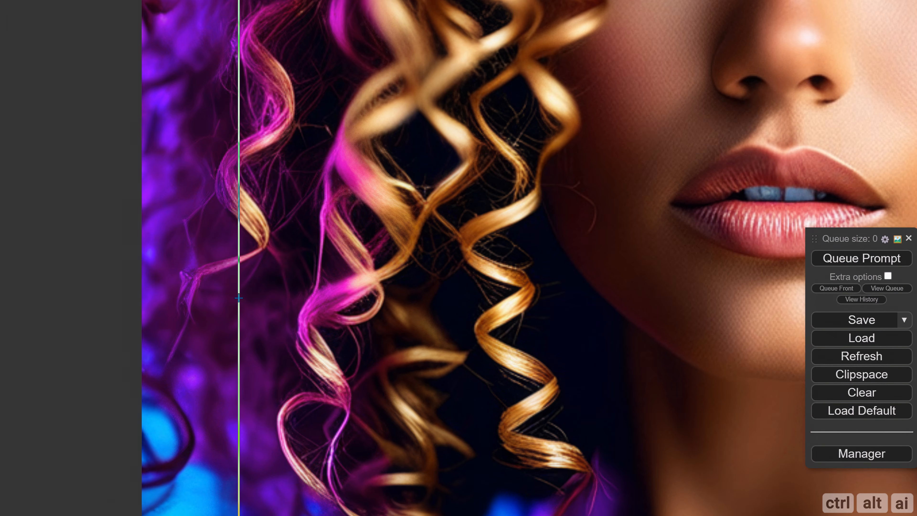
{"action": "scroll", "coordinate": [238, 298], "scroll_direction": "down", "scroll_amount": 4}
{"action": "scroll", "coordinate": [738, 216], "scroll_direction": "up", "scroll_amount": 2}
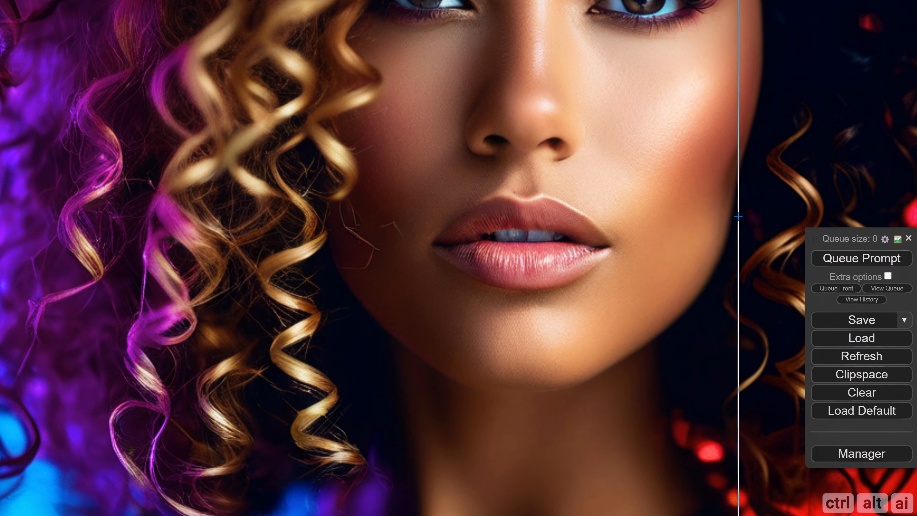
{"action": "scroll", "coordinate": [738, 216], "scroll_direction": "down", "scroll_amount": 2}
{"action": "scroll", "coordinate": [416, 230], "scroll_direction": "up", "scroll_amount": 2}
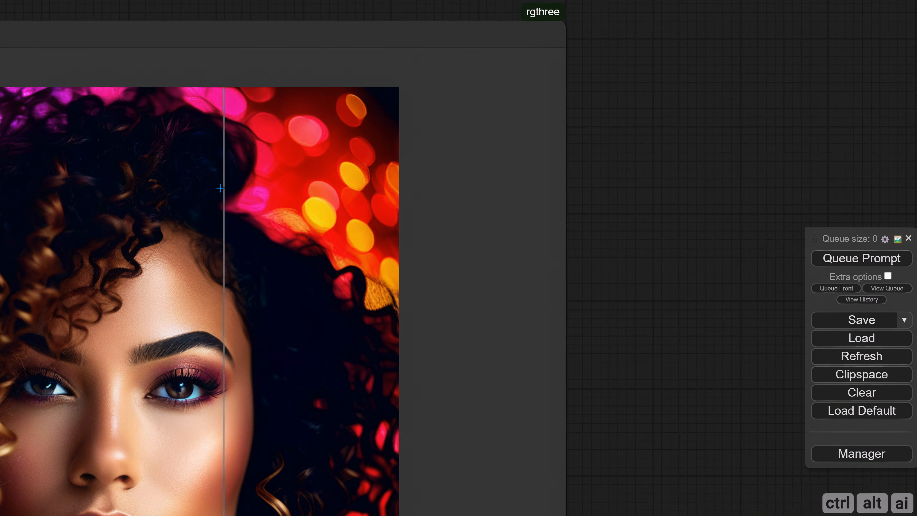
{"action": "left_click_drag", "start_coordinate": [249, 188], "coordinate": [317, 188]}
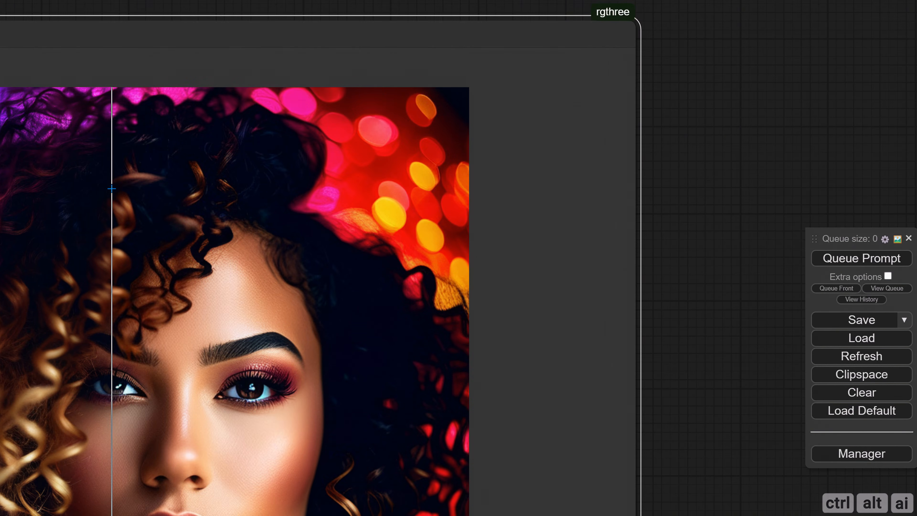
{"action": "scroll", "coordinate": [161, 189], "scroll_direction": "up", "scroll_amount": 4}
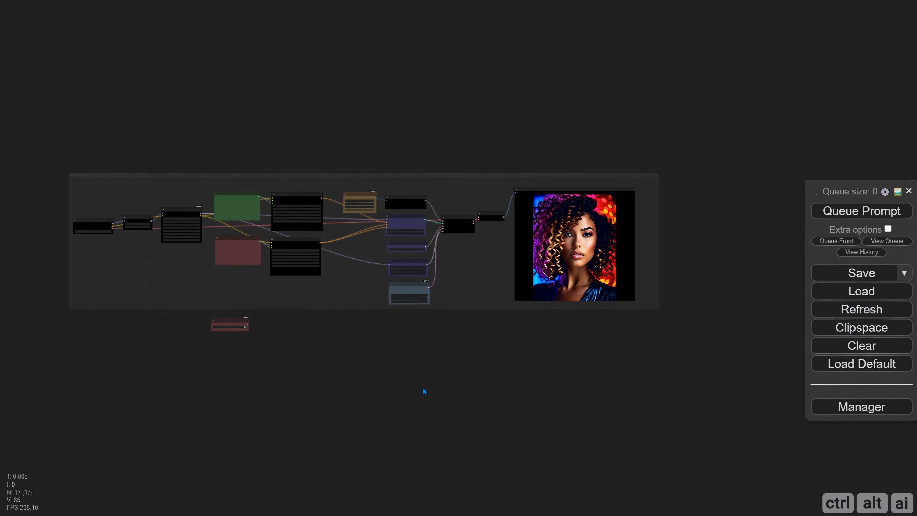
- Duplicate the KSamplerSelect, BasicScheduler, SamplerCustomAdvanced, VAE Decode and Preview Image nodes together, keeping their incoming connections
{"action": "scroll", "coordinate": [417, 330], "scroll_direction": "up", "scroll_amount": 10}
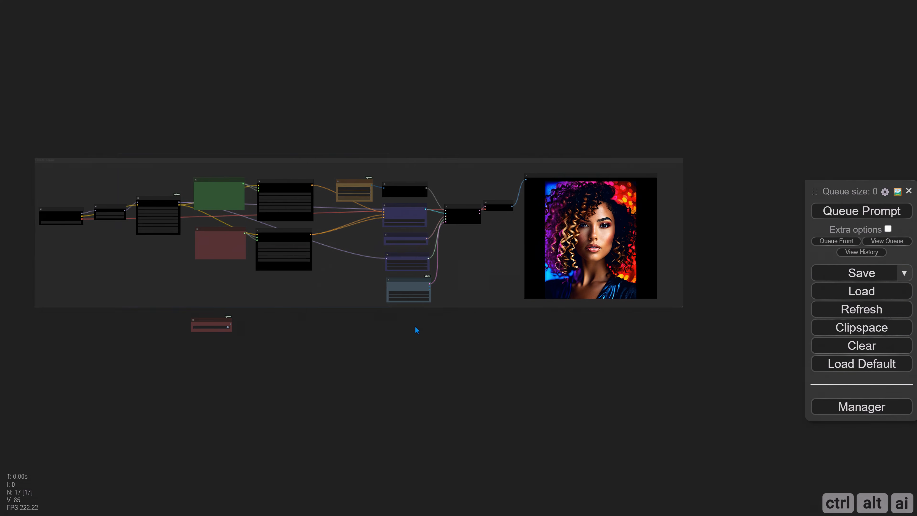
{"action": "scroll", "coordinate": [463, 317], "scroll_direction": "up", "scroll_amount": 3}
{"action": "left_click_drag", "start_coordinate": [473, 318], "coordinate": [347, 474]}
{"action": "scroll", "coordinate": [350, 466], "scroll_direction": "down", "scroll_amount": 2}
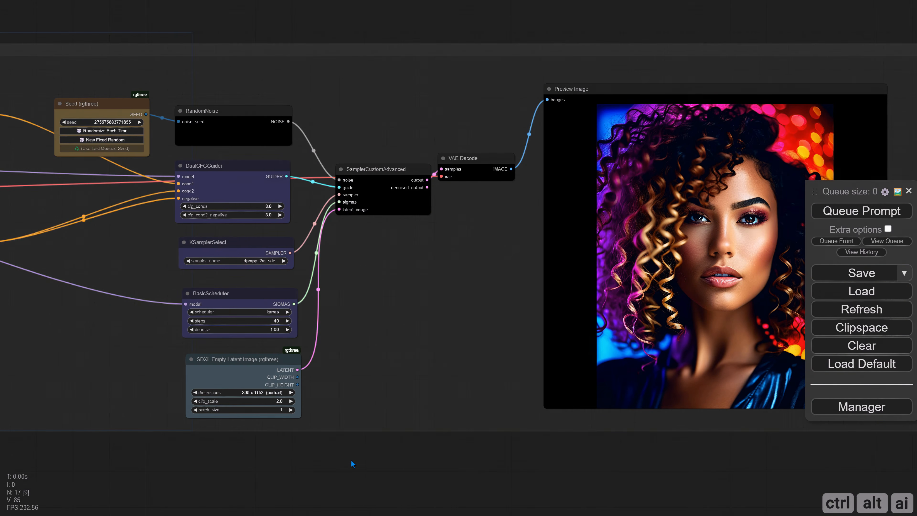
{"action": "left_click_drag", "start_coordinate": [208, 288], "coordinate": [211, 292]}
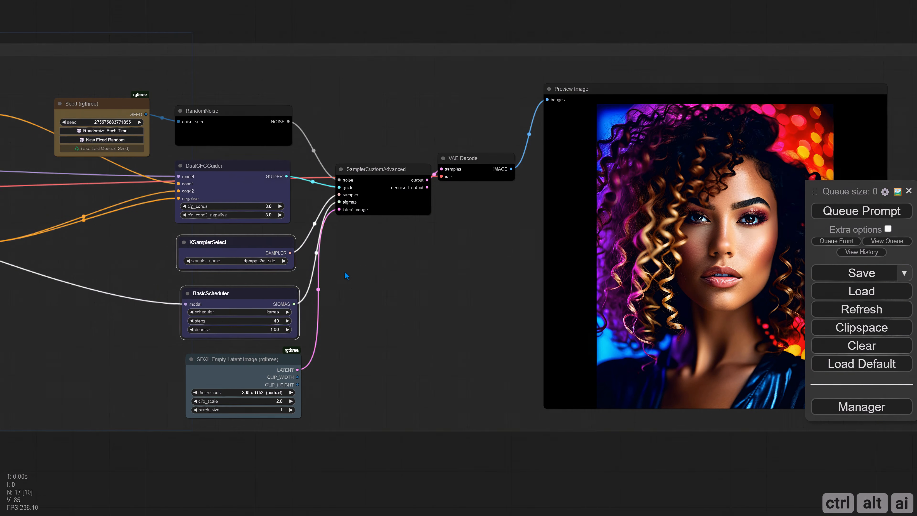
{"action": "left_click", "coordinate": [381, 194], "text": "shift"}
{"action": "left_click", "coordinate": [476, 173], "text": "shift"}
{"action": "left_click", "coordinate": [566, 154], "text": "shift"}
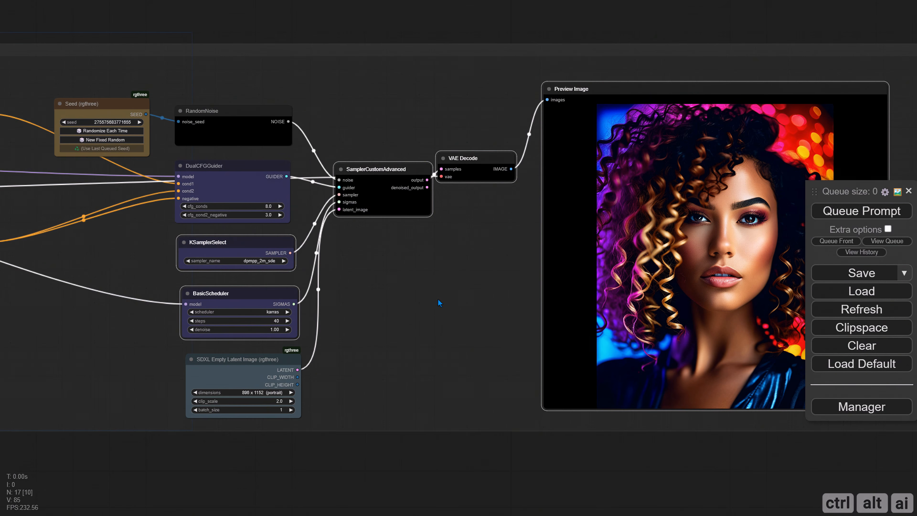
{"action": "scroll", "coordinate": [447, 306], "scroll_direction": "down", "scroll_amount": 5}
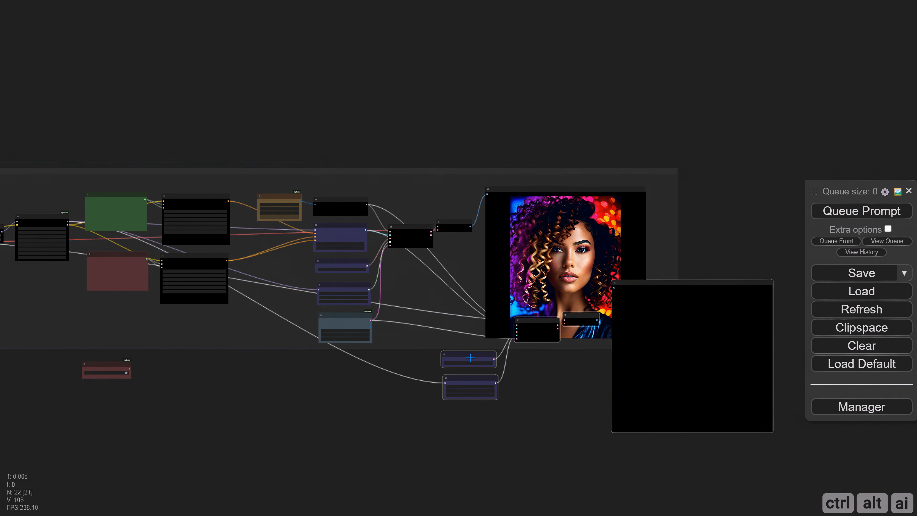
- Move the copied sampler, scheduler and decode nodes above the base group and place the copied Preview Image beside the original preview
{"action": "left_click_drag", "start_coordinate": [470, 358], "coordinate": [352, 79]}
{"action": "left_click_drag", "start_coordinate": [432, 135], "coordinate": [287, 162]}
{"action": "left_click_drag", "start_coordinate": [415, 45], "coordinate": [572, 226]}
- Add an Upscale Latent By node fed by the first SamplerCustomAdvanced's output and set its upscale_method to bislerp
{"action": "scroll", "coordinate": [312, 151], "scroll_direction": "up", "scroll_amount": 9}
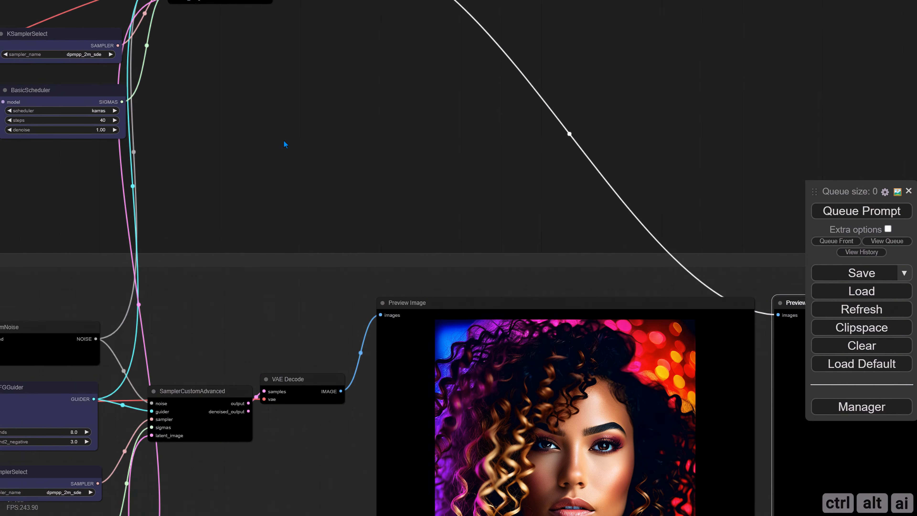
{"action": "left_click_drag", "start_coordinate": [239, 151], "coordinate": [454, 188]}
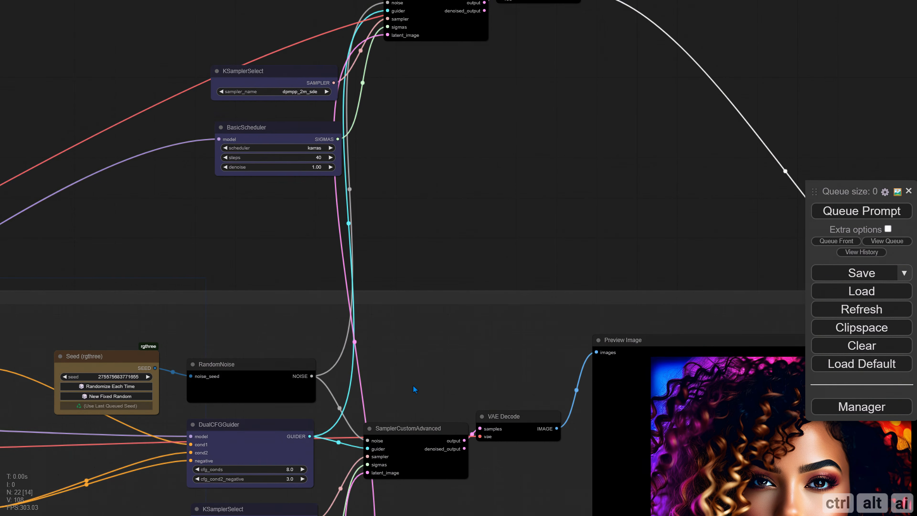
{"action": "left_click_drag", "start_coordinate": [465, 442], "coordinate": [292, 215]}
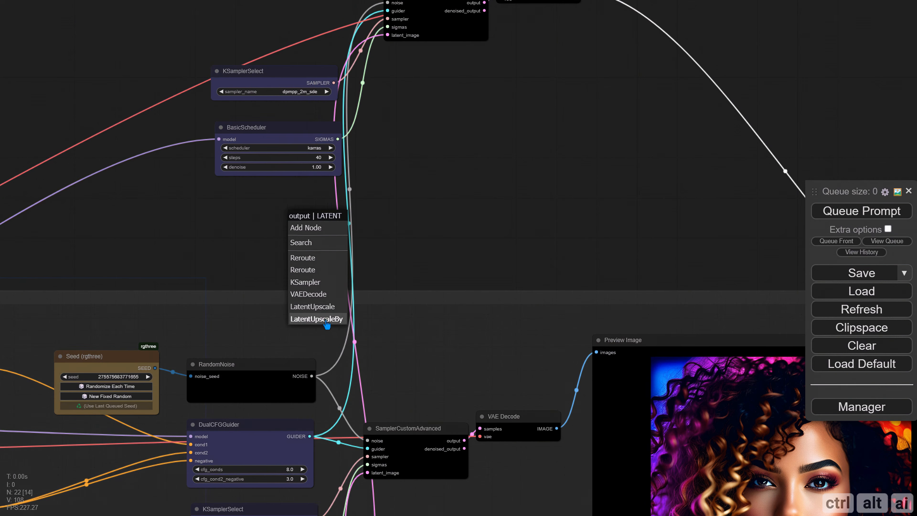
{"action": "left_click", "coordinate": [327, 318]}
{"action": "left_click_drag", "start_coordinate": [358, 223], "coordinate": [297, 216]}
{"action": "left_click", "coordinate": [316, 228]}
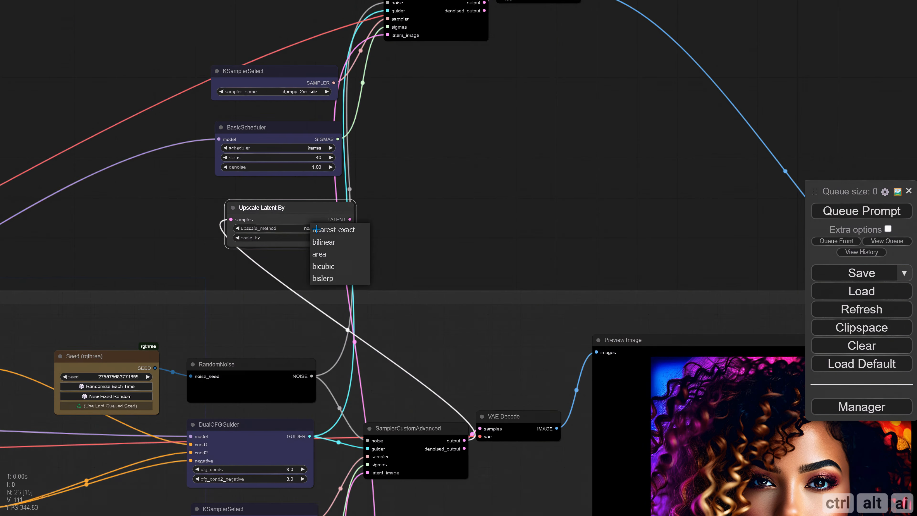
{"action": "left_click", "coordinate": [331, 279]}
- Connect the upscaled latent to the copied SamplerCustomAdvanced's latent_image and align the copied sampler and VAE Decode beside the scheduler
{"action": "mouse_move", "coordinate": [381, 221]}
{"action": "left_mouse_down"}
{"action": "mouse_move", "coordinate": [354, 282]}
{"action": "mouse_move", "coordinate": [379, 199]}
{"action": "mouse_move", "coordinate": [361, 97]}
{"action": "mouse_move", "coordinate": [404, 195]}
{"action": "mouse_move", "coordinate": [393, 210]}
{"action": "left_mouse_up"}
{"action": "scroll", "coordinate": [367, 234], "scroll_direction": "down", "scroll_amount": 1}
{"action": "left_click_drag", "start_coordinate": [478, 77], "coordinate": [473, 224]}
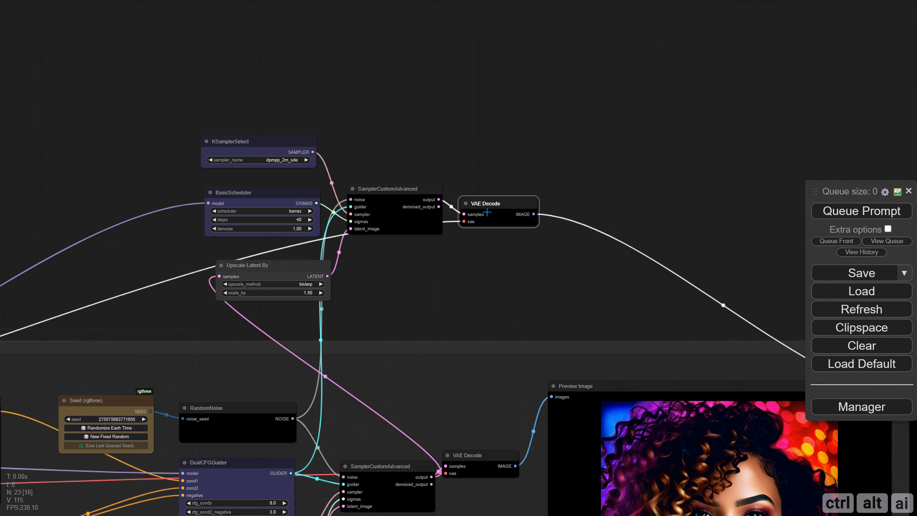
{"action": "left_click_drag", "start_coordinate": [400, 290], "coordinate": [477, 306]}
- Set the copied BasicScheduler's denoise to 0.65
{"action": "scroll", "coordinate": [447, 268], "scroll_direction": "up", "scroll_amount": 4}
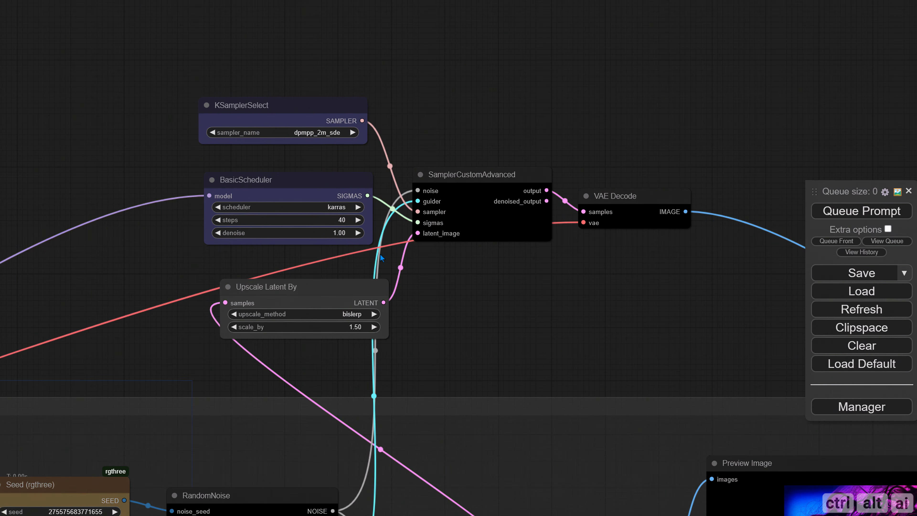
{"action": "left_click", "coordinate": [341, 234]}
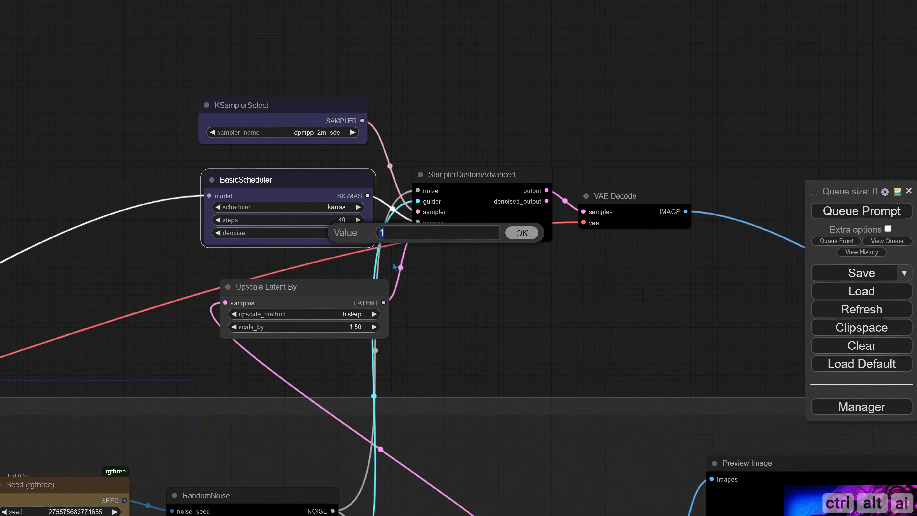
{"action": "type", "text": "0."}
{"action": "type", "text": "65"}
{"action": "key", "text": "Return"}
- Create a group around the copied sampler, scheduler, decode and Upscale Latent By nodes above the base group
{"action": "scroll", "coordinate": [409, 311], "scroll_direction": "down", "scroll_amount": 4}
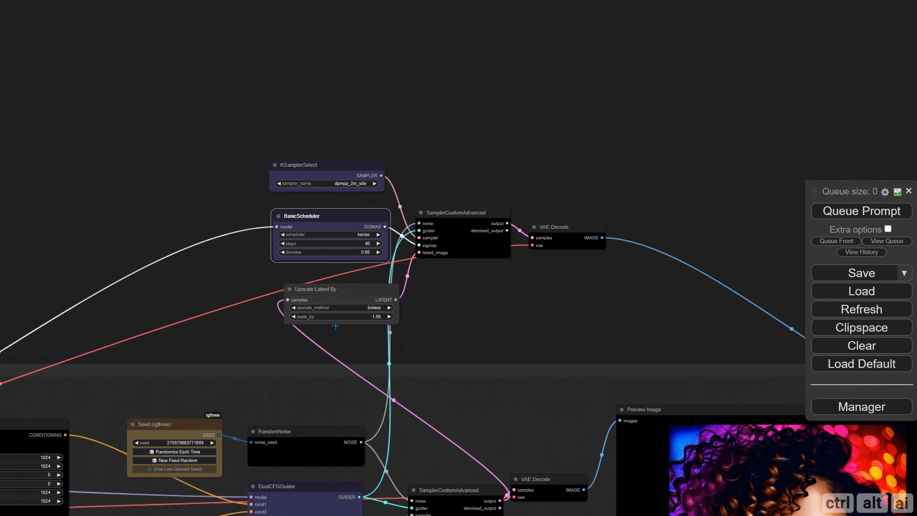
{"action": "left_click_drag", "start_coordinate": [255, 333], "coordinate": [186, 210]}
{"action": "mouse_move", "coordinate": [384, 198]}
{"action": "left_mouse_down"}
{"action": "mouse_move", "coordinate": [372, 141]}
{"action": "mouse_move", "coordinate": [386, 183]}
{"action": "mouse_move", "coordinate": [373, 173]}
{"action": "left_mouse_up"}
{"action": "scroll", "coordinate": [375, 159], "scroll_direction": "down", "scroll_amount": 1}
{"action": "scroll", "coordinate": [383, 182], "scroll_direction": "up", "scroll_amount": 1}
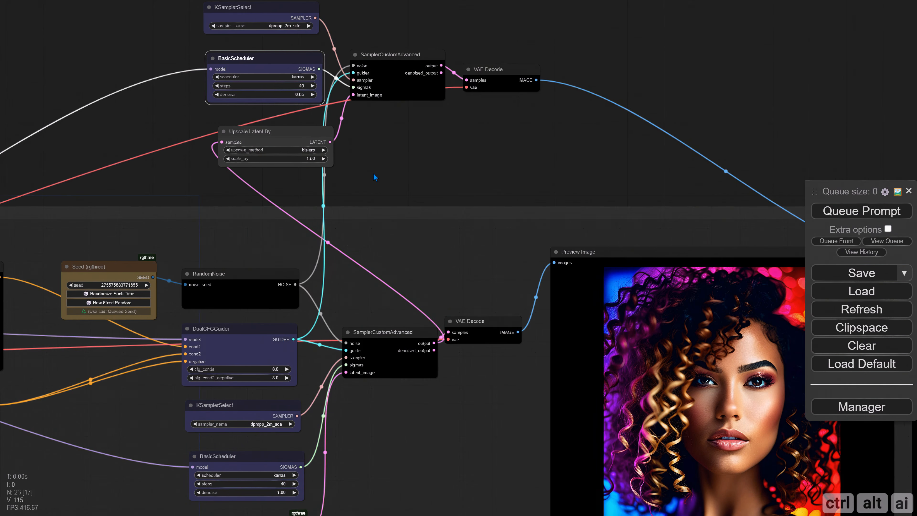
{"action": "scroll", "coordinate": [373, 174], "scroll_direction": "down", "scroll_amount": 2}
{"action": "left_click_drag", "start_coordinate": [373, 173], "coordinate": [330, 205]}
{"action": "right_click", "coordinate": [336, 177]}
{"action": "left_click_drag", "start_coordinate": [205, 45], "coordinate": [523, 226], "text": "ctrl"}
{"action": "left_click", "coordinate": [394, 270]}
{"action": "left_click_drag", "start_coordinate": [162, 62], "coordinate": [534, 224]}
{"action": "left_click_drag", "start_coordinate": [444, 139], "coordinate": [474, 159]}
{"action": "left_click", "coordinate": [477, 234]}
- Title the new group CosXL Refine
{"action": "right_click", "coordinate": [437, 124]}
{"action": "left_click", "coordinate": [466, 361]}
{"action": "left_click", "coordinate": [592, 377]}
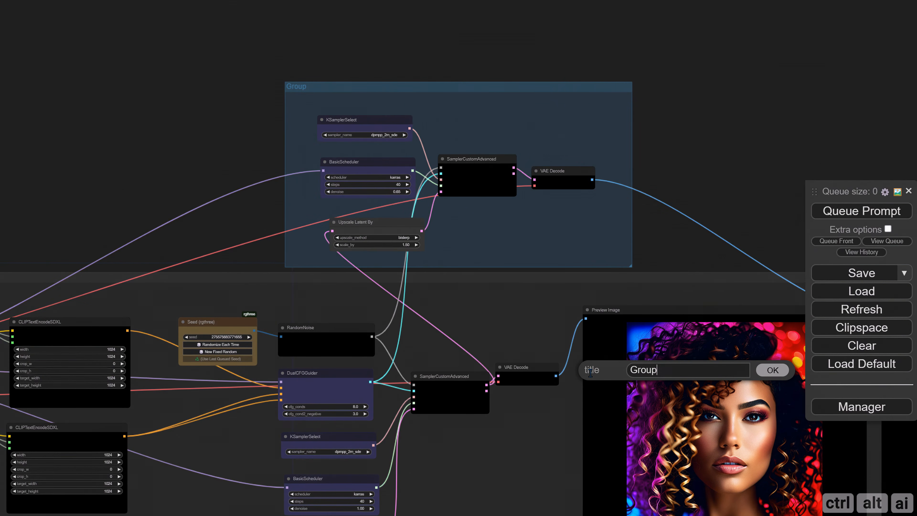
{"action": "type", "text": "CosXL Refine"}
{"action": "key", "text": "Return"}
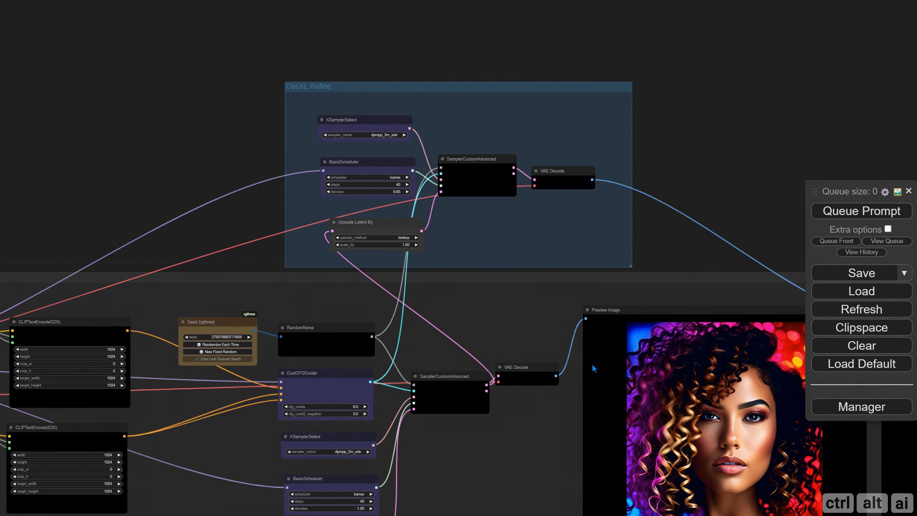
- Recolour the CosXL Refine group and the Upscale Latent By node to match the existing dark group and nodes, and queue the prompt
{"action": "right_click", "coordinate": [489, 300]}
{"action": "right_click", "coordinate": [372, 341]}
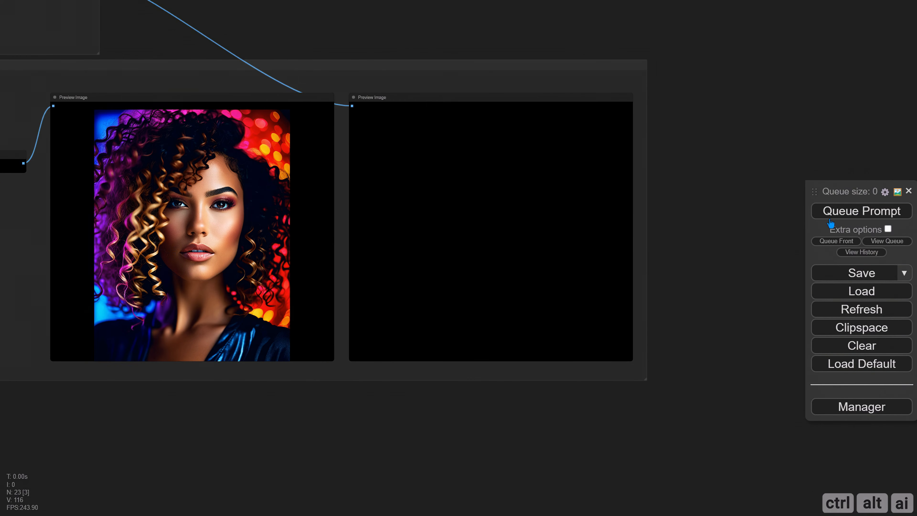
{"action": "left_click", "coordinate": [861, 211]}
- Follow the refine pass and compare the base portrait with the refined portrait in the two Preview Image nodes
{"action": "left_click_drag", "start_coordinate": [300, 441], "coordinate": [484, 476]}
{"action": "scroll", "coordinate": [309, 389], "scroll_direction": "down", "scroll_amount": 3}
{"action": "scroll", "coordinate": [211, 181], "scroll_direction": "up", "scroll_amount": 5}
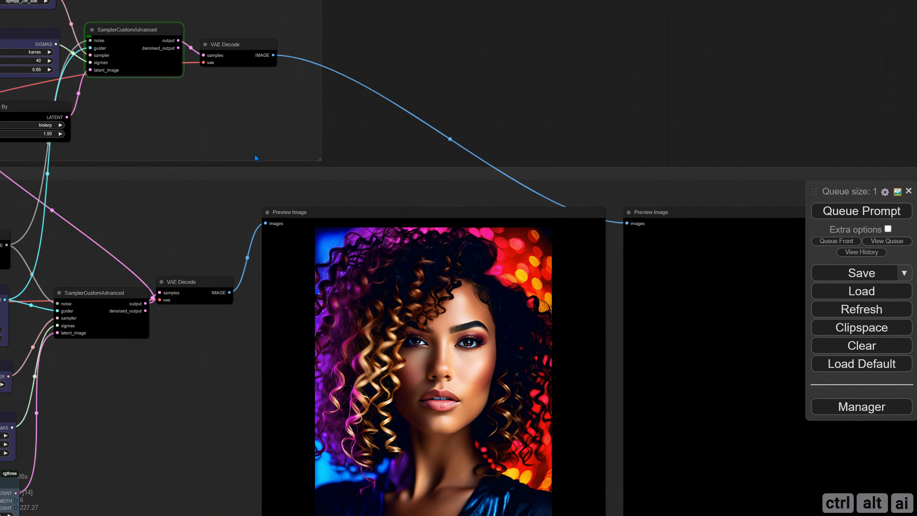
{"action": "left_click_drag", "start_coordinate": [454, 148], "coordinate": [372, 156]}
{"action": "scroll", "coordinate": [367, 158], "scroll_direction": "down", "scroll_amount": 1}
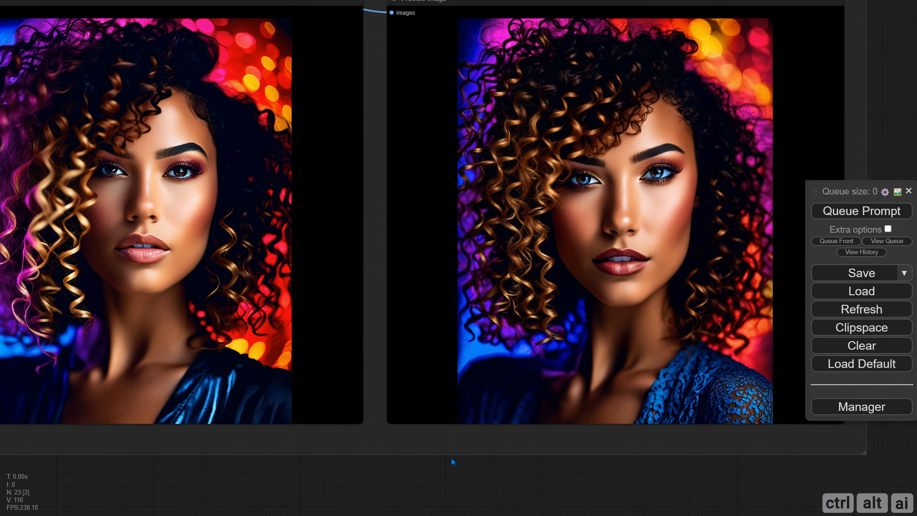
{"action": "left_click_drag", "start_coordinate": [452, 458], "coordinate": [439, 471]}
{"action": "scroll", "coordinate": [438, 471], "scroll_direction": "down", "scroll_amount": 1}
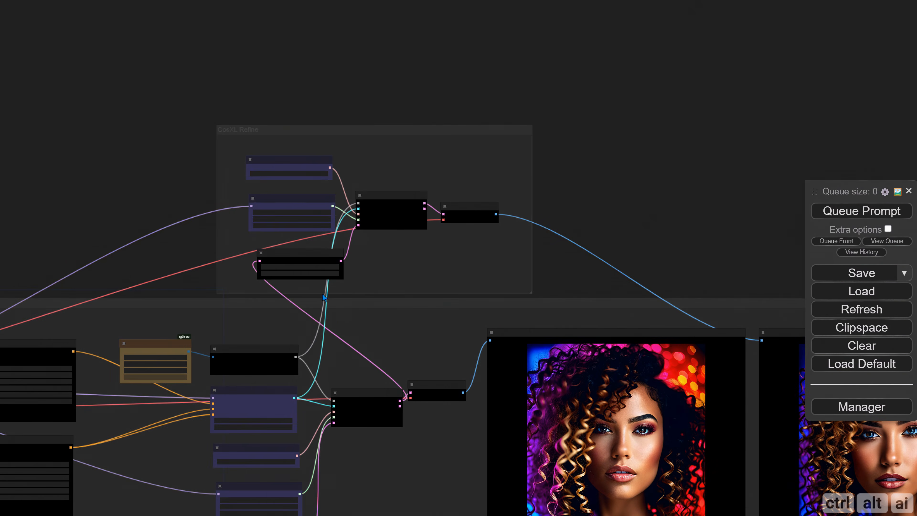
- Set the matchTitle property of the CosXL Fast Groups Muter to "CosXL Base|CosXL Refine"
{"action": "scroll", "coordinate": [322, 294], "scroll_direction": "down", "scroll_amount": 3}
{"action": "left_click_drag", "start_coordinate": [223, 285], "coordinate": [287, 98]}
{"action": "left_click_drag", "start_coordinate": [164, 362], "coordinate": [288, 359]}
{"action": "scroll", "coordinate": [345, 376], "scroll_direction": "up", "scroll_amount": 10}
{"action": "right_click", "coordinate": [231, 346]}
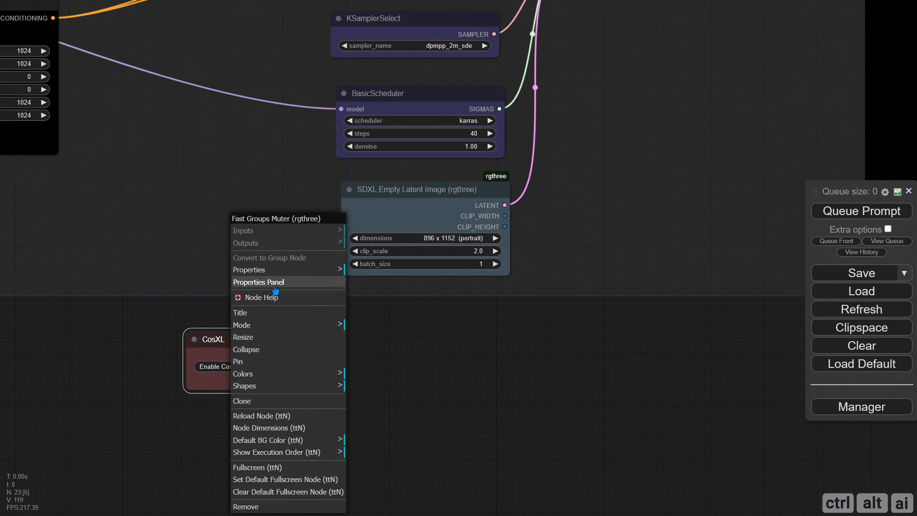
{"action": "left_click", "coordinate": [260, 283]}
{"action": "left_click", "coordinate": [213, 197]}
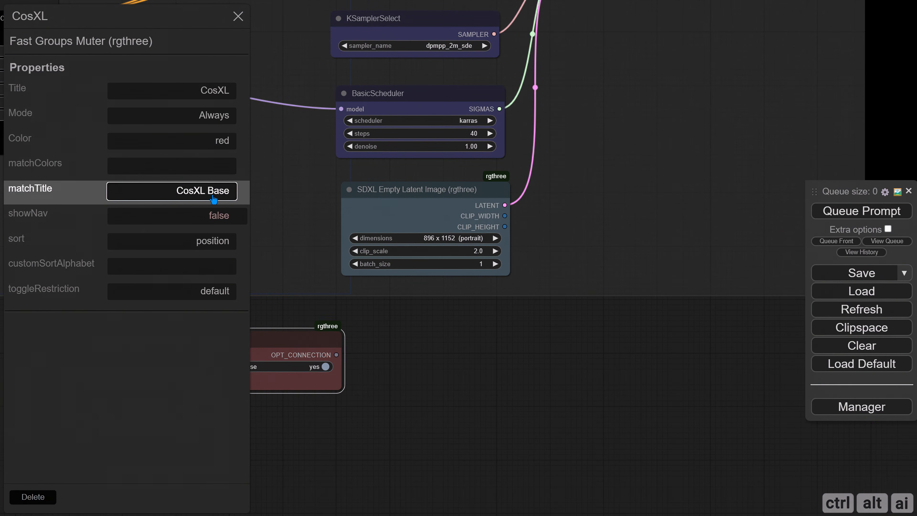
{"action": "type", "text": "|CosX"}
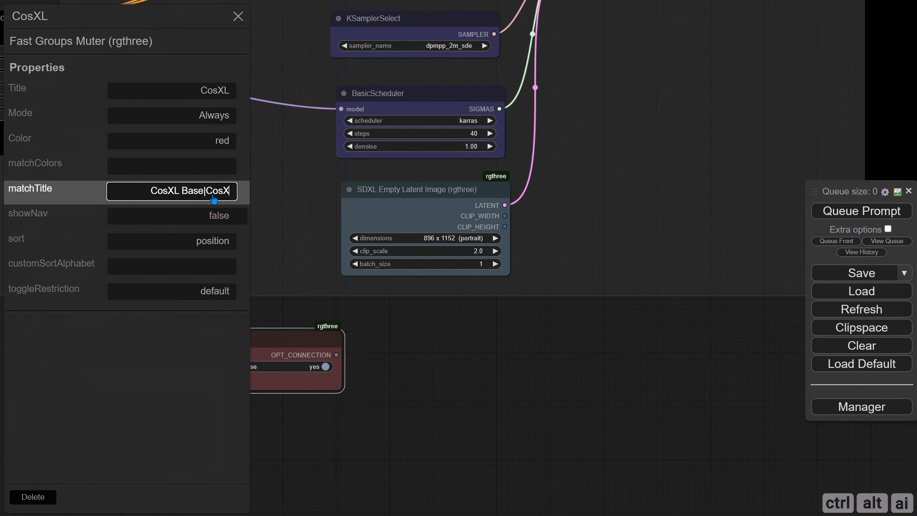
{"action": "type", "text": "L Refine"}
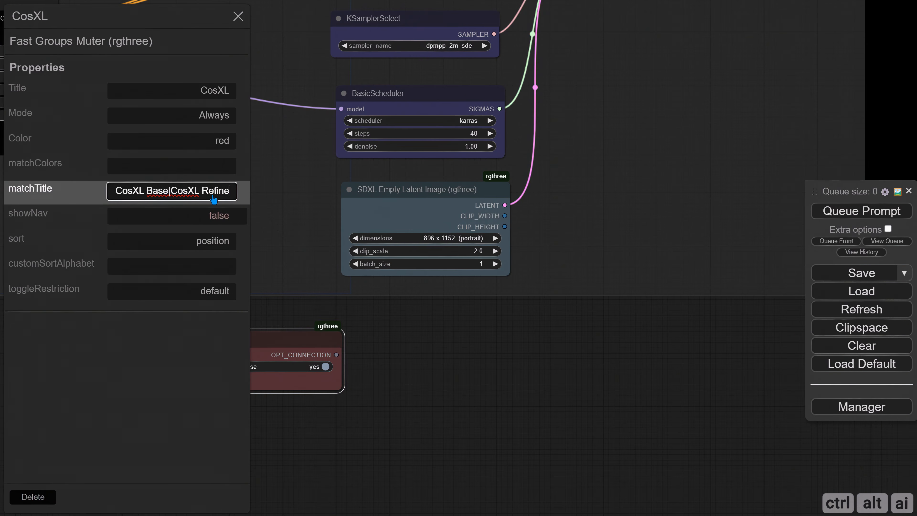
- Sort the muter's groups by custom alphabet, with customSortAlphabet set to "cosxl b, cosxl r", and close its properties
{"action": "left_click", "coordinate": [225, 242]}
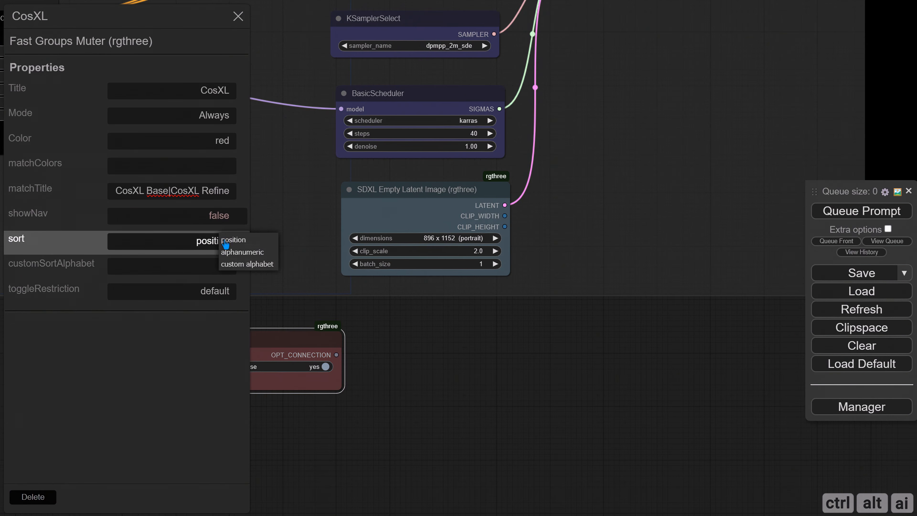
{"action": "left_click", "coordinate": [241, 266]}
{"action": "left_click", "coordinate": [199, 268]}
{"action": "type", "text": "cosxl b,"}
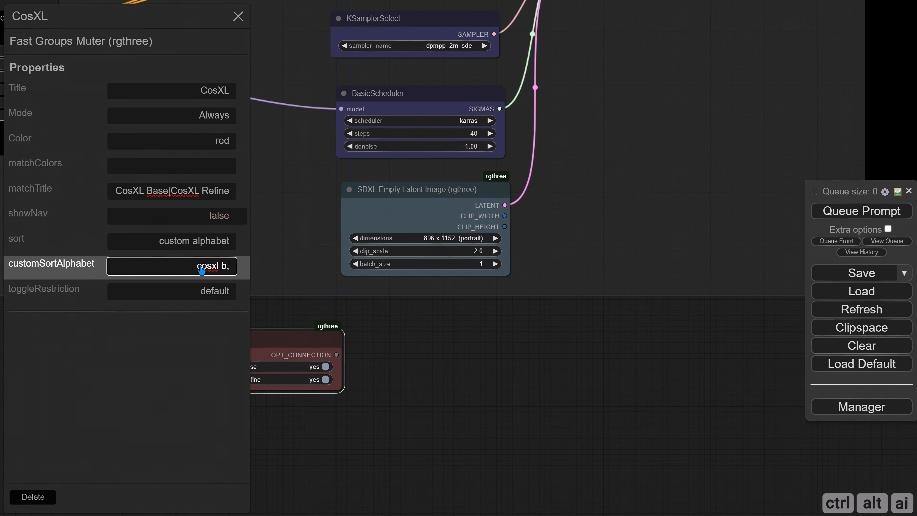
{"action": "type", "text": " cosxl r"}
{"action": "key", "text": "Return"}
{"action": "left_click", "coordinate": [238, 17]}
{"action": "scroll", "coordinate": [309, 341], "scroll_direction": "down", "scroll_amount": 9}
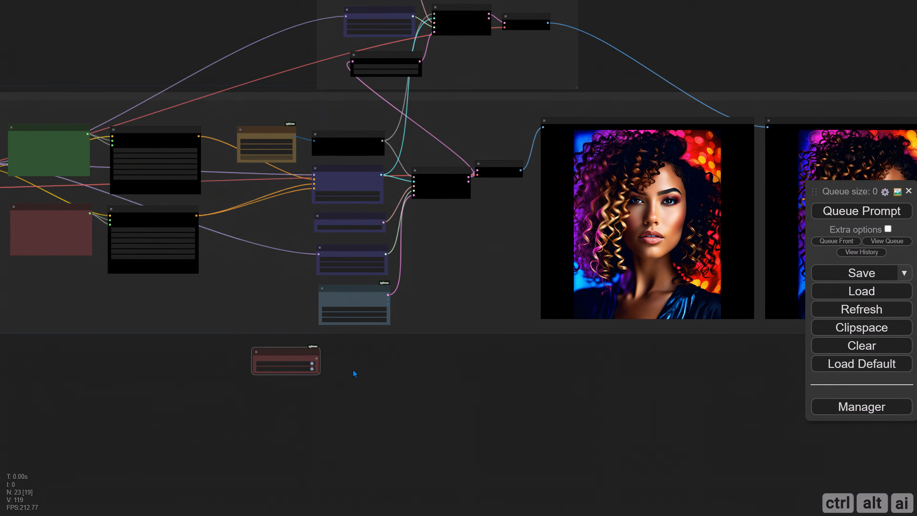
- Add a Switch (Any) node in the empty canvas below the preview images
{"action": "left_click_drag", "start_coordinate": [353, 371], "coordinate": [265, 416]}
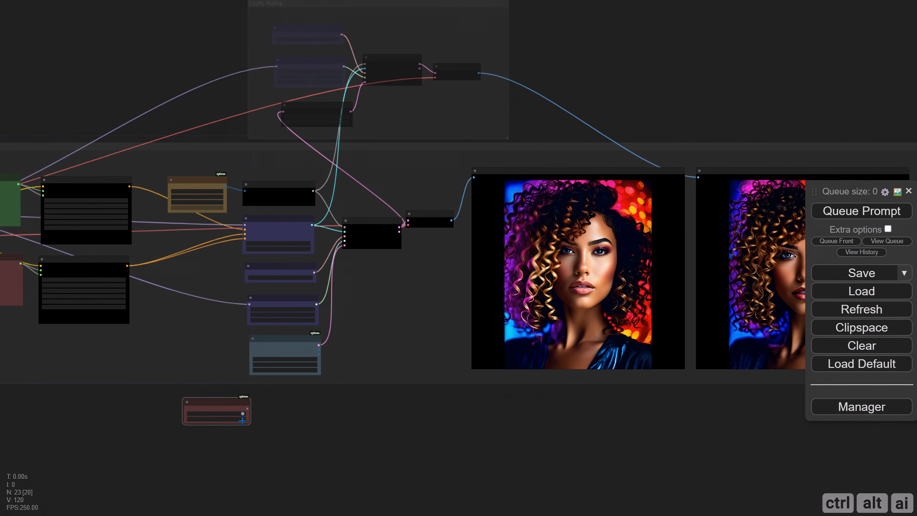
{"action": "scroll", "coordinate": [320, 420], "scroll_direction": "down", "scroll_amount": 1}
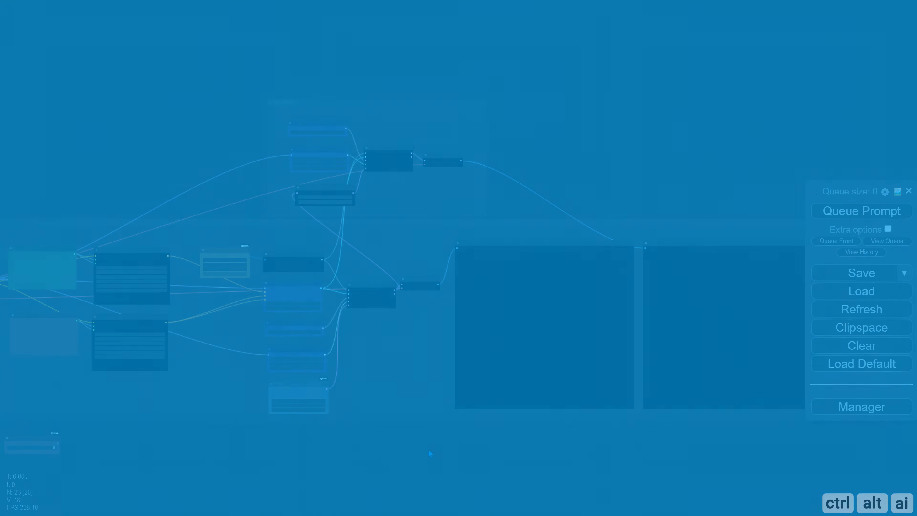
{"action": "scroll", "coordinate": [385, 396], "scroll_direction": "up", "scroll_amount": 8}
{"action": "scroll", "coordinate": [383, 331], "scroll_direction": "up", "scroll_amount": 4}
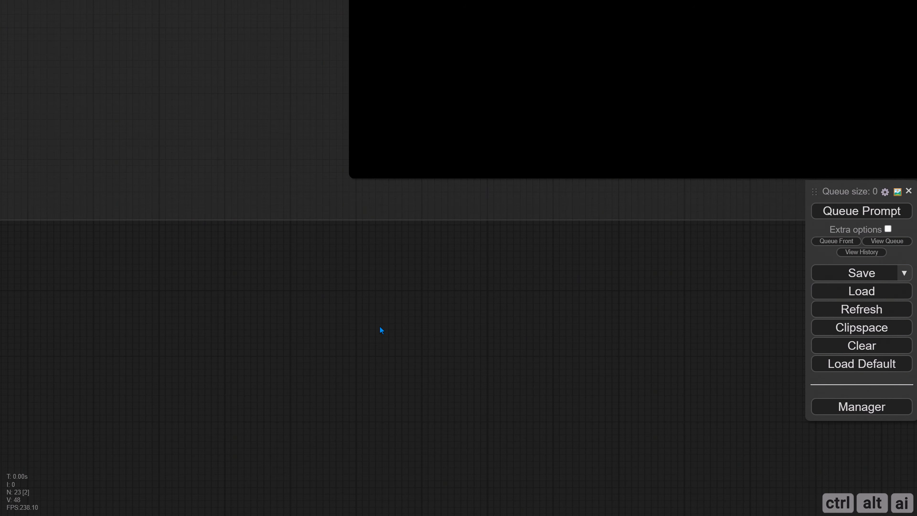
{"action": "double_click", "coordinate": [366, 290]}
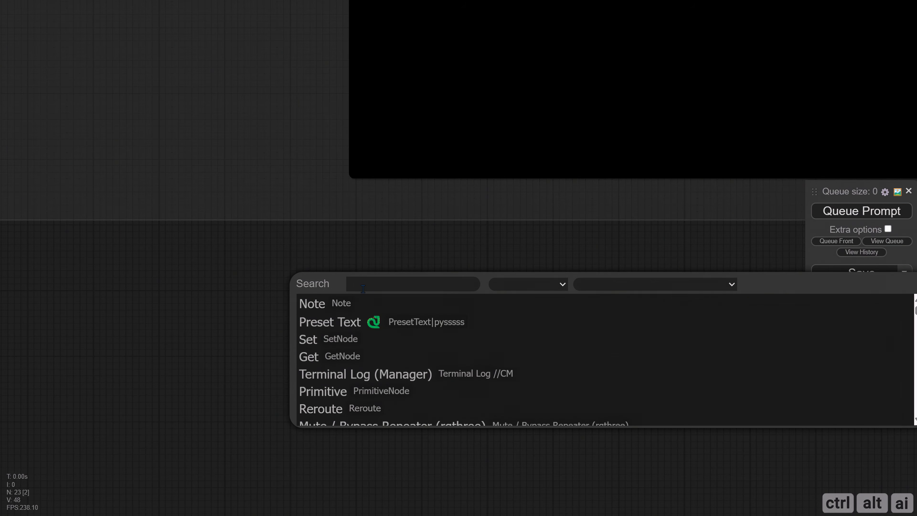
{"action": "type", "text": "switch"}
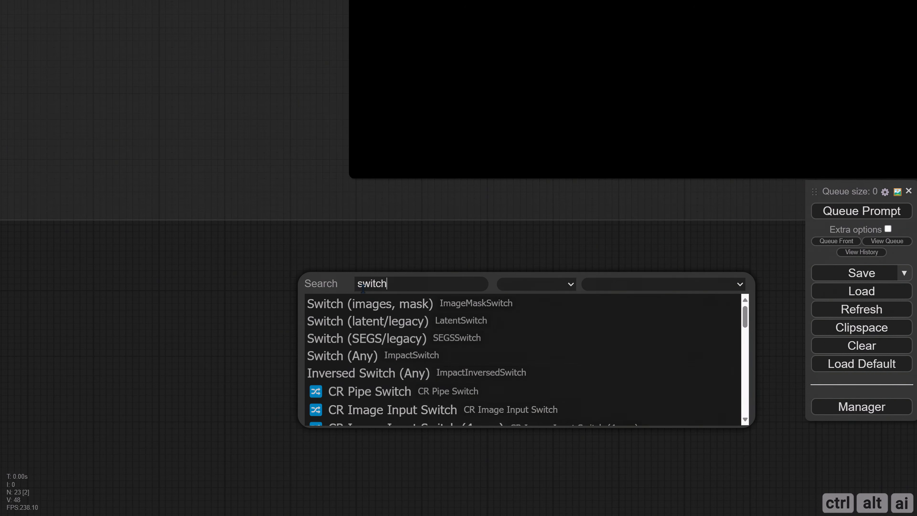
{"action": "left_click", "coordinate": [377, 356]}
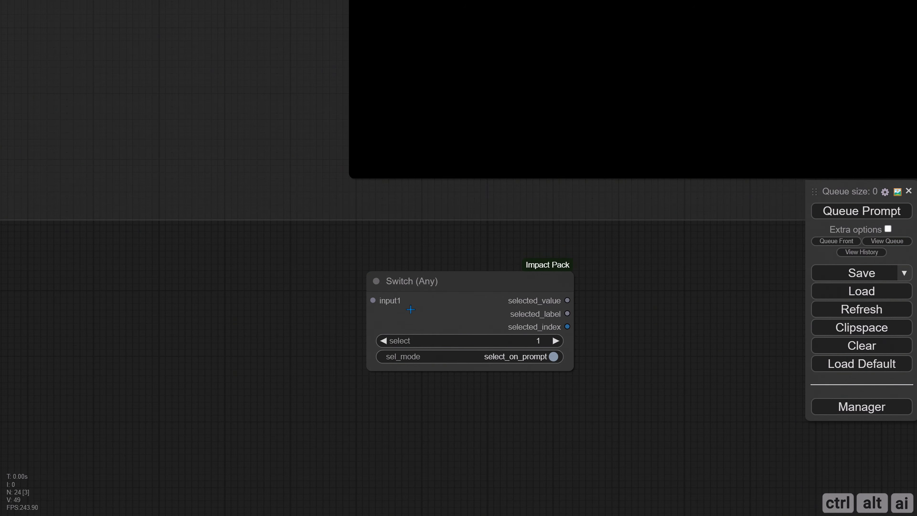
- Connect the base VAE Decode image to the switch's first input and the refine VAE Decode image to its second
{"action": "left_click_drag", "start_coordinate": [414, 312], "coordinate": [314, 321]}
{"action": "scroll", "coordinate": [318, 304], "scroll_direction": "down", "scroll_amount": 5}
{"action": "left_click_drag", "start_coordinate": [252, 303], "coordinate": [319, 404]}
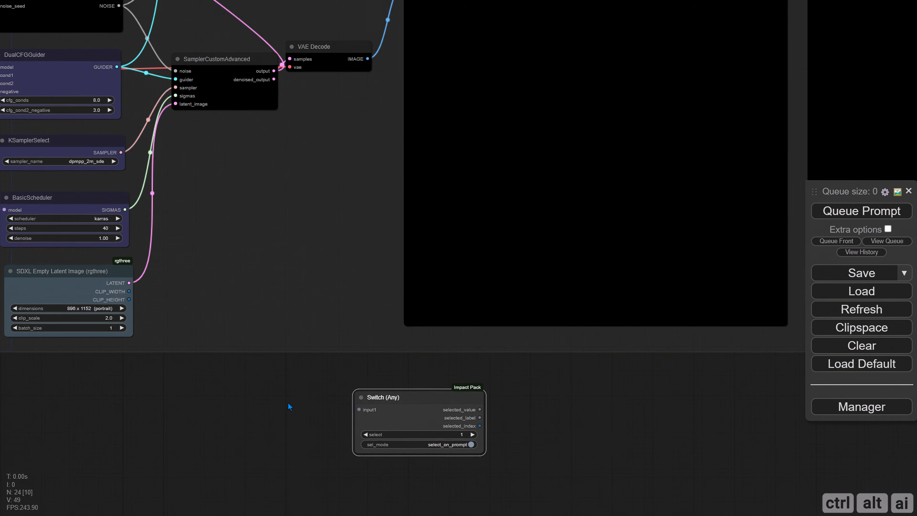
{"action": "left_click_drag", "start_coordinate": [368, 59], "coordinate": [361, 409]}
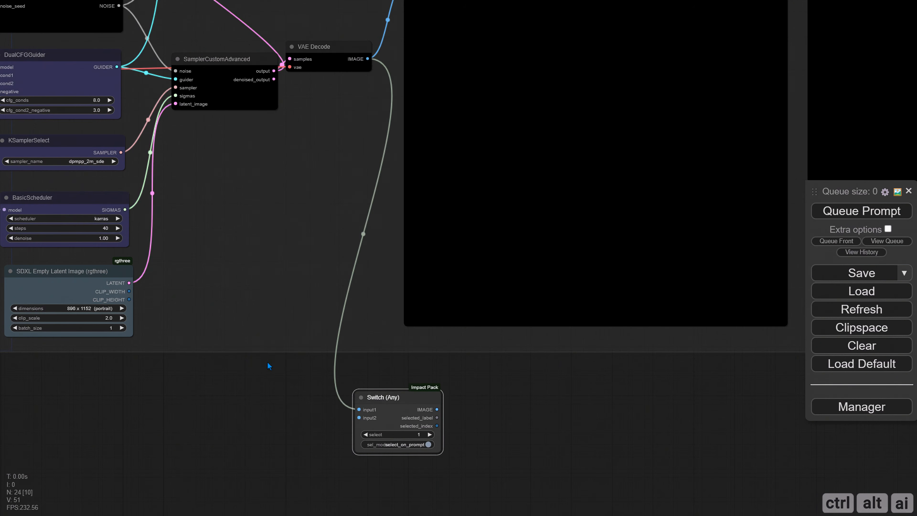
{"action": "scroll", "coordinate": [267, 363], "scroll_direction": "down", "scroll_amount": 5}
{"action": "left_click_drag", "start_coordinate": [418, 59], "coordinate": [420, 144]}
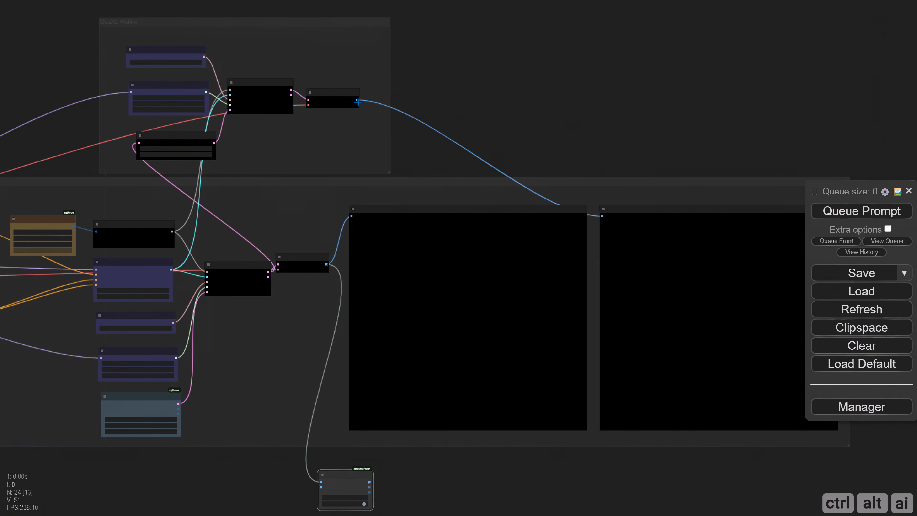
{"action": "left_click_drag", "start_coordinate": [357, 102], "coordinate": [322, 489]}
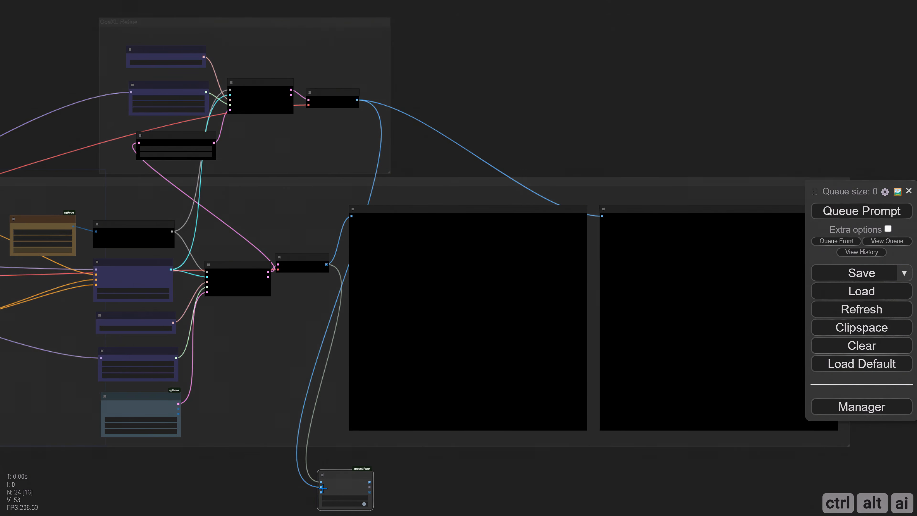
- Retitle the Switch (Any) node as "Select Output Image"
{"action": "left_click_drag", "start_coordinate": [428, 471], "coordinate": [476, 304]}
{"action": "scroll", "coordinate": [426, 287], "scroll_direction": "up", "scroll_amount": 13}
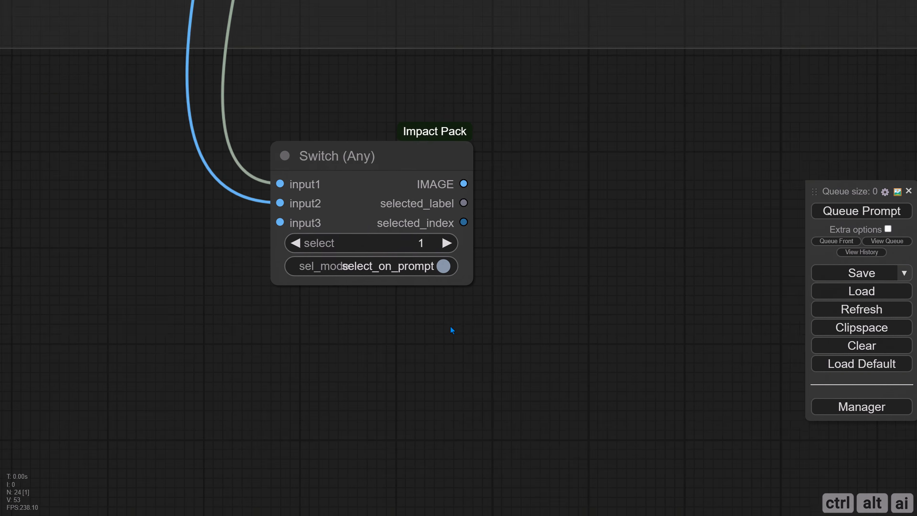
{"action": "right_click", "coordinate": [299, 202]}
{"action": "left_click", "coordinate": [303, 263]}
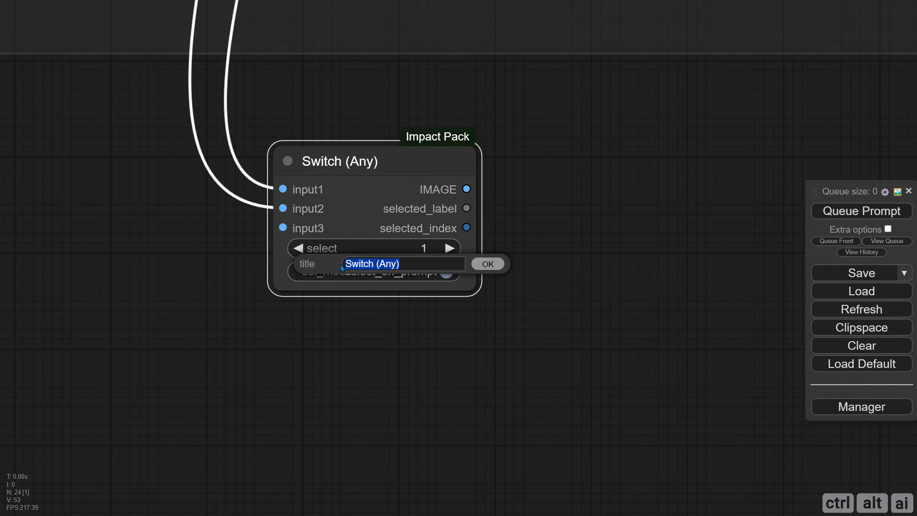
{"action": "type", "text": "Select Output Image"}
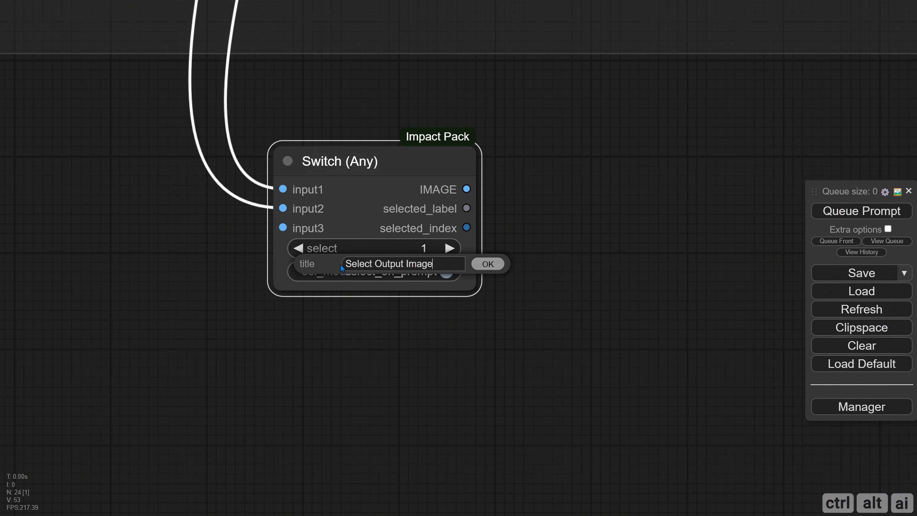
{"action": "key", "text": "Return"}
- Rename the switch's first input to "Raw" and its second input to "Refine"
{"action": "right_click", "coordinate": [283, 189]}
{"action": "left_click", "coordinate": [338, 188]}
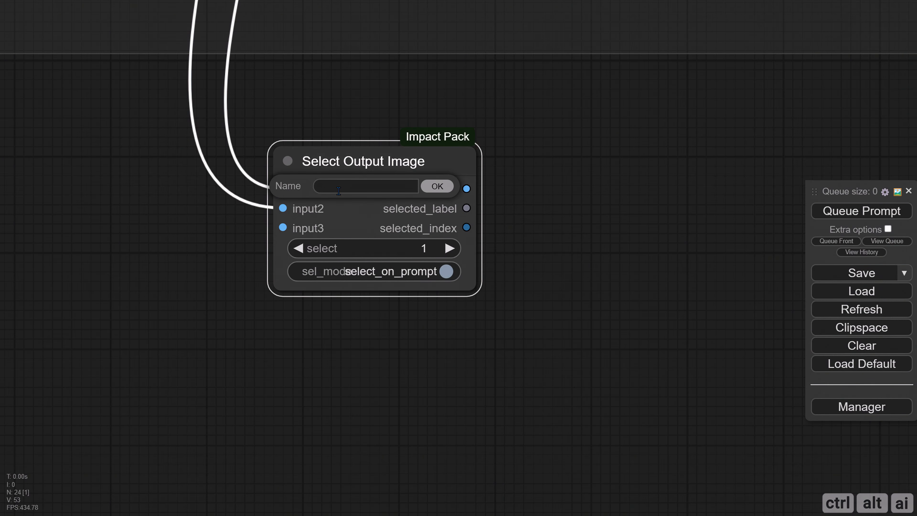
{"action": "type", "text": "Raw"}
{"action": "key", "text": "Return"}
{"action": "right_click", "coordinate": [283, 209]}
{"action": "left_click", "coordinate": [290, 212]}
{"action": "type", "text": "R"}
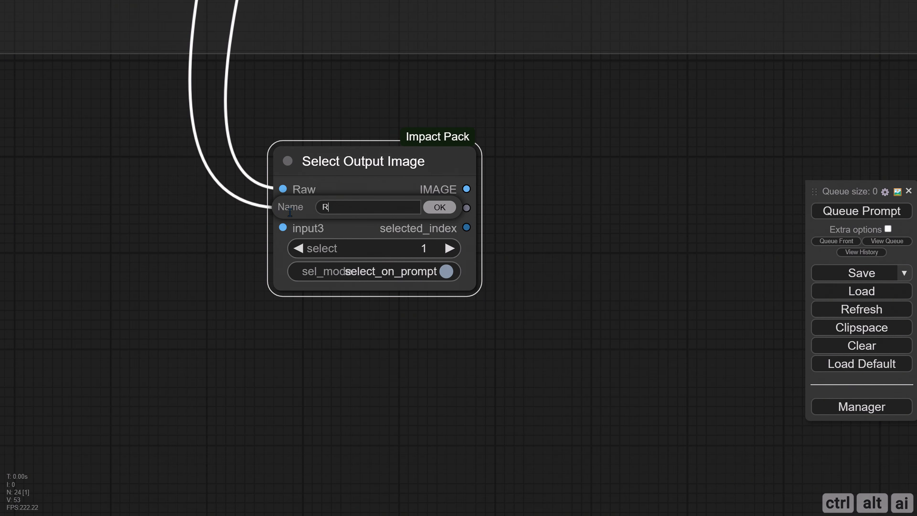
{"action": "type", "text": "efine"}
{"action": "key", "text": "Return"}
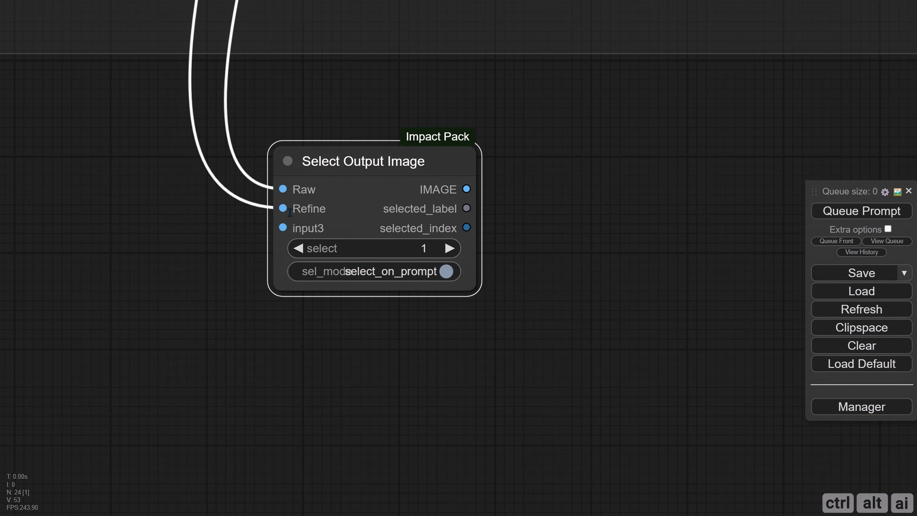
- Add an Upscale Image (using Model) node beside the Select Output Image switch
{"action": "scroll", "coordinate": [472, 298], "scroll_direction": "down", "scroll_amount": 6}
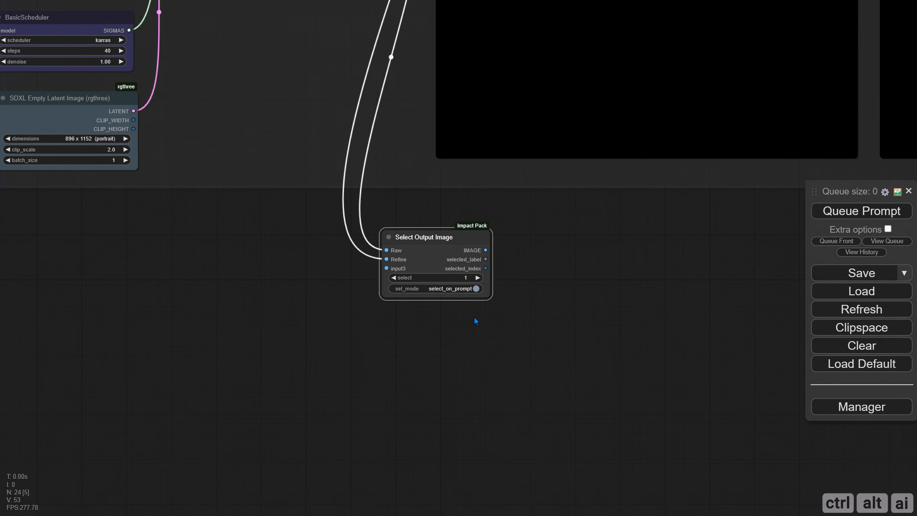
{"action": "left_click_drag", "start_coordinate": [475, 317], "coordinate": [303, 324]}
{"action": "double_click", "coordinate": [311, 266]}
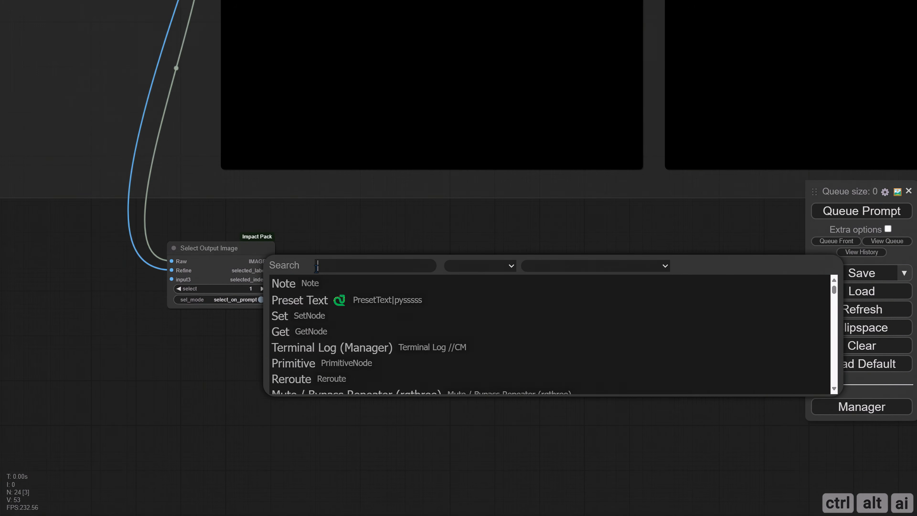
{"action": "type", "text": "upscale"}
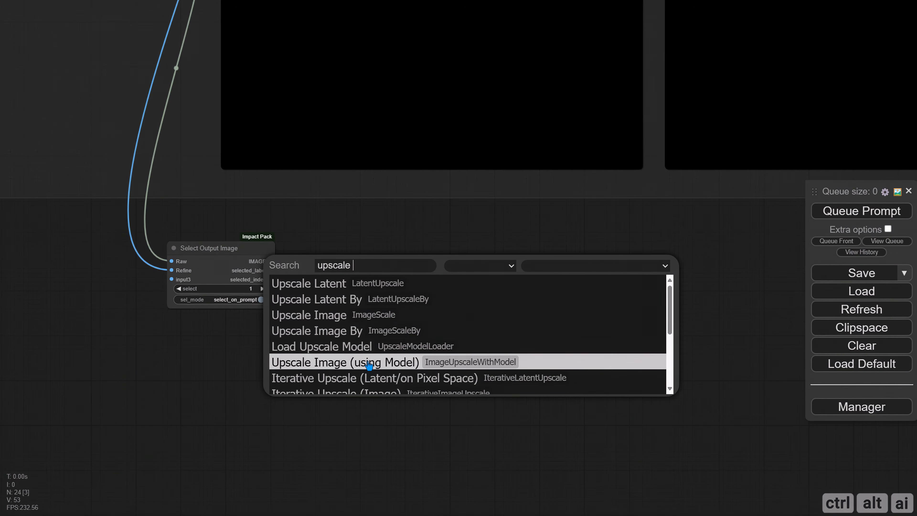
{"action": "left_click", "coordinate": [401, 368]}
{"action": "left_click_drag", "start_coordinate": [376, 270], "coordinate": [389, 258]}
- Feed the switch's image into the model upscaler and supply its model from a new Load Upscale Model node set to 4x_foolhardy_Remacri.pth
{"action": "left_click_drag", "start_coordinate": [271, 261], "coordinate": [199, 363]}
{"action": "left_click", "coordinate": [204, 430]}
{"action": "left_click", "coordinate": [211, 365]}
{"action": "left_click", "coordinate": [227, 377]}
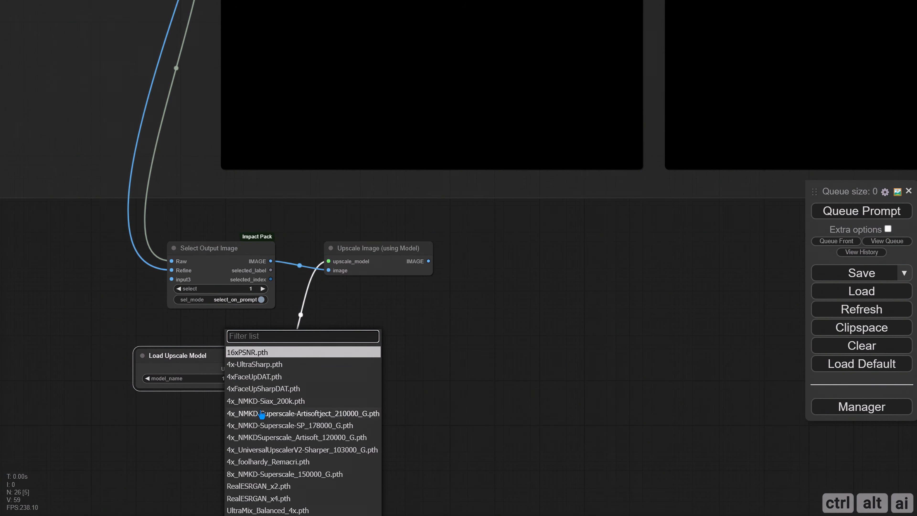
{"action": "scroll", "coordinate": [261, 414], "scroll_direction": "down", "scroll_amount": 1}
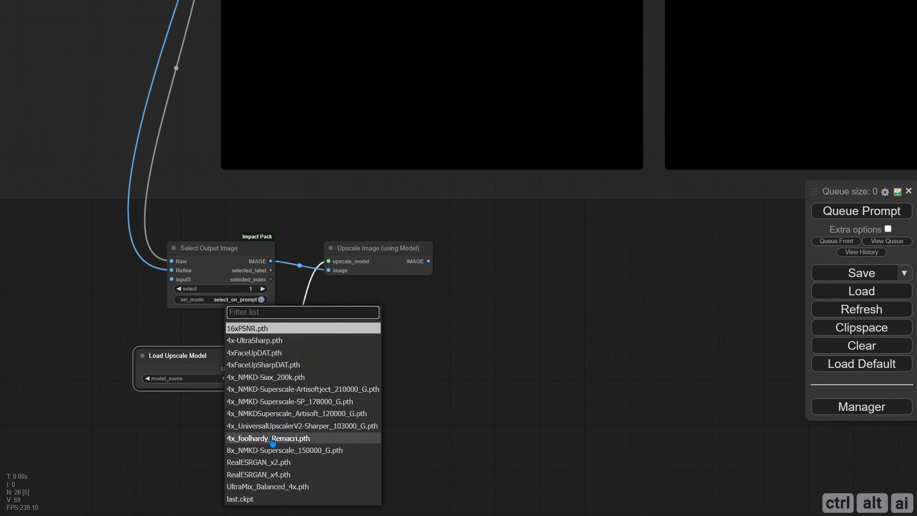
{"action": "left_click", "coordinate": [272, 439]}
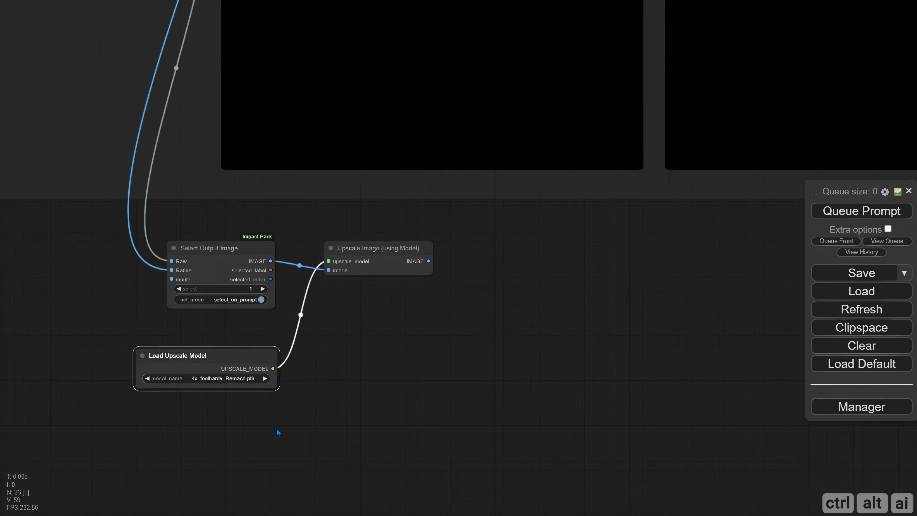
- Move the Upscale Image (using Model) node closer to the switch and feed its image output into a new Upscale Image By node
{"action": "left_click_drag", "start_coordinate": [355, 249], "coordinate": [324, 251]}
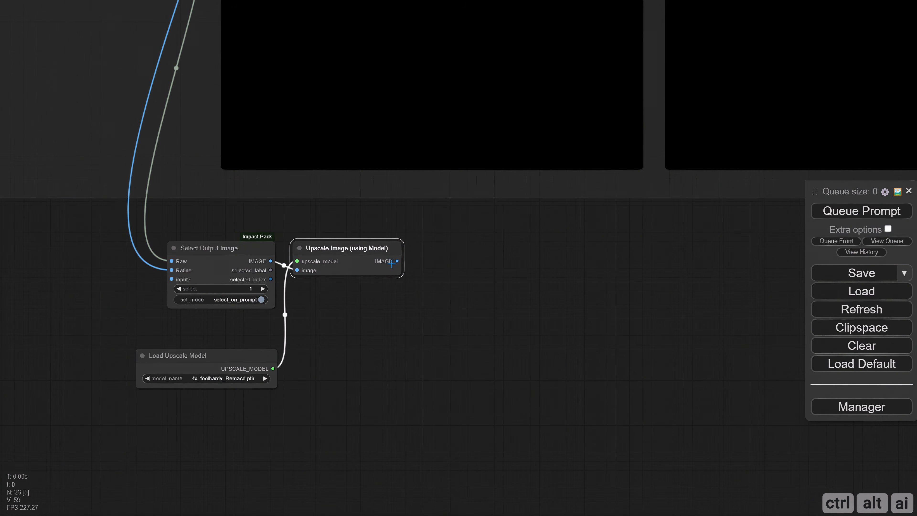
{"action": "left_click_drag", "start_coordinate": [397, 261], "coordinate": [444, 249]}
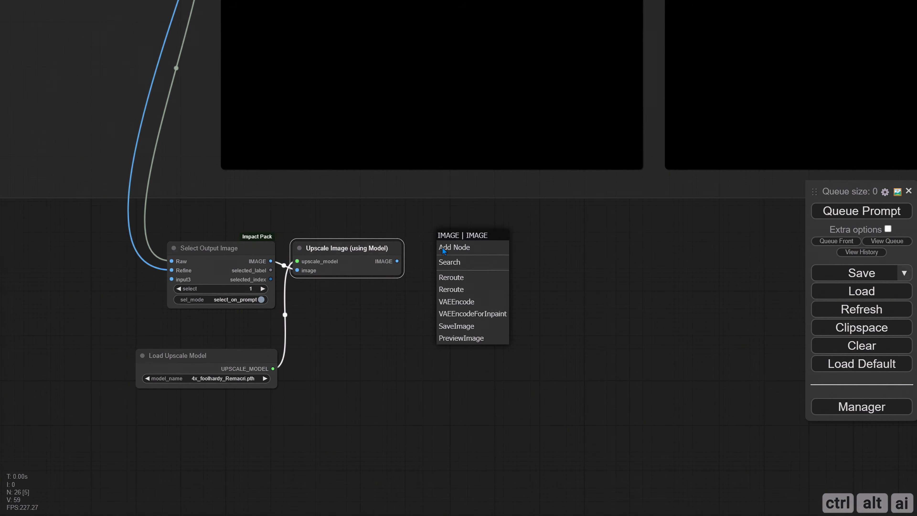
{"action": "left_click", "coordinate": [454, 263]}
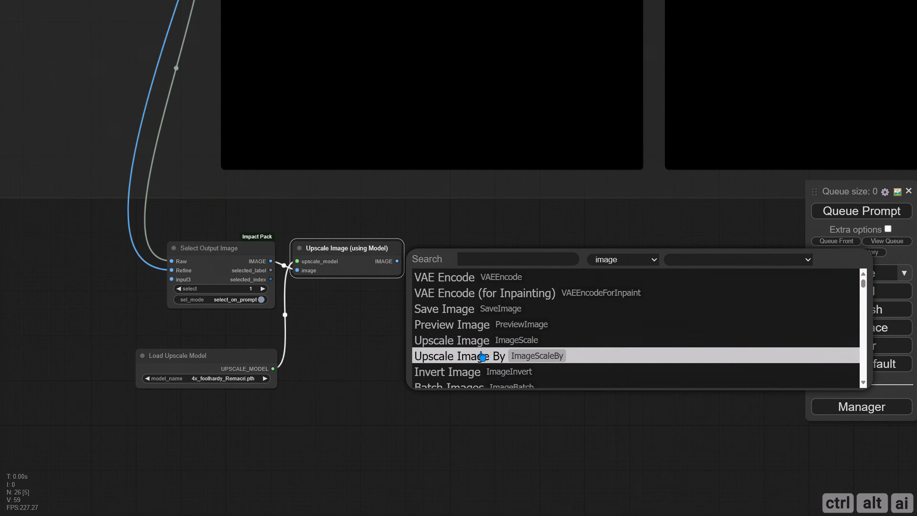
{"action": "left_click", "coordinate": [482, 356]}
{"action": "left_click_drag", "start_coordinate": [498, 257], "coordinate": [463, 250]}
{"action": "left_click_drag", "start_coordinate": [470, 341], "coordinate": [280, 349]}
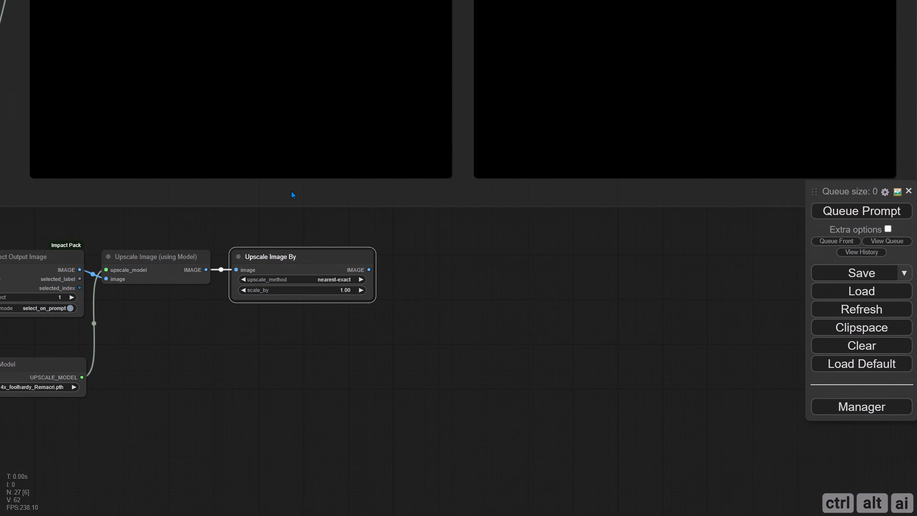
- Set the Upscale Image By node to the lanczos method with scale_by 0.25, and make the node narrower
{"action": "left_click", "coordinate": [335, 279]}
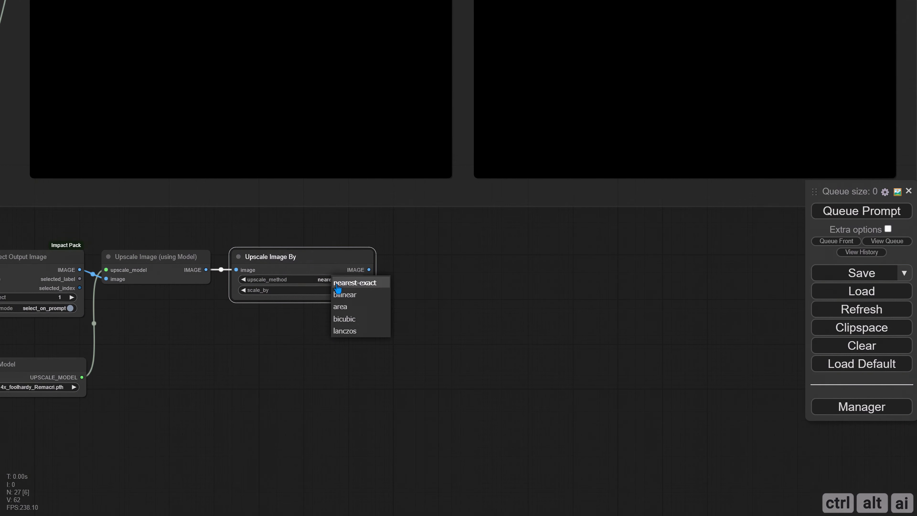
{"action": "left_click", "coordinate": [346, 332]}
{"action": "left_click", "coordinate": [344, 290]}
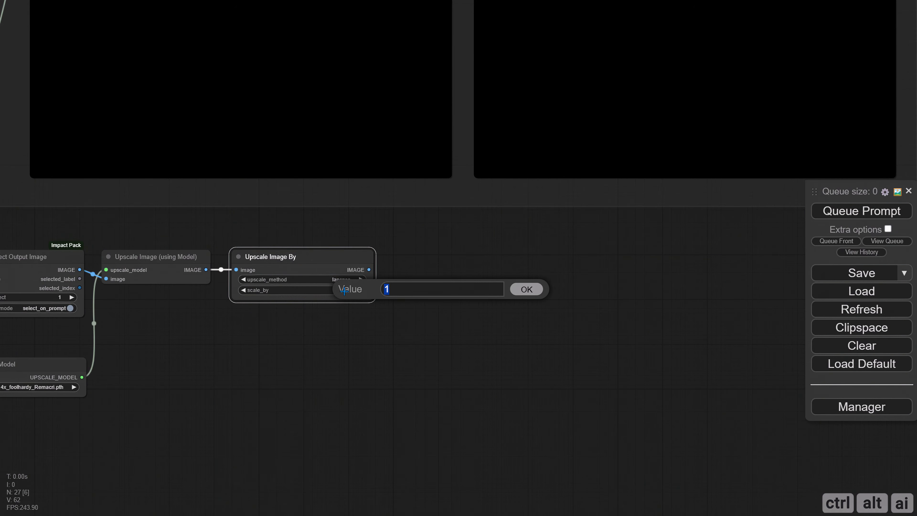
{"action": "type", "text": "0.25"}
{"action": "key", "text": "Return"}
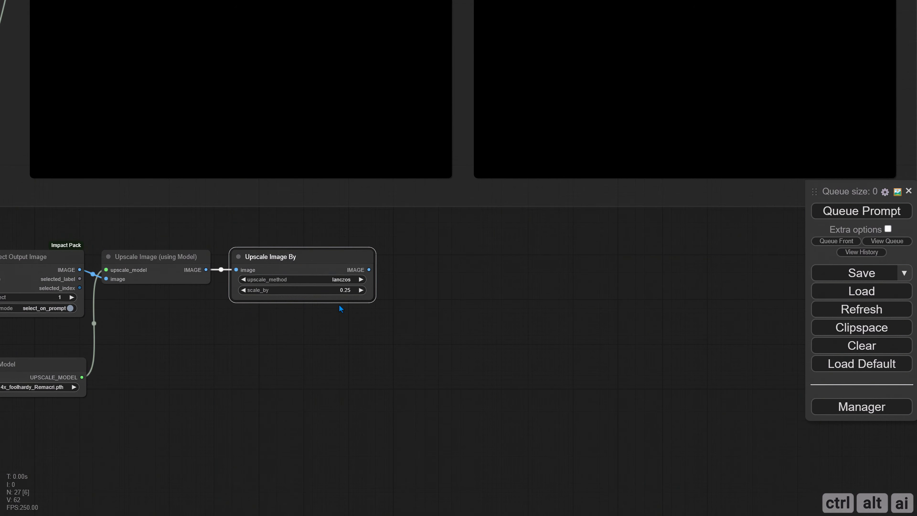
{"action": "left_click_drag", "start_coordinate": [366, 297], "coordinate": [329, 297]}
- Add an Ultimate SD Upscale node and connect the Upscale Image By output to its image input
{"action": "left_click", "coordinate": [417, 289]}
{"action": "double_click", "coordinate": [410, 268]}
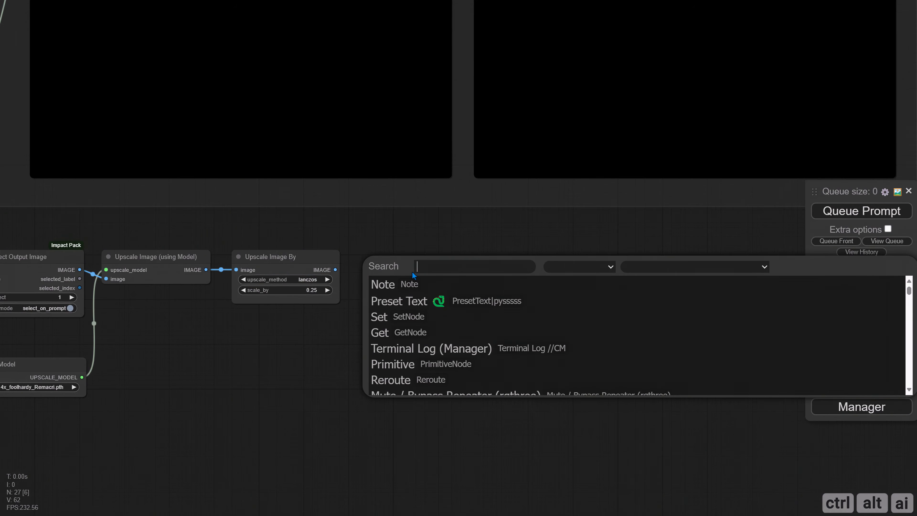
{"action": "type", "text": "ultima"}
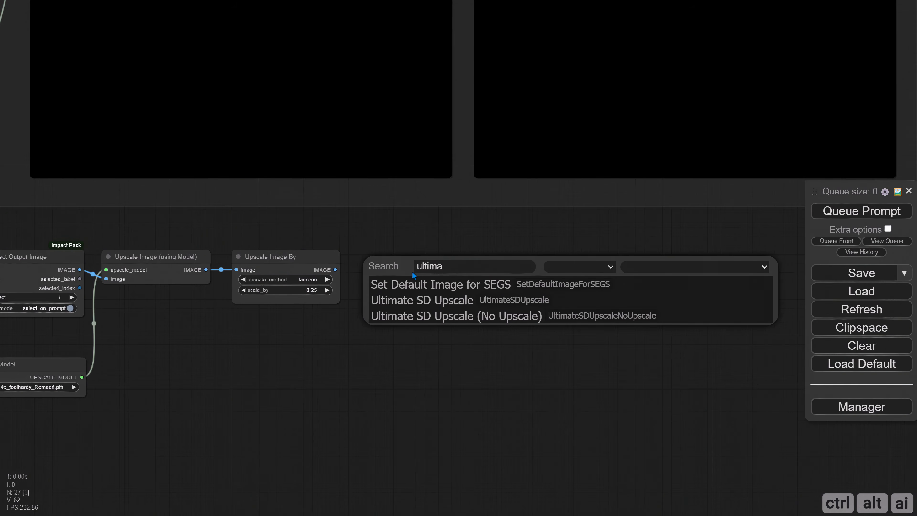
{"action": "left_click", "coordinate": [421, 294]}
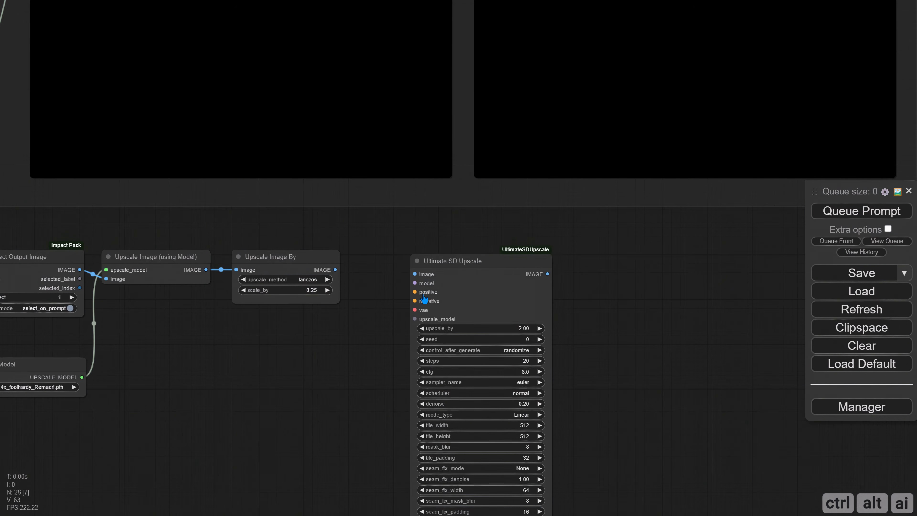
{"action": "left_click_drag", "start_coordinate": [467, 277], "coordinate": [431, 267]}
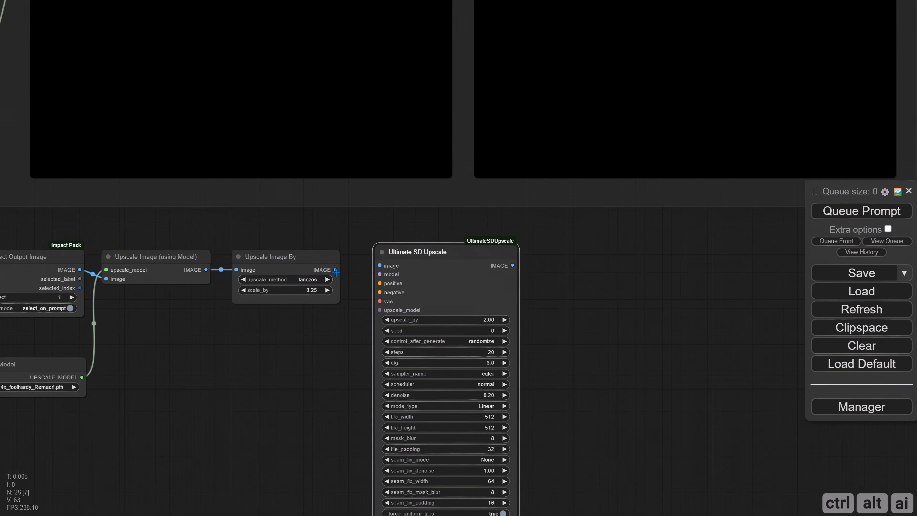
{"action": "left_click_drag", "start_coordinate": [336, 270], "coordinate": [380, 268]}
- Connect the Lora Loader Stack's MODEL output to the model input of the Ultimate SD Upscale node
{"action": "scroll", "coordinate": [331, 347], "scroll_direction": "down", "scroll_amount": 10}
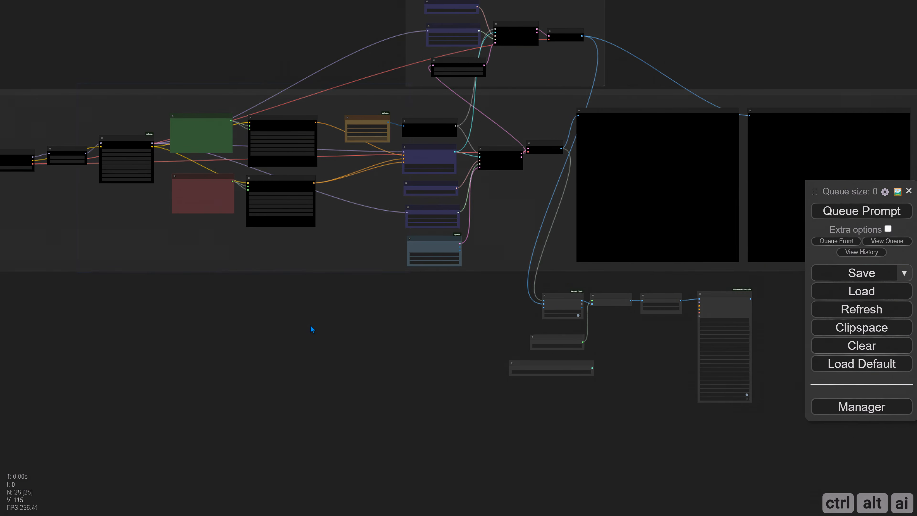
{"action": "scroll", "coordinate": [154, 152], "scroll_direction": "up", "scroll_amount": 8}
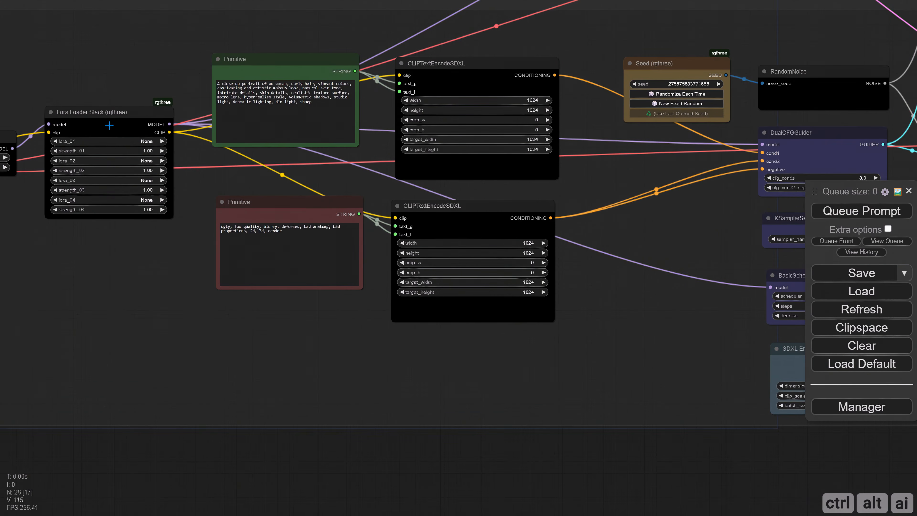
{"action": "scroll", "coordinate": [155, 263], "scroll_direction": "down", "scroll_amount": 6}
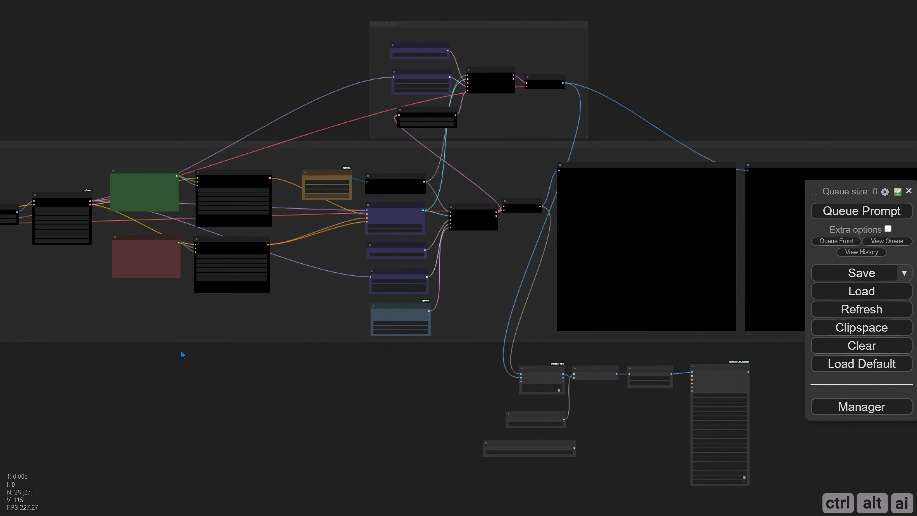
{"action": "left_click_drag", "start_coordinate": [90, 201], "coordinate": [707, 381]}
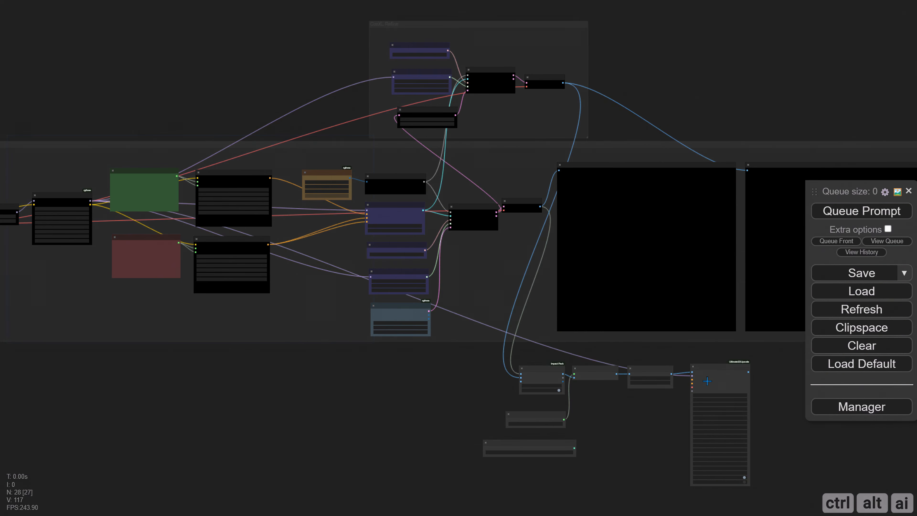
- Add an Apply ControlNet node below Upscale Image By and feed it the conditioning from the positive CLIPTextEncodeSDXL node
{"action": "scroll", "coordinate": [513, 365], "scroll_direction": "up", "scroll_amount": 8}
{"action": "double_click", "coordinate": [345, 292]}
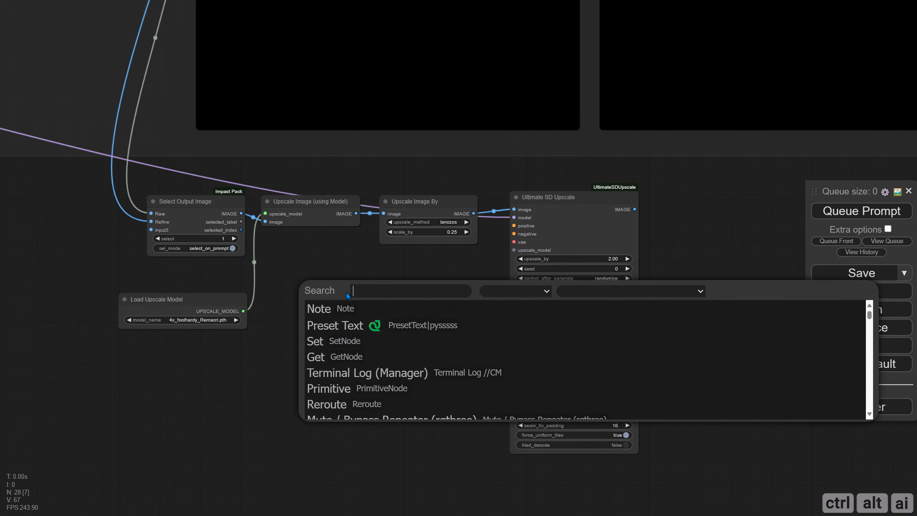
{"action": "type", "text": "apply co"}
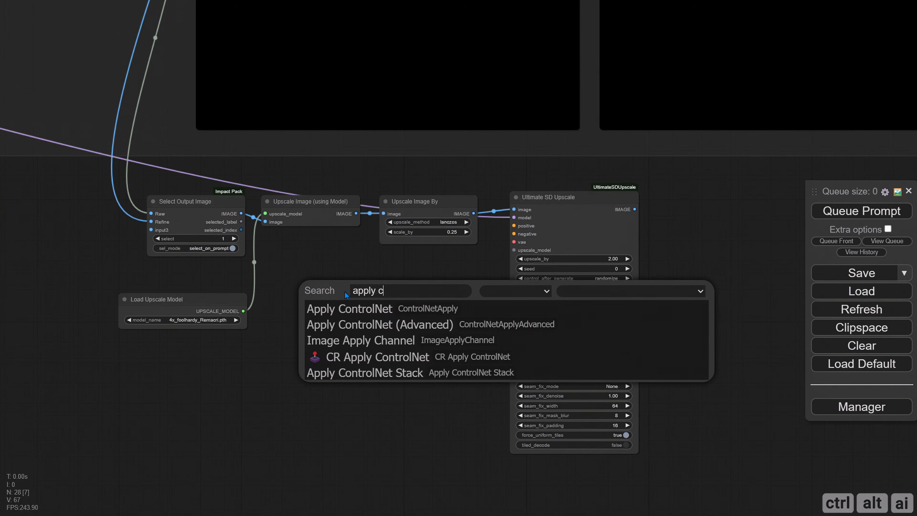
{"action": "left_click", "coordinate": [355, 312]}
{"action": "scroll", "coordinate": [390, 294], "scroll_direction": "down", "scroll_amount": 6}
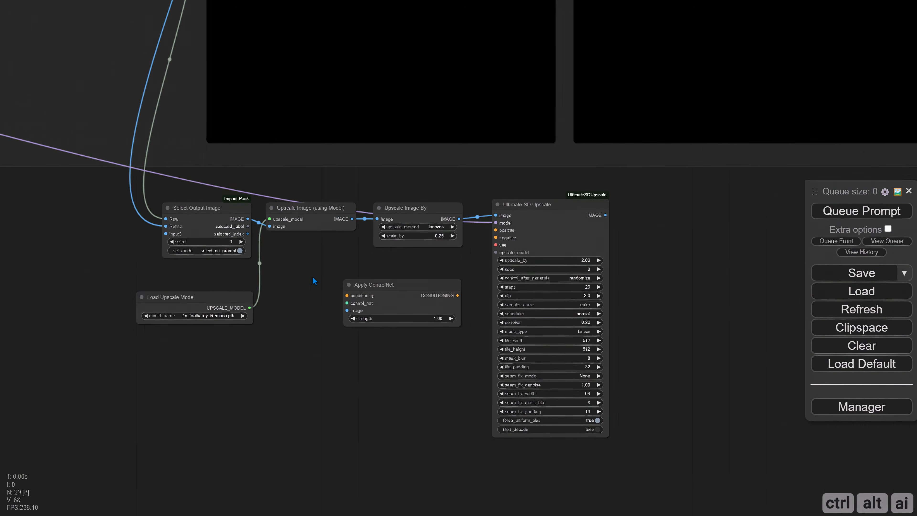
{"action": "left_click_drag", "start_coordinate": [352, 337], "coordinate": [405, 338]}
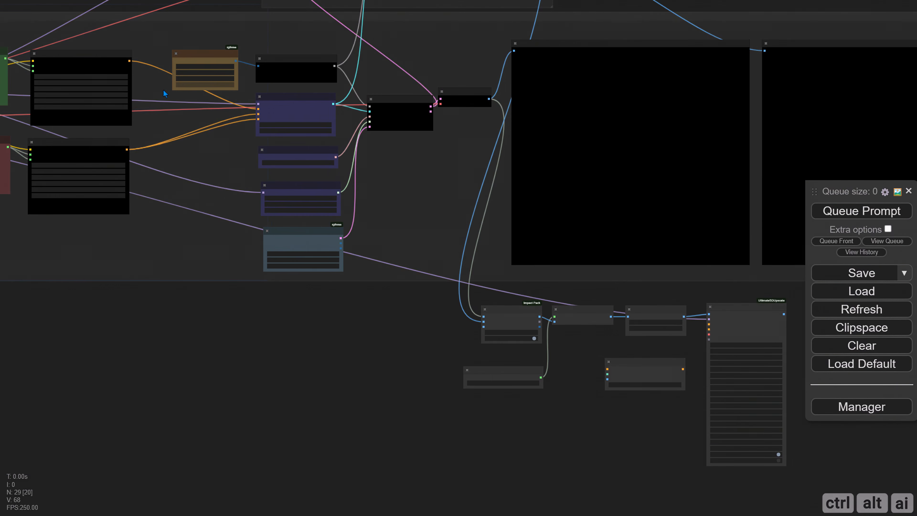
{"action": "left_click_drag", "start_coordinate": [130, 61], "coordinate": [464, 353]}
{"action": "scroll", "coordinate": [591, 383], "scroll_direction": "up", "scroll_amount": 7}
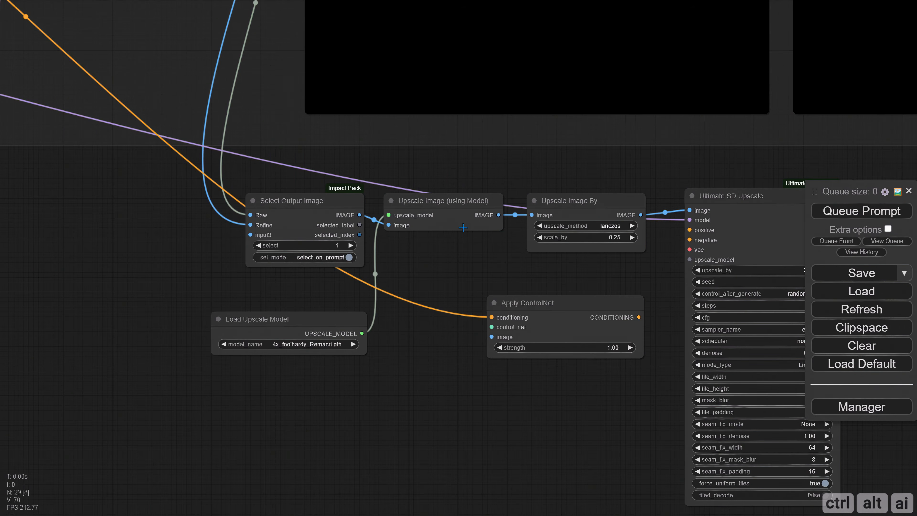
- Feed the Select Output Image node's image into Apply ControlNet and supply its control_net from a new, widened Load ControlNet Model node
{"action": "left_click_drag", "start_coordinate": [360, 215], "coordinate": [282, 408]}
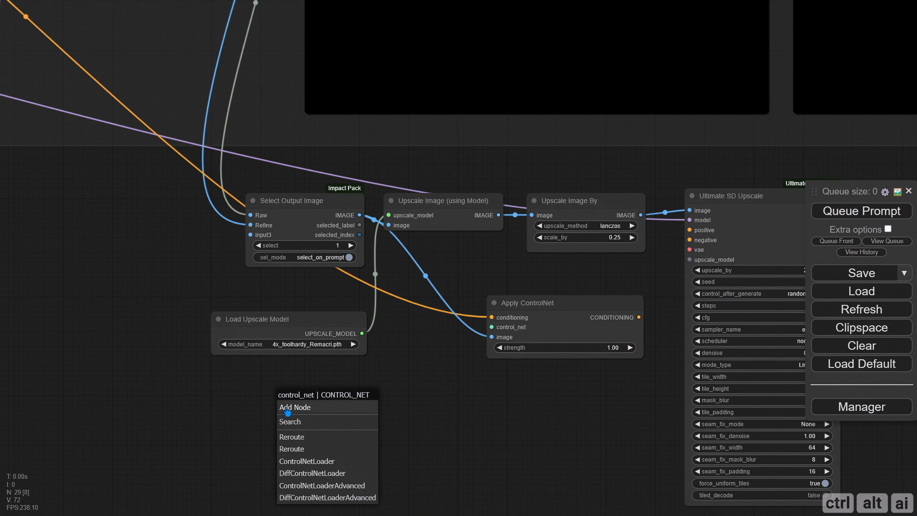
{"action": "left_click", "coordinate": [306, 461]}
{"action": "left_click_drag", "start_coordinate": [336, 400], "coordinate": [258, 403]}
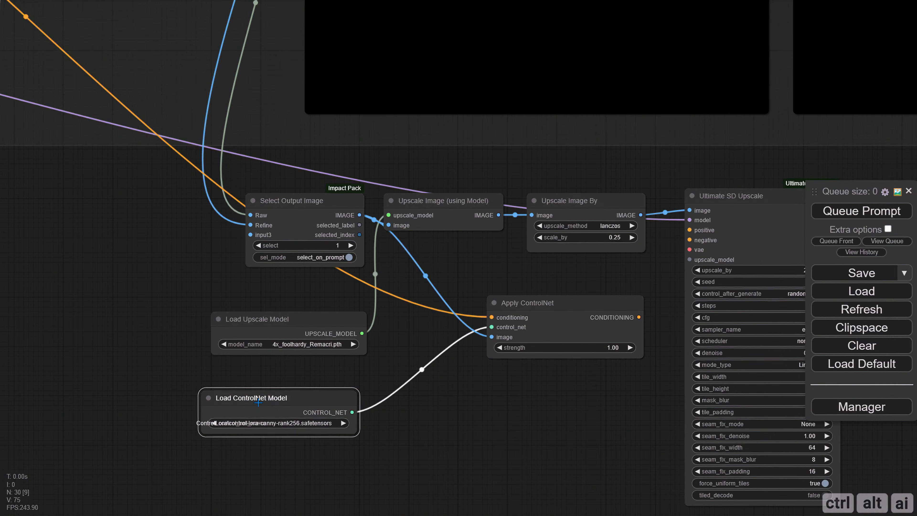
{"action": "left_click_drag", "start_coordinate": [358, 435], "coordinate": [445, 437]}
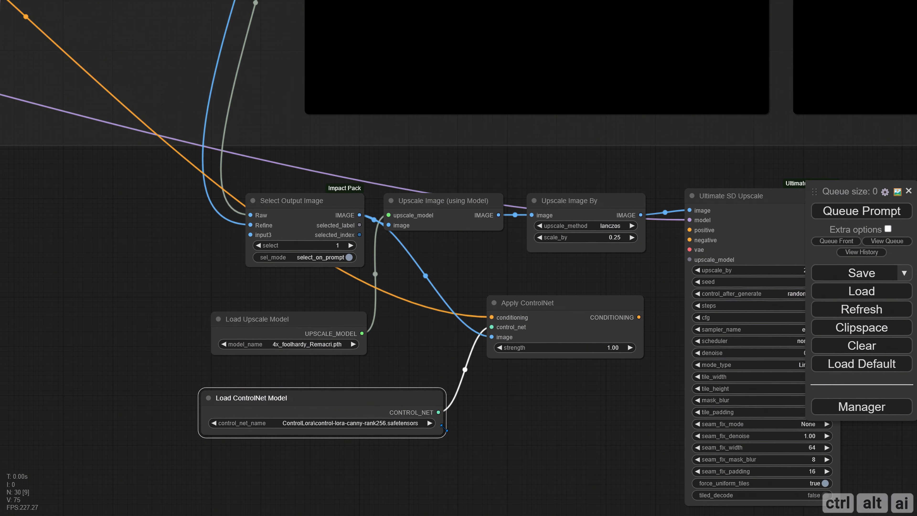
- Set the Load ControlNet Model node to SDXL\ttplanetSDXLControlnet_v20Fp16.safetensors and move the node further from Apply ControlNet
{"action": "left_click", "coordinate": [399, 426]}
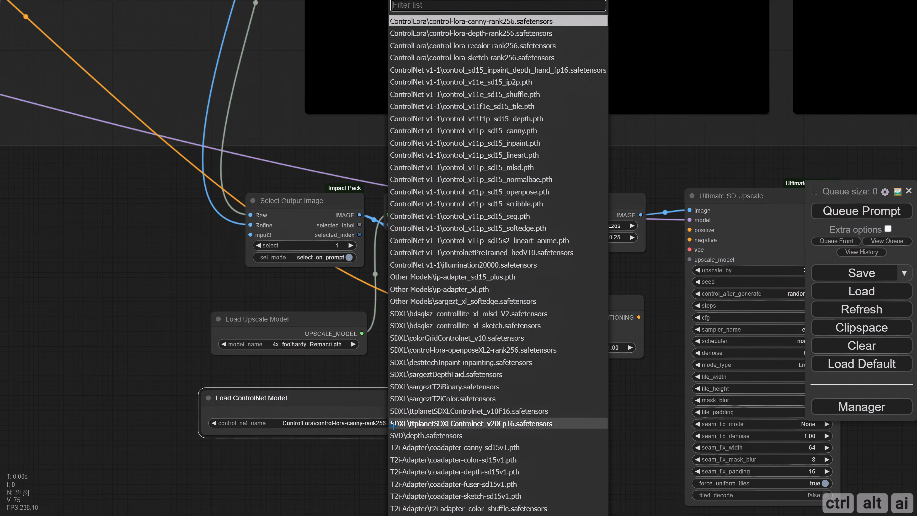
{"action": "left_click", "coordinate": [504, 426]}
{"action": "left_click_drag", "start_coordinate": [396, 406], "coordinate": [350, 403]}
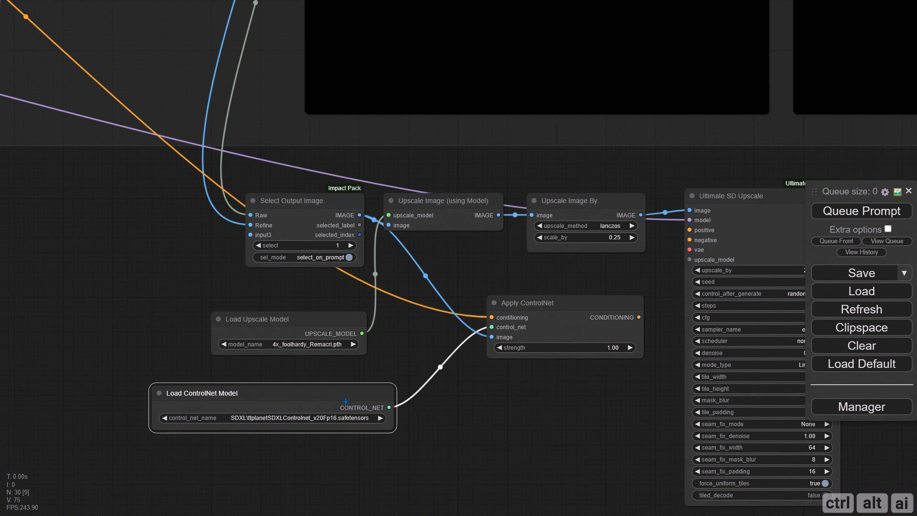
- Connect Apply ControlNet's conditioning to Ultimate SD Upscale's positive input and the Load Upscale Model output to its upscale_model input
{"action": "scroll", "coordinate": [408, 406], "scroll_direction": "down", "scroll_amount": 1}
{"action": "left_click_drag", "start_coordinate": [526, 415], "coordinate": [280, 425]}
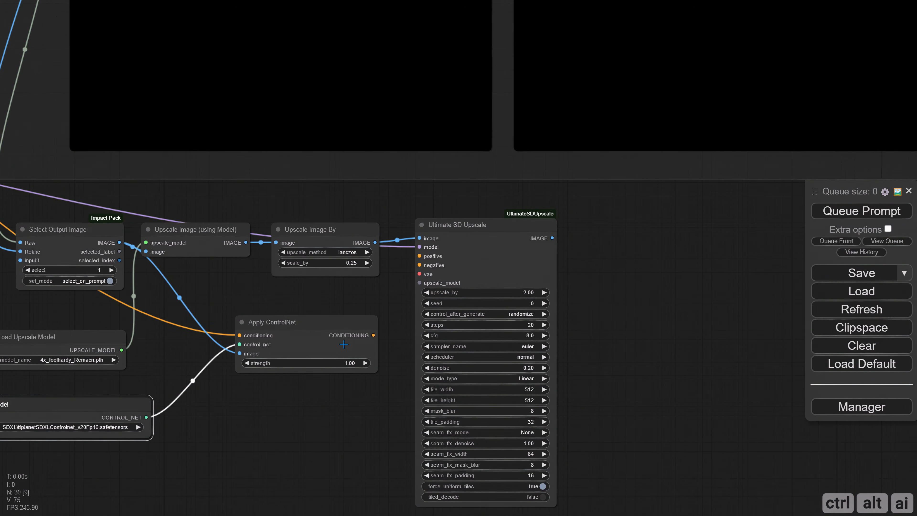
{"action": "left_click_drag", "start_coordinate": [344, 345], "coordinate": [420, 255]}
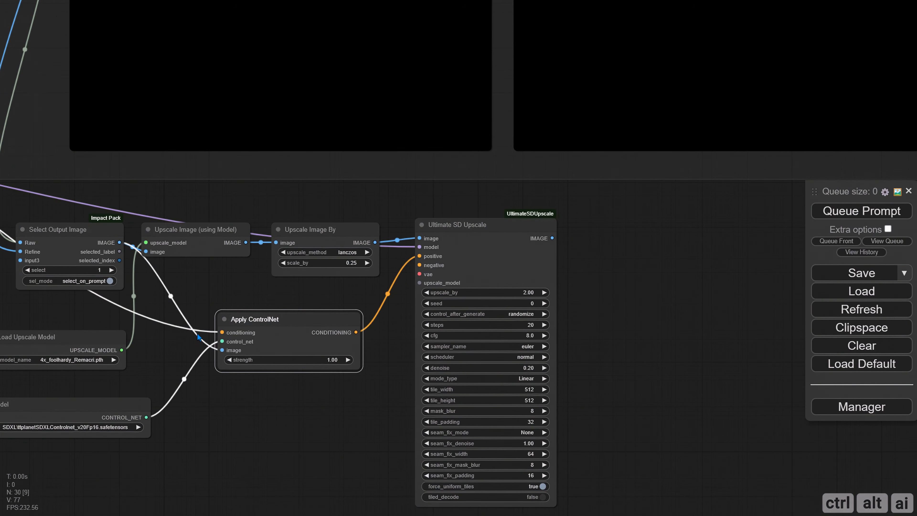
{"action": "left_click_drag", "start_coordinate": [184, 352], "coordinate": [463, 281]}
- Connect the negative CLIPTextEncodeSDXL conditioning to the negative input of Ultimate SD Upscale
{"action": "scroll", "coordinate": [289, 300], "scroll_direction": "down", "scroll_amount": 5}
{"action": "left_click_drag", "start_coordinate": [79, 319], "coordinate": [227, 339]}
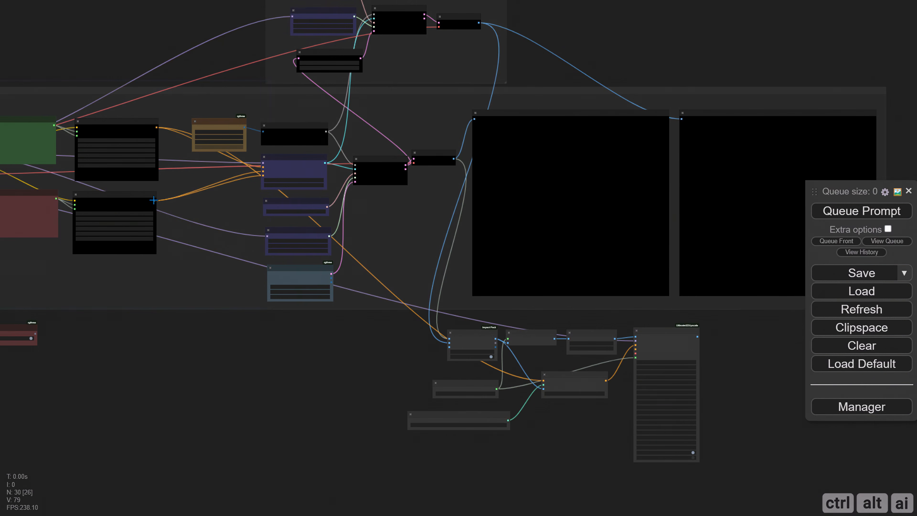
{"action": "left_click_drag", "start_coordinate": [154, 200], "coordinate": [635, 349]}
- Connect the checkpoint loader's VAE output to the vae input of Ultimate SD Upscale
{"action": "scroll", "coordinate": [297, 380], "scroll_direction": "down", "scroll_amount": 2}
{"action": "left_click_drag", "start_coordinate": [119, 325], "coordinate": [378, 322]}
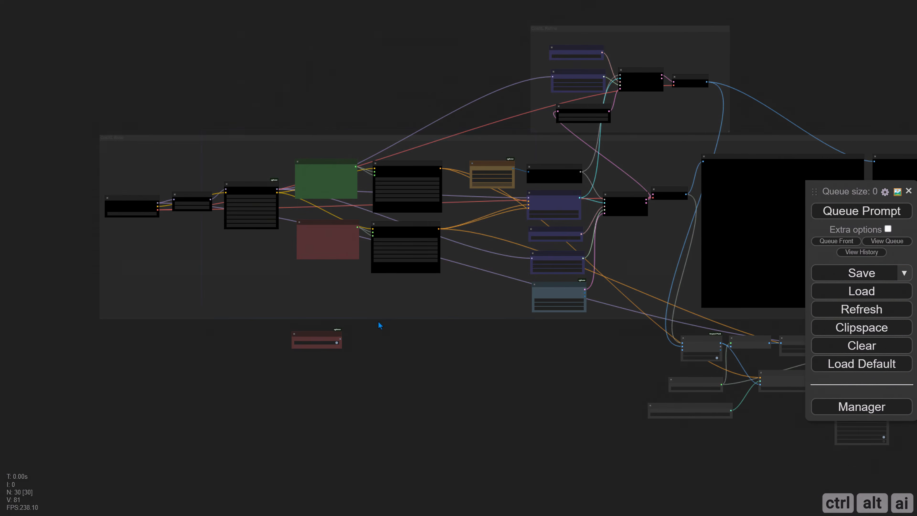
{"action": "left_click_drag", "start_coordinate": [454, 383], "coordinate": [345, 366]}
{"action": "left_click_drag", "start_coordinate": [48, 194], "coordinate": [727, 338]}
- Convert the seed widget of the Ultimate SD Upscale node to an input
{"action": "scroll", "coordinate": [689, 404], "scroll_direction": "up", "scroll_amount": 8}
{"action": "left_click_drag", "start_coordinate": [679, 390], "coordinate": [341, 404]}
{"action": "scroll", "coordinate": [612, 374], "scroll_direction": "up", "scroll_amount": 3}
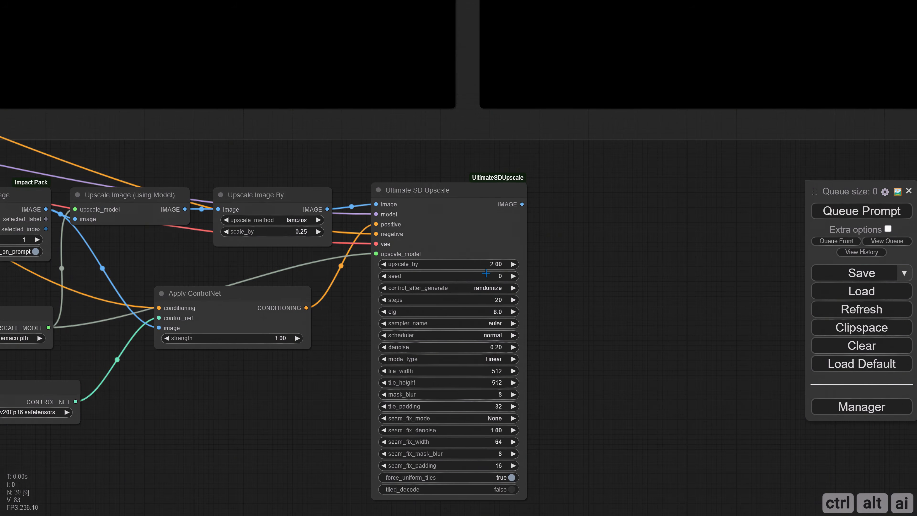
{"action": "right_click", "coordinate": [472, 249]}
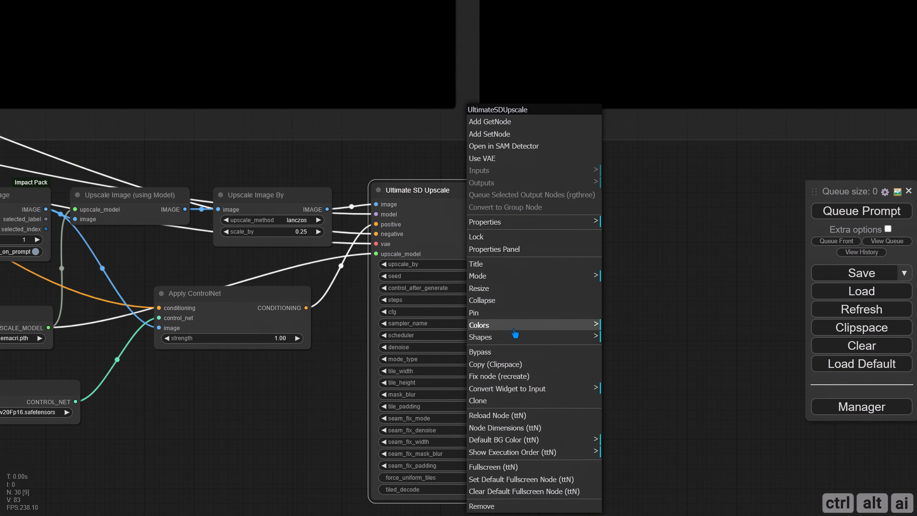
{"action": "left_click", "coordinate": [516, 392]}
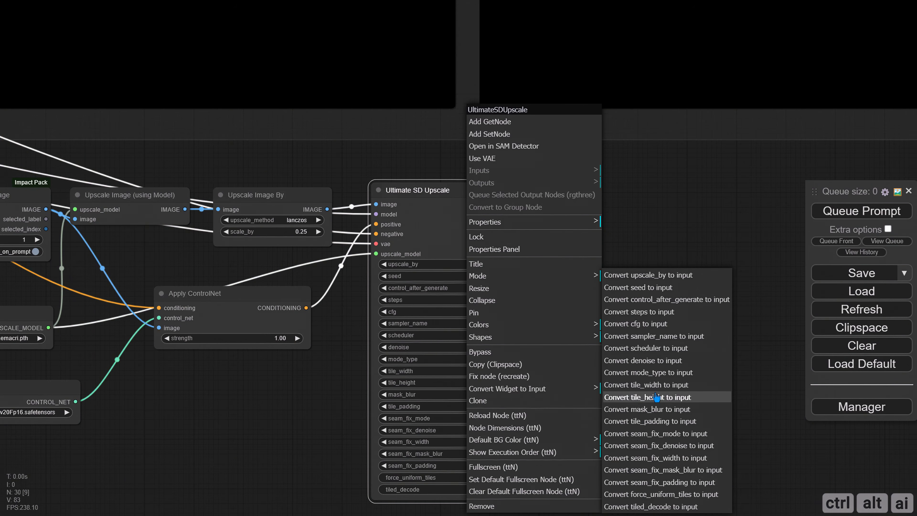
{"action": "left_click", "coordinate": [662, 289]}
- Connect the Seed (rgthree) node's output to the seed input of Ultimate SD Upscale
{"action": "scroll", "coordinate": [595, 324], "scroll_direction": "down", "scroll_amount": 8}
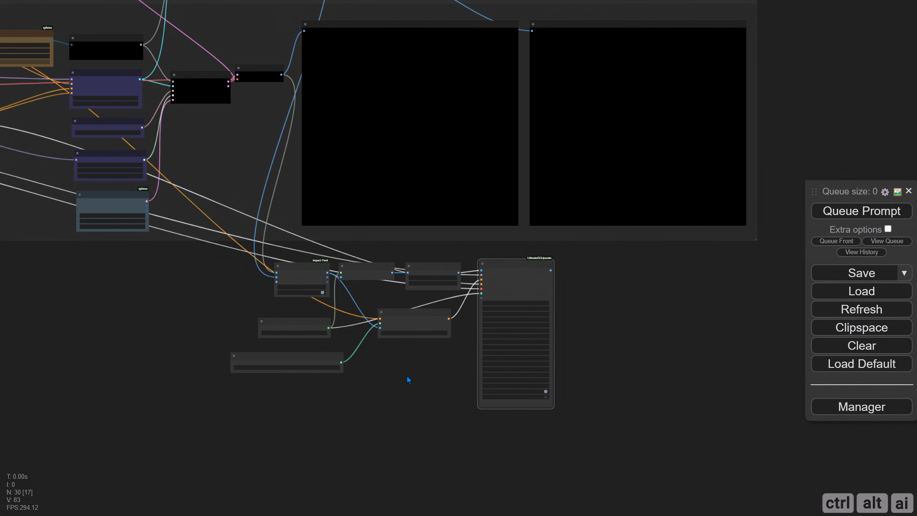
{"action": "left_click_drag", "start_coordinate": [409, 379], "coordinate": [485, 395]}
{"action": "left_click_drag", "start_coordinate": [232, 329], "coordinate": [235, 346]}
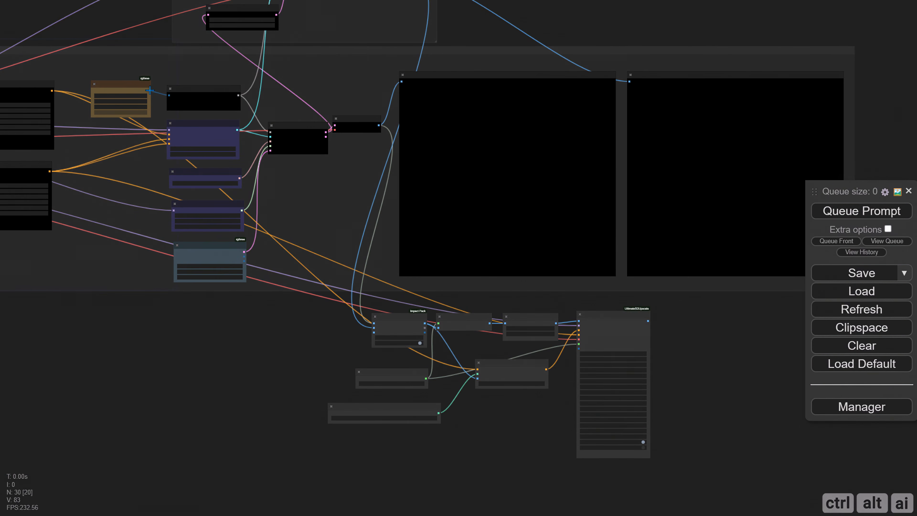
{"action": "left_click_drag", "start_coordinate": [148, 91], "coordinate": [600, 340]}
{"action": "left_click_drag", "start_coordinate": [543, 402], "coordinate": [406, 372]}
- Convert the tile_width and tile_height widgets of the Ultimate SD Upscale node to inputs
{"action": "scroll", "coordinate": [520, 334], "scroll_direction": "up", "scroll_amount": 6}
{"action": "scroll", "coordinate": [518, 339], "scroll_direction": "up", "scroll_amount": 4}
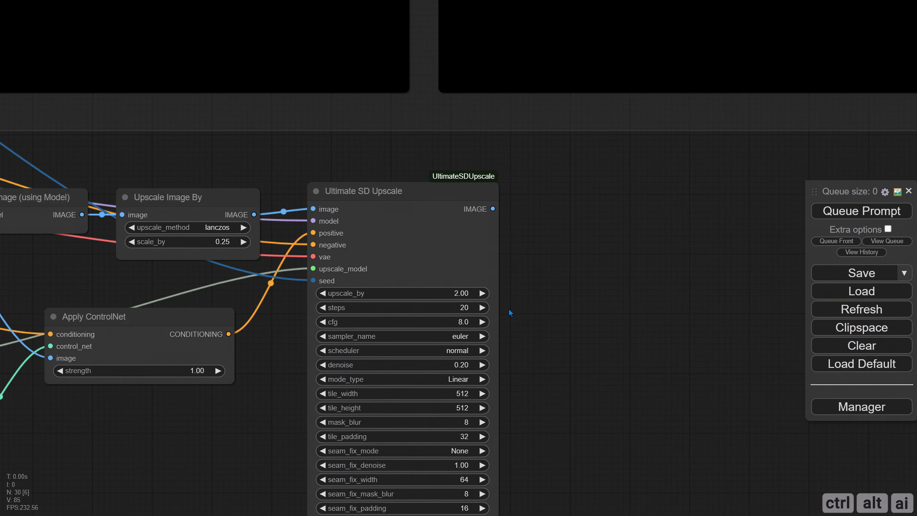
{"action": "right_click", "coordinate": [383, 310]}
{"action": "left_click", "coordinate": [447, 378]}
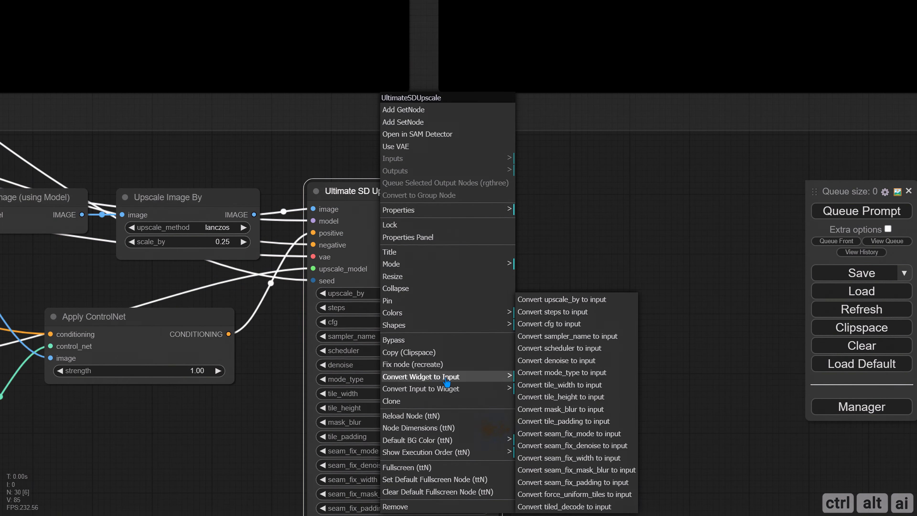
{"action": "left_click", "coordinate": [570, 386]}
{"action": "right_click", "coordinate": [397, 284]}
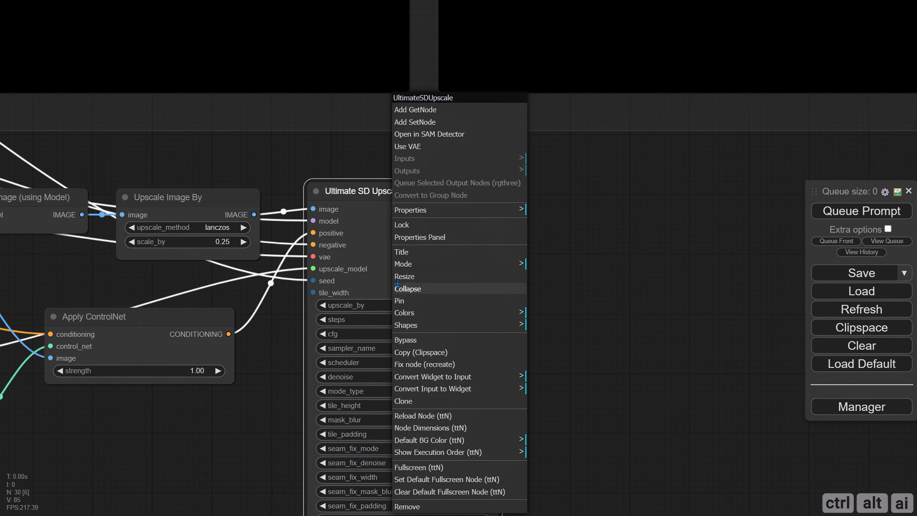
{"action": "left_click", "coordinate": [456, 378]}
{"action": "left_click", "coordinate": [585, 398]}
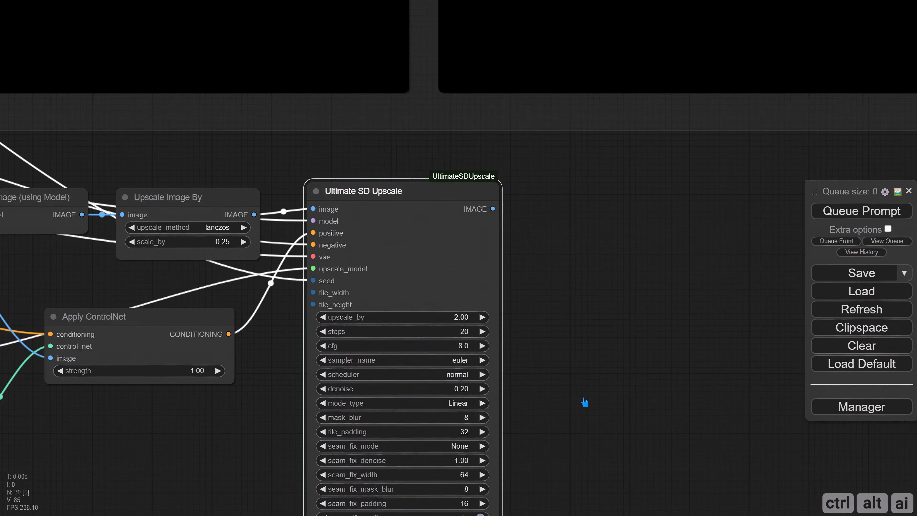
- Add an ImpactInt node below Apply ControlNet that feeds the tile_width input of Ultimate SD Upscale
{"action": "left_click_drag", "start_coordinate": [608, 381], "coordinate": [835, 339]}
{"action": "left_click_drag", "start_coordinate": [424, 384], "coordinate": [413, 303]}
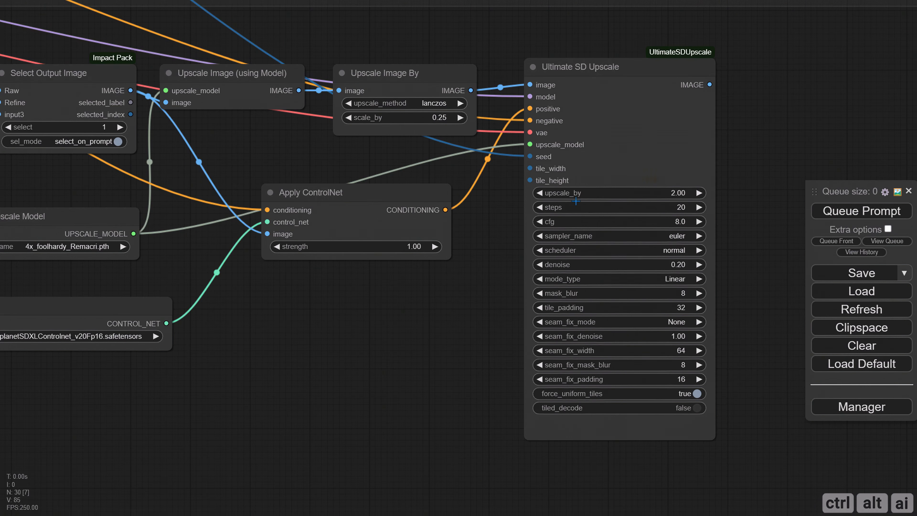
{"action": "left_click_drag", "start_coordinate": [530, 168], "coordinate": [314, 310]}
{"action": "left_click", "coordinate": [323, 322]}
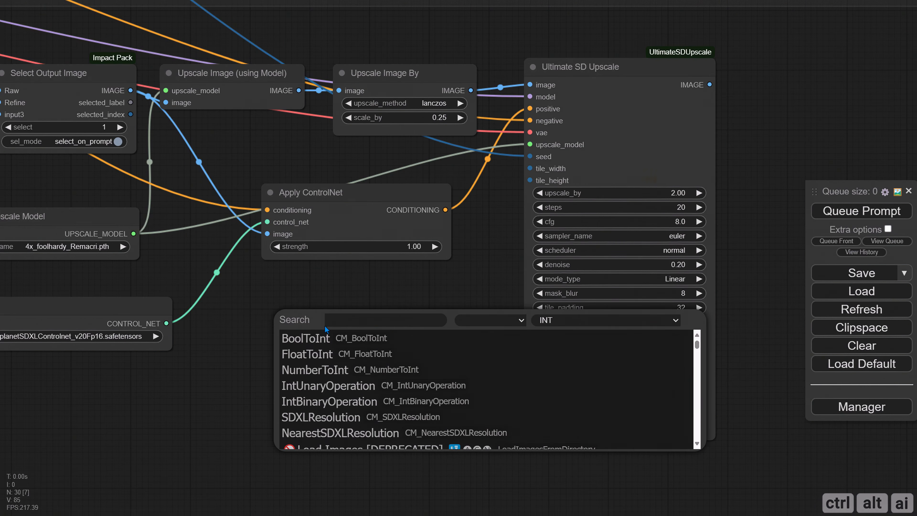
{"action": "type", "text": "int"}
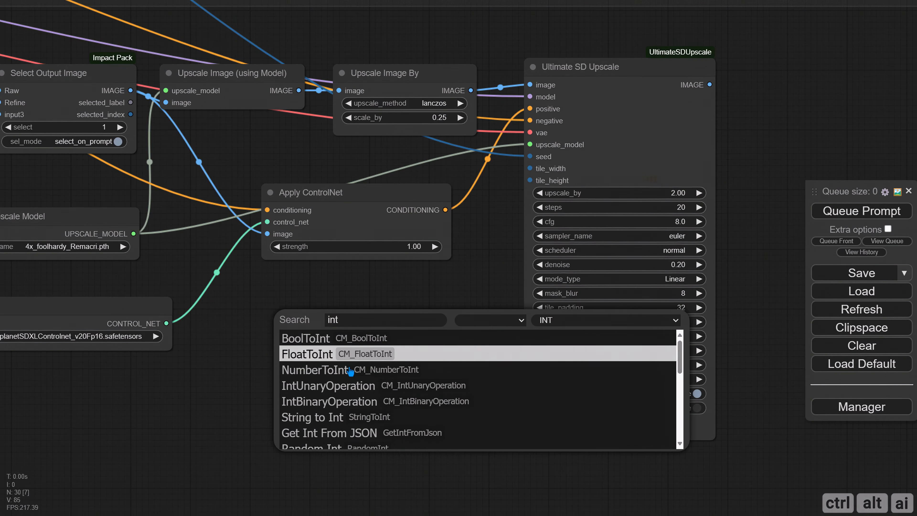
{"action": "scroll", "coordinate": [355, 357], "scroll_direction": "down", "scroll_amount": 2}
{"action": "left_click", "coordinate": [356, 411]}
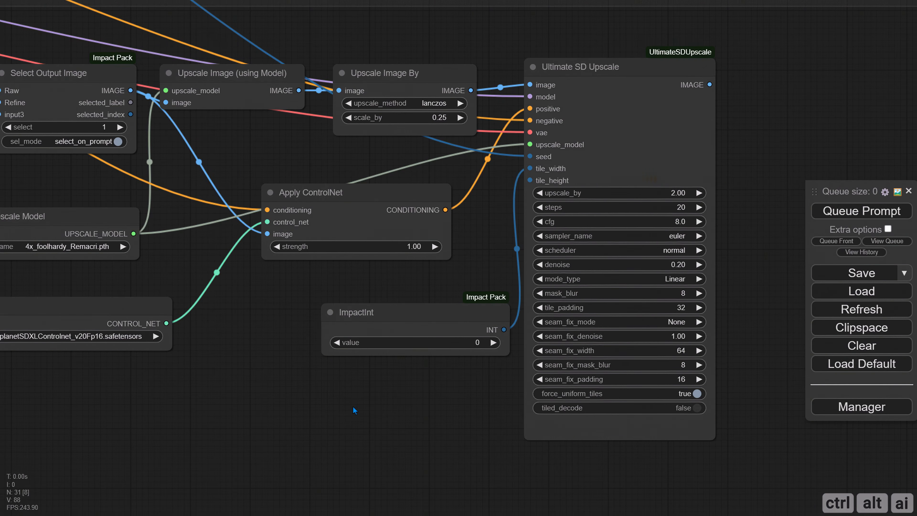
- Move the ImpactInt node away from Ultimate SD Upscale and rename it "Tile Size"
{"action": "left_click_drag", "start_coordinate": [379, 329], "coordinate": [302, 328]}
{"action": "right_click", "coordinate": [302, 329]}
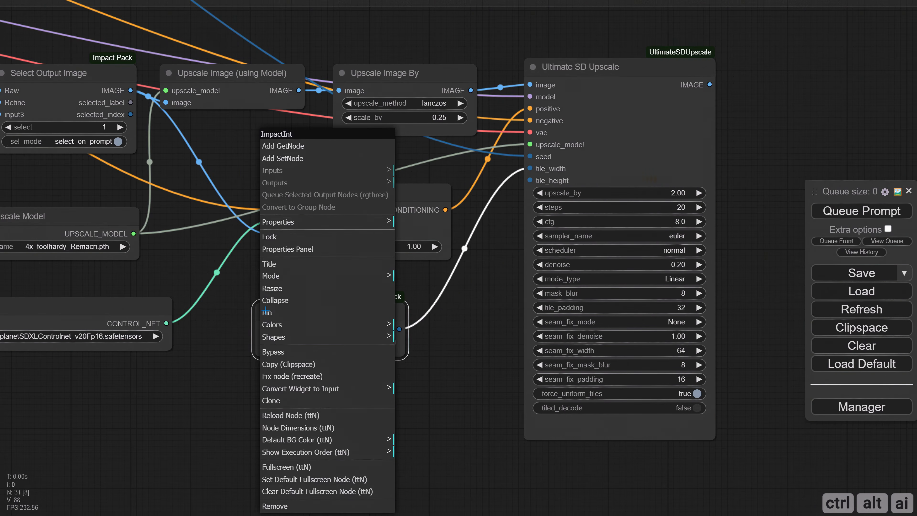
{"action": "left_click", "coordinate": [266, 263]}
{"action": "key", "text": "ctrl+a"}
{"action": "type", "text": "Tile Size"}
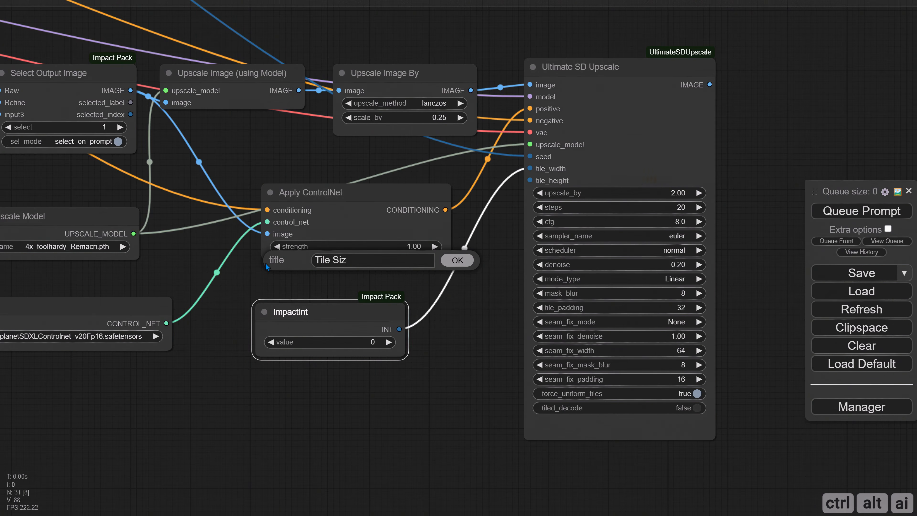
{"action": "key", "text": "Return"}
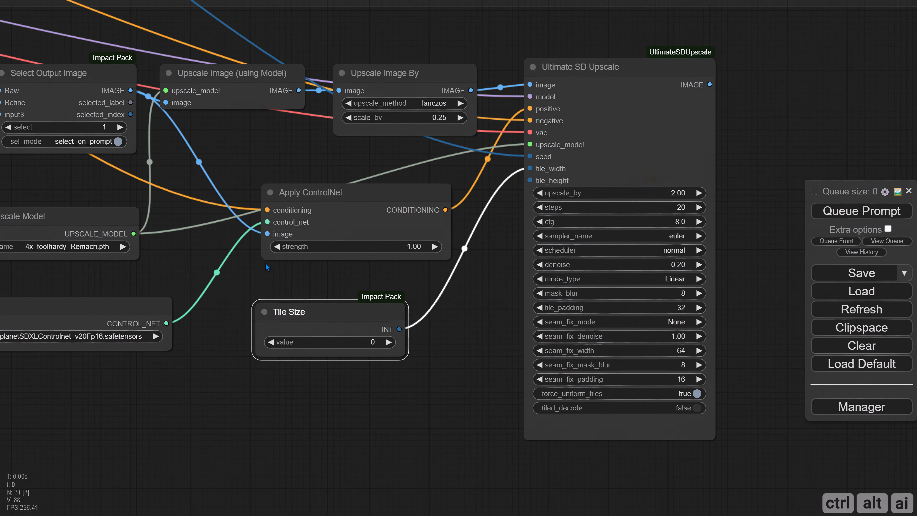
- Set the Tile Size value to 1536 and connect its output to the tile_height input of Ultimate SD Upscale
{"action": "left_click", "coordinate": [359, 341]}
{"action": "type", "text": "1536"}
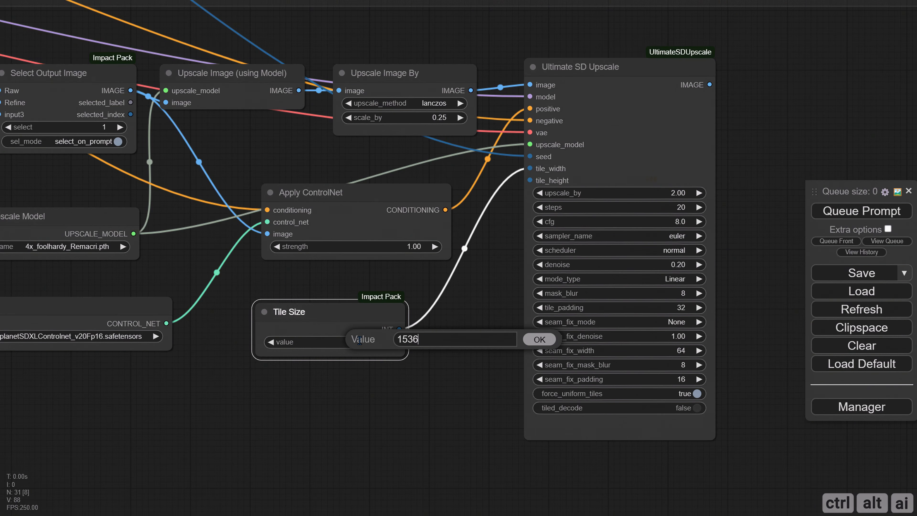
{"action": "key", "text": "Return"}
{"action": "left_click_drag", "start_coordinate": [399, 329], "coordinate": [530, 180]}
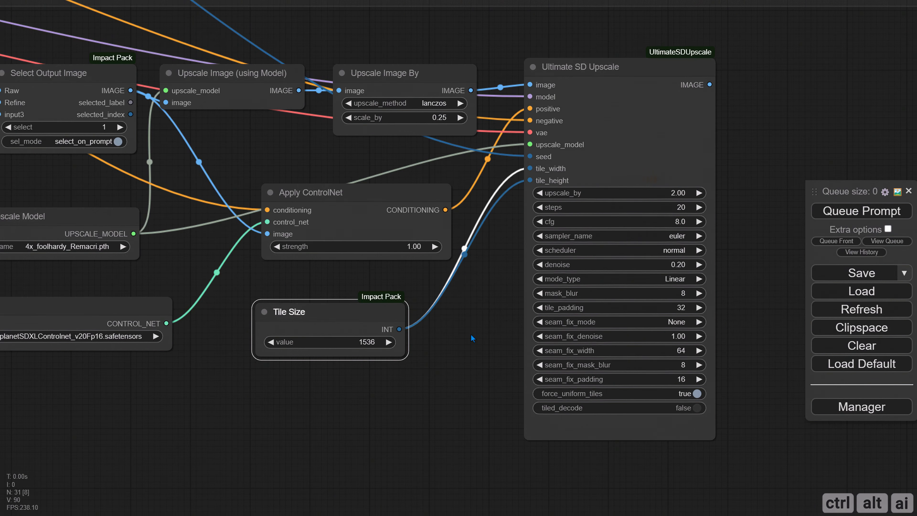
- Set upscale_by to 4.00, cfg to 7.0 and sampler_name to dpmpp_2m_sde on the Ultimate SD Upscale node
{"action": "left_click_drag", "start_coordinate": [471, 334], "coordinate": [313, 330]}
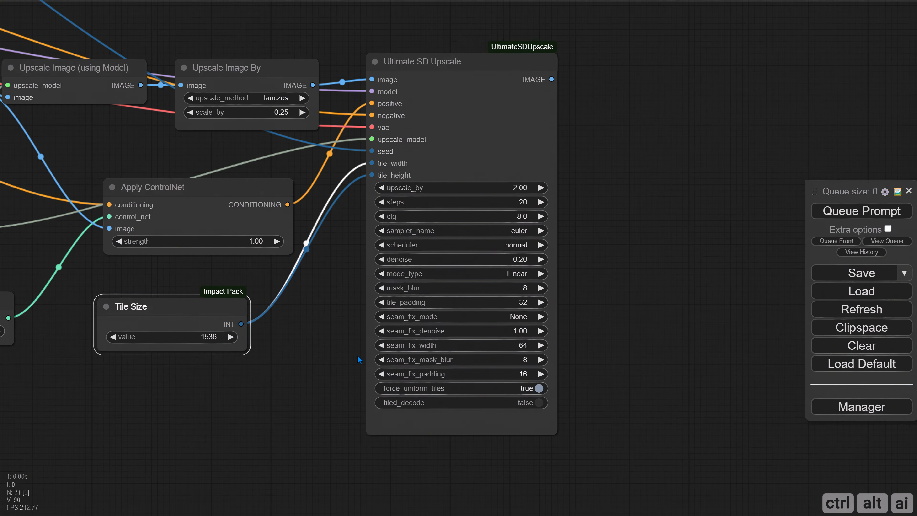
{"action": "left_click", "coordinate": [520, 187]}
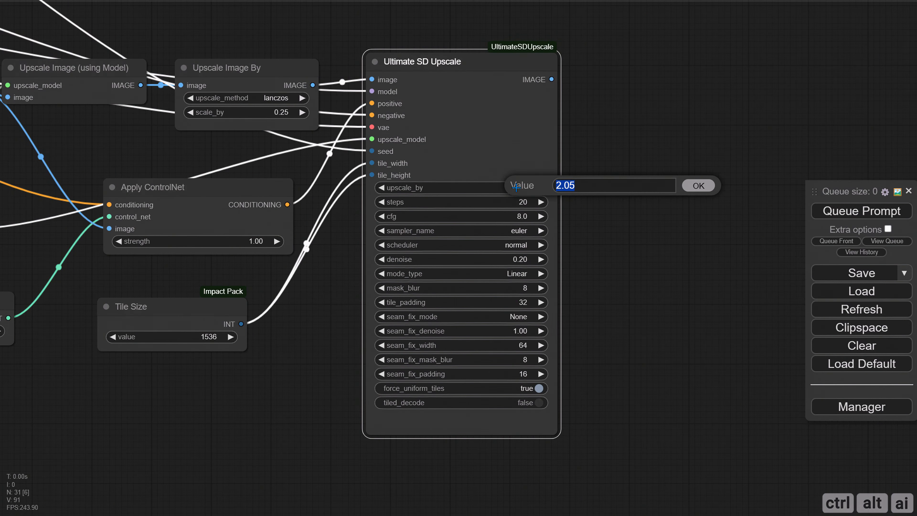
{"action": "type", "text": "4"}
{"action": "key", "text": "Escape"}
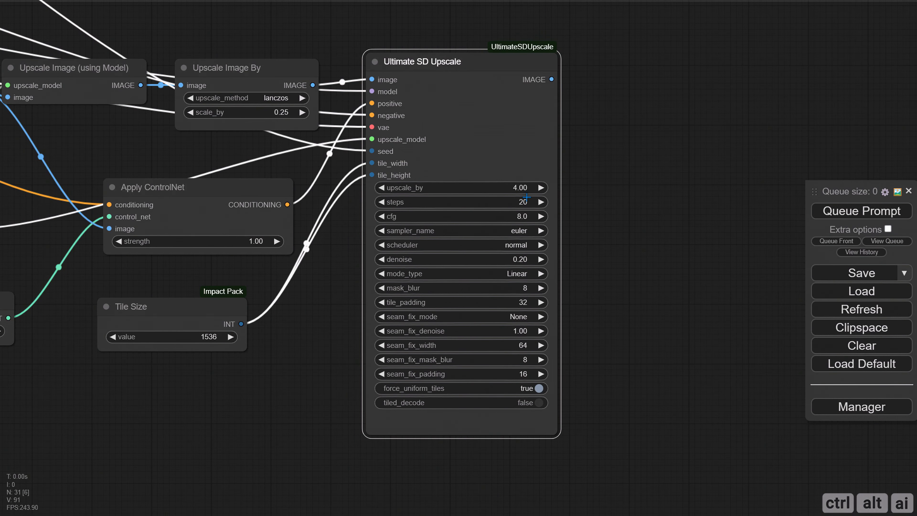
{"action": "left_click", "coordinate": [507, 219]}
{"action": "type", "text": "7"}
{"action": "key", "text": "Return"}
{"action": "left_click", "coordinate": [523, 231]}
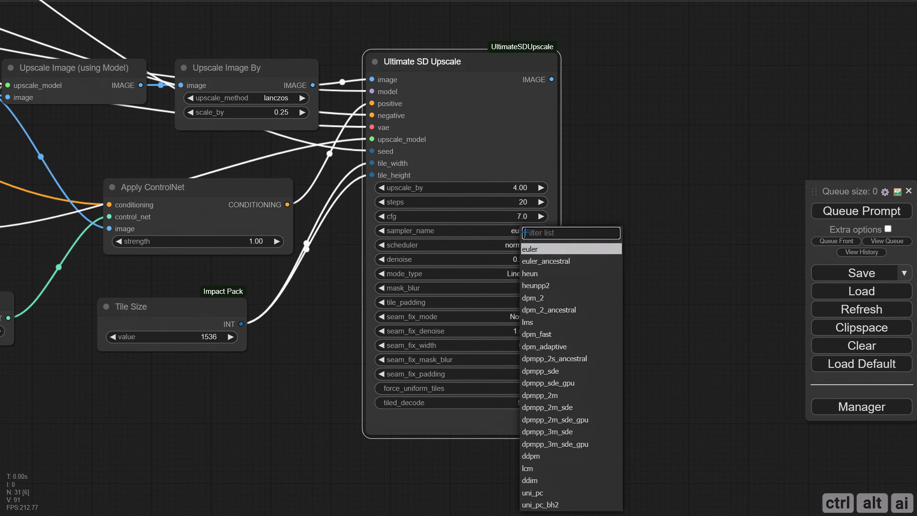
{"action": "left_click", "coordinate": [569, 409]}
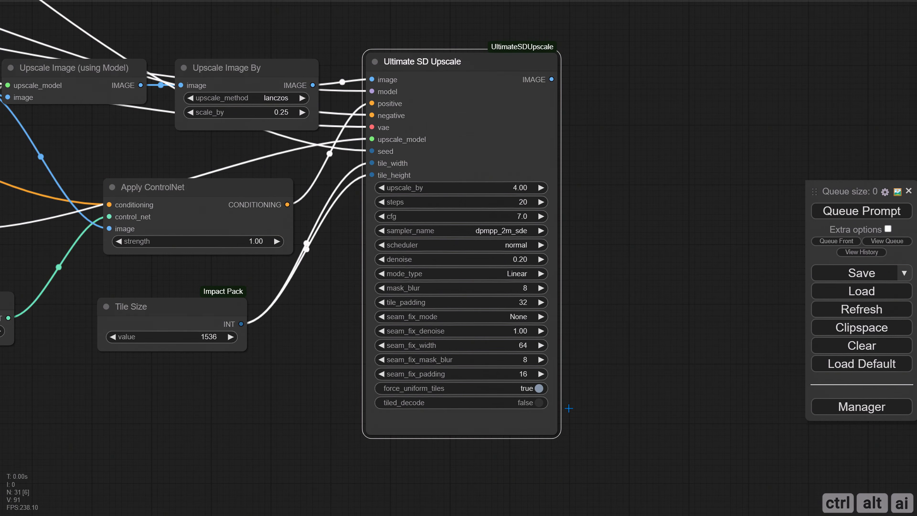
- Set the Ultimate SD Upscale scheduler to karras, denoise to 0.30 and seam_fix_mode to Half Tile + Intersections
{"action": "left_click", "coordinate": [518, 252]}
{"action": "left_click", "coordinate": [522, 257]}
{"action": "left_click", "coordinate": [522, 260]}
{"action": "type", "text": "0.3"}
{"action": "left_click", "coordinate": [521, 317]}
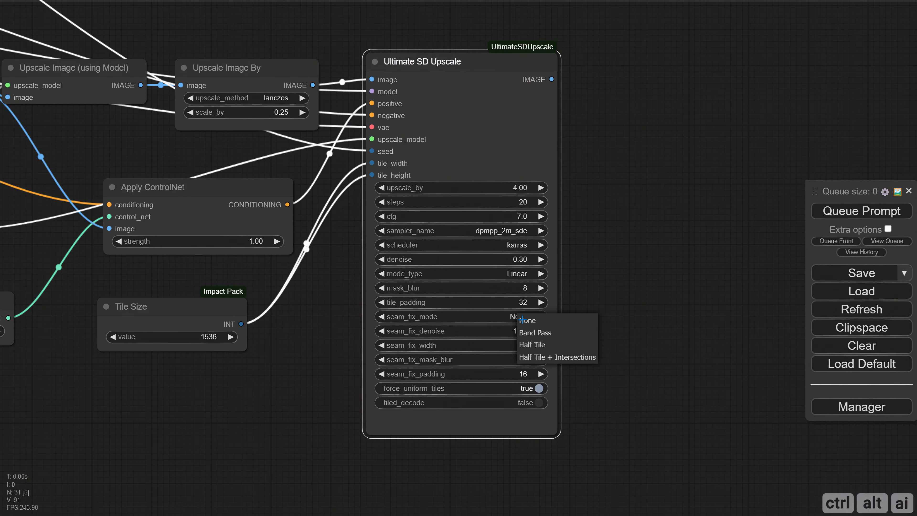
{"action": "left_click", "coordinate": [553, 358]}
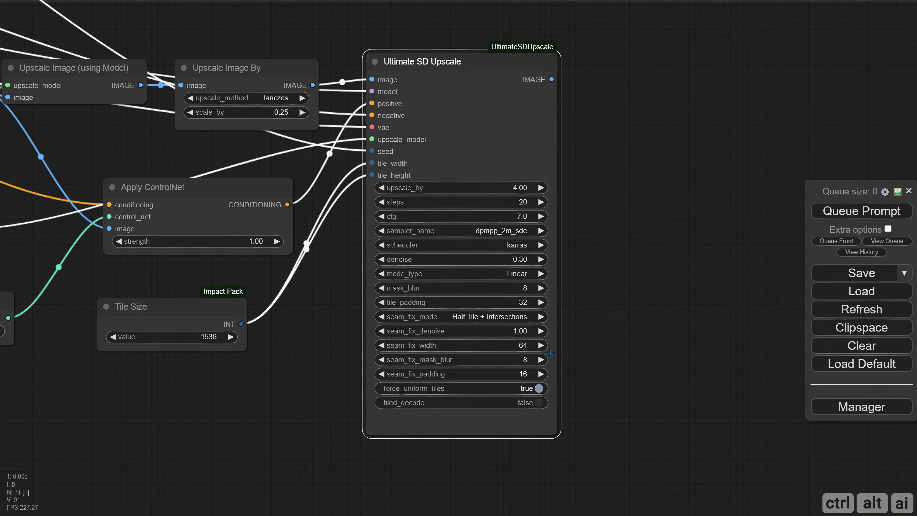
- Place a copy of the Upscale Image By node after Ultimate SD Upscale and feed it that node's image output
{"action": "scroll", "coordinate": [544, 338], "scroll_direction": "down", "scroll_amount": 3}
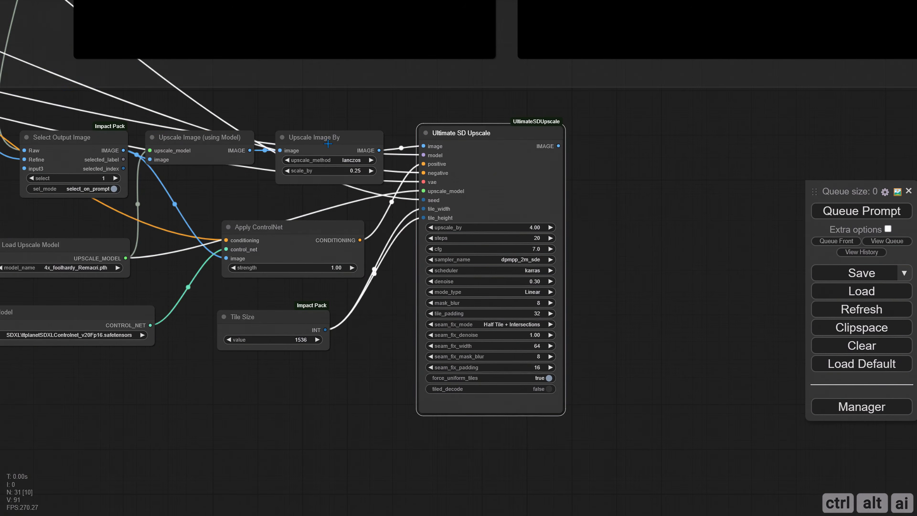
{"action": "left_click_drag", "start_coordinate": [326, 137], "coordinate": [652, 142]}
{"action": "left_click_drag", "start_coordinate": [620, 224], "coordinate": [430, 253]}
{"action": "scroll", "coordinate": [457, 220], "scroll_direction": "up", "scroll_amount": 2}
{"action": "left_click_drag", "start_coordinate": [350, 166], "coordinate": [409, 177]}
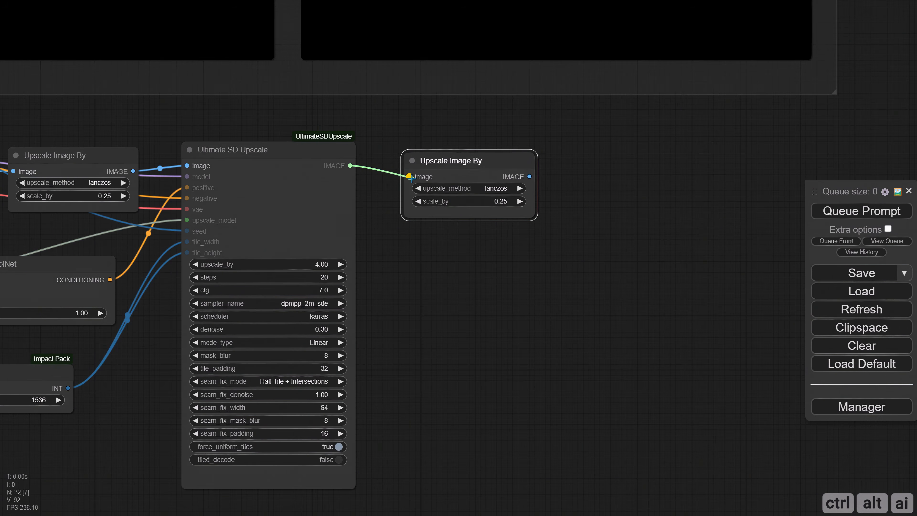
- Set scale_by of the copied Upscale Image By node to 0.50
{"action": "left_click", "coordinate": [501, 201]}
{"action": "type", "text": "0.5"}
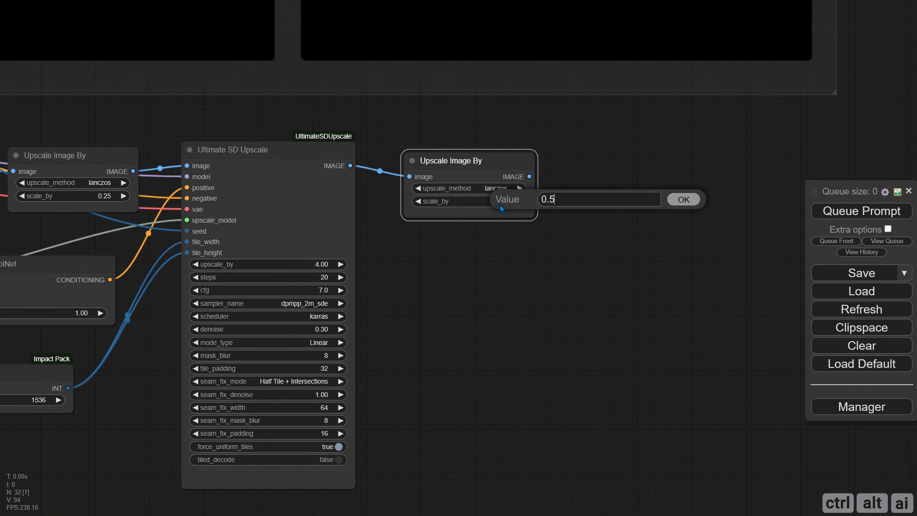
{"action": "key", "text": "Return"}
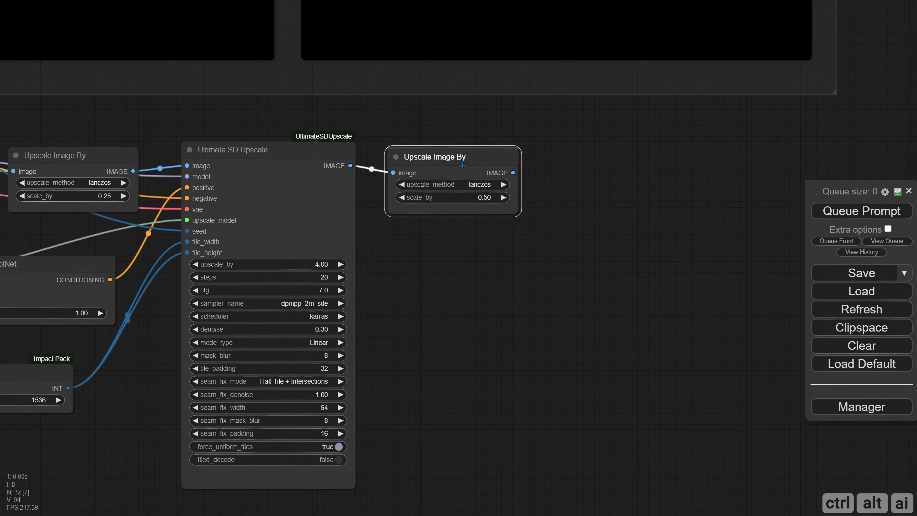
- Widen the group that holds the image previews to make room for a third preview
{"action": "scroll", "coordinate": [535, 199], "scroll_direction": "down", "scroll_amount": 5}
{"action": "left_click_drag", "start_coordinate": [585, 225], "coordinate": [467, 295]}
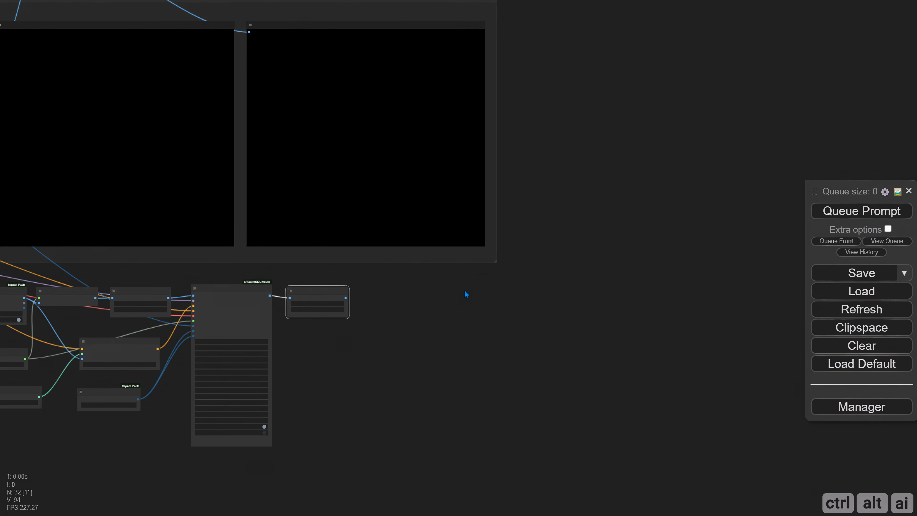
{"action": "left_click_drag", "start_coordinate": [499, 263], "coordinate": [740, 263]}
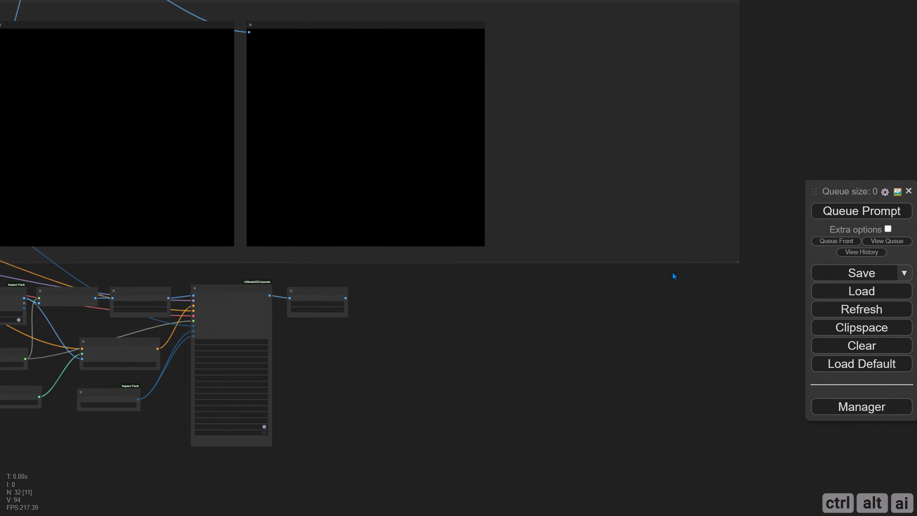
{"action": "left_click_drag", "start_coordinate": [664, 274], "coordinate": [629, 309]}
- Duplicate the image preview into the free space of its group and connect the final Upscale Image By output to it
{"action": "left_click_drag", "start_coordinate": [321, 70], "coordinate": [554, 65]}
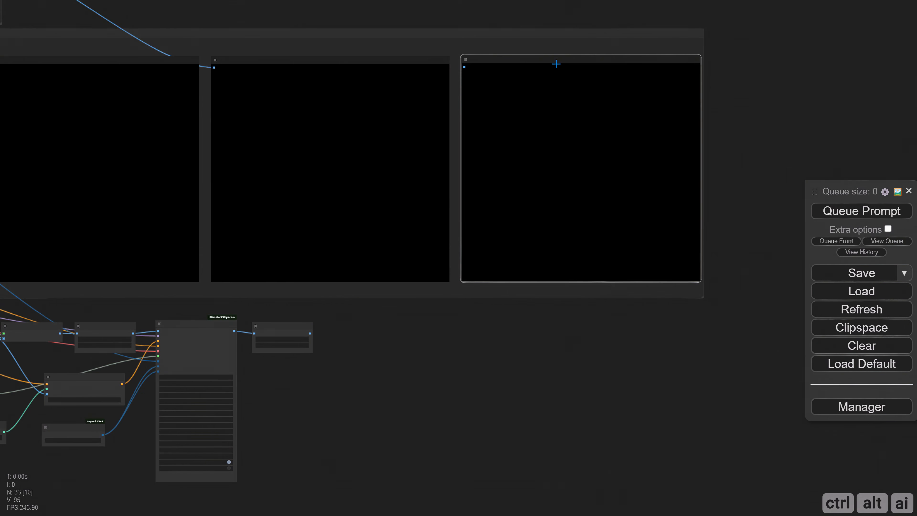
{"action": "left_click_drag", "start_coordinate": [705, 299], "coordinate": [713, 300]}
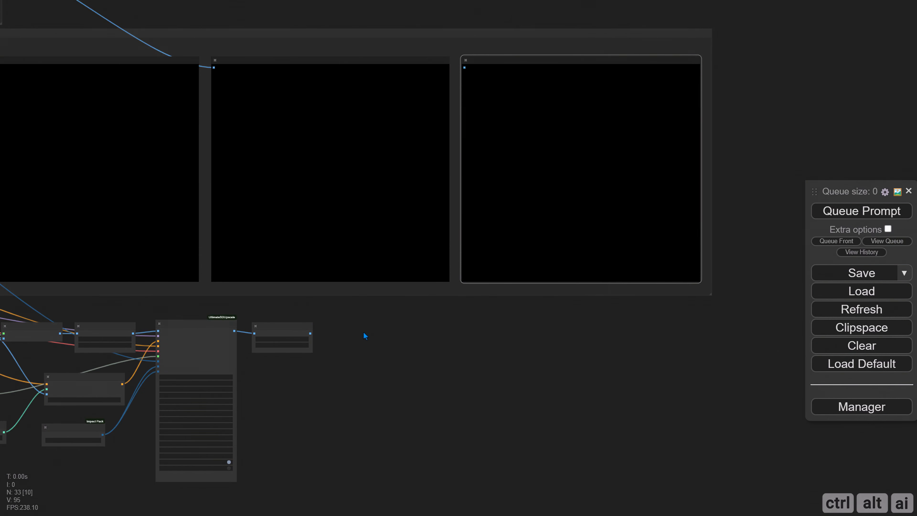
{"action": "left_click_drag", "start_coordinate": [311, 332], "coordinate": [496, 74]}
{"action": "left_click_drag", "start_coordinate": [495, 74], "coordinate": [466, 68]}
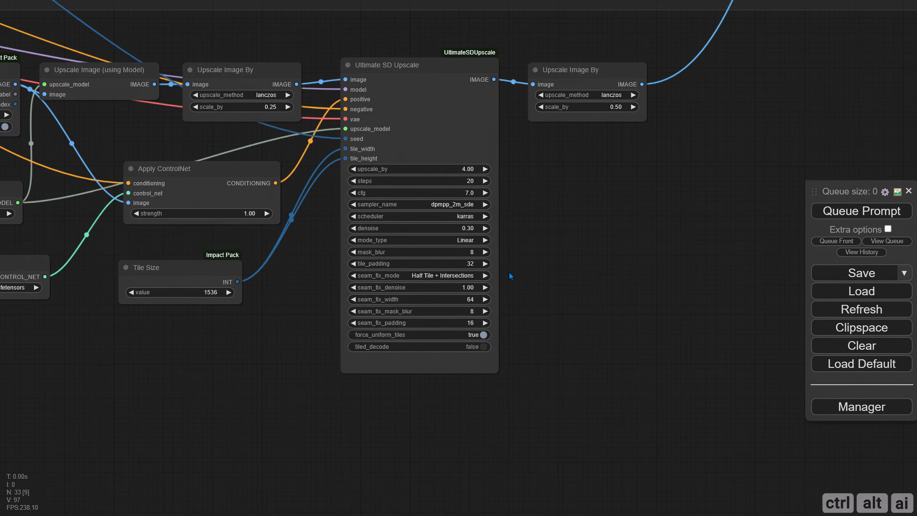
- Create a group around all the upscale nodes and enlarge it to leave a margin around them
{"action": "scroll", "coordinate": [509, 272], "scroll_direction": "down", "scroll_amount": 8}
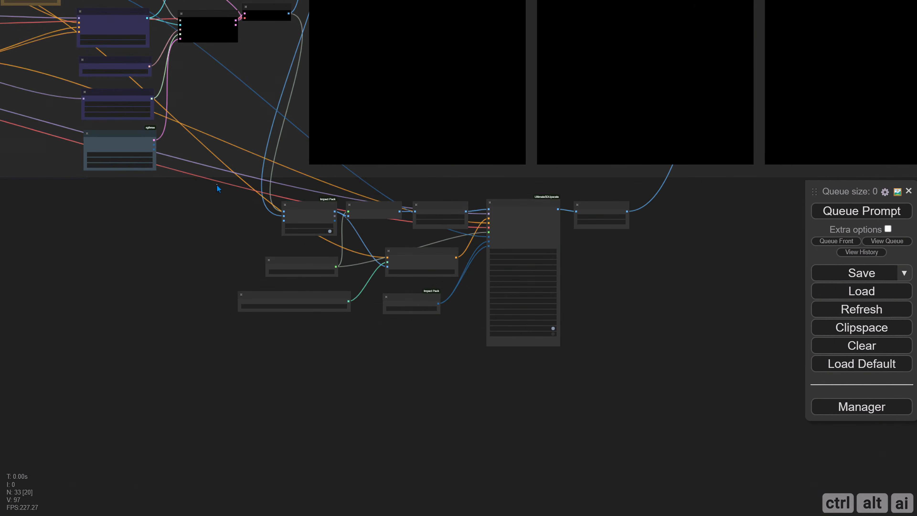
{"action": "left_click_drag", "start_coordinate": [217, 188], "coordinate": [671, 435]}
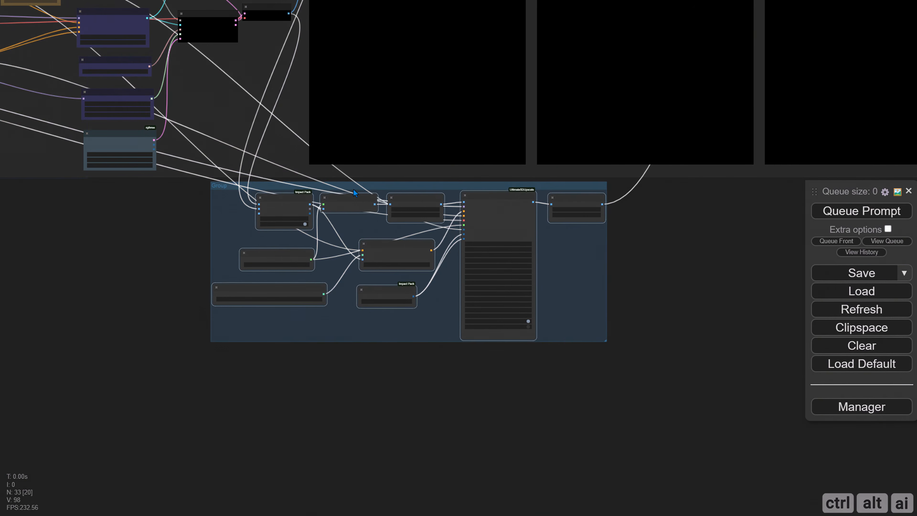
{"action": "left_click_drag", "start_coordinate": [354, 197], "coordinate": [360, 209]}
{"action": "left_click_drag", "start_coordinate": [606, 340], "coordinate": [636, 358]}
- Color the upscale nodes black and the Tile Size node teal
{"action": "right_click", "coordinate": [417, 210]}
{"action": "left_click", "coordinate": [447, 314]}
{"action": "scroll", "coordinate": [408, 356], "scroll_direction": "up", "scroll_amount": 5}
{"action": "right_click", "coordinate": [377, 270]}
- Title the group around the upscale nodes "Base Upscale"
{"action": "right_click", "coordinate": [222, 343]}
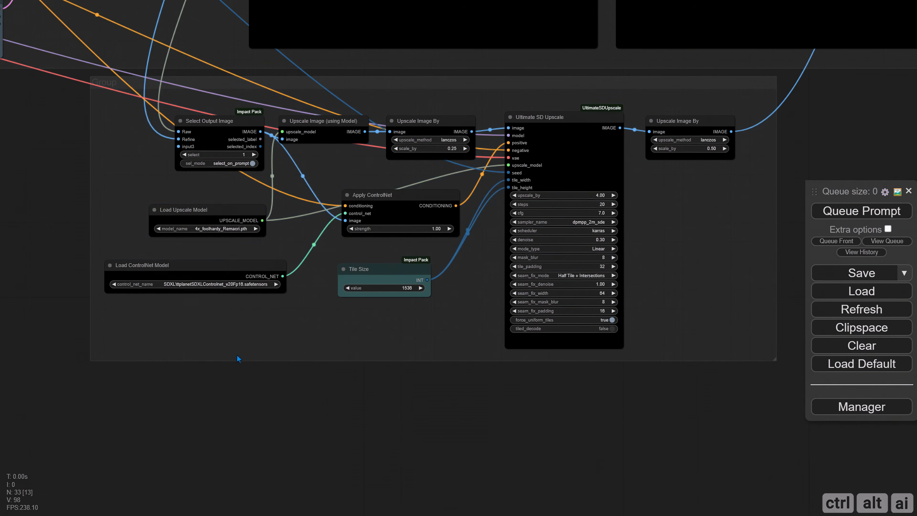
{"action": "left_click", "coordinate": [278, 456]}
{"action": "type", "text": "Base U"}
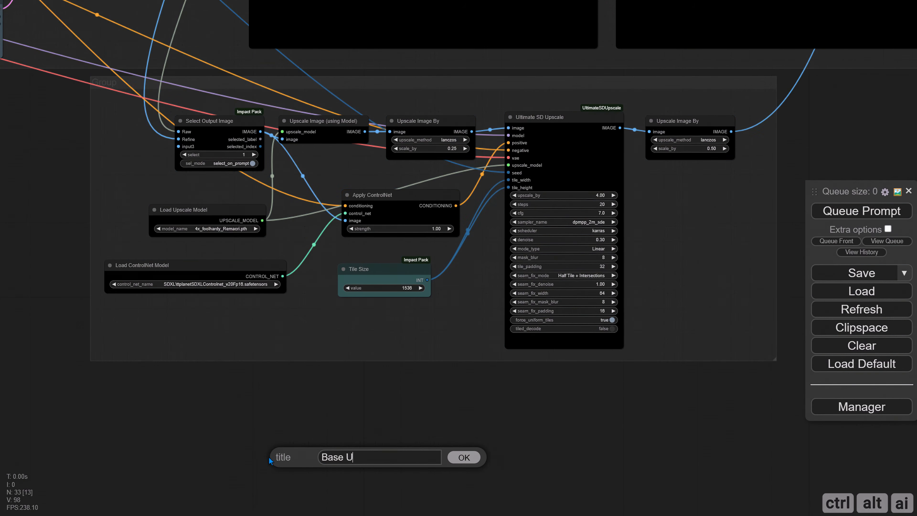
{"action": "type", "text": "pscale"}
{"action": "key", "text": "Return"}
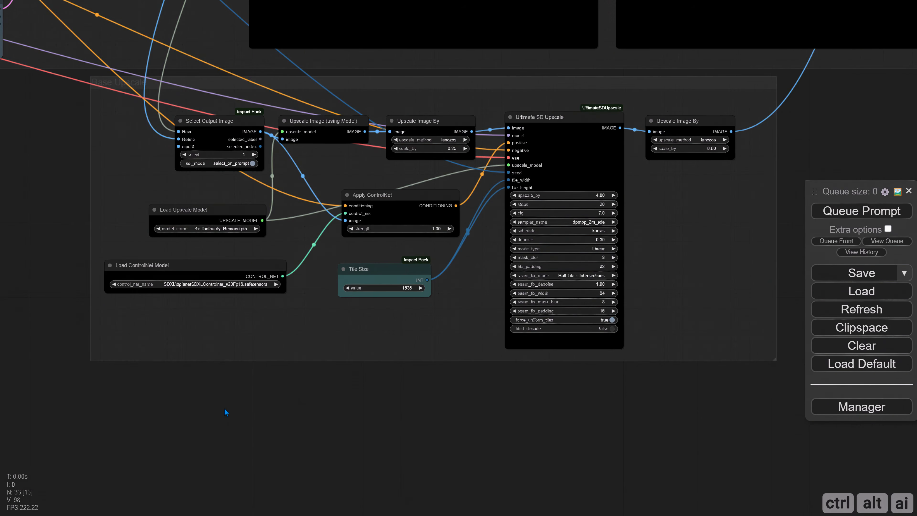
- Duplicate the red Fast Groups Muter node and place the copy just above the Base Upscale group
{"action": "scroll", "coordinate": [246, 358], "scroll_direction": "down", "scroll_amount": 2}
{"action": "scroll", "coordinate": [223, 225], "scroll_direction": "up", "scroll_amount": 4}
{"action": "left_click_drag", "start_coordinate": [223, 225], "coordinate": [581, 346]}
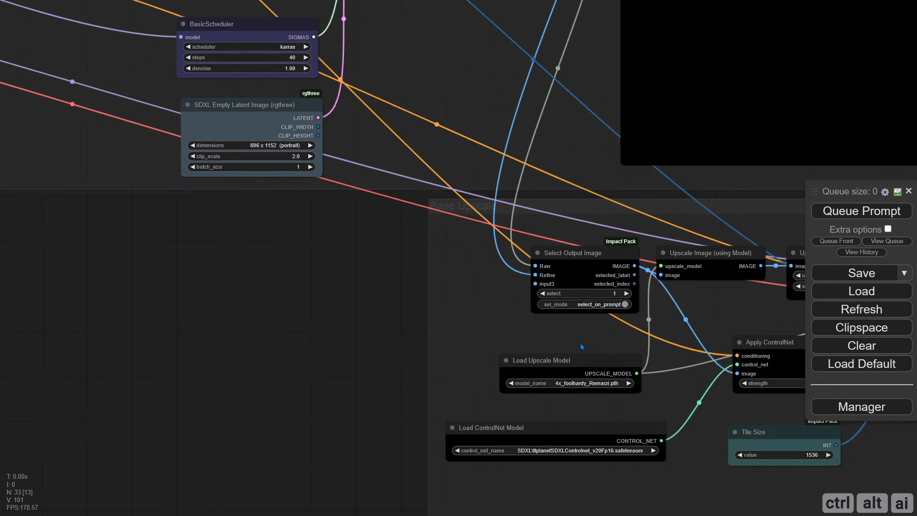
{"action": "scroll", "coordinate": [321, 332], "scroll_direction": "down", "scroll_amount": 5}
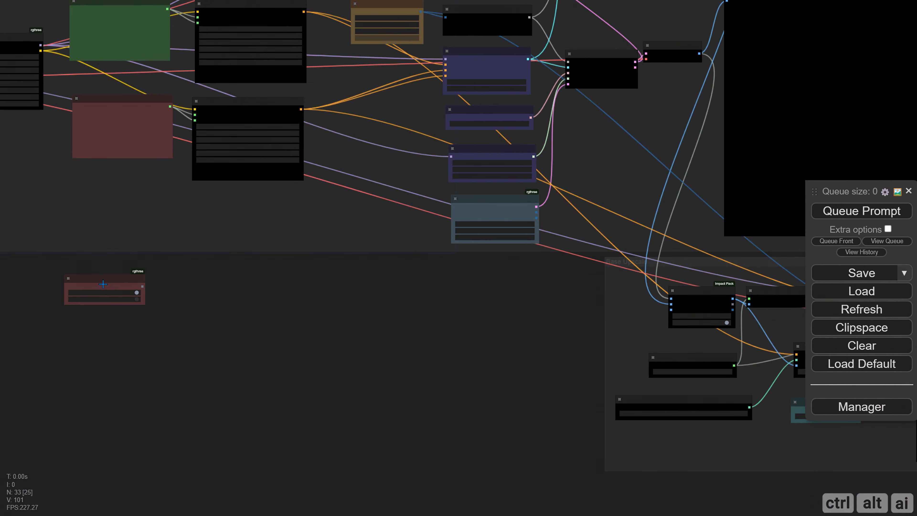
{"action": "left_click_drag", "start_coordinate": [105, 285], "coordinate": [483, 308]}
{"action": "left_click_drag", "start_coordinate": [545, 285], "coordinate": [283, 334]}
{"action": "scroll", "coordinate": [281, 333], "scroll_direction": "up", "scroll_amount": 6}
{"action": "left_click_drag", "start_coordinate": [182, 374], "coordinate": [293, 205]}
- Rename the copied Fast Groups Muter node "CosXL Upscale"
{"action": "right_click", "coordinate": [229, 195]}
{"action": "left_click", "coordinate": [252, 274]}
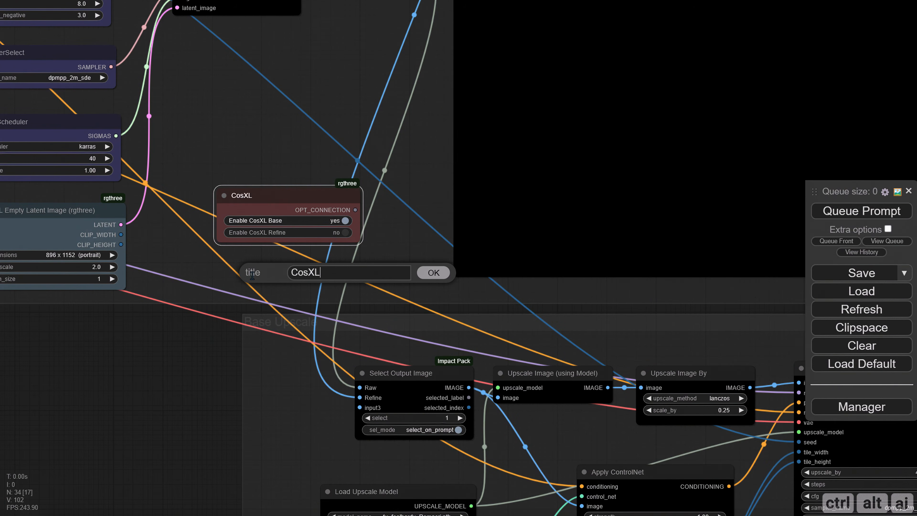
{"action": "type", "text": "Upscale"}
{"action": "key", "text": "Return"}
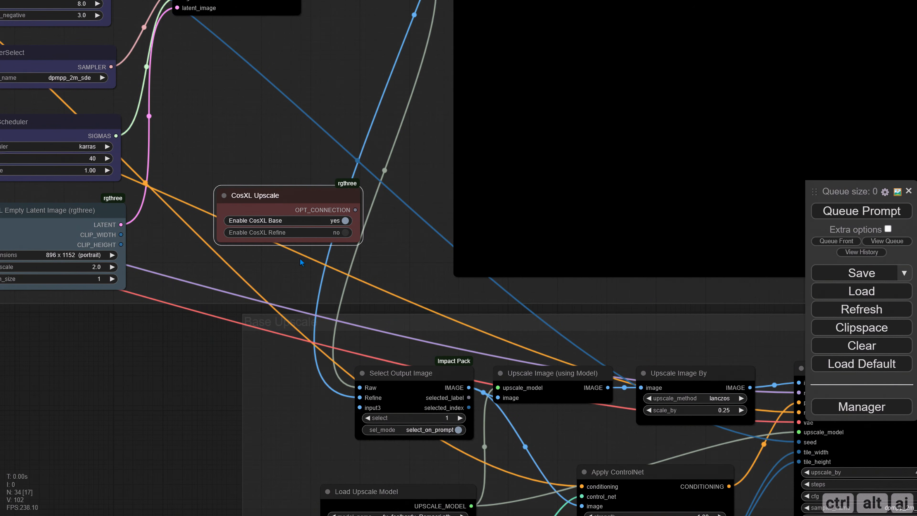
- Set the matchTitle property of the CosXL Upscale muter to "Base Upscale"
{"action": "right_click", "coordinate": [249, 196]}
{"action": "left_click", "coordinate": [273, 249]}
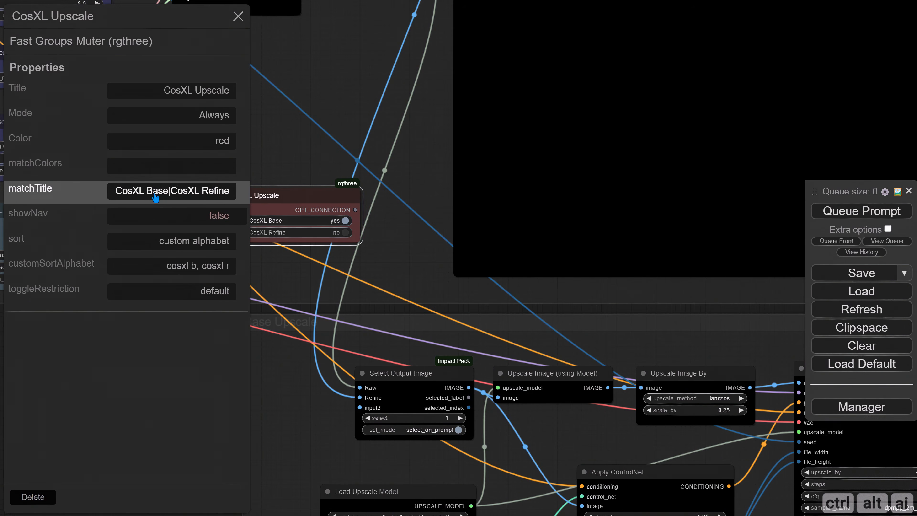
{"action": "left_click_drag", "start_coordinate": [146, 193], "coordinate": [233, 194]}
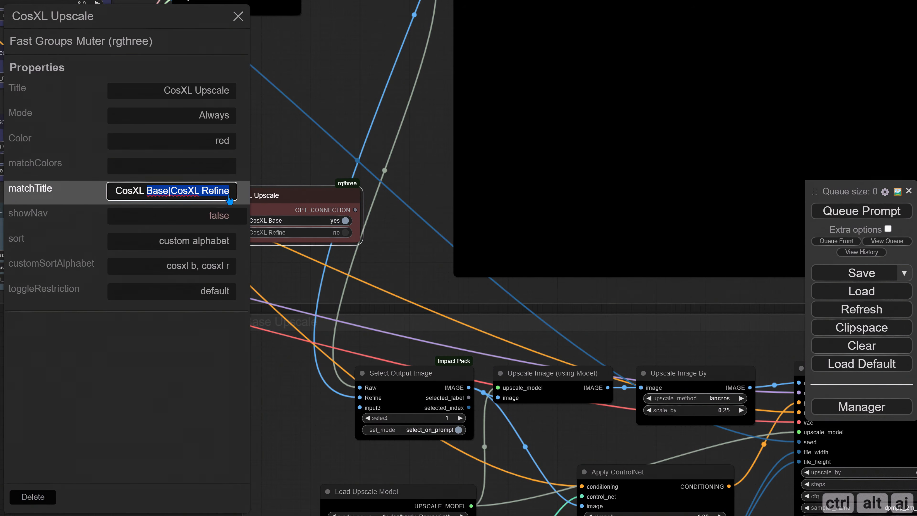
{"action": "key", "text": "BackSpace"}
{"action": "key", "text": "BackSpace"}
{"action": "key", "text": "BackSpace"}
{"action": "key", "text": "BackSpace"}
{"action": "key", "text": "BackSpace"}
{"action": "key", "text": "BackSpace"}
{"action": "key", "text": "BackSpace"}
{"action": "type", "text": "Base Upscale"}
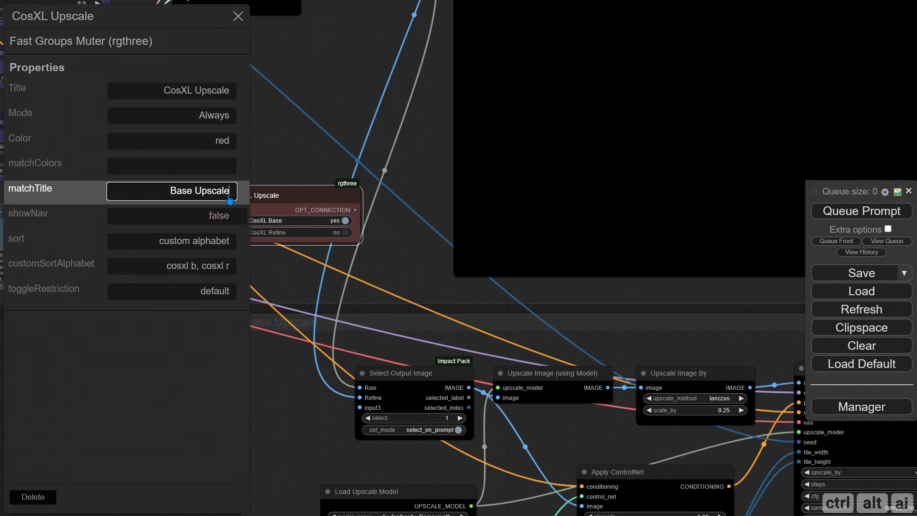
- Set the CosXL Upscale muter's sort property to position and clear its customSortAlphabet property
{"action": "left_click", "coordinate": [196, 242]}
{"action": "triple_click", "coordinate": [168, 268]}
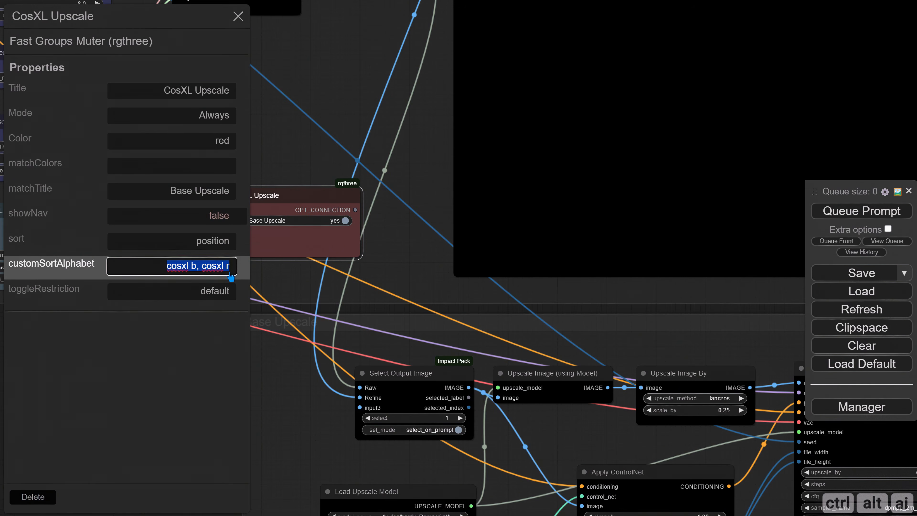
{"action": "key", "text": "BackSpace"}
{"action": "left_click", "coordinate": [238, 16]}
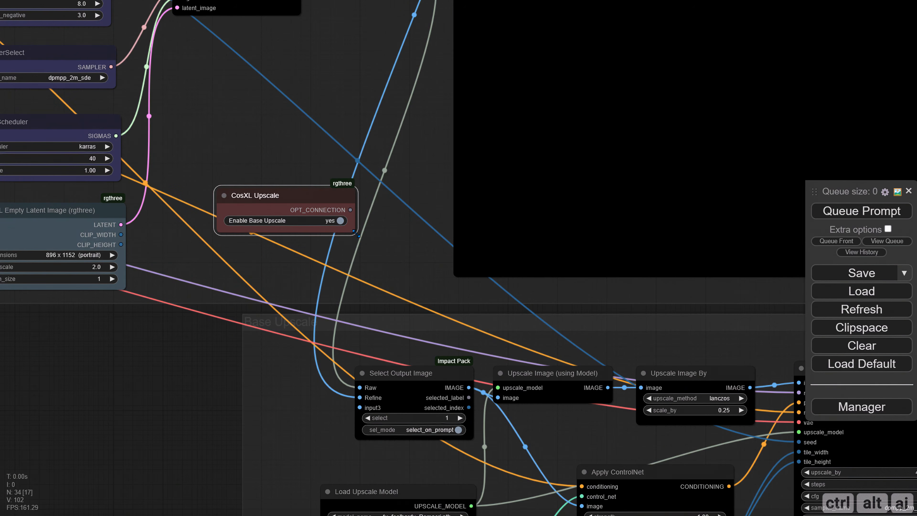
- Test the CosXL Upscale muter by toggling the Base Upscale group, leaving the group disabled
{"action": "left_click", "coordinate": [340, 220]}
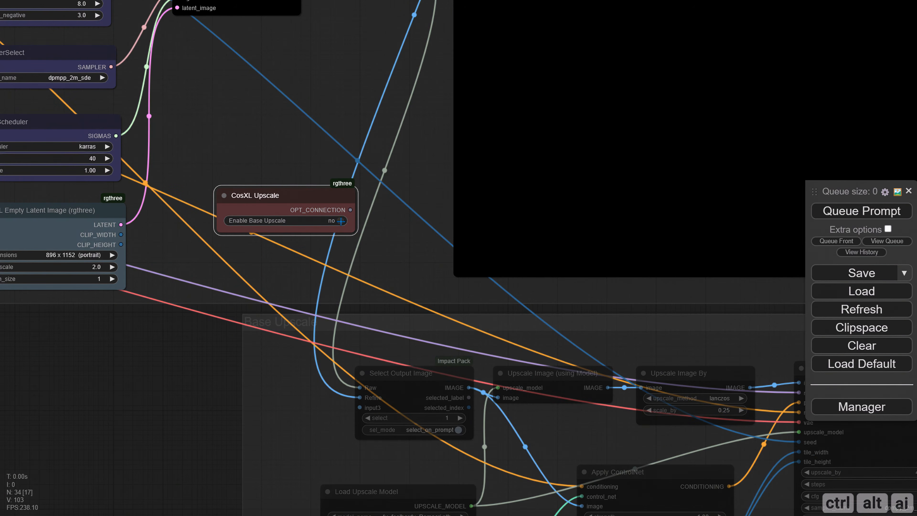
{"action": "left_click", "coordinate": [341, 221]}
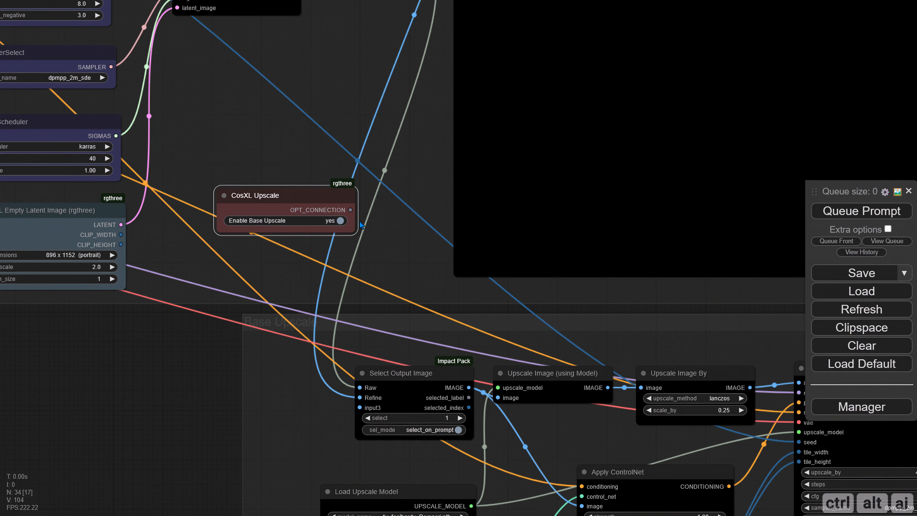
{"action": "left_click", "coordinate": [339, 222]}
- Enable both the CosXL Base and CosXL Refine groups in the CosXL muter
{"action": "scroll", "coordinate": [265, 275], "scroll_direction": "down", "scroll_amount": 3}
{"action": "left_click_drag", "start_coordinate": [160, 339], "coordinate": [366, 343]}
{"action": "left_click_drag", "start_coordinate": [121, 329], "coordinate": [692, 319]}
{"action": "left_click_drag", "start_coordinate": [610, 384], "coordinate": [295, 424]}
{"action": "scroll", "coordinate": [258, 380], "scroll_direction": "down", "scroll_amount": 3}
{"action": "scroll", "coordinate": [258, 381], "scroll_direction": "down", "scroll_amount": 1}
{"action": "left_click_drag", "start_coordinate": [226, 375], "coordinate": [258, 377]}
{"action": "left_click_drag", "start_coordinate": [258, 376], "coordinate": [264, 378]}
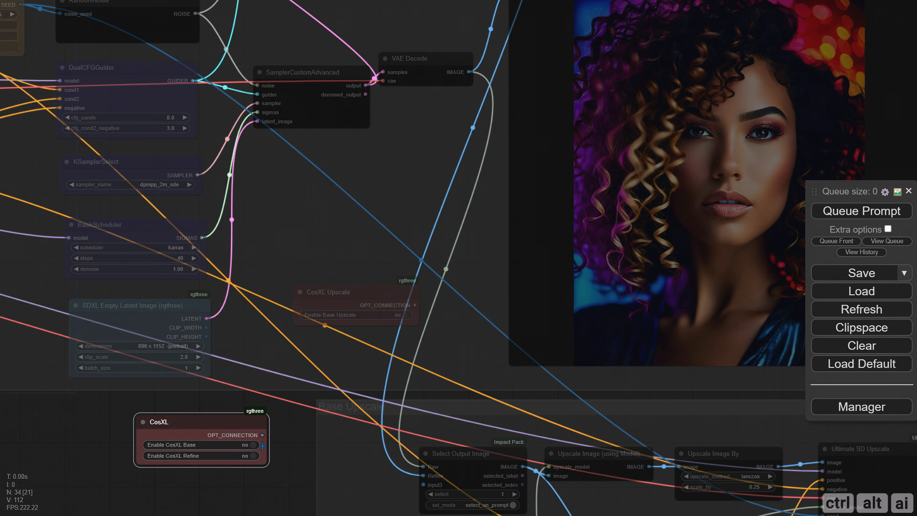
{"action": "left_click", "coordinate": [255, 446]}
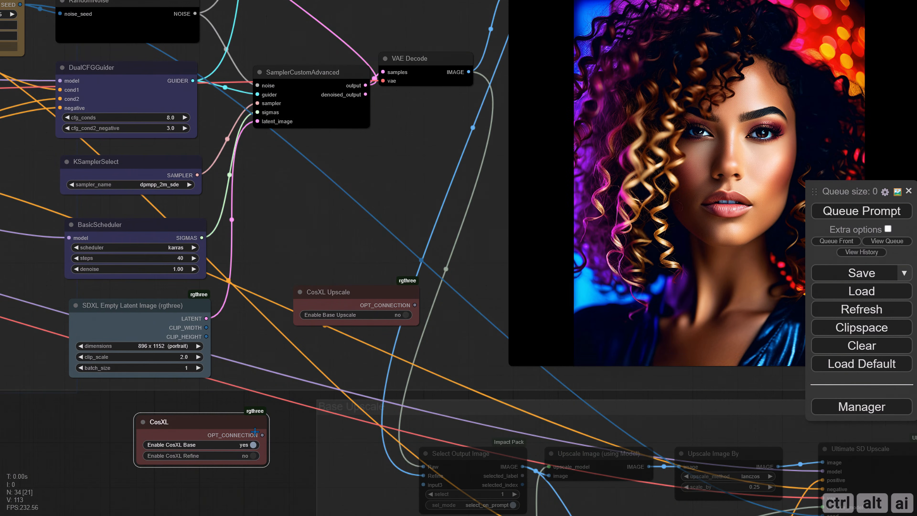
{"action": "scroll", "coordinate": [324, 300], "scroll_direction": "down", "scroll_amount": 4}
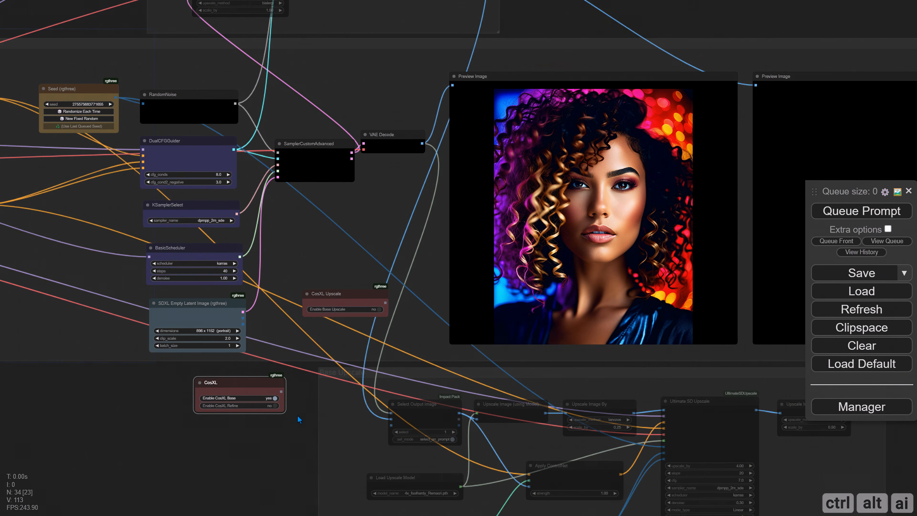
{"action": "scroll", "coordinate": [298, 416], "scroll_direction": "up", "scroll_amount": 1}
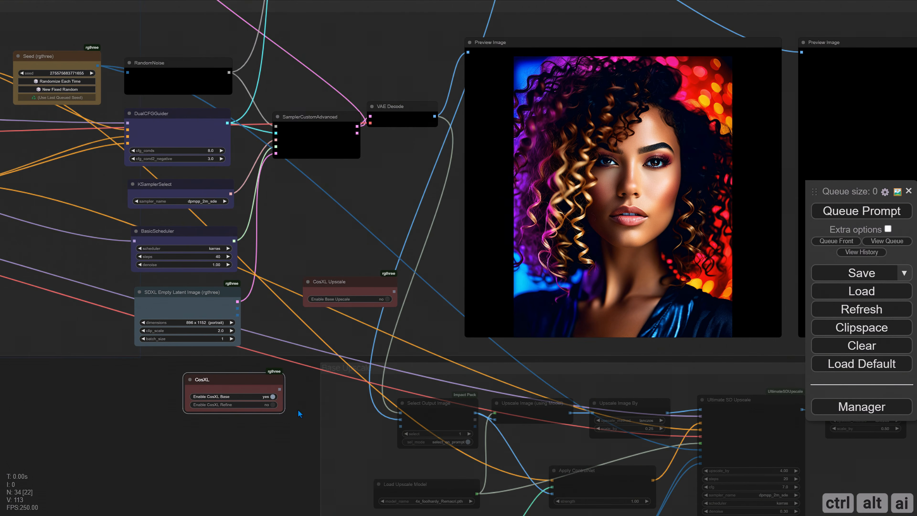
{"action": "left_click", "coordinate": [272, 405]}
- Queue the prompt to run the base and refine groups, and compare the two preview images
{"action": "left_click_drag", "start_coordinate": [341, 229], "coordinate": [275, 336]}
{"action": "scroll", "coordinate": [278, 315], "scroll_direction": "down", "scroll_amount": 4}
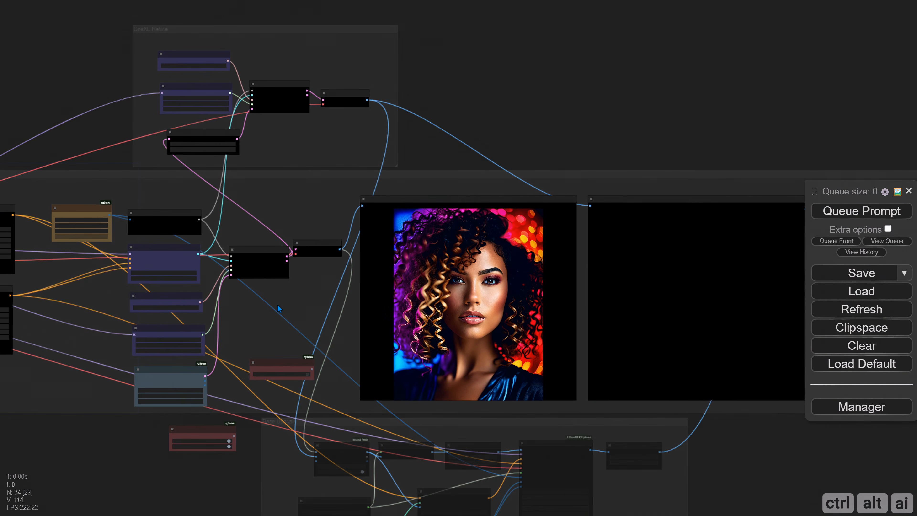
{"action": "scroll", "coordinate": [280, 308], "scroll_direction": "up", "scroll_amount": 3}
{"action": "left_click_drag", "start_coordinate": [264, 115], "coordinate": [313, 254]}
{"action": "scroll", "coordinate": [312, 255], "scroll_direction": "up", "scroll_amount": 1}
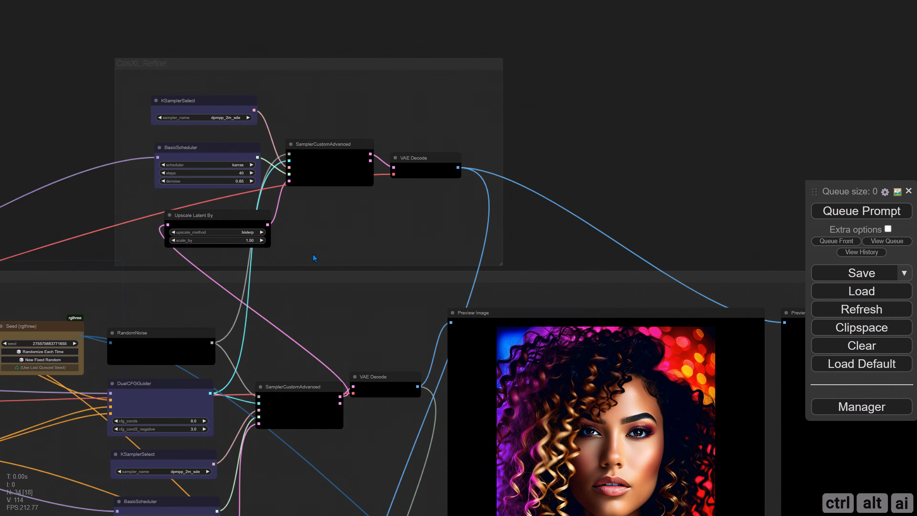
{"action": "left_click", "coordinate": [845, 217]}
{"action": "left_click_drag", "start_coordinate": [699, 213], "coordinate": [647, 159]}
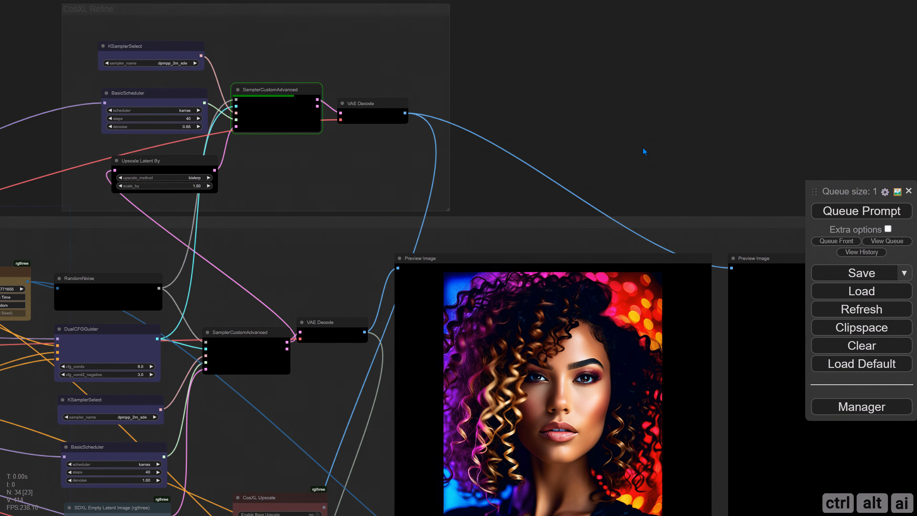
{"action": "left_click_drag", "start_coordinate": [645, 225], "coordinate": [445, 118]}
{"action": "scroll", "coordinate": [452, 139], "scroll_direction": "down", "scroll_amount": 2}
{"action": "left_click_drag", "start_coordinate": [509, 88], "coordinate": [390, 25]}
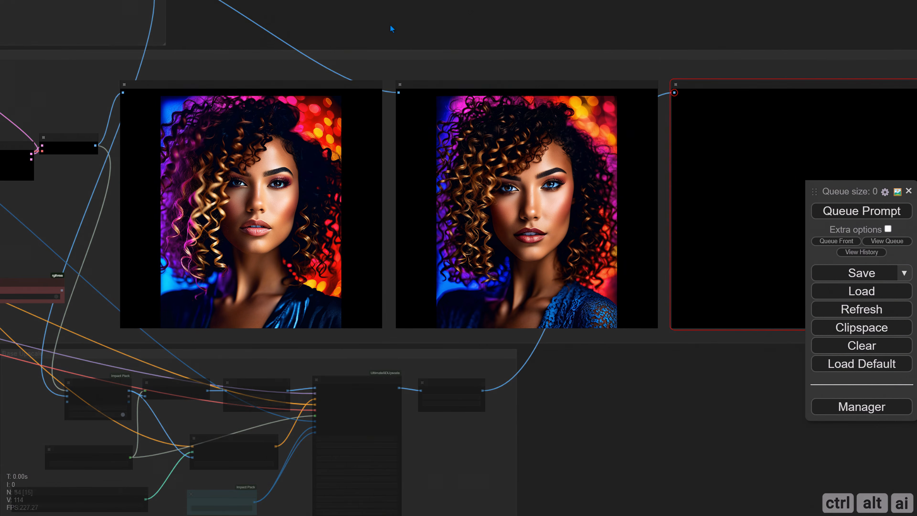
- Enable the Base Upscale group and set the Select Output Image node's select value to 2
{"action": "left_click_drag", "start_coordinate": [597, 402], "coordinate": [794, 381]}
{"action": "scroll", "coordinate": [233, 399], "scroll_direction": "up", "scroll_amount": 3}
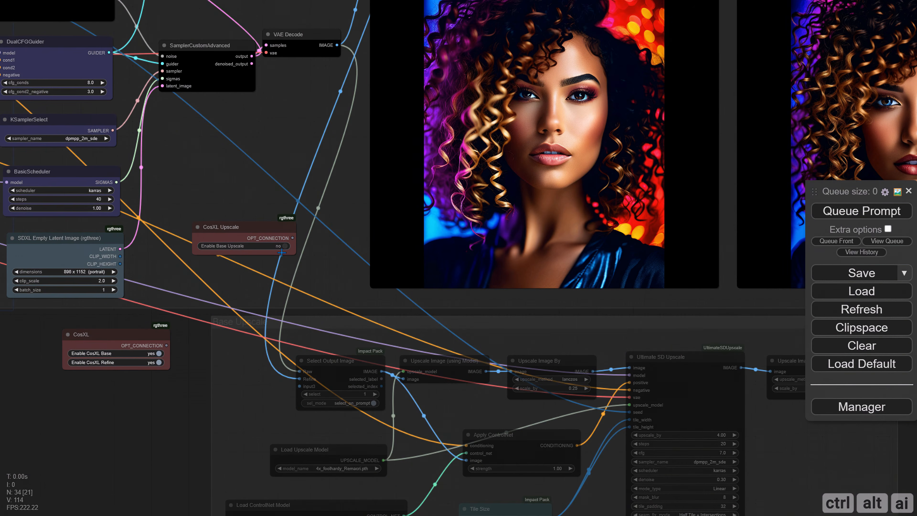
{"action": "left_click", "coordinate": [287, 246]}
{"action": "left_click_drag", "start_coordinate": [194, 393], "coordinate": [124, 326]}
{"action": "scroll", "coordinate": [283, 327], "scroll_direction": "up", "scroll_amount": 5}
{"action": "left_click", "coordinate": [310, 327]}
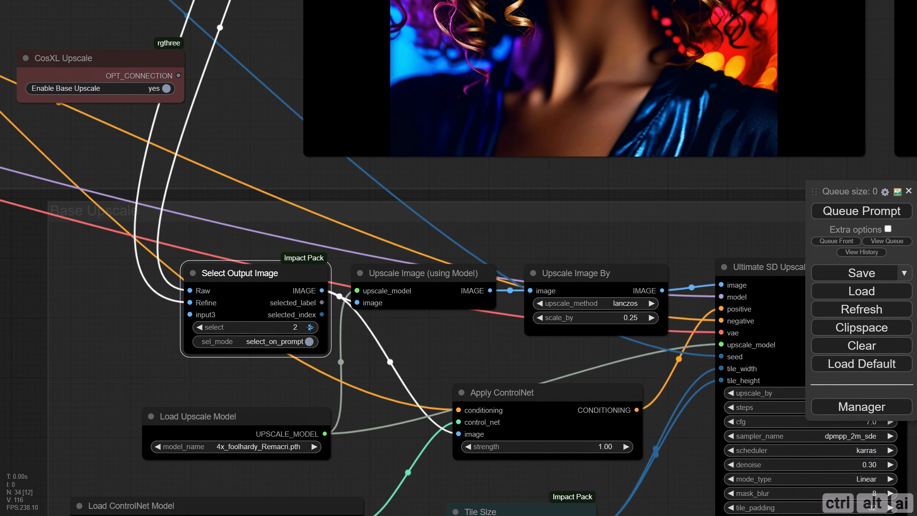
- Review the upscaled preview beside the base and refine images, and highlight the upscale run's execution time in the command window
{"action": "scroll", "coordinate": [350, 336], "scroll_direction": "down", "scroll_amount": 5}
{"action": "left_click_drag", "start_coordinate": [409, 345], "coordinate": [279, 348]}
{"action": "scroll", "coordinate": [381, 347], "scroll_direction": "down", "scroll_amount": 1}
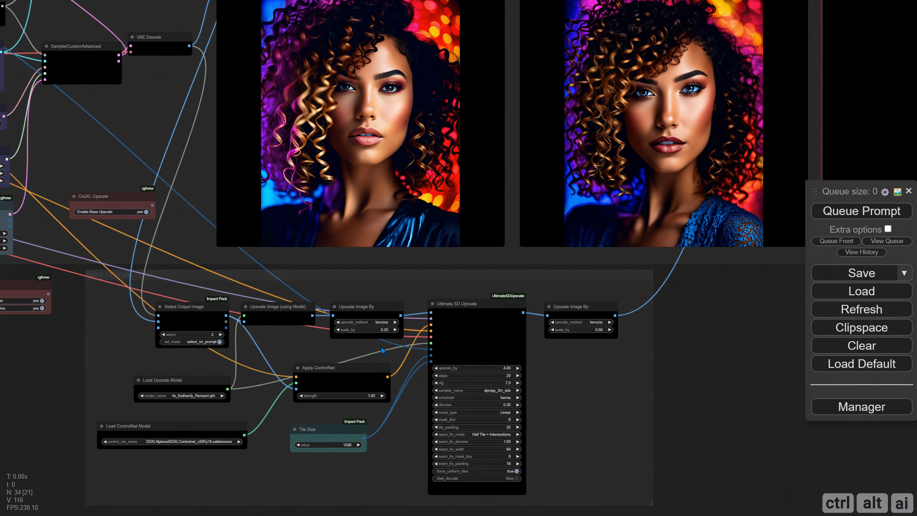
{"action": "scroll", "coordinate": [393, 350], "scroll_direction": "up", "scroll_amount": 3}
{"action": "left_click_drag", "start_coordinate": [391, 353], "coordinate": [355, 329]}
{"action": "scroll", "coordinate": [356, 328], "scroll_direction": "down", "scroll_amount": 2}
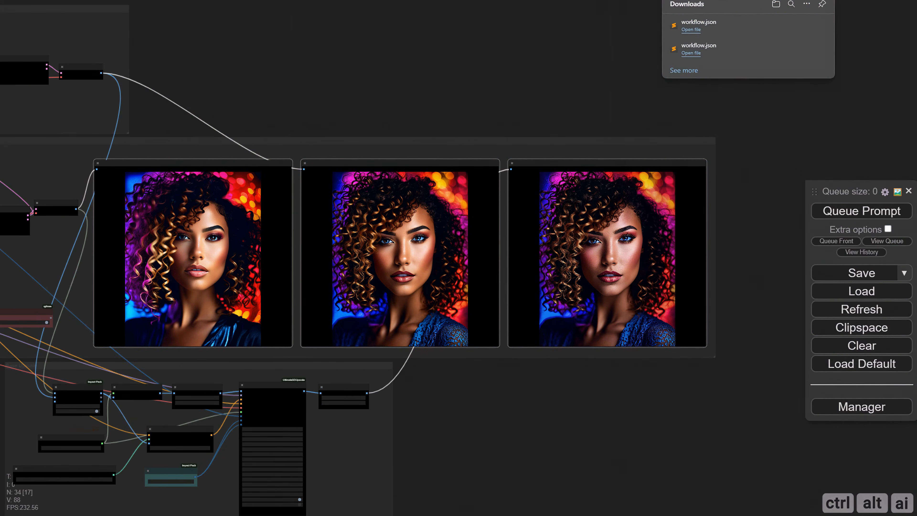
{"action": "left_click_drag", "start_coordinate": [0, 159], "coordinate": [530, 98]}
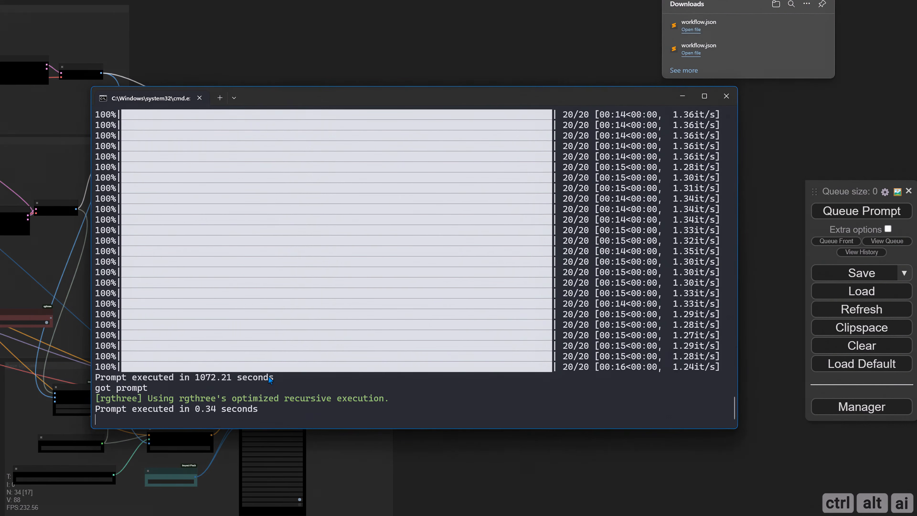
{"action": "left_click_drag", "start_coordinate": [273, 377], "coordinate": [101, 383]}
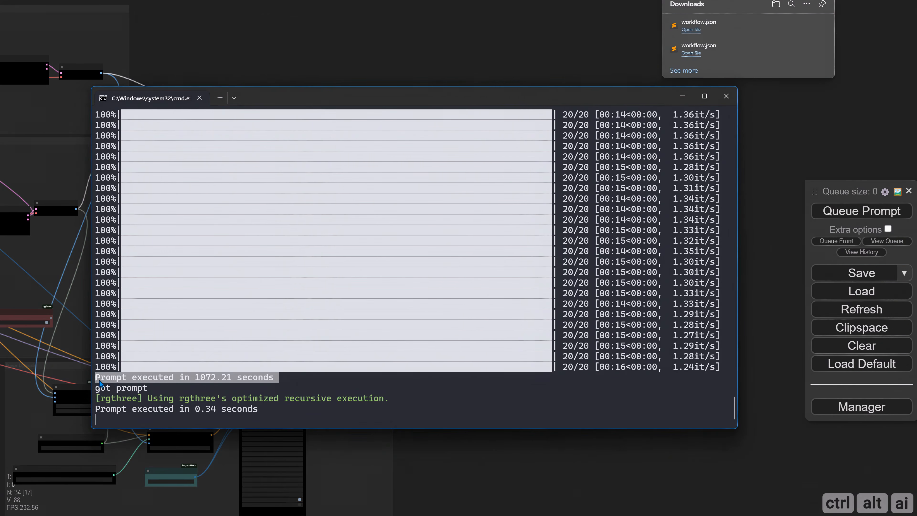
{"action": "key", "text": "ctrl+c"}
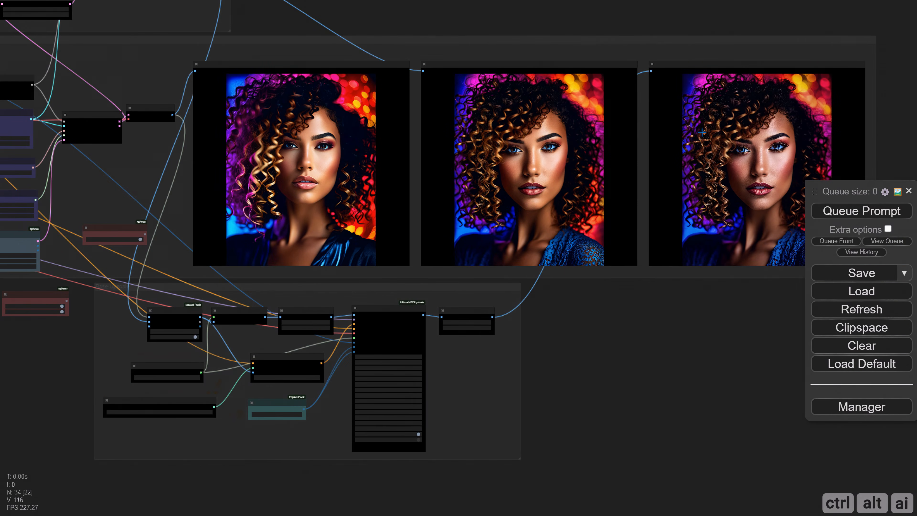
- Open the upscaled portrait from the third Preview Image node at full size and inspect the eyes, lips and skin detail
{"action": "right_click", "coordinate": [702, 132]}
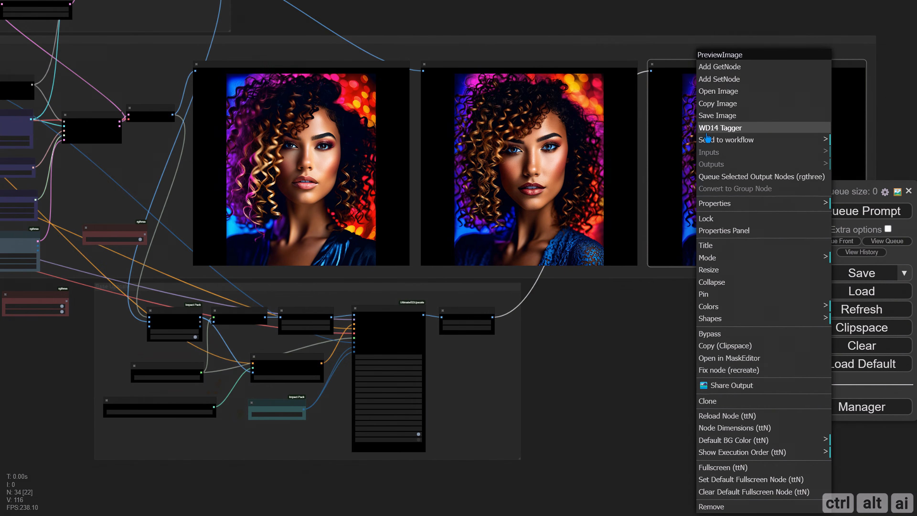
{"action": "left_click", "coordinate": [716, 92]}
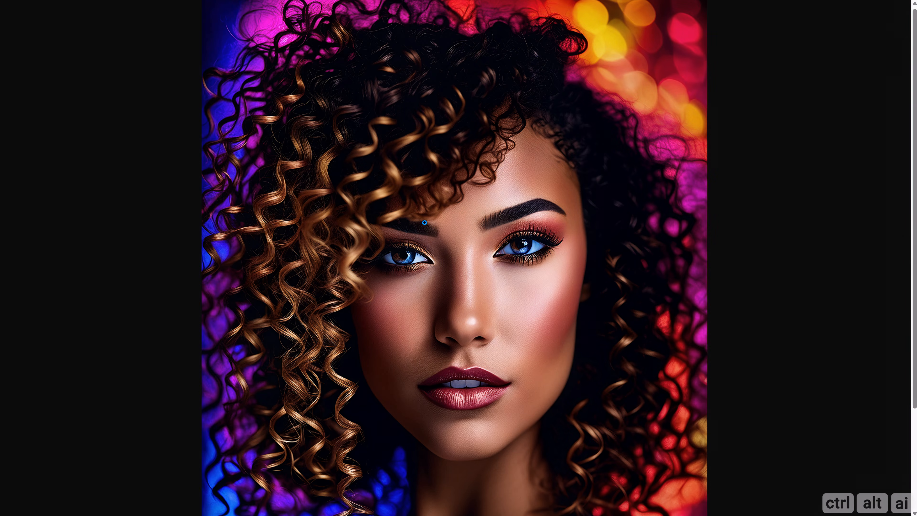
{"action": "left_click", "coordinate": [519, 250]}
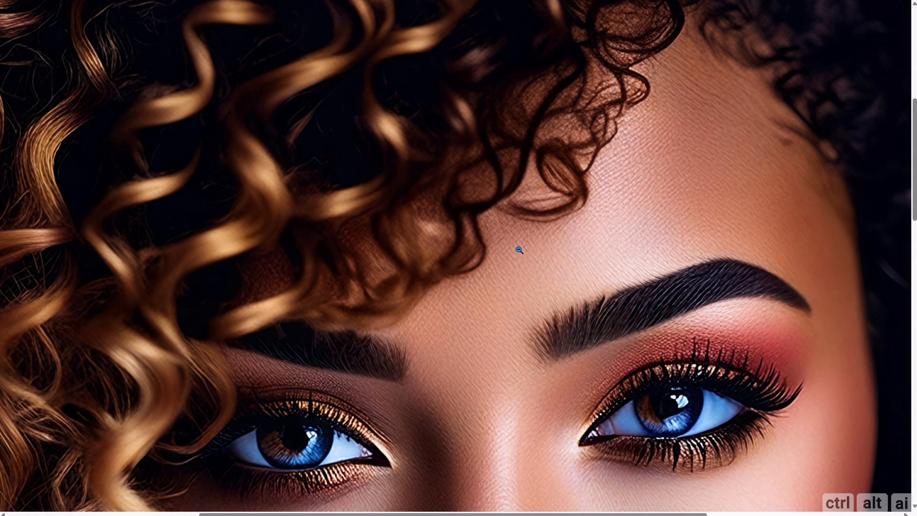
{"action": "scroll", "coordinate": [491, 262], "scroll_direction": "down", "scroll_amount": 15}
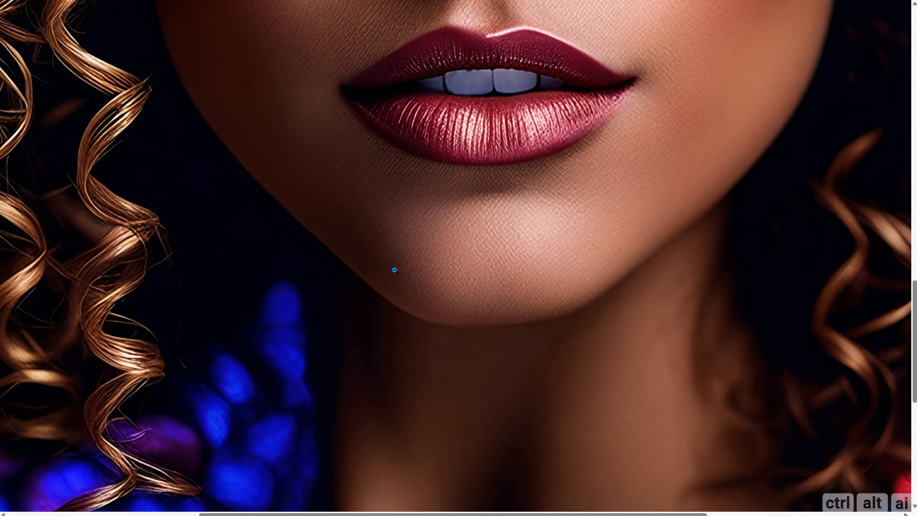
{"action": "scroll", "coordinate": [394, 270], "scroll_direction": "down", "scroll_amount": 10}
{"action": "left_click", "coordinate": [769, 359]}
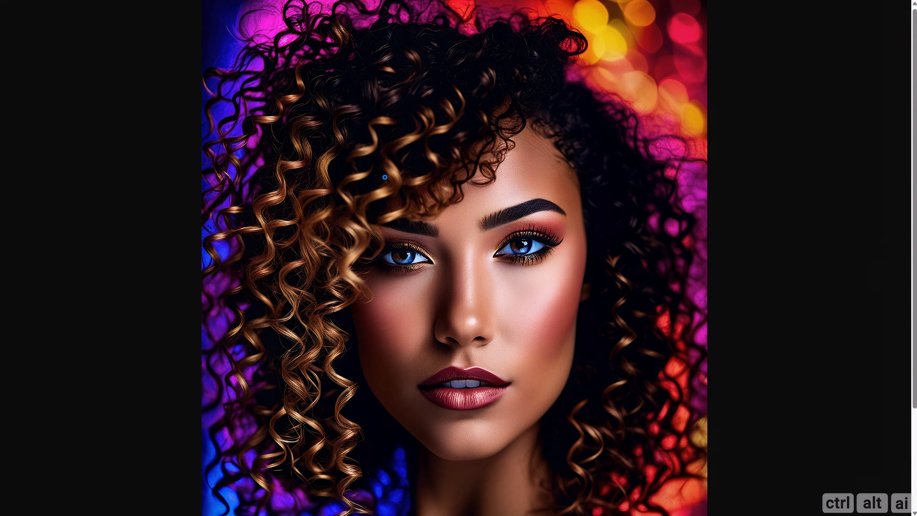
- Inspect the curly hair and the blurred background lights of the upscaled portrait at full resolution
{"action": "left_click", "coordinate": [271, 429]}
{"action": "scroll", "coordinate": [271, 429], "scroll_direction": "down", "scroll_amount": 10}
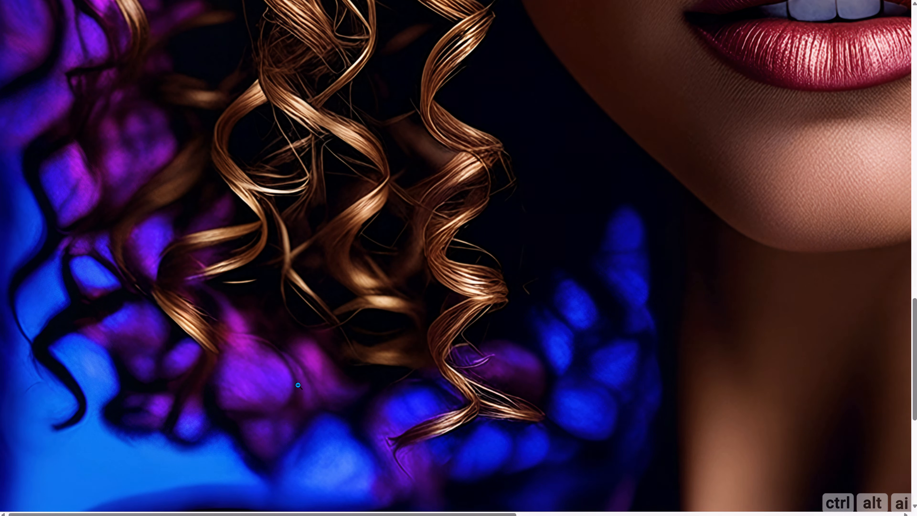
{"action": "left_click", "coordinate": [306, 339]}
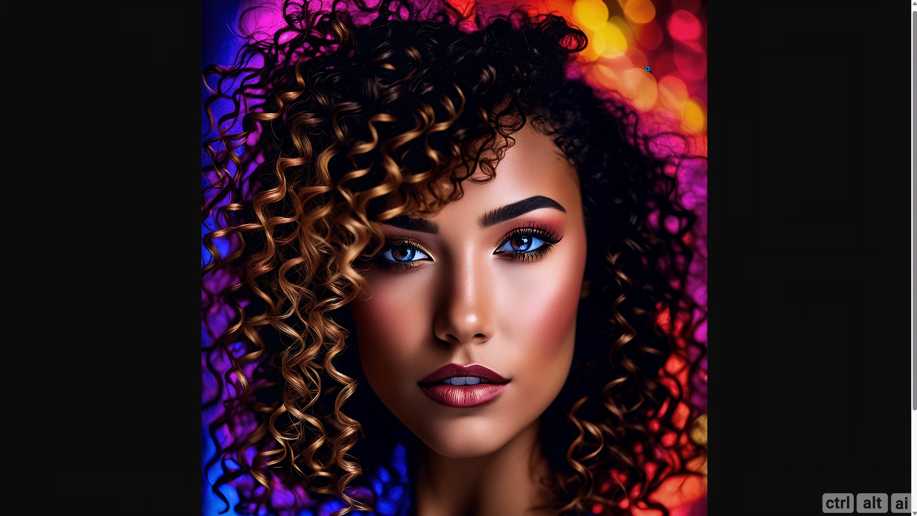
{"action": "left_click", "coordinate": [672, 27]}
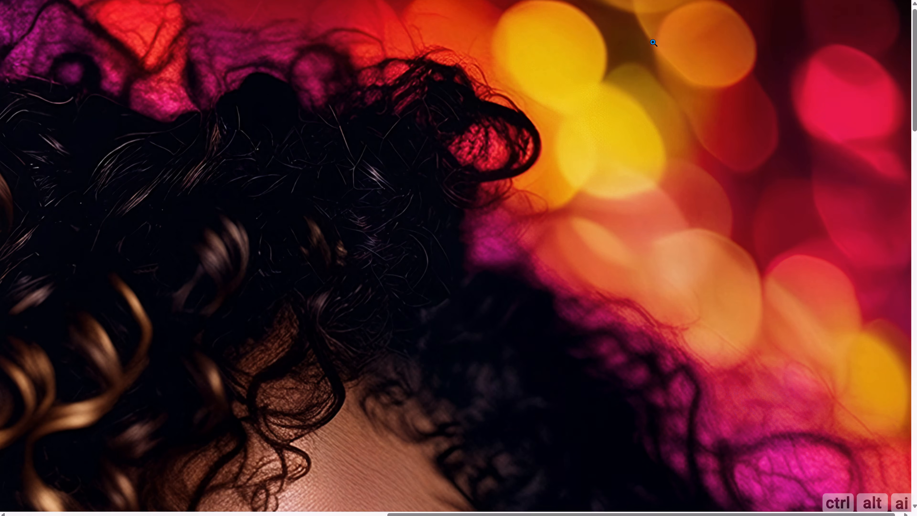
{"action": "left_click", "coordinate": [629, 82]}
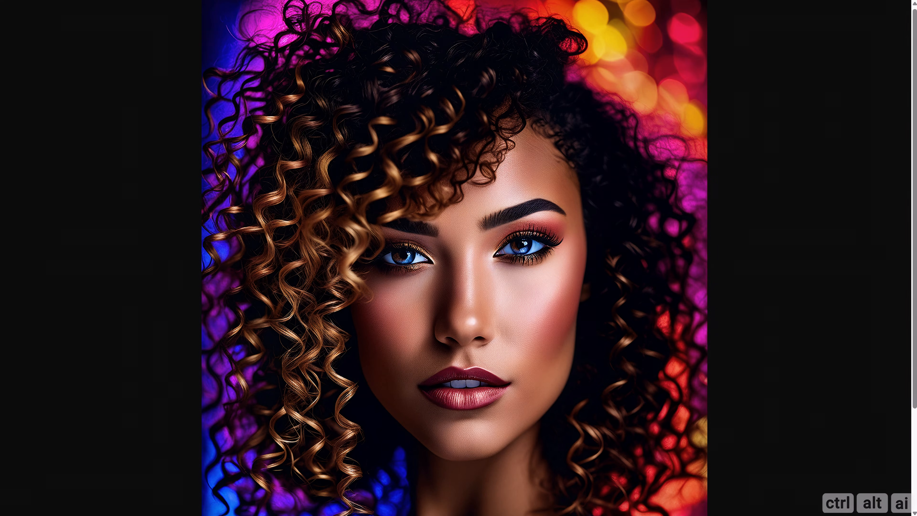
- Switch to the upscaled neon cyborg portrait and inspect the face, eyes and helmet at full resolution
{"action": "key", "text": "ctrl+Tab"}
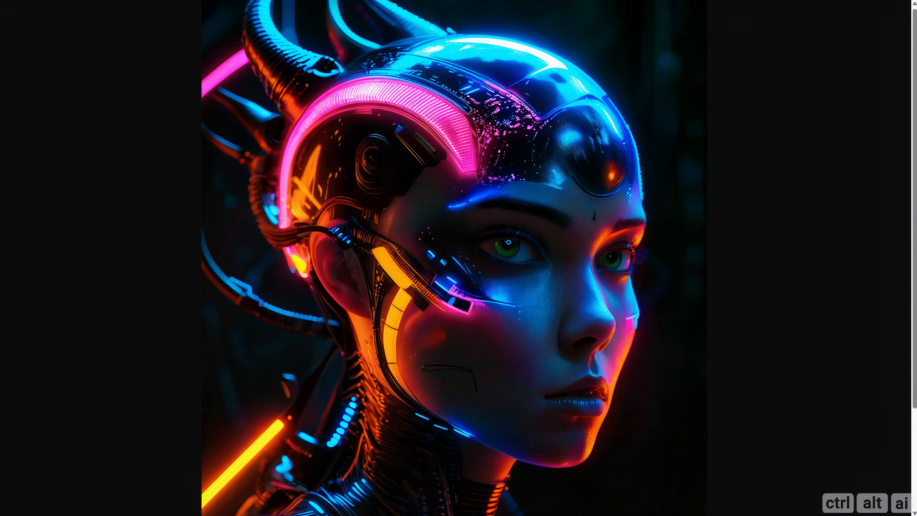
{"action": "left_click", "coordinate": [508, 243]}
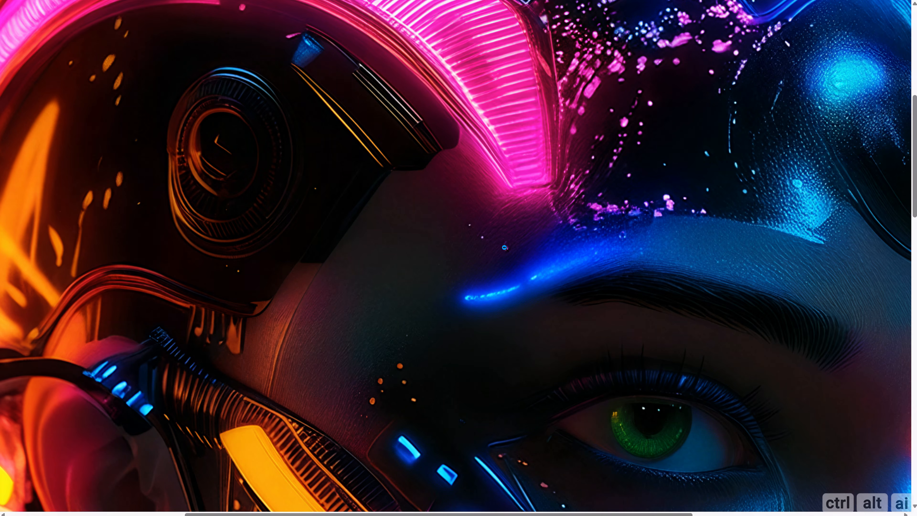
{"action": "scroll", "coordinate": [504, 247], "scroll_direction": "down", "scroll_amount": 5}
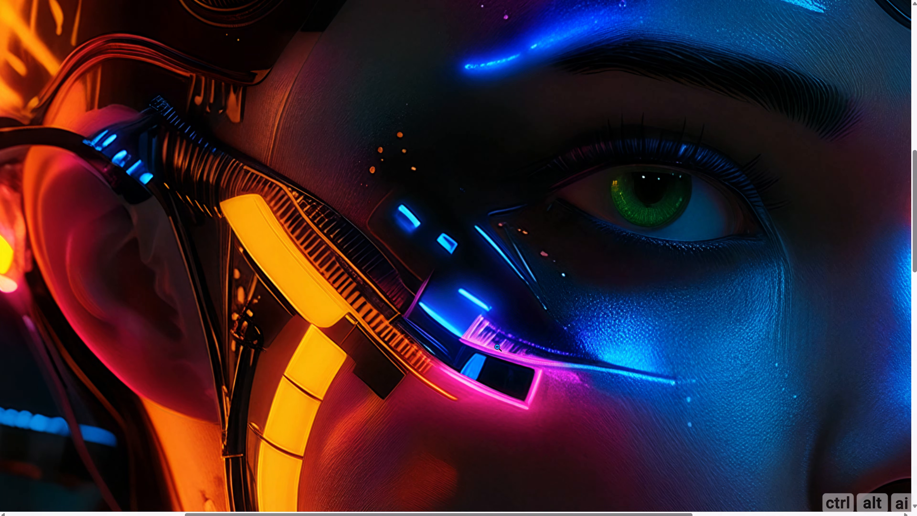
{"action": "left_click_drag", "start_coordinate": [475, 513], "coordinate": [596, 506]}
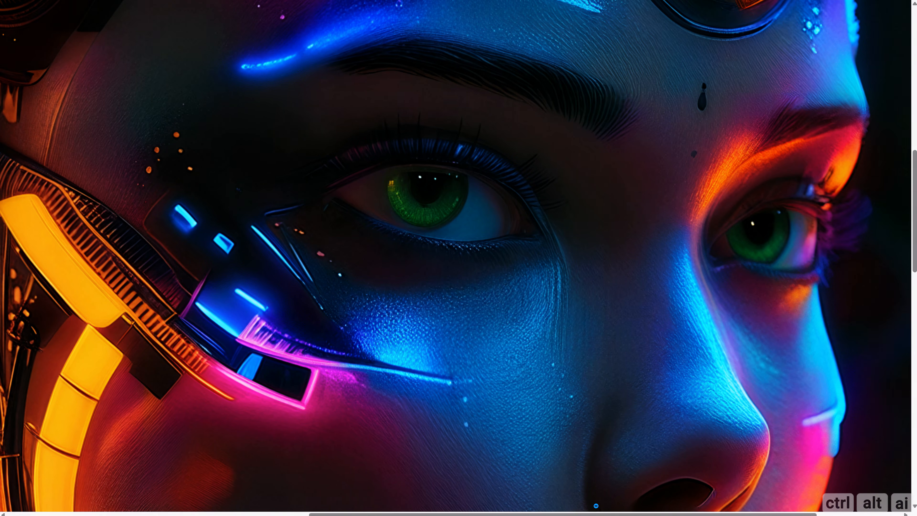
{"action": "scroll", "coordinate": [491, 325], "scroll_direction": "up", "scroll_amount": 8}
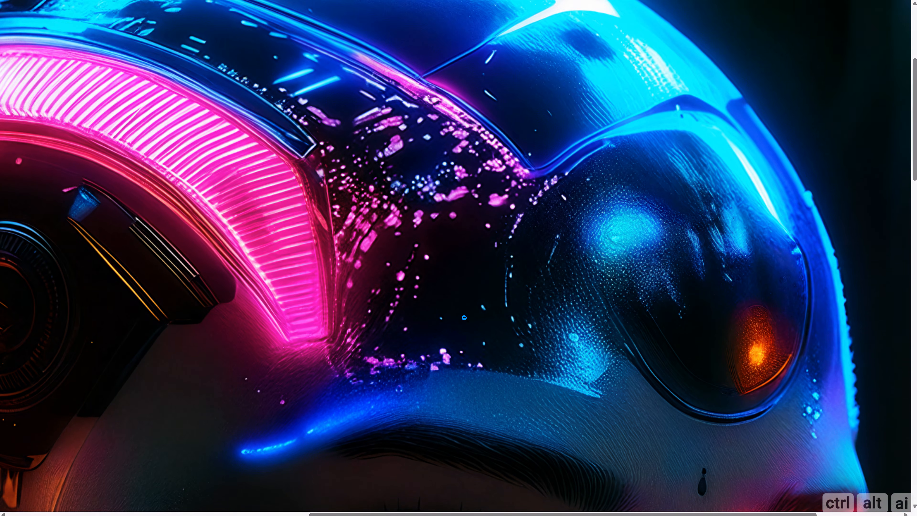
{"action": "left_click", "coordinate": [453, 287]}
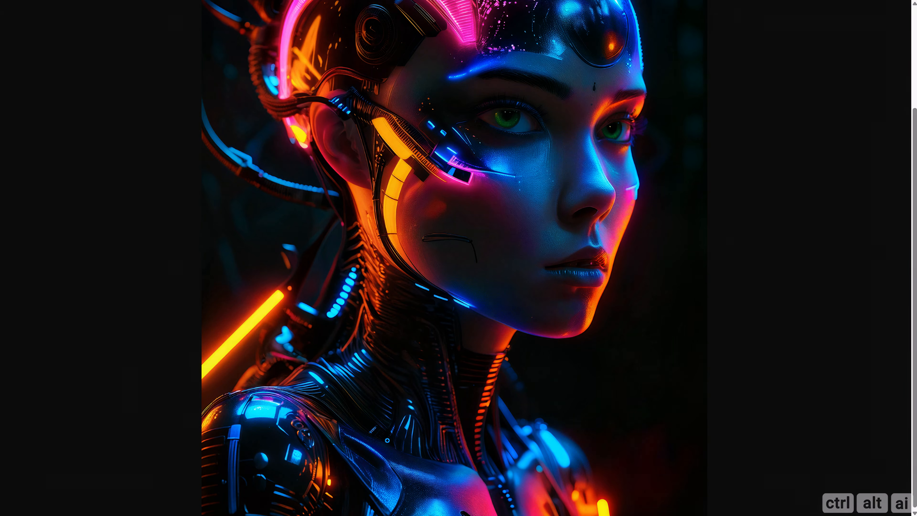
- Inspect the ear, neck cables and shoulder armour of the cyborg portrait at full resolution
{"action": "left_click", "coordinate": [311, 349]}
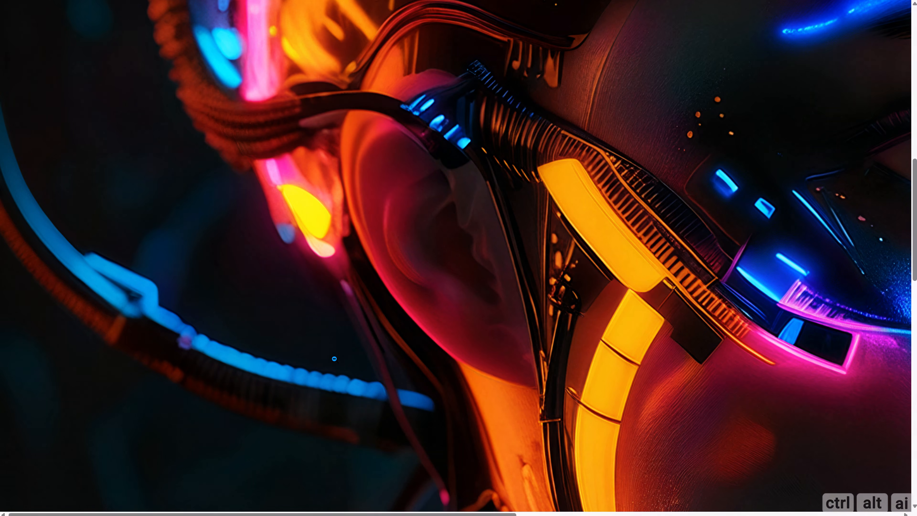
{"action": "scroll", "coordinate": [354, 356], "scroll_direction": "down", "scroll_amount": 7}
{"action": "scroll", "coordinate": [385, 358], "scroll_direction": "down", "scroll_amount": 4}
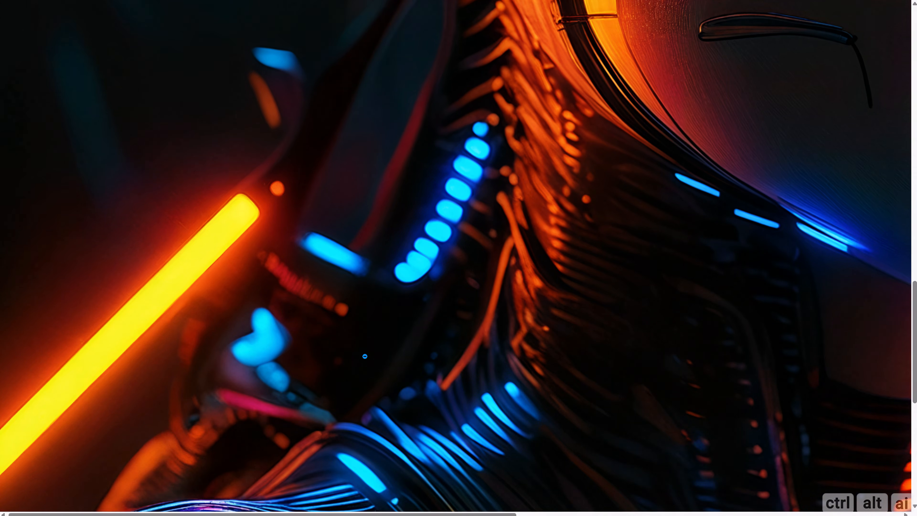
{"action": "scroll", "coordinate": [385, 358], "scroll_direction": "down", "scroll_amount": 5}
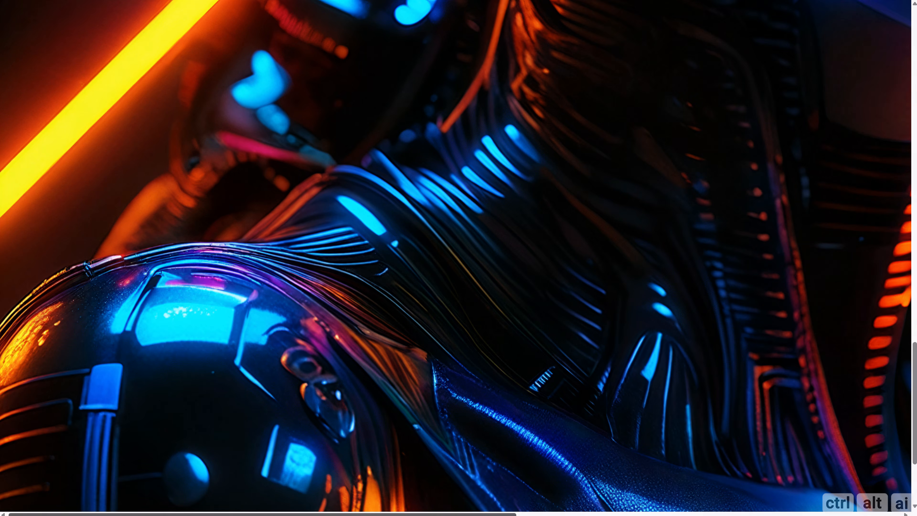
- Inspect the cyborg portrait's neck and, in the glass piano image, the keys at full resolution
{"action": "left_click_drag", "start_coordinate": [443, 514], "coordinate": [568, 514]}
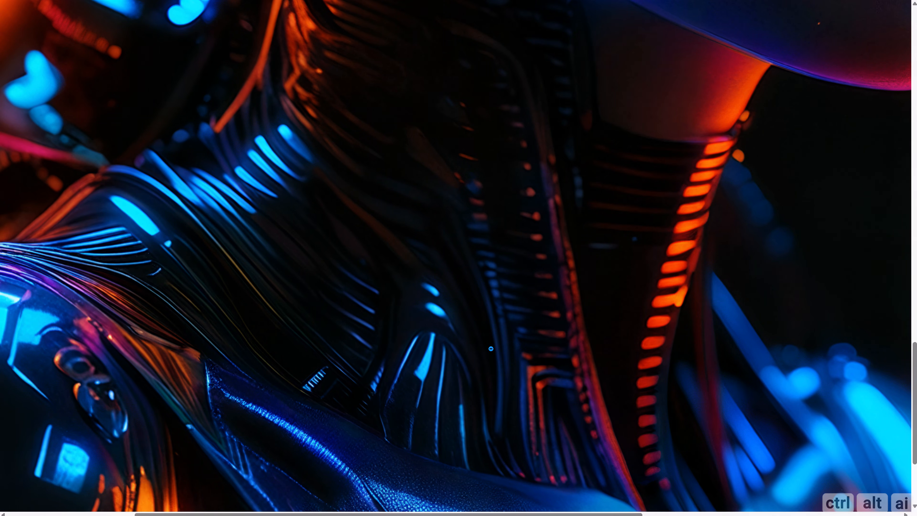
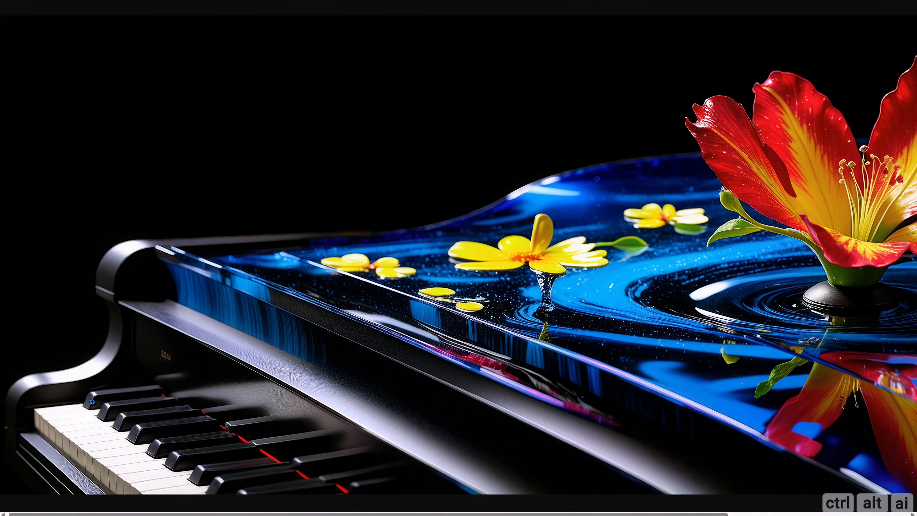
{"action": "left_click", "coordinate": [77, 397]}
{"action": "scroll", "coordinate": [281, 358], "scroll_direction": "down", "scroll_amount": 3}
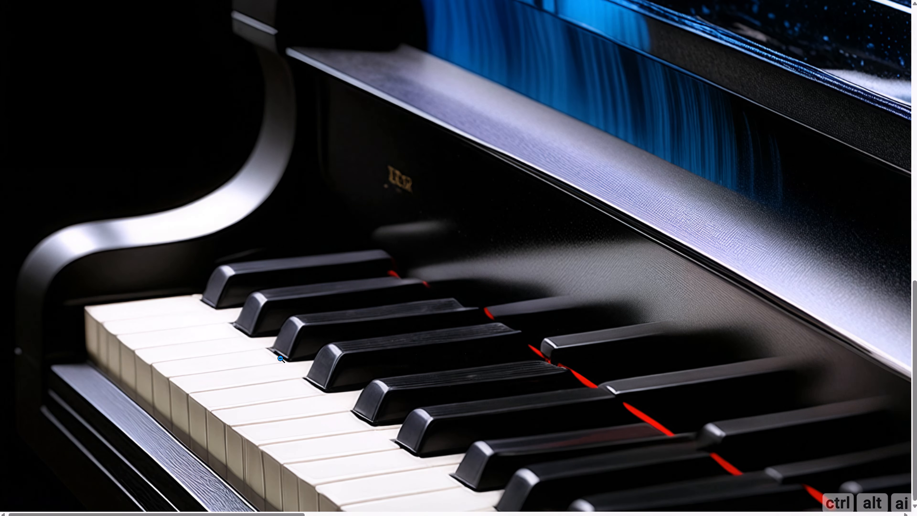
{"action": "left_click", "coordinate": [265, 326]}
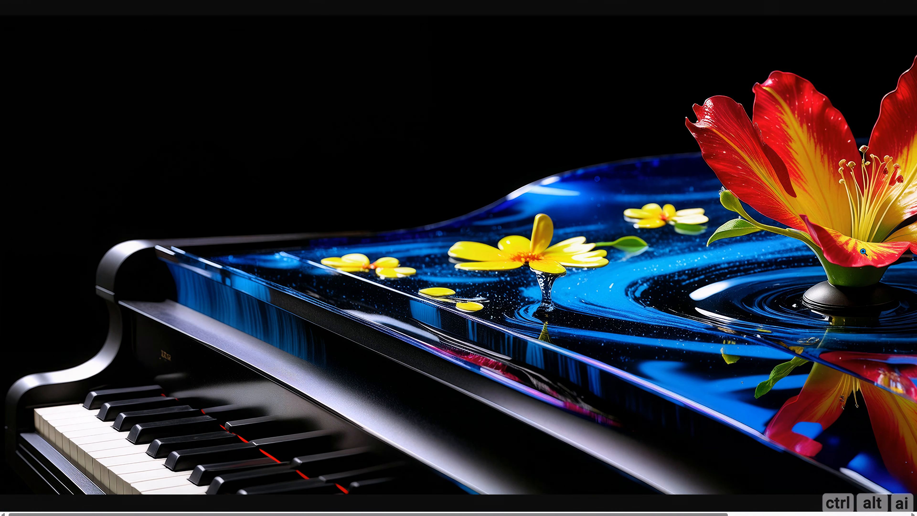
- Inspect the red flower on the piano lid, its reflection, the water ripples and the petals at full resolution
{"action": "scroll", "coordinate": [863, 252], "scroll_direction": "right", "scroll_amount": 5}
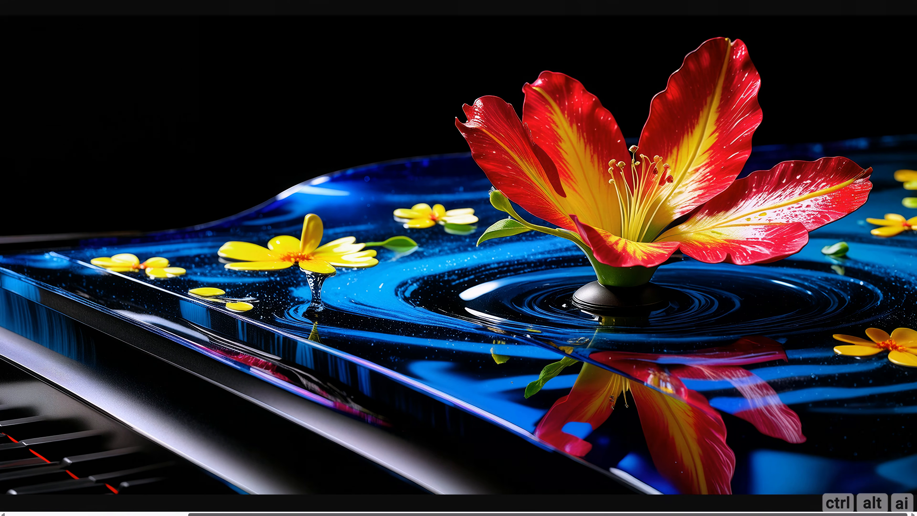
{"action": "left_click", "coordinate": [684, 430]}
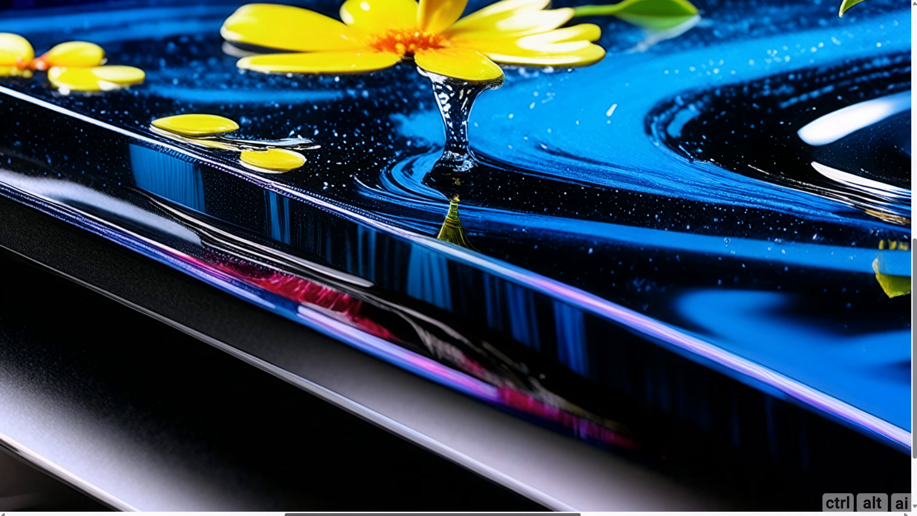
{"action": "left_click_drag", "start_coordinate": [569, 514], "coordinate": [883, 515]}
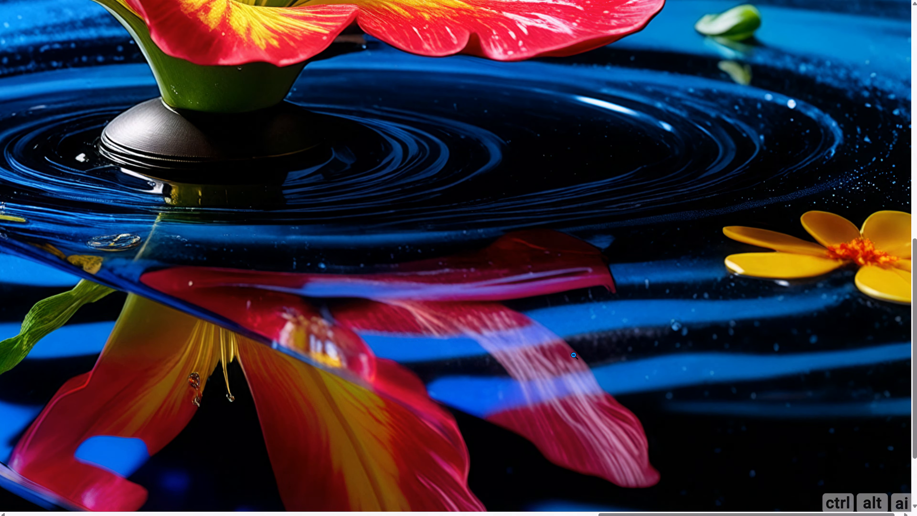
{"action": "scroll", "coordinate": [447, 286], "scroll_direction": "up", "scroll_amount": 8}
{"action": "scroll", "coordinate": [447, 287], "scroll_direction": "up", "scroll_amount": 4}
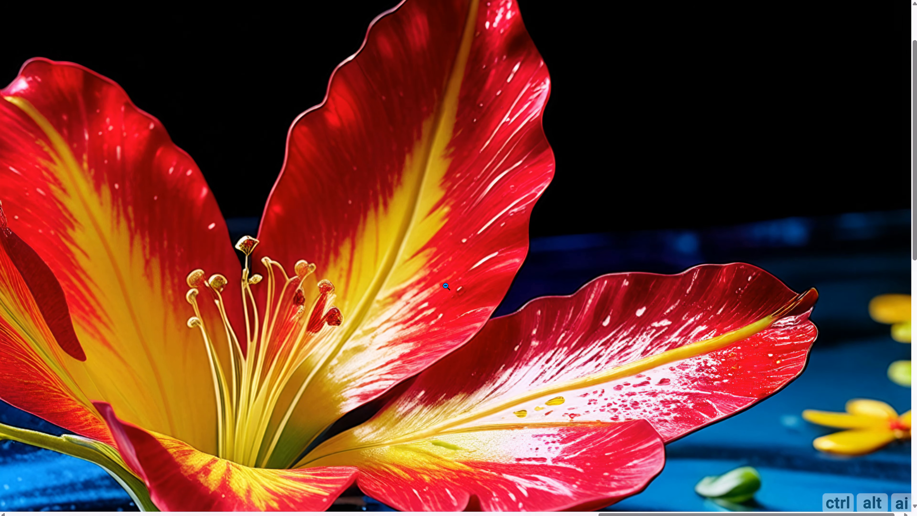
{"action": "scroll", "coordinate": [447, 286], "scroll_direction": "up", "scroll_amount": 2}
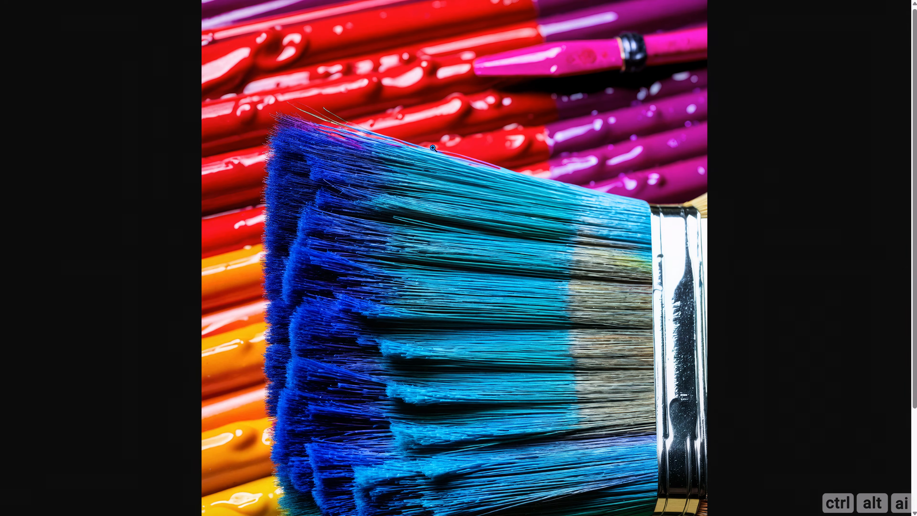
- Inspect the blue paintbrush image, examining its bristles and the glossy paint strokes behind them at full resolution
{"action": "scroll", "coordinate": [442, 173], "scroll_direction": "down", "scroll_amount": 3}
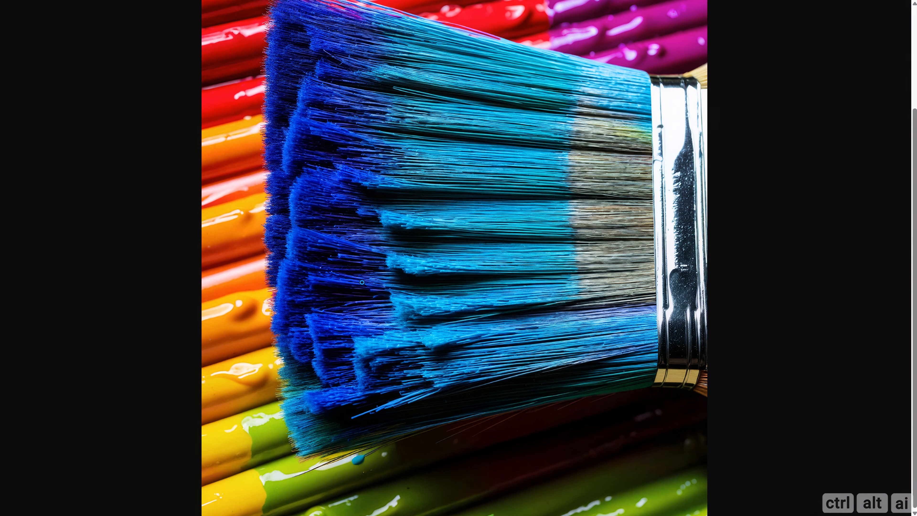
{"action": "left_click", "coordinate": [362, 281]}
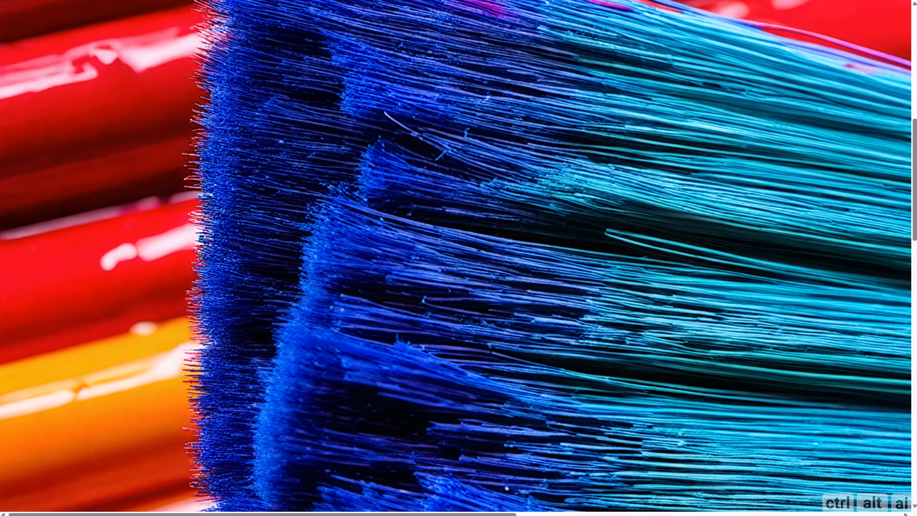
{"action": "scroll", "coordinate": [216, 249], "scroll_direction": "down", "scroll_amount": 5}
{"action": "scroll", "coordinate": [321, 260], "scroll_direction": "down", "scroll_amount": 10}
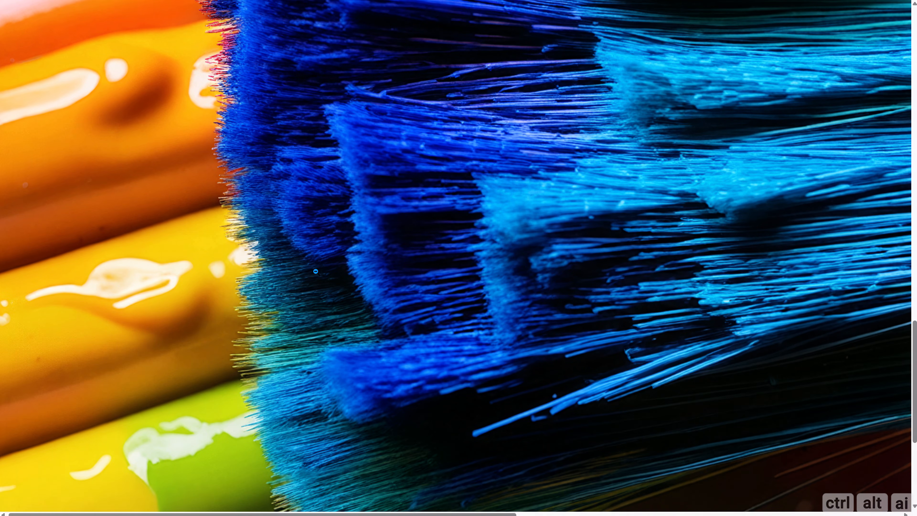
{"action": "scroll", "coordinate": [315, 271], "scroll_direction": "down", "scroll_amount": 3}
{"action": "scroll", "coordinate": [314, 268], "scroll_direction": "up", "scroll_amount": 6}
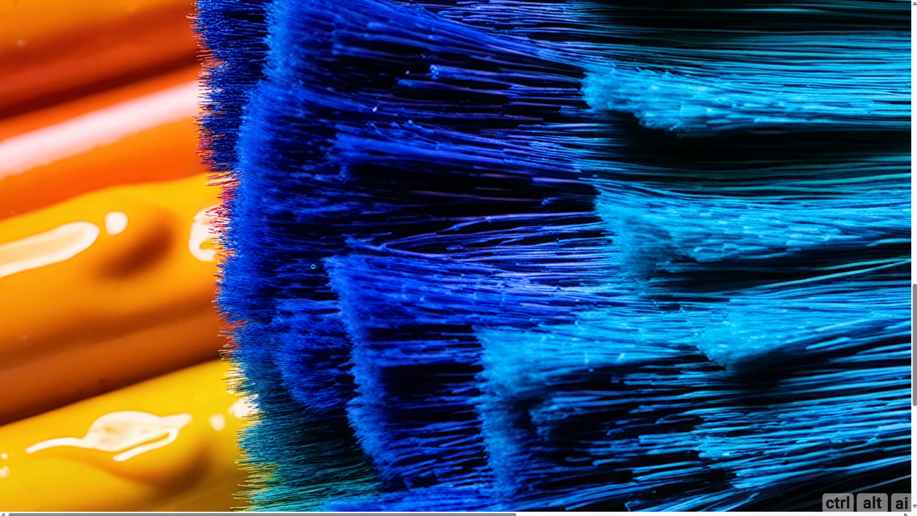
{"action": "scroll", "coordinate": [313, 266], "scroll_direction": "up", "scroll_amount": 5}
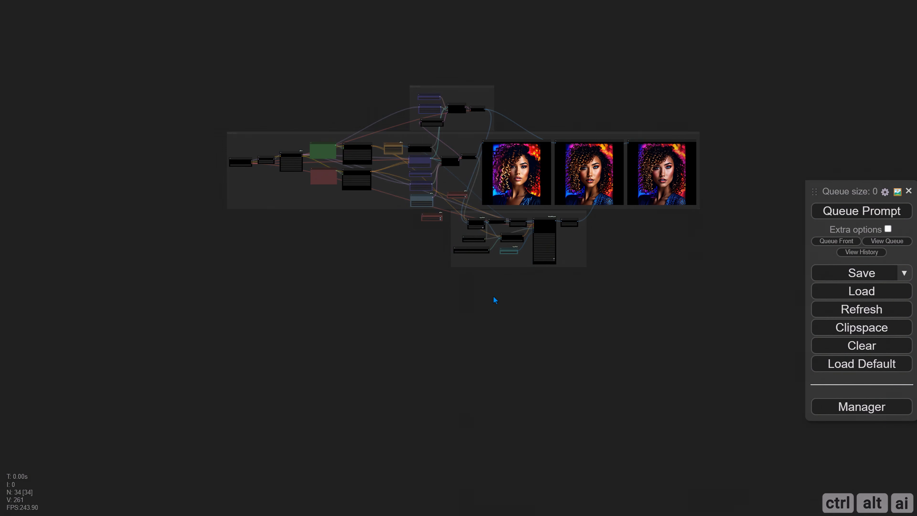
- Return to the workflow and add a Switch (Any) node on the empty canvas
{"action": "scroll", "coordinate": [448, 234], "scroll_direction": "up", "scroll_amount": 20}
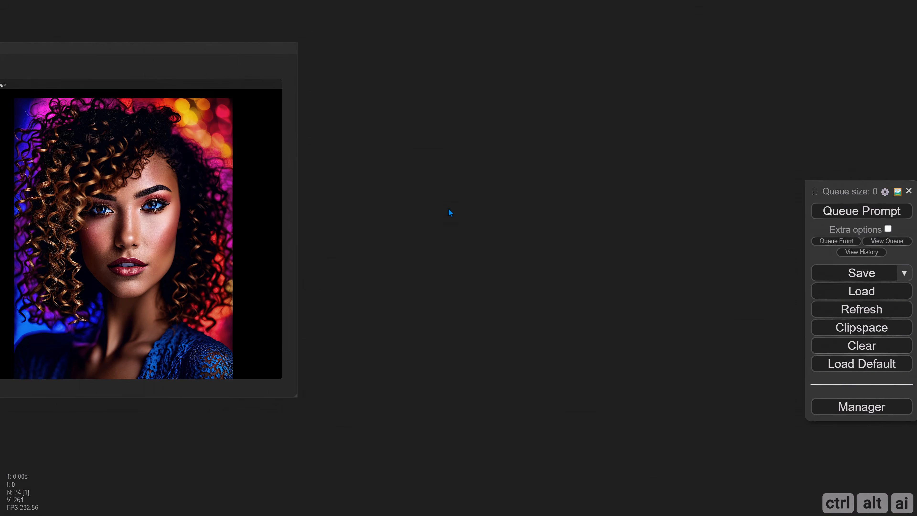
{"action": "left_click_drag", "start_coordinate": [461, 192], "coordinate": [236, 206]}
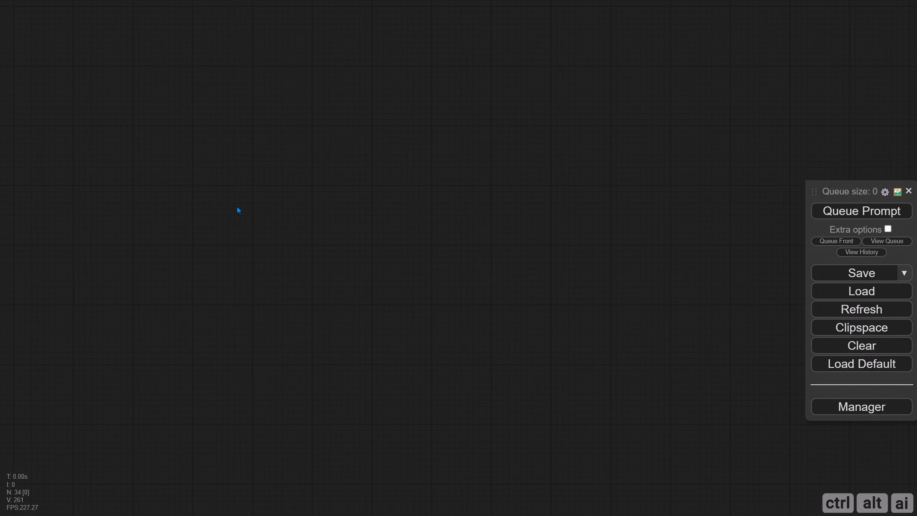
{"action": "double_click", "coordinate": [228, 167]}
{"action": "type", "text": "switch"}
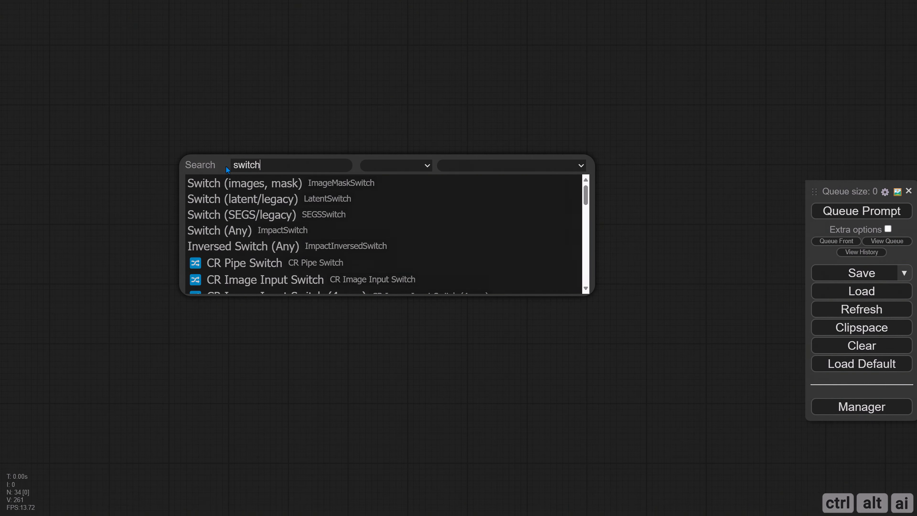
{"action": "left_click", "coordinate": [220, 231]}
- Move the Switch (Any) node near the samplers and connect the base VAE Decode image to input1 and the refine VAE Decode image to input2
{"action": "scroll", "coordinate": [189, 233], "scroll_direction": "down", "scroll_amount": 3}
{"action": "left_click_drag", "start_coordinate": [186, 233], "coordinate": [564, 296]}
{"action": "left_click_drag", "start_coordinate": [645, 255], "coordinate": [529, 188]}
{"action": "left_click_drag", "start_coordinate": [232, 166], "coordinate": [477, 199]}
{"action": "left_click_drag", "start_coordinate": [759, 248], "coordinate": [268, 240]}
{"action": "left_click_drag", "start_coordinate": [218, 260], "coordinate": [382, 137]}
{"action": "scroll", "coordinate": [263, 245], "scroll_direction": "up", "scroll_amount": 6}
{"action": "left_click_drag", "start_coordinate": [193, 389], "coordinate": [276, 181]}
{"action": "left_click_drag", "start_coordinate": [287, 79], "coordinate": [269, 143]}
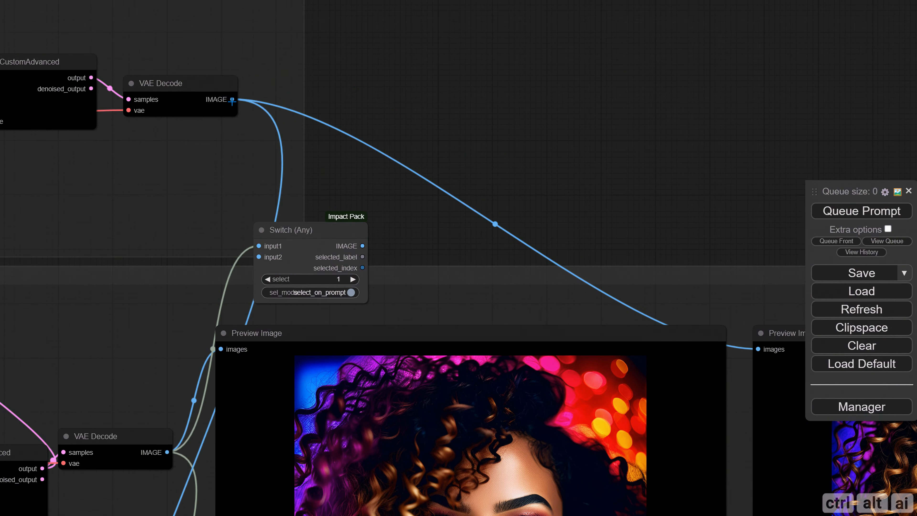
{"action": "left_click_drag", "start_coordinate": [232, 99], "coordinate": [259, 257]}
{"action": "scroll", "coordinate": [363, 202], "scroll_direction": "down", "scroll_amount": 15}
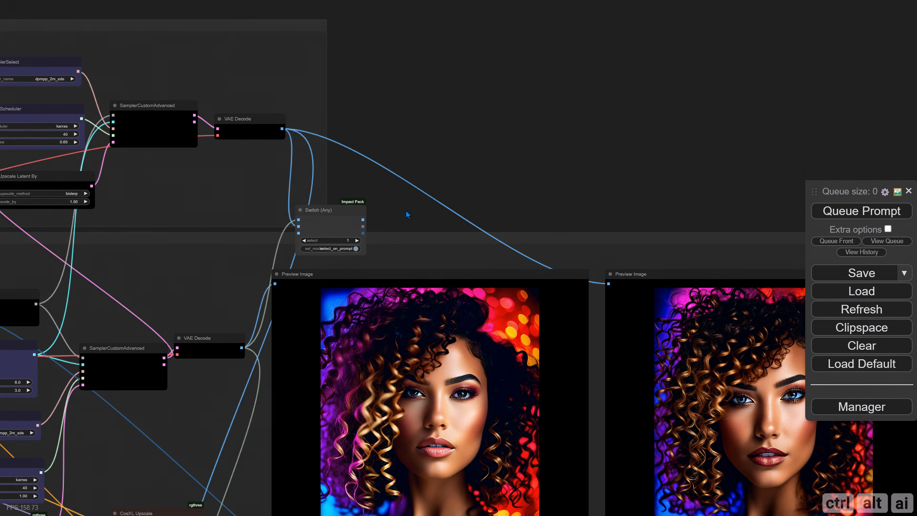
- Connect the Upscale Image By output to the switch's input3 and rename the switch "Select Output Image"
{"action": "scroll", "coordinate": [586, 320], "scroll_direction": "up", "scroll_amount": 14}
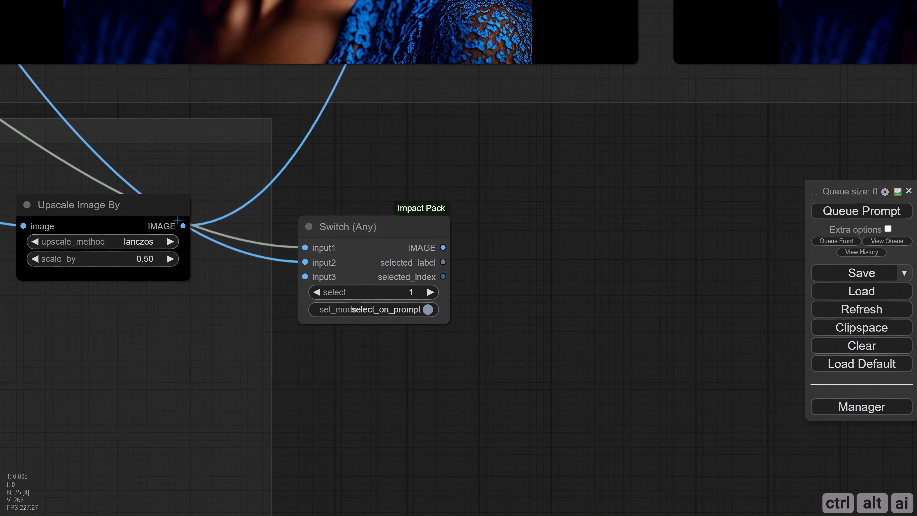
{"action": "left_click_drag", "start_coordinate": [182, 226], "coordinate": [305, 277]}
{"action": "right_click", "coordinate": [307, 277]}
{"action": "left_click", "coordinate": [320, 264]}
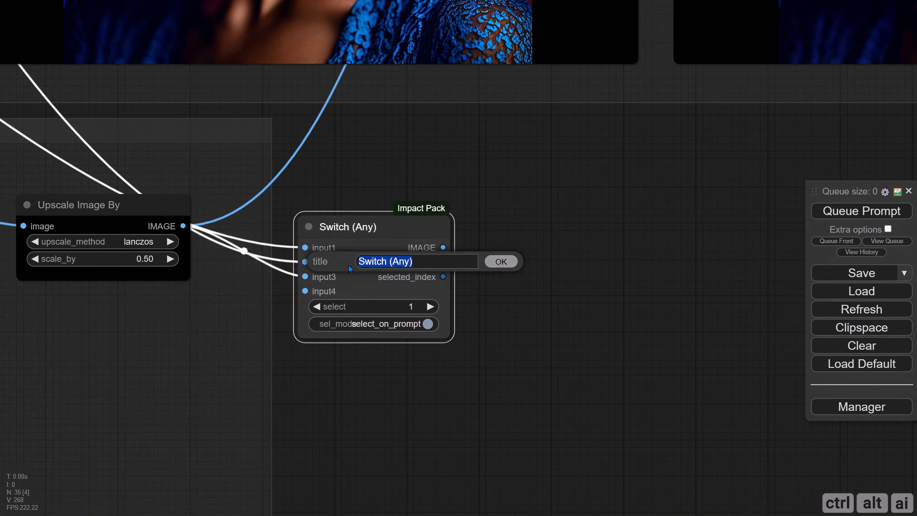
{"action": "type", "text": "Select Output Image"}
{"action": "key", "text": "Return"}
- Rename the switch's three connected input slots "Raw", "Refine" and "Upscale"
{"action": "right_click", "coordinate": [307, 248]}
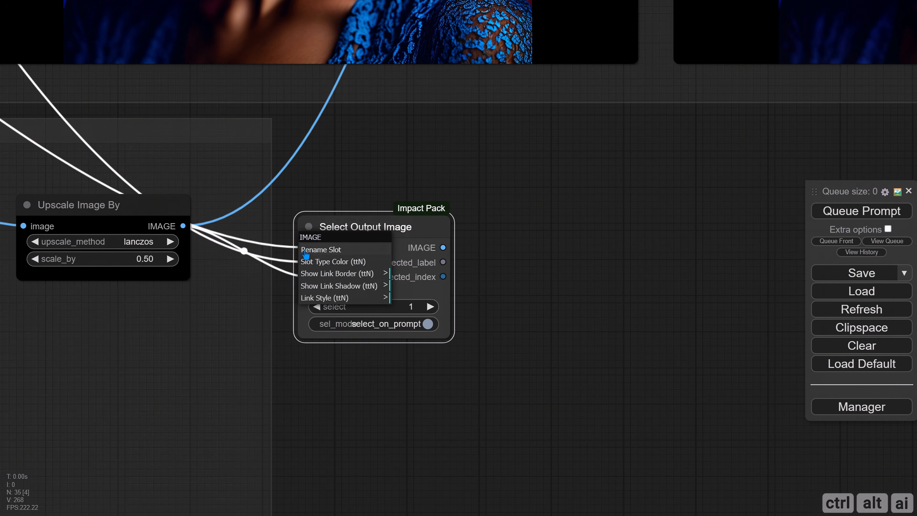
{"action": "left_click", "coordinate": [320, 250]}
{"action": "type", "text": "Raw"}
{"action": "key", "text": "Return"}
{"action": "right_click", "coordinate": [306, 262]}
{"action": "left_click", "coordinate": [319, 261]}
{"action": "type", "text": "Refine"}
{"action": "key", "text": "Return"}
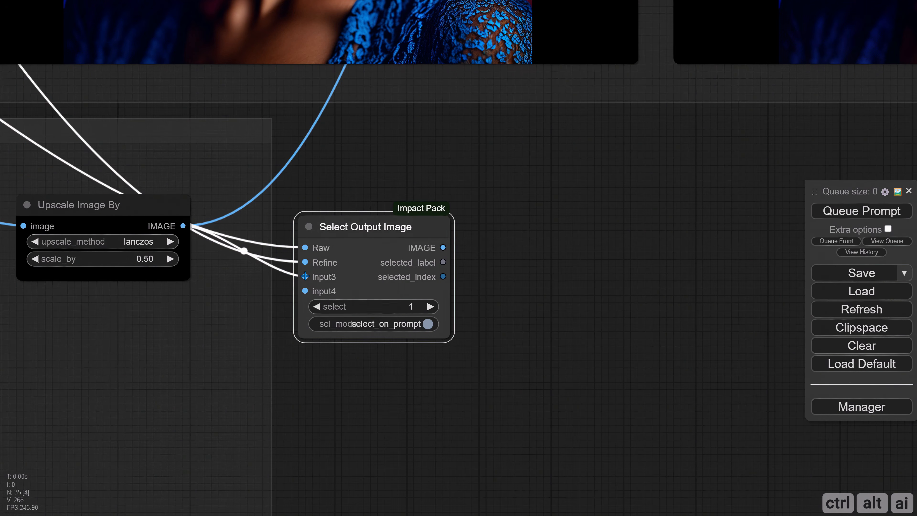
{"action": "right_click", "coordinate": [306, 277]}
{"action": "left_click", "coordinate": [319, 275]}
{"action": "type", "text": "Upscale"}
{"action": "key", "text": "Return"}
- Move the Select Output Image node onto the empty canvas beyond the Preview Image nodes
{"action": "scroll", "coordinate": [488, 341], "scroll_direction": "down", "scroll_amount": 9}
{"action": "left_click_drag", "start_coordinate": [439, 338], "coordinate": [222, 374]}
{"action": "left_click_drag", "start_coordinate": [146, 322], "coordinate": [681, 77]}
{"action": "left_click_drag", "start_coordinate": [686, 144], "coordinate": [130, 342]}
{"action": "left_click_drag", "start_coordinate": [125, 265], "coordinate": [104, 266]}
{"action": "scroll", "coordinate": [150, 270], "scroll_direction": "up", "scroll_amount": 4}
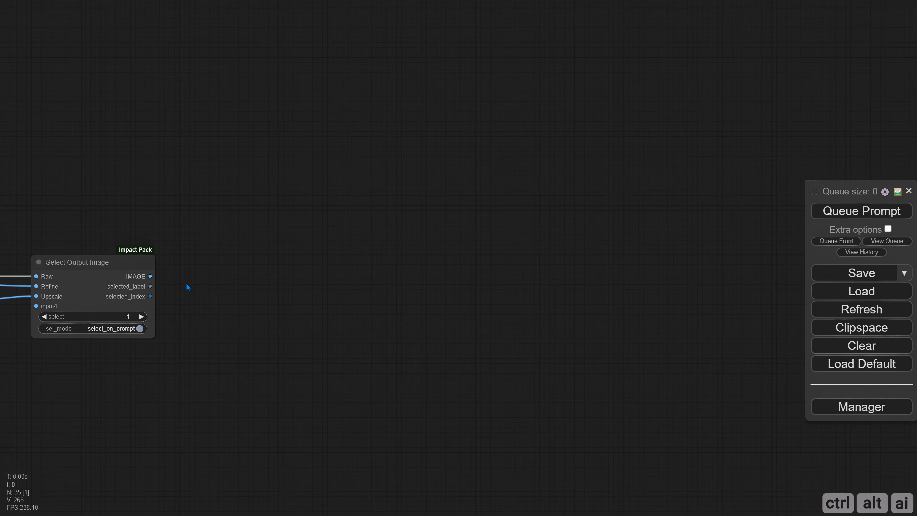
- Add an ImageScaleToTotalPixels node fed by the Select Output Image node's IMAGE output and set its upscale method to lanczos
{"action": "left_click_drag", "start_coordinate": [219, 270], "coordinate": [219, 271]}
{"action": "left_click", "coordinate": [228, 292]}
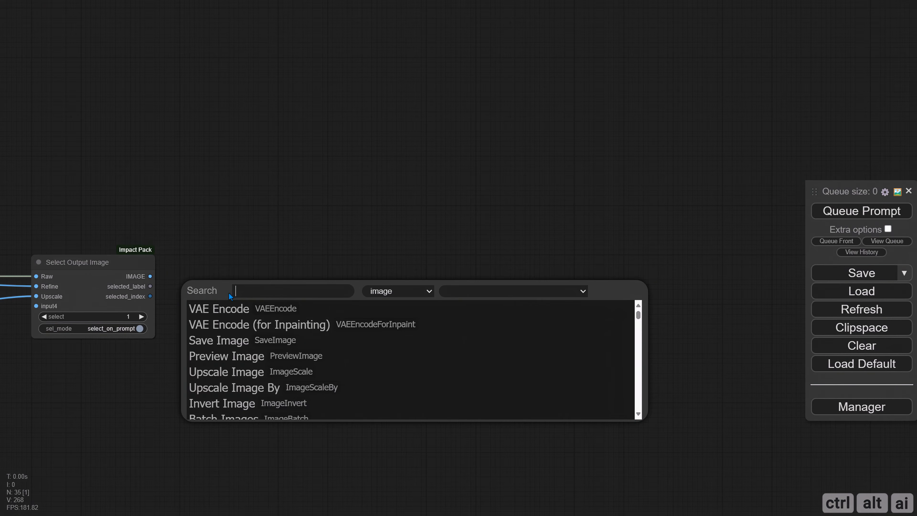
{"action": "type", "text": "imagescal"}
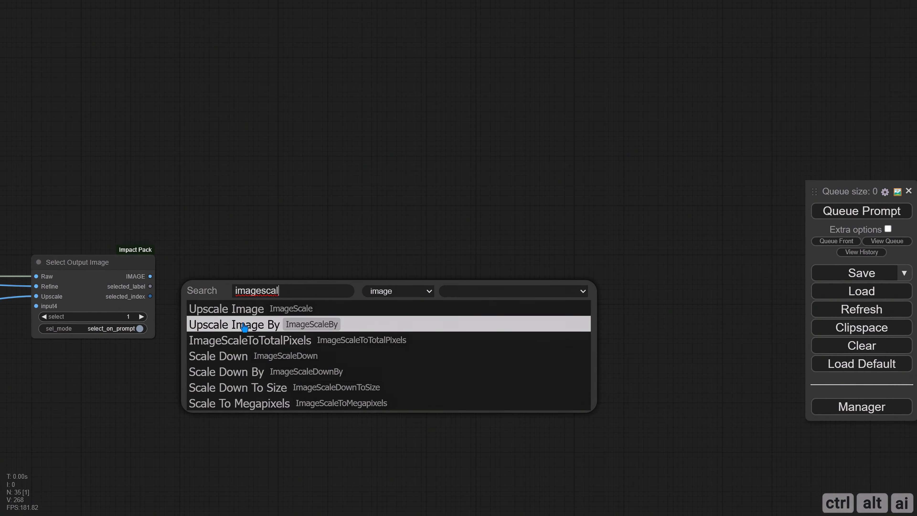
{"action": "left_click", "coordinate": [252, 340]}
{"action": "left_click_drag", "start_coordinate": [279, 282], "coordinate": [264, 277]}
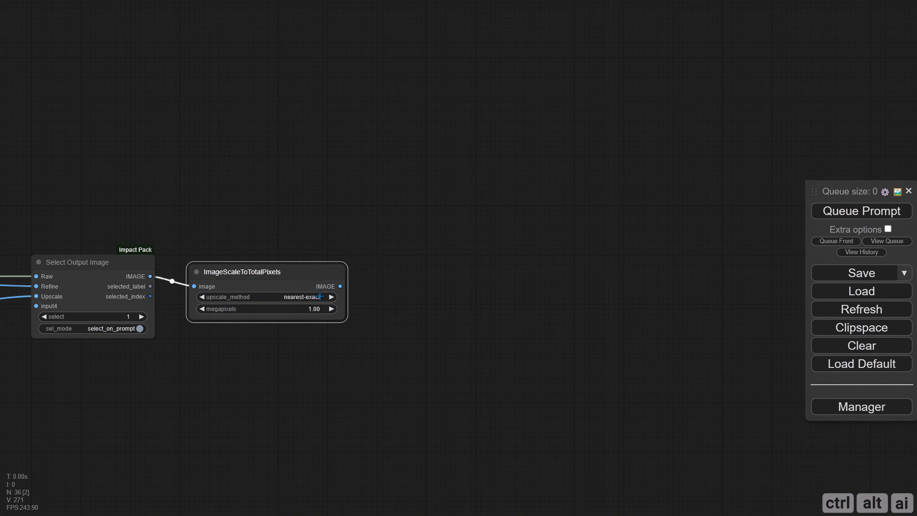
{"action": "left_click", "coordinate": [312, 297]}
{"action": "left_click", "coordinate": [335, 349]}
{"action": "left_click", "coordinate": [311, 349]}
{"action": "left_click_drag", "start_coordinate": [308, 347], "coordinate": [316, 200]}
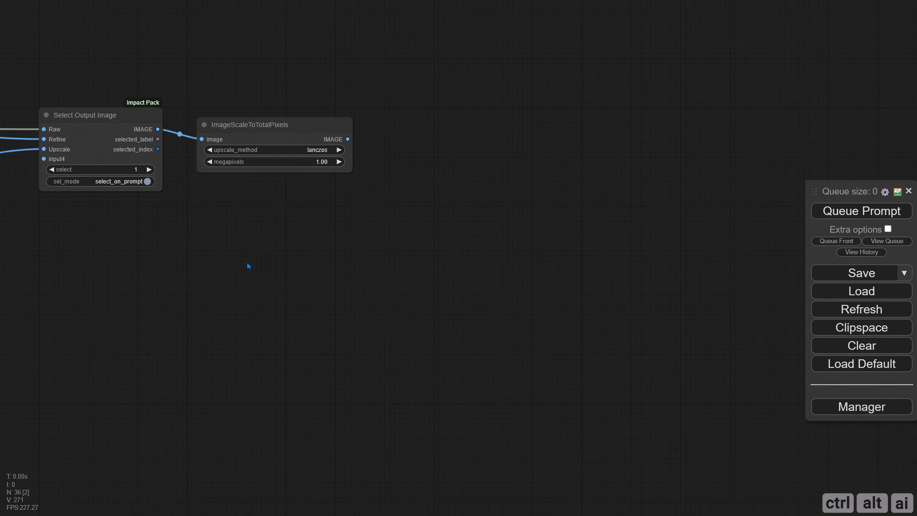
- Add a Load Image node below the ImageScaleToTotalPixels node and enlarge it to show its picture
{"action": "scroll", "coordinate": [241, 266], "scroll_direction": "down", "scroll_amount": 1}
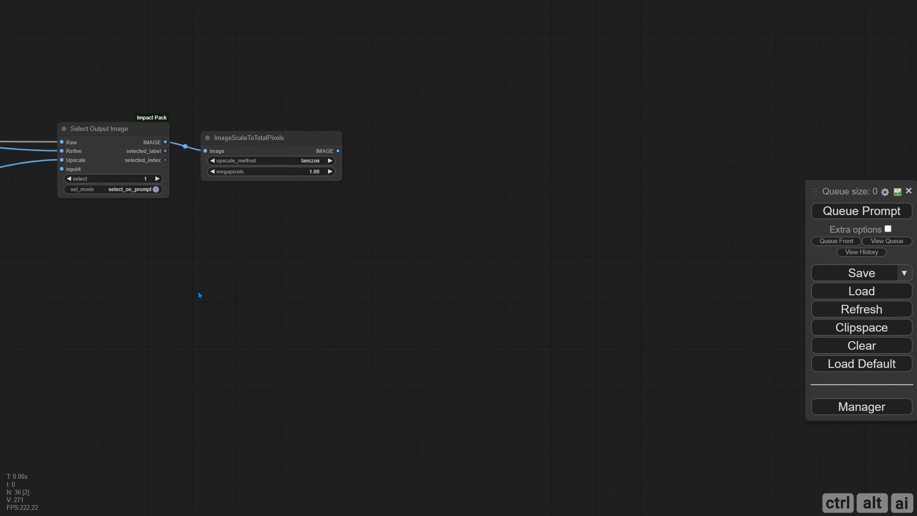
{"action": "double_click", "coordinate": [204, 267]}
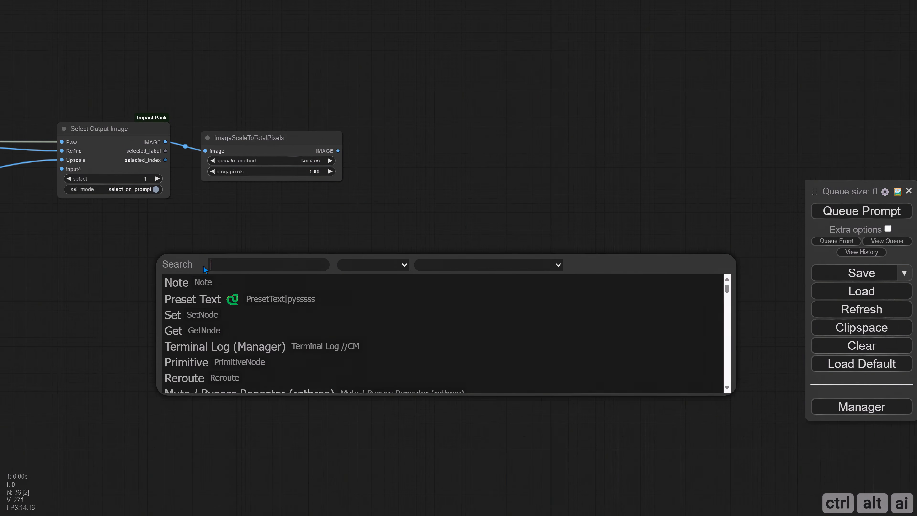
{"action": "type", "text": "load"}
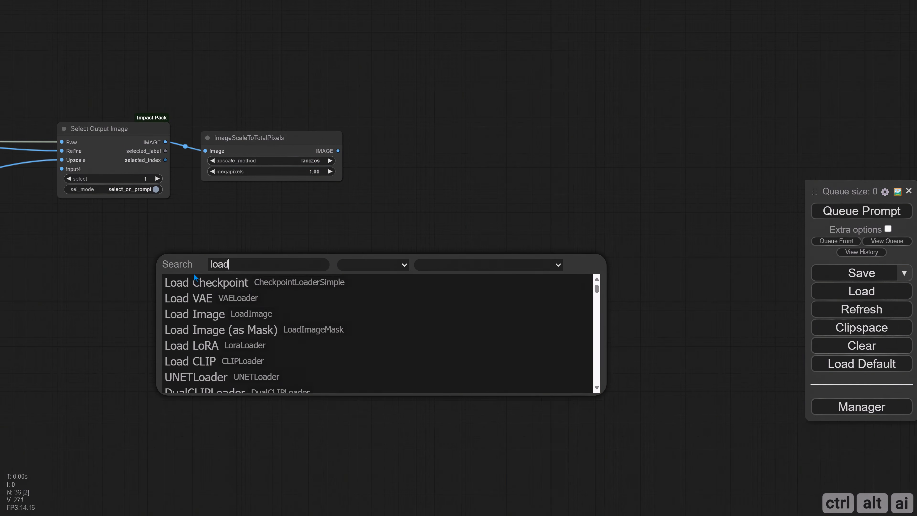
{"action": "key", "text": "Down"}
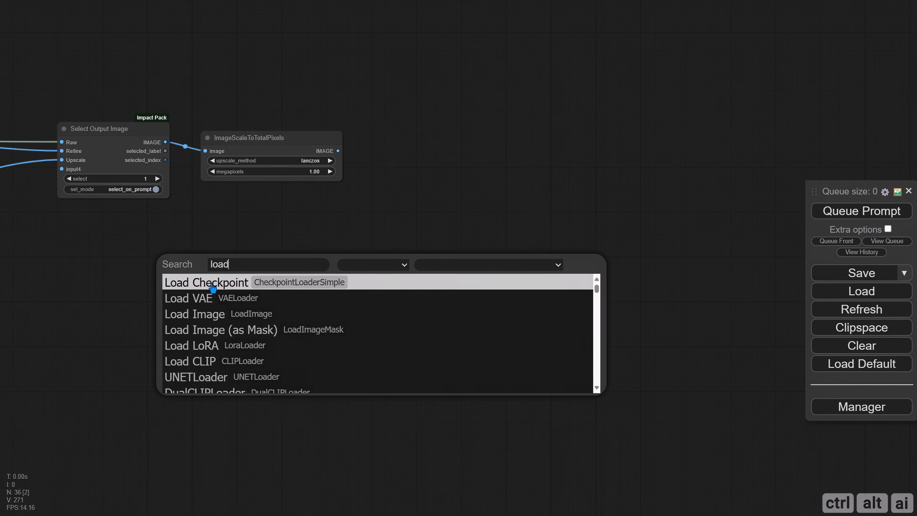
{"action": "key", "text": "Down"}
{"action": "key", "text": "Down"}
{"action": "key", "text": "Return"}
{"action": "left_click_drag", "start_coordinate": [342, 401], "coordinate": [407, 459]}
{"action": "left_click_drag", "start_coordinate": [475, 371], "coordinate": [394, 348]}
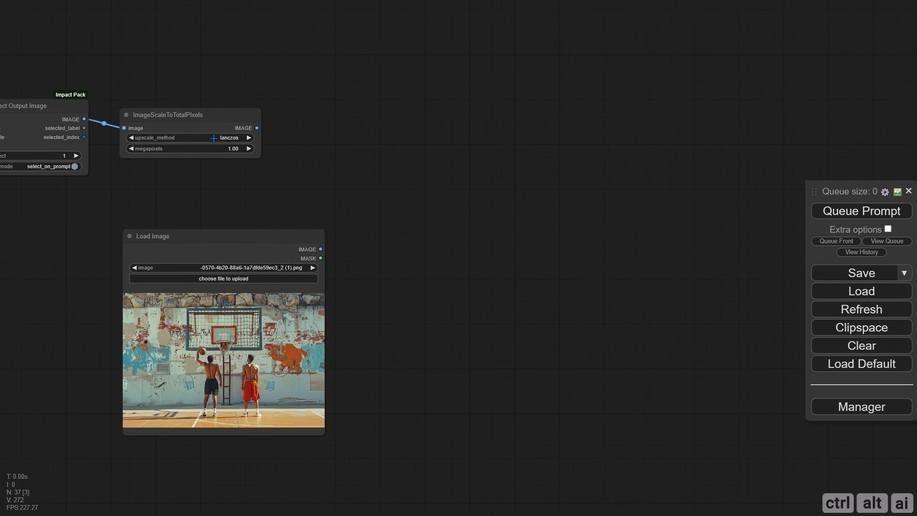
- Duplicate the ImageScaleToTotalPixels node beside Load Image and connect the loaded image to its image input
{"action": "left_click_drag", "start_coordinate": [193, 117], "coordinate": [430, 261]}
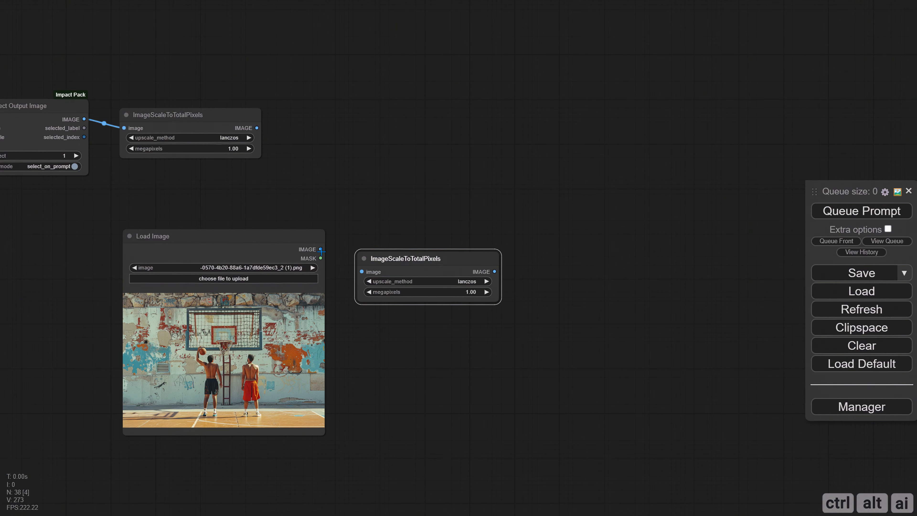
{"action": "left_click_drag", "start_coordinate": [320, 249], "coordinate": [362, 271]}
{"action": "left_click_drag", "start_coordinate": [381, 207], "coordinate": [282, 207]}
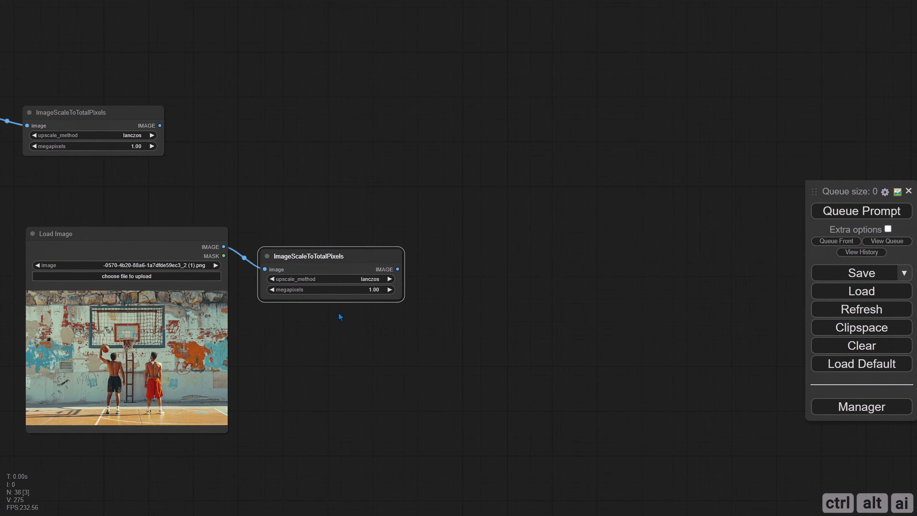
- Add a Switch (Any) node beyond the second ImageScaleToTotalPixels node
{"action": "left_click_drag", "start_coordinate": [313, 236], "coordinate": [254, 207]}
{"action": "scroll", "coordinate": [254, 206], "scroll_direction": "down", "scroll_amount": 2}
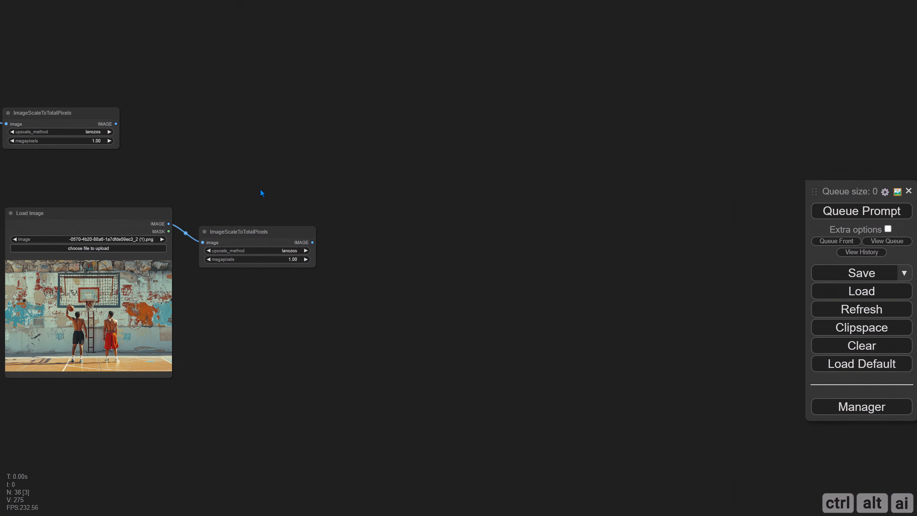
{"action": "double_click", "coordinate": [349, 235]}
{"action": "type", "text": "switch"}
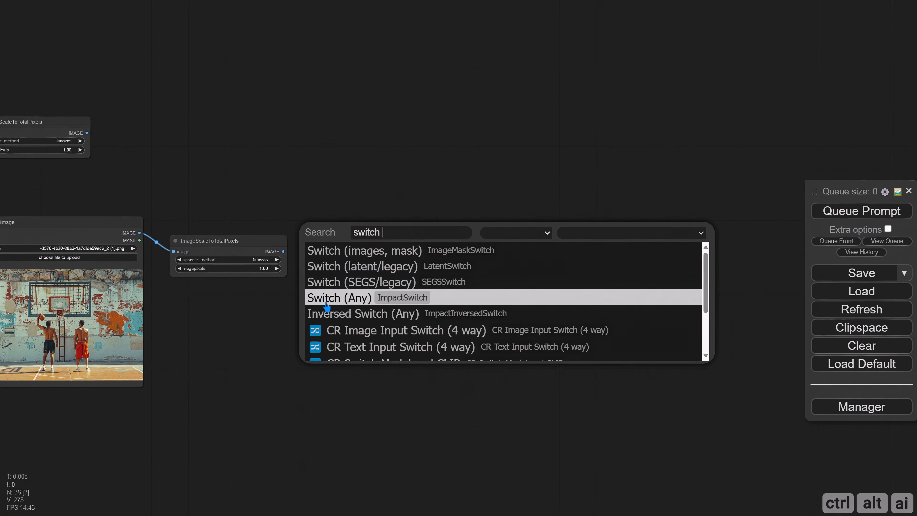
{"action": "left_click", "coordinate": [333, 299]}
{"action": "scroll", "coordinate": [370, 214], "scroll_direction": "up", "scroll_amount": 5}
{"action": "left_click_drag", "start_coordinate": [369, 214], "coordinate": [361, 228]}
{"action": "left_click_drag", "start_coordinate": [214, 160], "coordinate": [318, 210]}
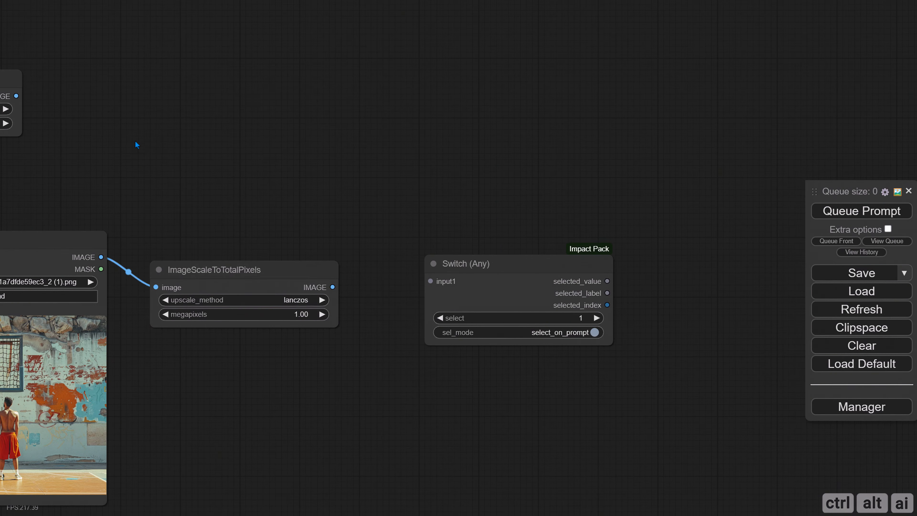
- Connect the first ImageScaleToTotalPixels output to the Switch (Any) node's input1 and the second one's output to input2
{"action": "scroll", "coordinate": [111, 141], "scroll_direction": "down", "scroll_amount": 2}
{"action": "left_click_drag", "start_coordinate": [35, 103], "coordinate": [376, 256]}
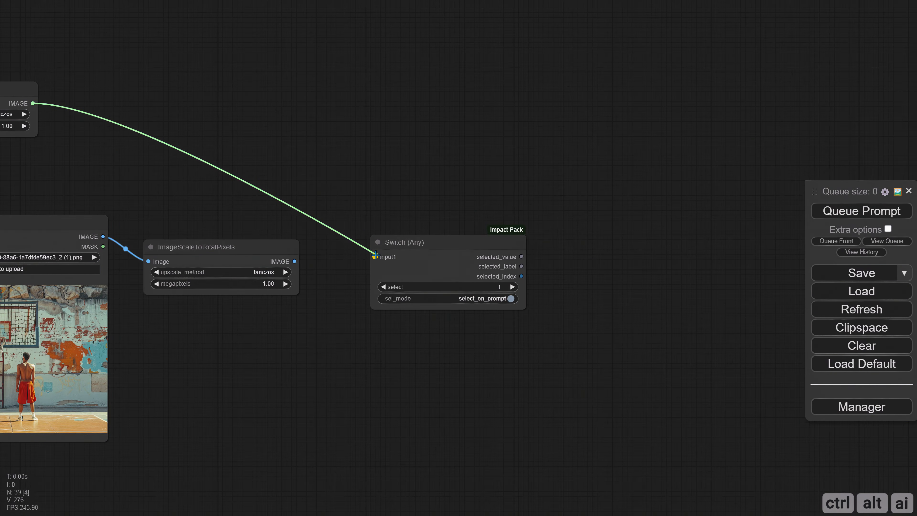
{"action": "left_click_drag", "start_coordinate": [295, 261], "coordinate": [375, 266]}
- Retitle the Switch (Any) node as "Select Image Input"
{"action": "scroll", "coordinate": [470, 320], "scroll_direction": "up", "scroll_amount": 7}
{"action": "right_click", "coordinate": [283, 165]}
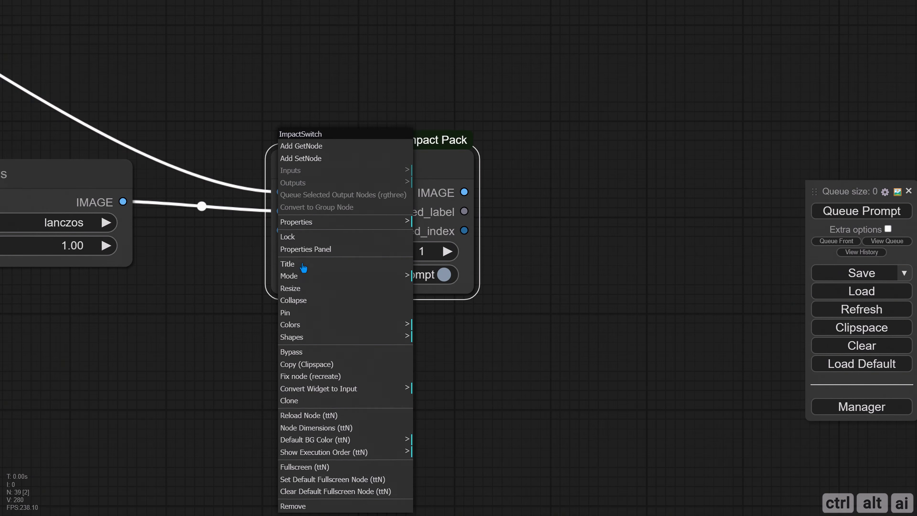
{"action": "left_click", "coordinate": [304, 266]}
{"action": "type", "text": "Select Image Input"}
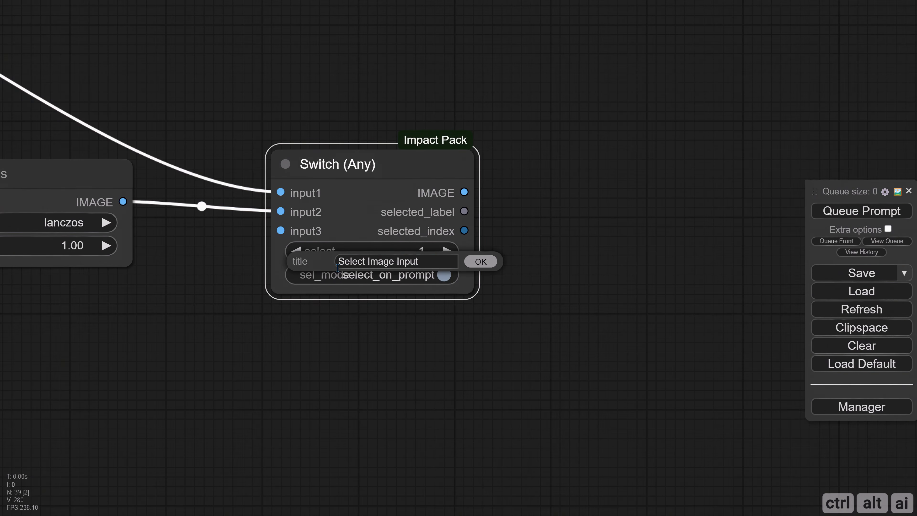
{"action": "key", "text": "Return"}
- Rename the switch's first two inputs "CosXL Image" and "Custom Image" and widen the node slightly
{"action": "double_click", "coordinate": [289, 192]}
{"action": "type", "text": "CosXL Image"}
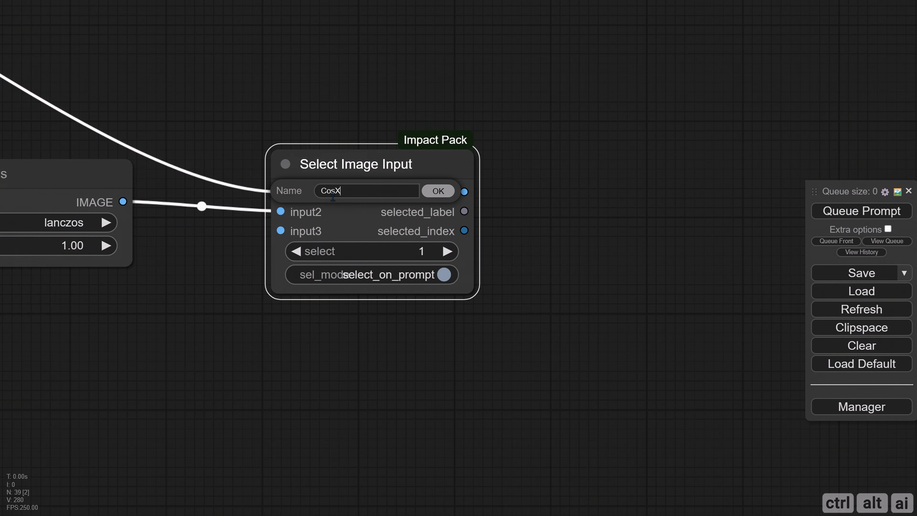
{"action": "key", "text": "Return"}
{"action": "double_click", "coordinate": [310, 209]}
{"action": "type", "text": "Custom Image"}
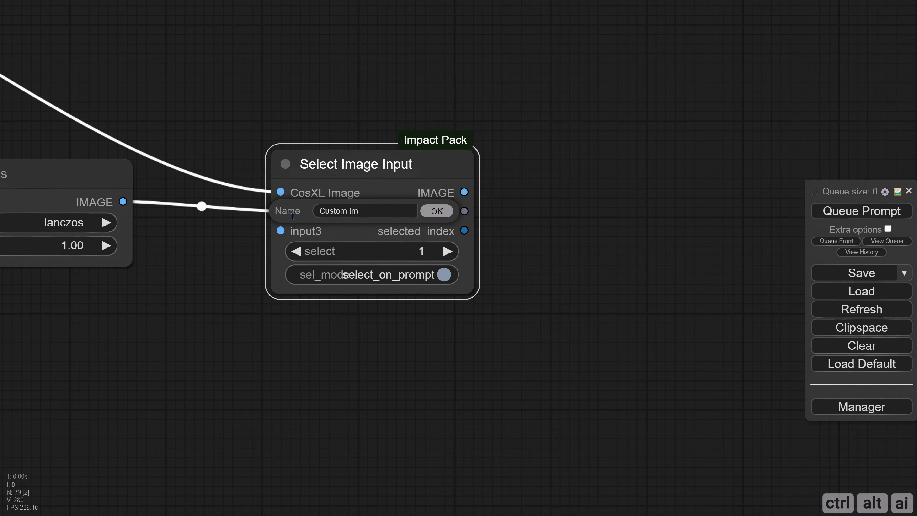
{"action": "key", "text": "Return"}
{"action": "left_click_drag", "start_coordinate": [477, 292], "coordinate": [506, 291]}
{"action": "scroll", "coordinate": [460, 314], "scroll_direction": "down", "scroll_amount": 1}
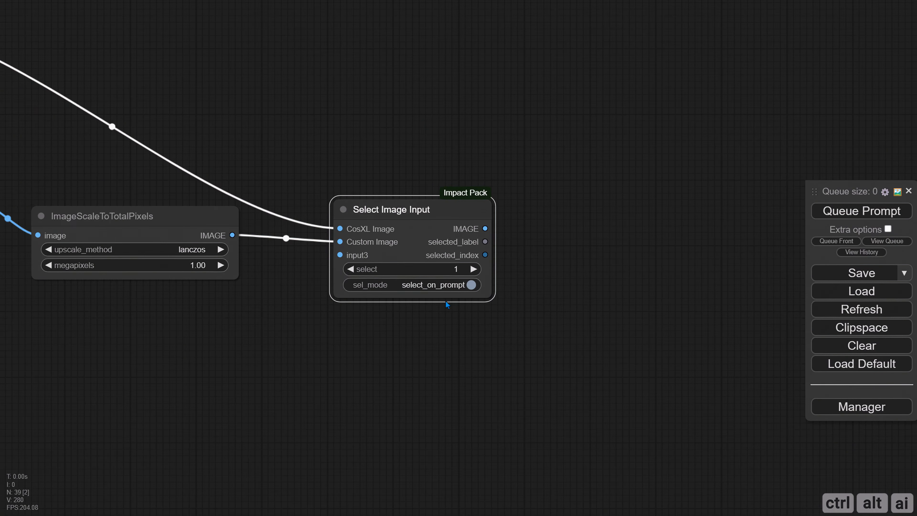
- Paste a copy of the main CosXL node chain with its connections and place it beyond the original Preview Image nodes
{"action": "scroll", "coordinate": [446, 301], "scroll_direction": "down", "scroll_amount": 5}
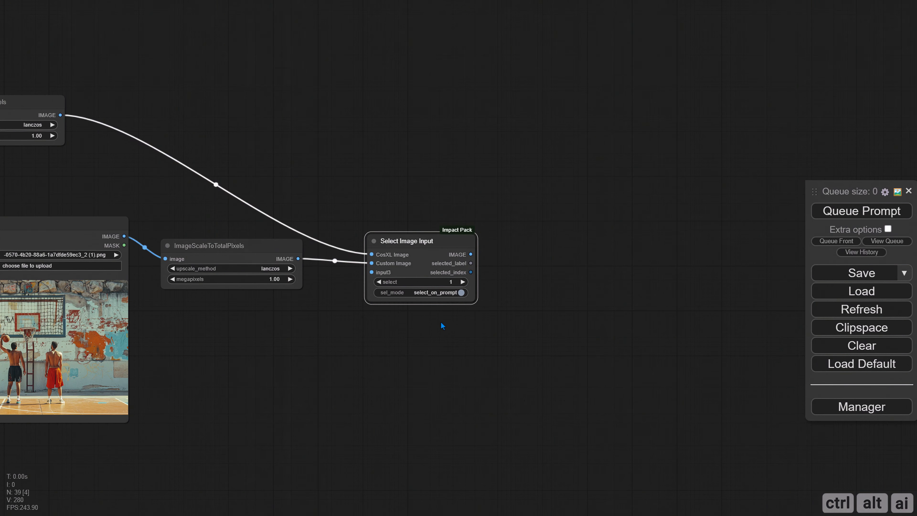
{"action": "scroll", "coordinate": [458, 344], "scroll_direction": "down", "scroll_amount": 10}
{"action": "left_click_drag", "start_coordinate": [230, 441], "coordinate": [670, 419]}
{"action": "scroll", "coordinate": [590, 411], "scroll_direction": "down", "scroll_amount": 2}
{"action": "left_click_drag", "start_coordinate": [105, 268], "coordinate": [496, 306]}
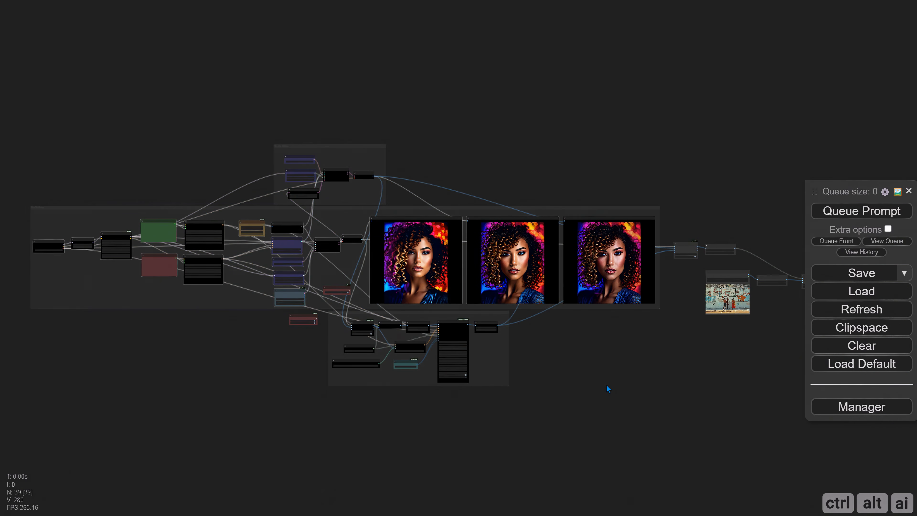
{"action": "left_click_drag", "start_coordinate": [608, 390], "coordinate": [147, 377]}
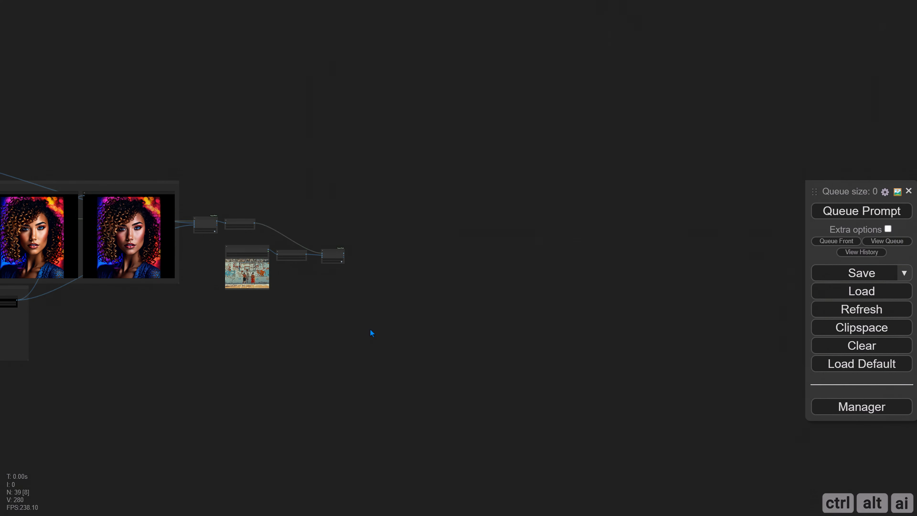
{"action": "key", "text": "ctrl+shift+v"}
{"action": "left_click_drag", "start_coordinate": [393, 354], "coordinate": [240, 200]}
{"action": "scroll", "coordinate": [362, 283], "scroll_direction": "up", "scroll_amount": 10}
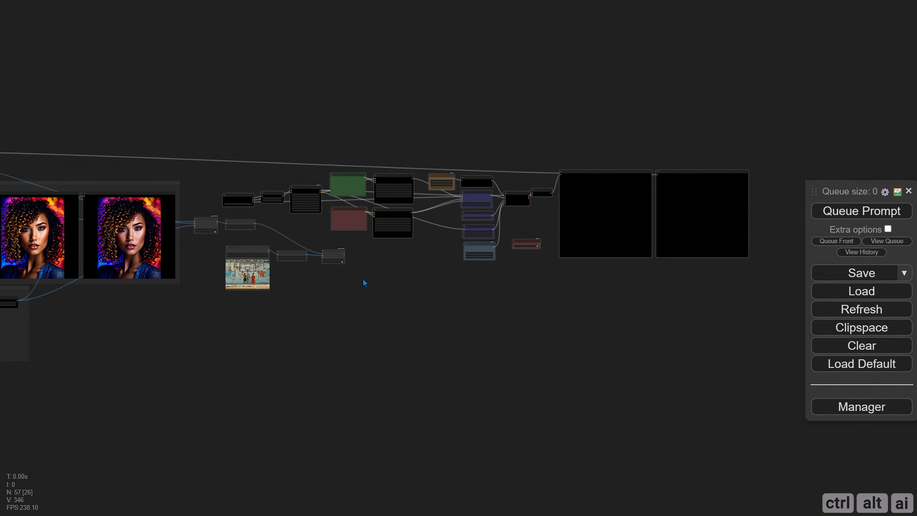
- Arrange Load Image, the second ImageScaleToTotalPixels and Select Image Input compactly below the copied checkpoint and LoRA nodes
{"action": "left_click_drag", "start_coordinate": [369, 361], "coordinate": [479, 453]}
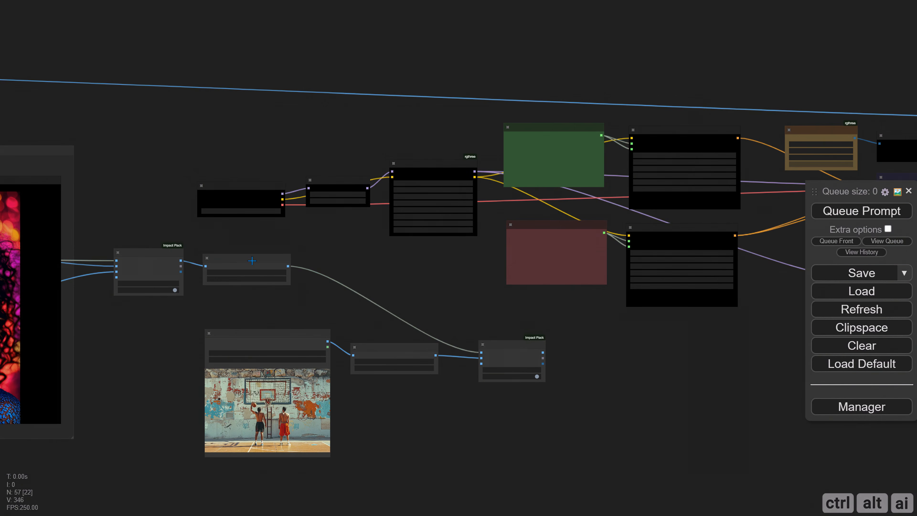
{"action": "scroll", "coordinate": [279, 314], "scroll_direction": "up", "scroll_amount": 4}
{"action": "left_click_drag", "start_coordinate": [254, 341], "coordinate": [242, 304]}
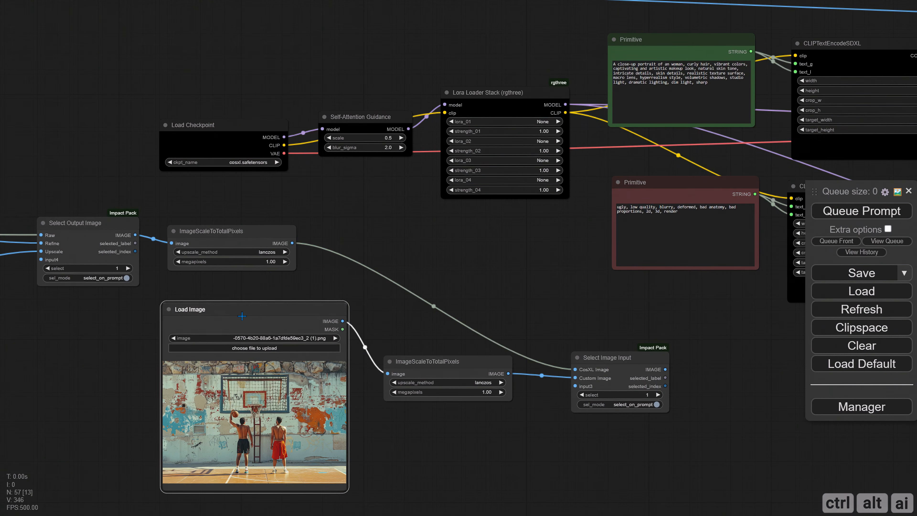
{"action": "left_click_drag", "start_coordinate": [426, 362], "coordinate": [403, 321]}
{"action": "left_click_drag", "start_coordinate": [640, 375], "coordinate": [584, 309]}
{"action": "left_click_drag", "start_coordinate": [256, 305], "coordinate": [228, 309]}
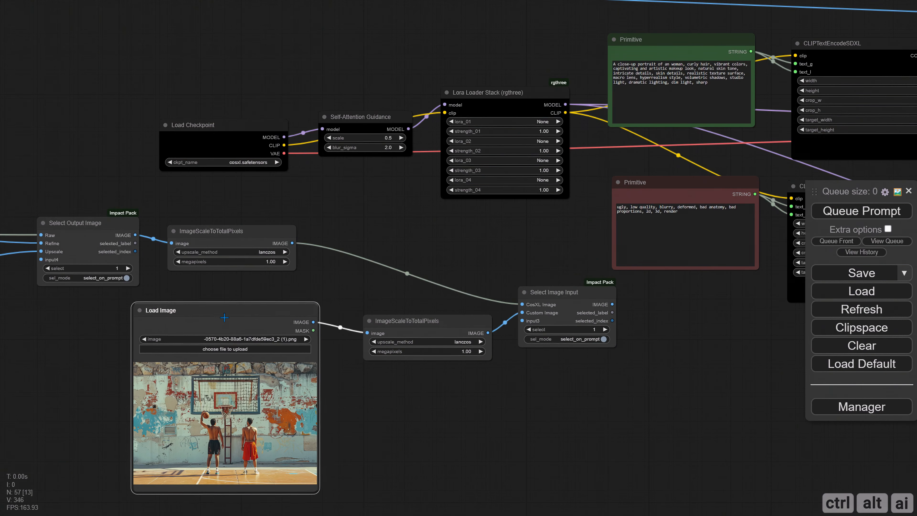
- Set the copied Load Checkpoint to cosxl_edit.safetensors and shift the copied Lora Loader Stack slightly lower
{"action": "left_click_drag", "start_coordinate": [386, 207], "coordinate": [284, 255]}
{"action": "scroll", "coordinate": [189, 244], "scroll_direction": "up", "scroll_amount": 4}
{"action": "left_click_drag", "start_coordinate": [190, 244], "coordinate": [310, 262]}
{"action": "left_click", "coordinate": [252, 216]}
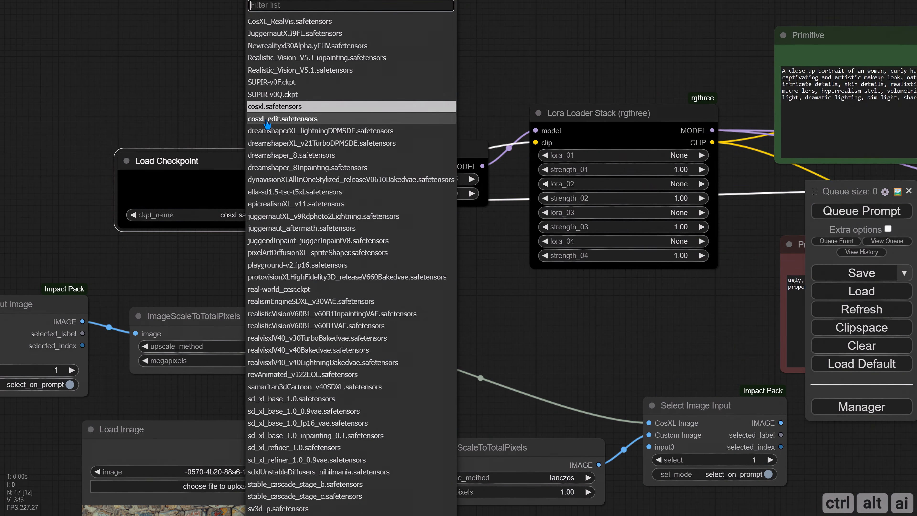
{"action": "left_click", "coordinate": [277, 118]}
{"action": "left_click_drag", "start_coordinate": [390, 211], "coordinate": [243, 202]}
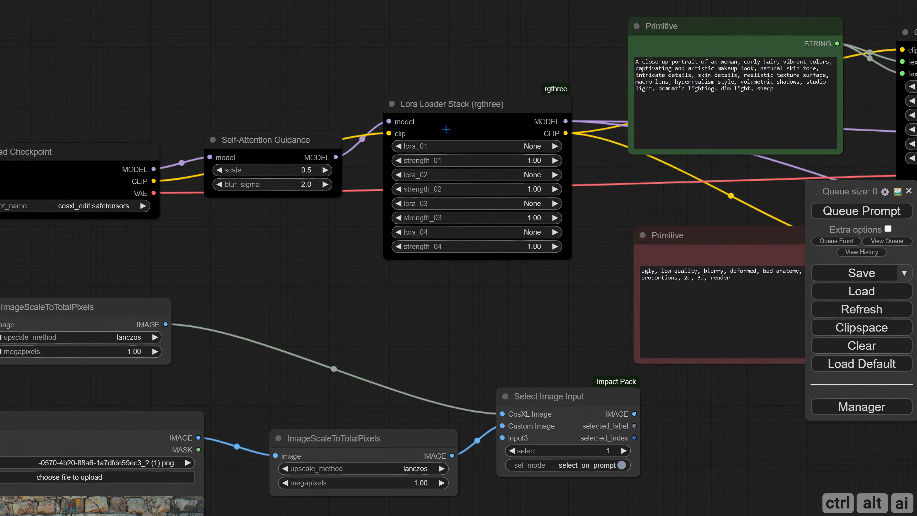
{"action": "left_click_drag", "start_coordinate": [446, 130], "coordinate": [464, 195]}
- Delete the copied positive and negative prompt Primitive nodes feeding the CLIPTextEncodeSDXL nodes
{"action": "left_click_drag", "start_coordinate": [376, 281], "coordinate": [142, 252]}
{"action": "scroll", "coordinate": [549, 374], "scroll_direction": "down", "scroll_amount": 2}
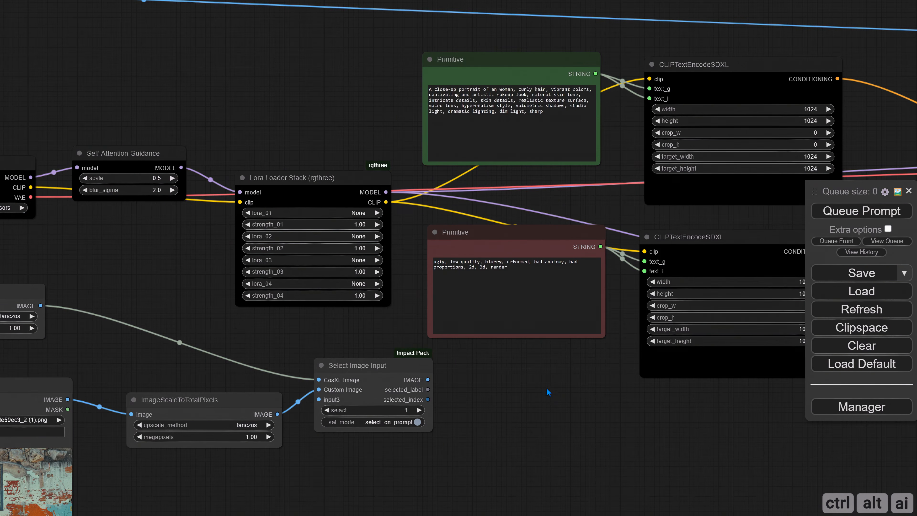
{"action": "left_click_drag", "start_coordinate": [547, 389], "coordinate": [416, 407]}
{"action": "left_click", "coordinate": [437, 80]}
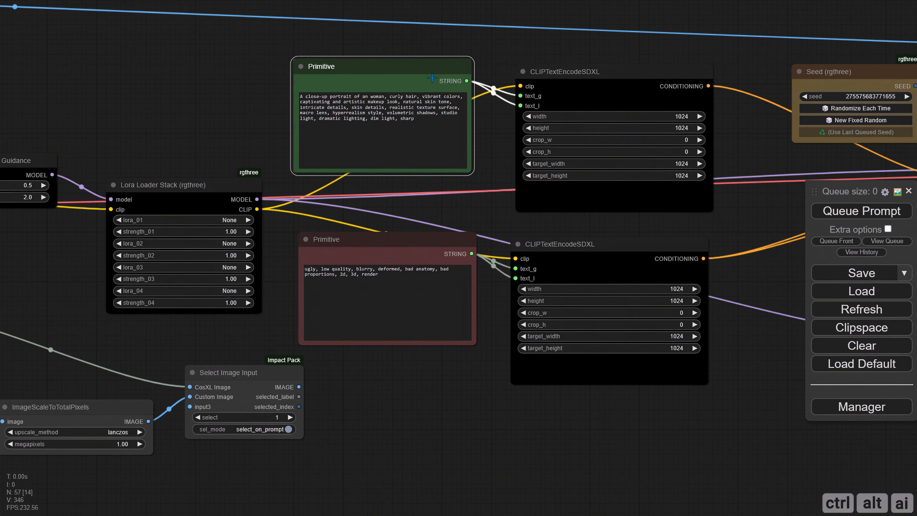
{"action": "key", "text": "Delete"}
{"action": "left_click", "coordinate": [425, 253]}
{"action": "key", "text": "Delete"}
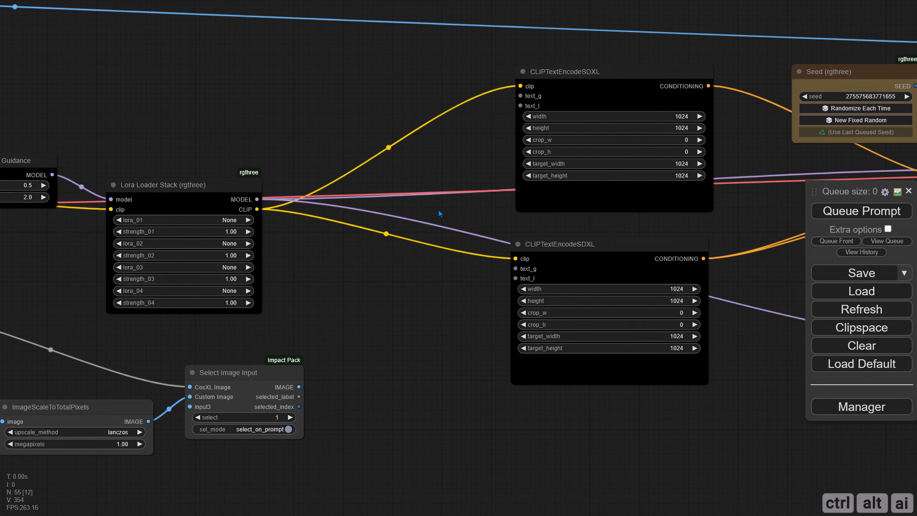
- Move the copied seed, noise, guider, sampler and preview nodes together farther away from the CLIPTextEncodeSDXL nodes
{"action": "left_click_drag", "start_coordinate": [439, 211], "coordinate": [261, 211]}
{"action": "scroll", "coordinate": [377, 230], "scroll_direction": "down", "scroll_amount": 2}
{"action": "scroll", "coordinate": [377, 229], "scroll_direction": "down", "scroll_amount": 4}
{"action": "left_click_drag", "start_coordinate": [521, 262], "coordinate": [304, 257]}
{"action": "scroll", "coordinate": [495, 264], "scroll_direction": "down", "scroll_amount": 3}
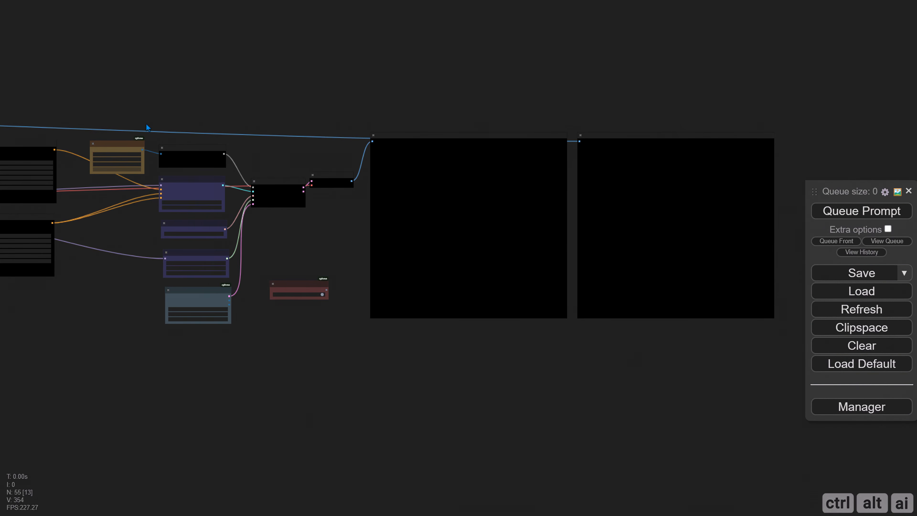
{"action": "left_click_drag", "start_coordinate": [117, 102], "coordinate": [617, 383]}
{"action": "left_click_drag", "start_coordinate": [159, 171], "coordinate": [348, 180]}
{"action": "left_click_drag", "start_coordinate": [125, 202], "coordinate": [331, 210]}
{"action": "scroll", "coordinate": [332, 210], "scroll_direction": "up", "scroll_amount": 8}
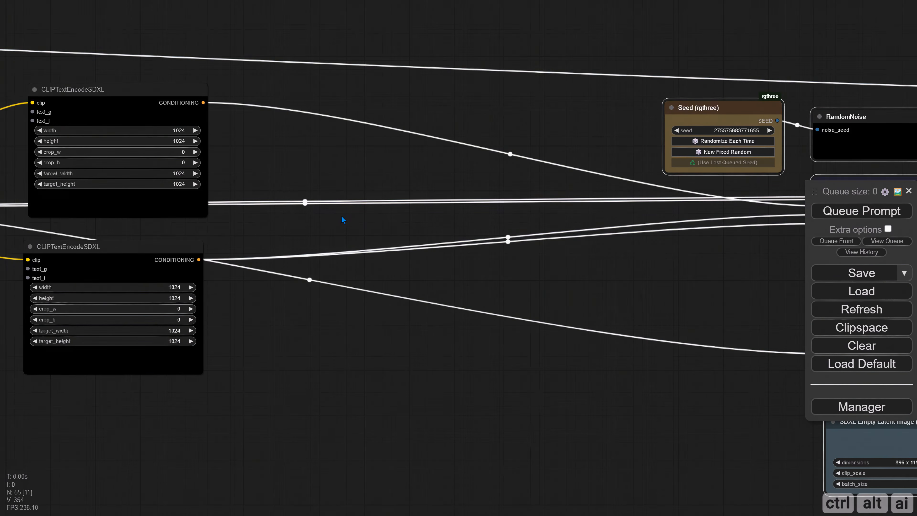
{"action": "left_click", "coordinate": [342, 216]}
- Move both copied CLIPTextEncodeSDXL nodes close to the Seed node, leaving space after the Lora Loader Stack
{"action": "scroll", "coordinate": [343, 213], "scroll_direction": "down", "scroll_amount": 1}
{"action": "left_click_drag", "start_coordinate": [381, 181], "coordinate": [455, 199]}
{"action": "left_click_drag", "start_coordinate": [222, 129], "coordinate": [553, 142]}
{"action": "left_click_drag", "start_coordinate": [284, 287], "coordinate": [620, 299]}
{"action": "left_click_drag", "start_coordinate": [180, 312], "coordinate": [336, 320]}
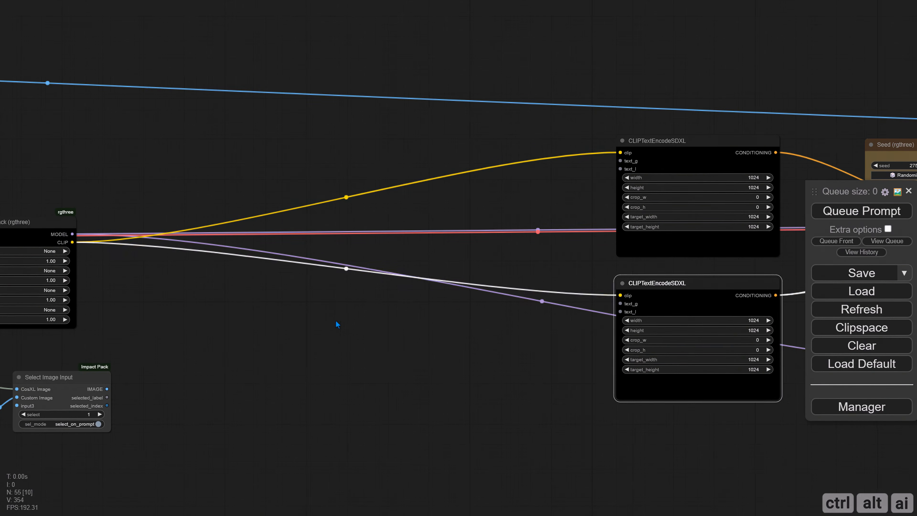
- Open the list of node categories for adding a node between the Lora Loader Stack and the CLIPTextEncodeSDXL nodes
{"action": "left_click", "coordinate": [336, 322]}
{"action": "right_click", "coordinate": [391, 158]}
{"action": "left_click", "coordinate": [402, 162]}
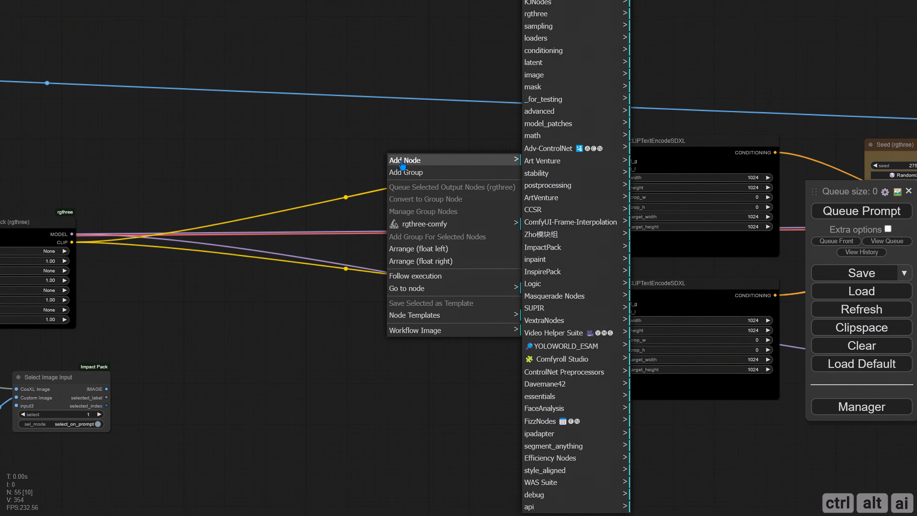
- Add a Comfyroll CR Text Input Switch node in the empty space before the upper CLIPTextEncodeSDXL node
{"action": "left_click", "coordinate": [562, 359]}
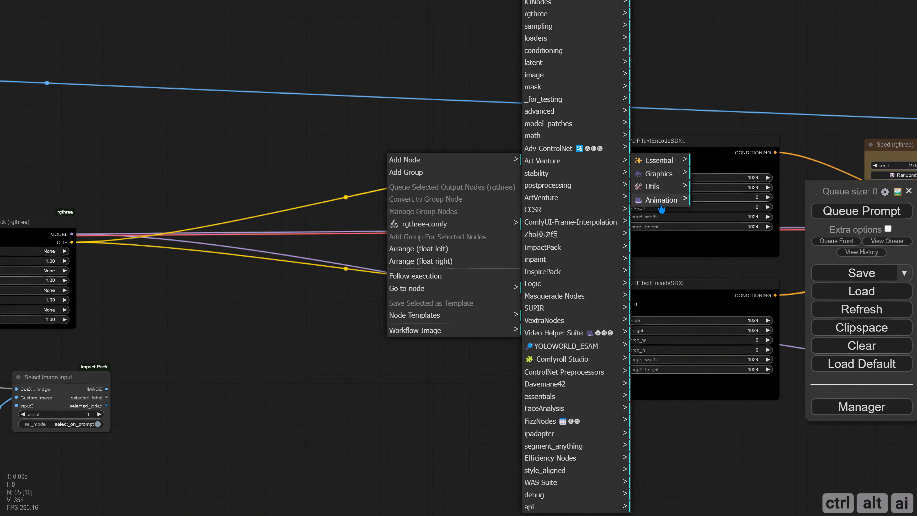
{"action": "left_click", "coordinate": [661, 188]}
{"action": "left_click", "coordinate": [714, 164]}
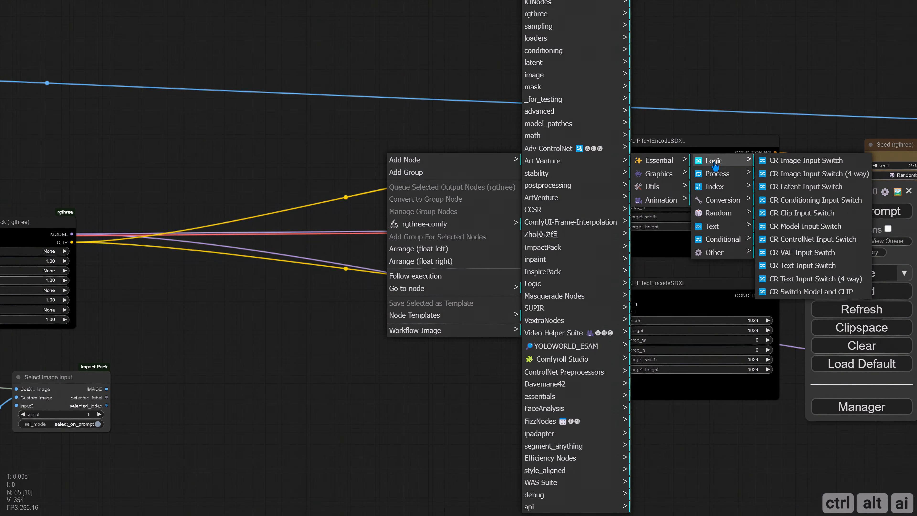
{"action": "left_click", "coordinate": [803, 266]}
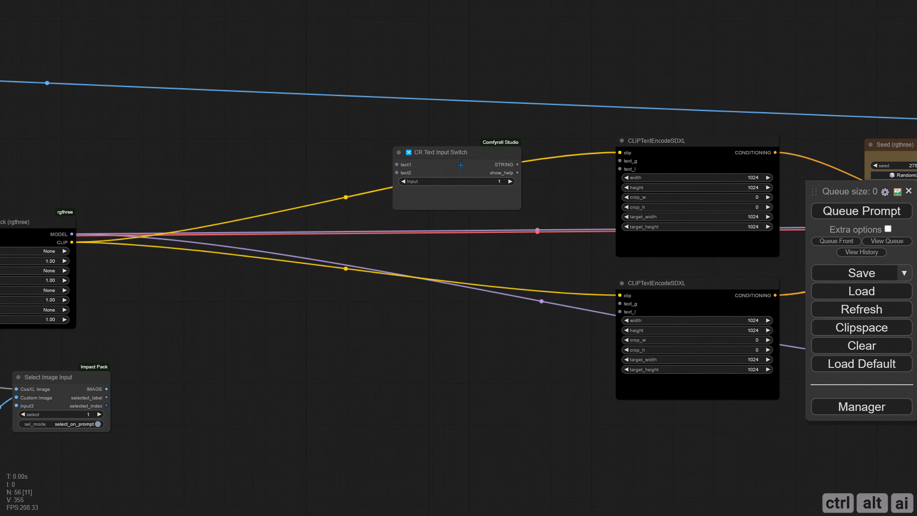
- Connect the text switch's STRING output to both text_g and text_l of the upper CLIPTextEncodeSDXL node
{"action": "scroll", "coordinate": [495, 181], "scroll_direction": "up", "scroll_amount": 4}
{"action": "left_click_drag", "start_coordinate": [452, 238], "coordinate": [346, 240]}
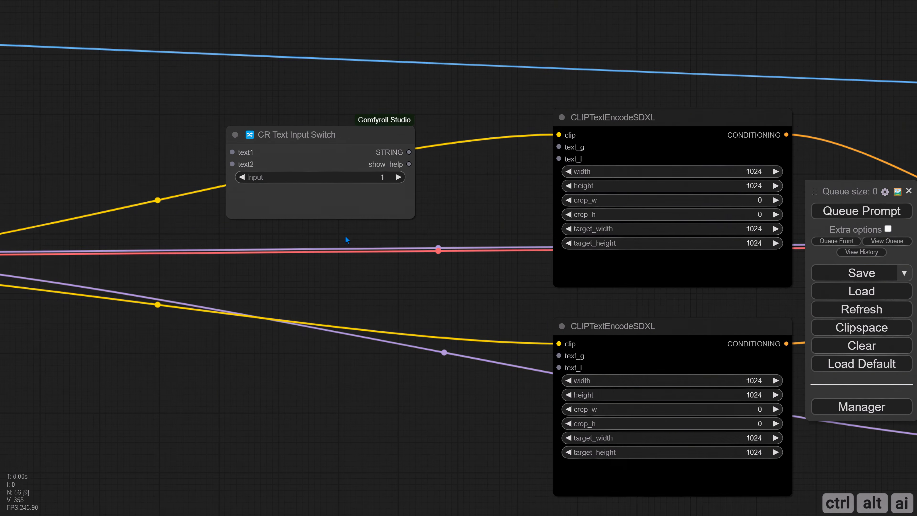
{"action": "left_click_drag", "start_coordinate": [409, 152], "coordinate": [559, 146]}
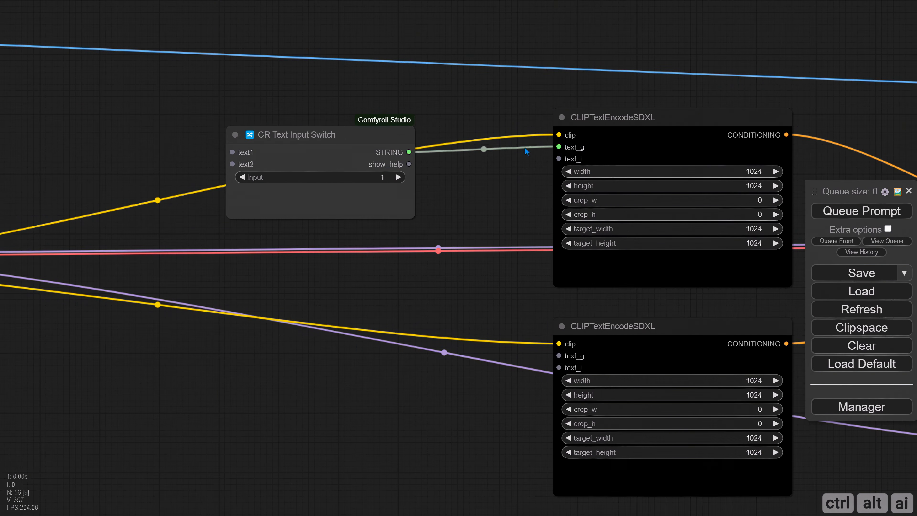
{"action": "left_click_drag", "start_coordinate": [409, 151], "coordinate": [559, 158]}
- Rename the text switch's text1 input slot as Custom and its text2 slot as SDXL Styler
{"action": "left_click_drag", "start_coordinate": [238, 158], "coordinate": [365, 157]}
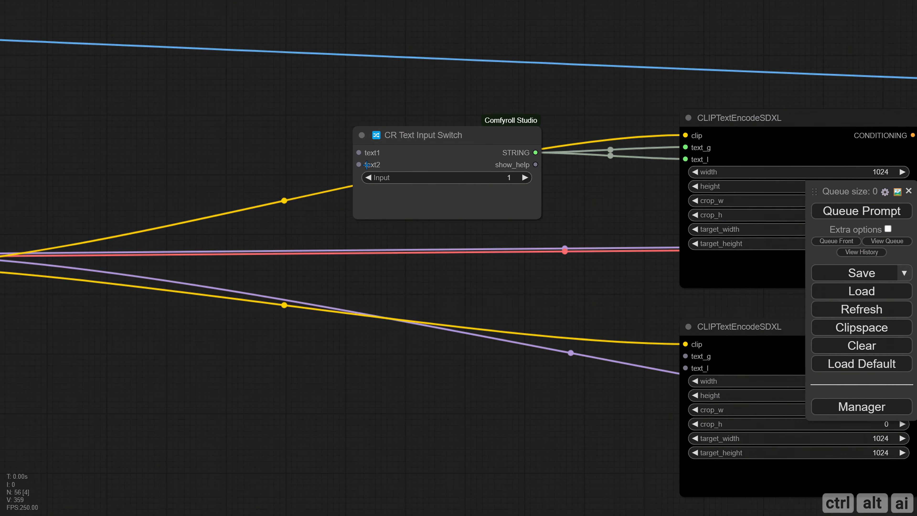
{"action": "right_click", "coordinate": [361, 153]}
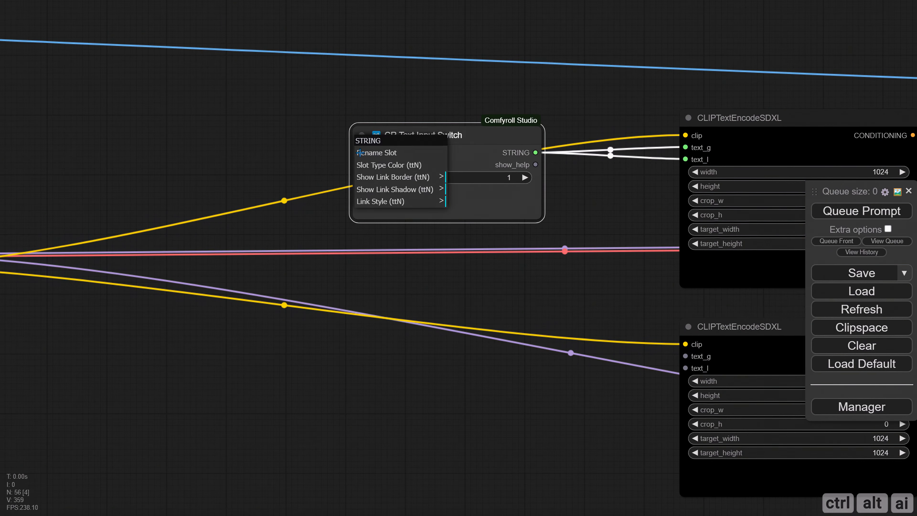
{"action": "left_click", "coordinate": [365, 153]}
{"action": "type", "text": "Custom"}
{"action": "key", "text": "Return"}
{"action": "right_click", "coordinate": [359, 165]}
{"action": "left_click", "coordinate": [365, 165]}
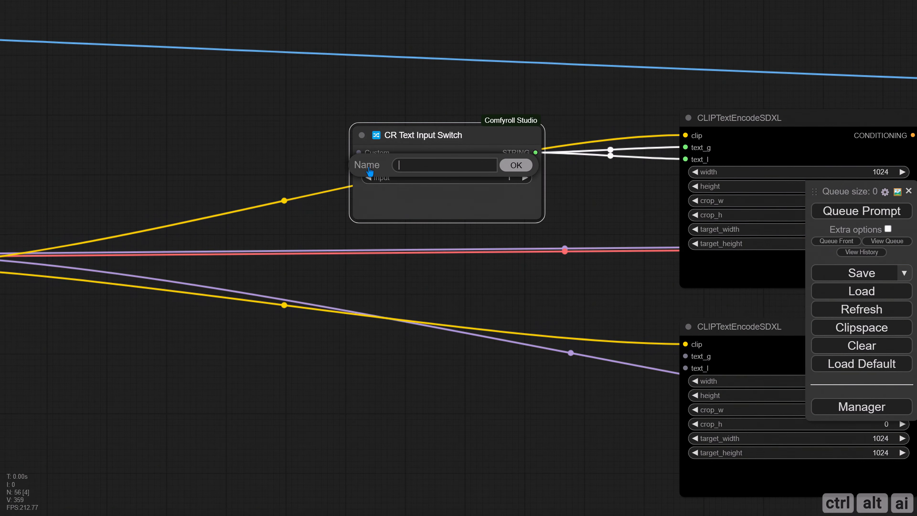
{"action": "type", "text": "SDXL Styler"}
{"action": "key", "text": "Return"}
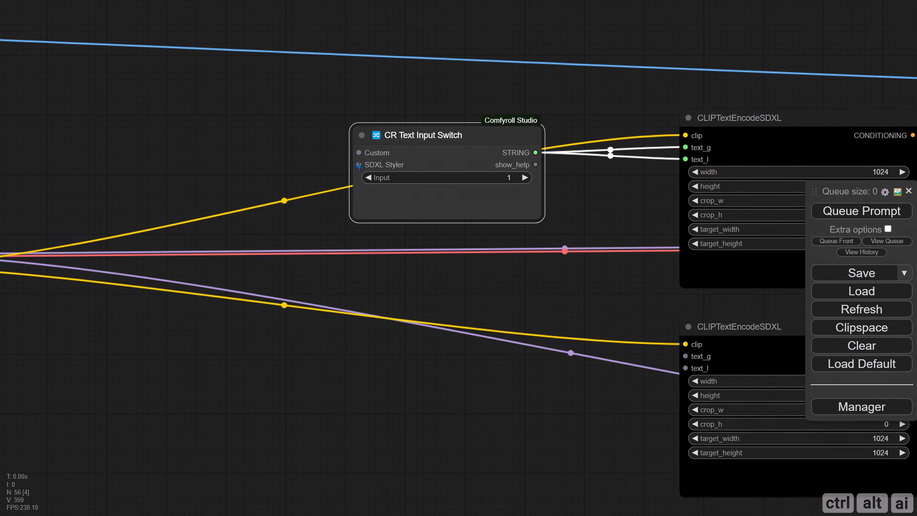
- Retitle the CR Text Input Switch node as Positive Prompt Switch
{"action": "right_click", "coordinate": [362, 135]}
{"action": "left_click", "coordinate": [379, 250]}
{"action": "type", "text": "Positive Prompt Switch"}
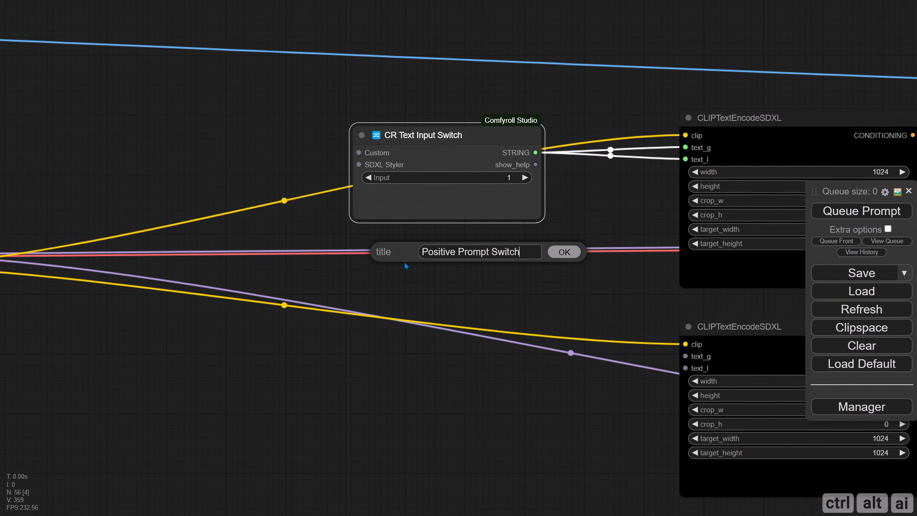
{"action": "key", "text": "Return"}
- Duplicate the Positive Prompt Switch below and connect the copy's STRING output to text_g and text_l of the lower CLIPTextEncodeSDXL node
{"action": "scroll", "coordinate": [439, 252], "scroll_direction": "down", "scroll_amount": 2}
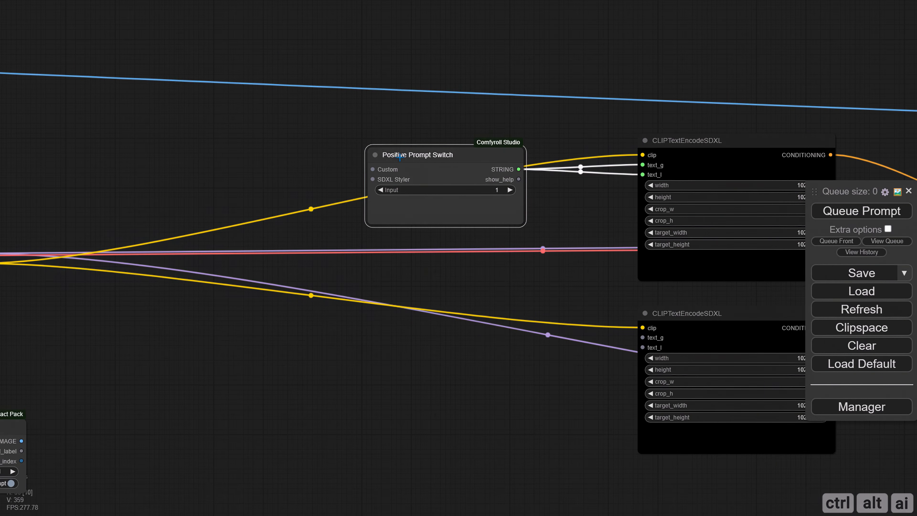
{"action": "left_click_drag", "start_coordinate": [397, 158], "coordinate": [399, 318]}
{"action": "left_click_drag", "start_coordinate": [470, 277], "coordinate": [377, 272]}
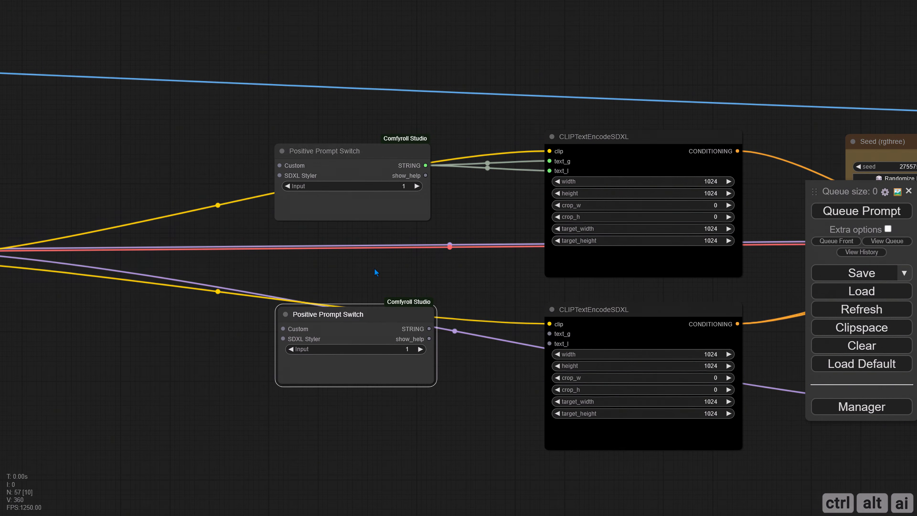
{"action": "left_click", "coordinate": [376, 272]}
{"action": "left_click_drag", "start_coordinate": [429, 328], "coordinate": [550, 343]}
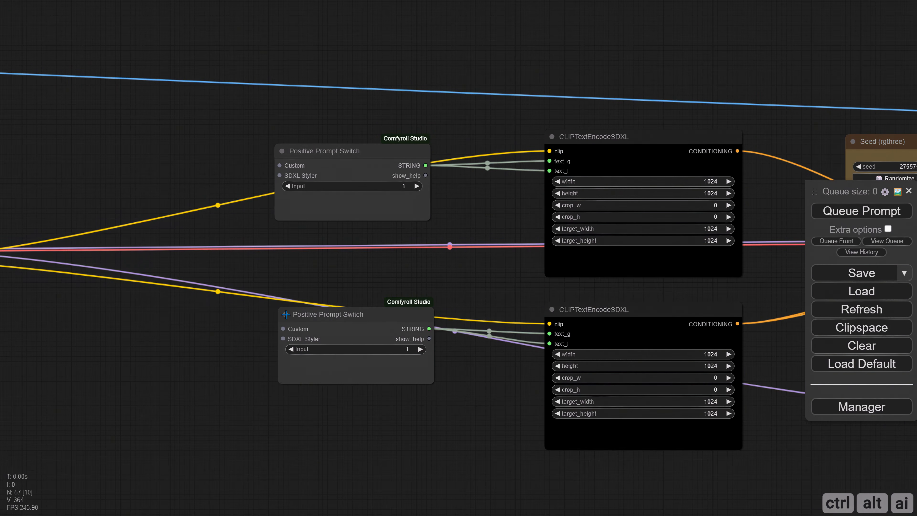
- Retitle the duplicated lower switch as Negative Prompt Switch
{"action": "right_click", "coordinate": [286, 315]}
{"action": "left_click", "coordinate": [307, 274]}
{"action": "left_click_drag", "start_coordinate": [372, 259], "coordinate": [319, 260]}
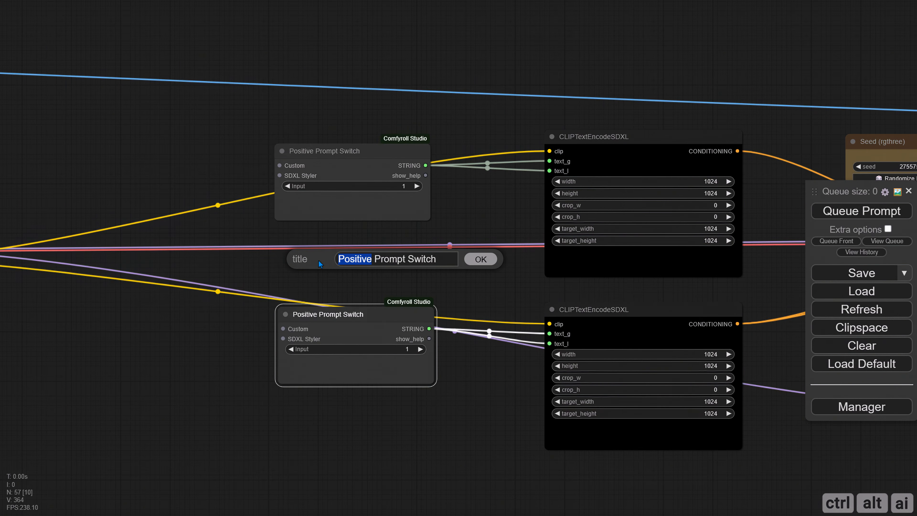
{"action": "type", "text": "Negative"}
{"action": "key", "text": "Return"}
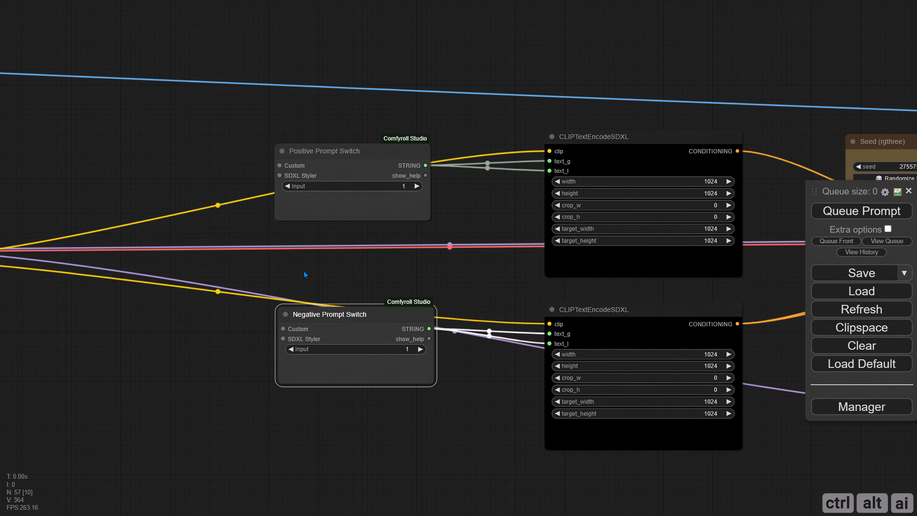
- Move the Negative and Positive Prompt Switch nodes closer to their CLIPTextEncodeSDXL nodes
{"action": "left_click_drag", "start_coordinate": [154, 279], "coordinate": [408, 299]}
{"action": "left_click_drag", "start_coordinate": [519, 221], "coordinate": [415, 153]}
{"action": "left_click_drag", "start_coordinate": [482, 311], "coordinate": [536, 331]}
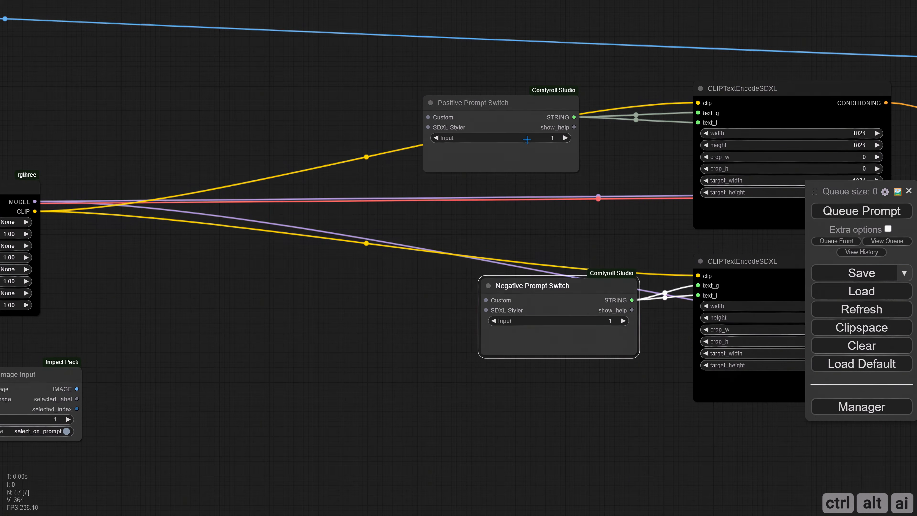
{"action": "left_click_drag", "start_coordinate": [518, 148], "coordinate": [601, 158]}
- Add an SDXL Prompt Styler node in the empty space beside the Select Image Input node
{"action": "left_click_drag", "start_coordinate": [230, 379], "coordinate": [341, 282]}
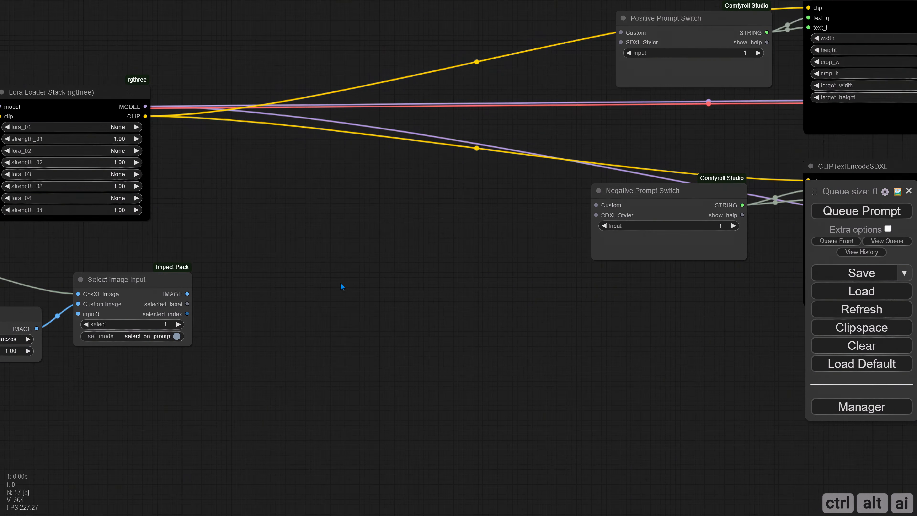
{"action": "double_click", "coordinate": [300, 302]}
{"action": "type", "text": "sdxl"}
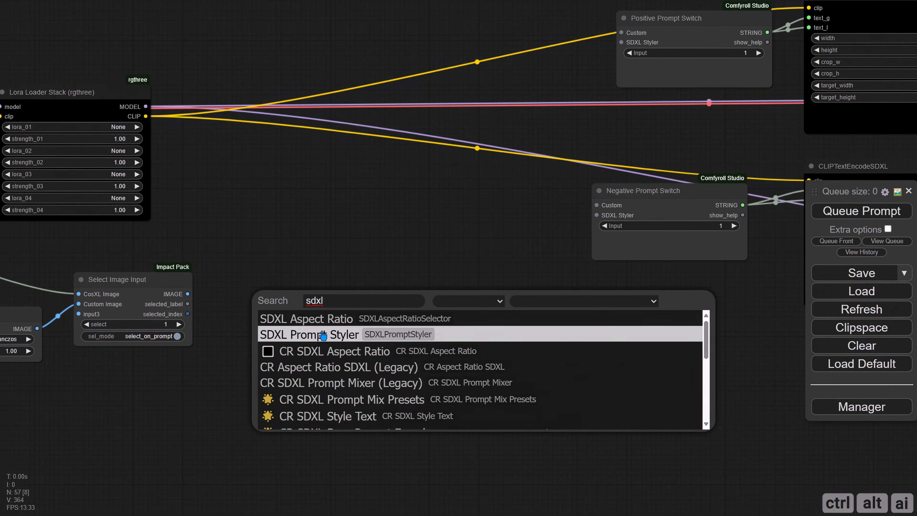
{"action": "left_click", "coordinate": [322, 334]}
{"action": "left_click_drag", "start_coordinate": [375, 303], "coordinate": [357, 278]}
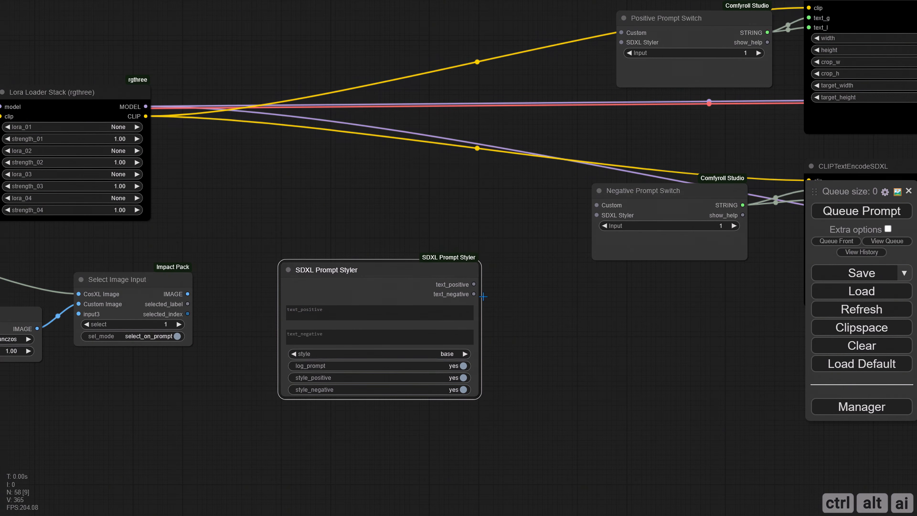
- Connect the styler's text_positive and text_negative outputs to the SDXL Styler inputs of the Positive and Negative Prompt Switches respectively
{"action": "left_click_drag", "start_coordinate": [540, 306], "coordinate": [383, 338]}
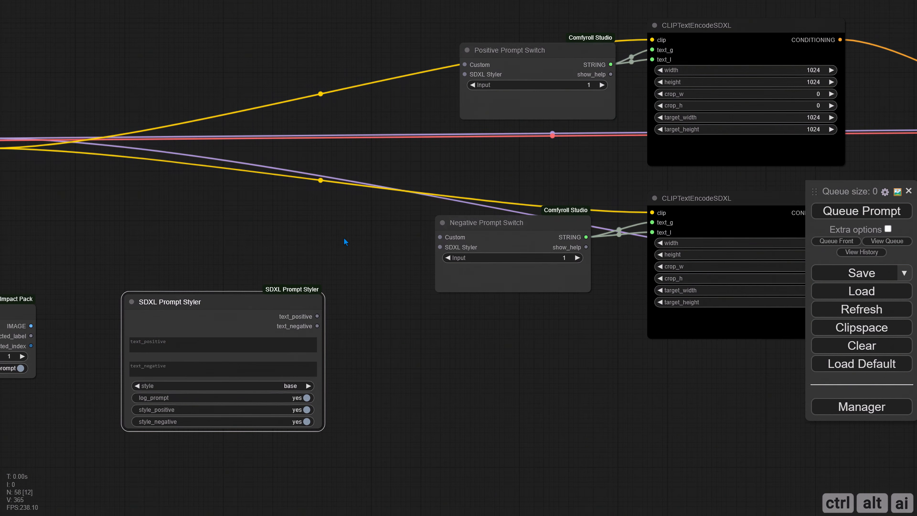
{"action": "left_click_drag", "start_coordinate": [325, 316], "coordinate": [465, 75]}
{"action": "left_click_drag", "start_coordinate": [318, 326], "coordinate": [440, 248]}
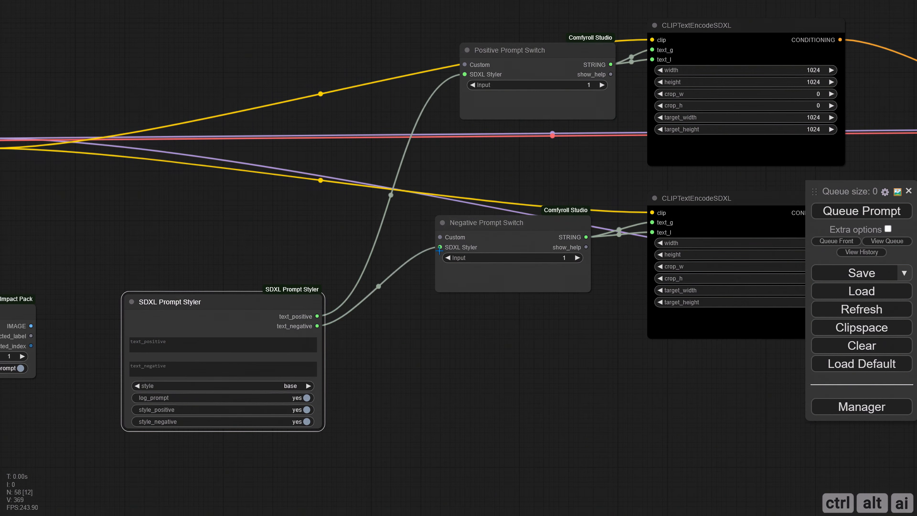
- Shift the Negative Prompt Switch nearer its encoder and move the SDXL Prompt Styler farther away from the switches
{"action": "left_click_drag", "start_coordinate": [453, 333], "coordinate": [329, 353]}
{"action": "left_click_drag", "start_coordinate": [381, 267], "coordinate": [410, 267]}
{"action": "left_click_drag", "start_coordinate": [338, 381], "coordinate": [460, 378]}
{"action": "left_click_drag", "start_coordinate": [256, 344], "coordinate": [219, 361]}
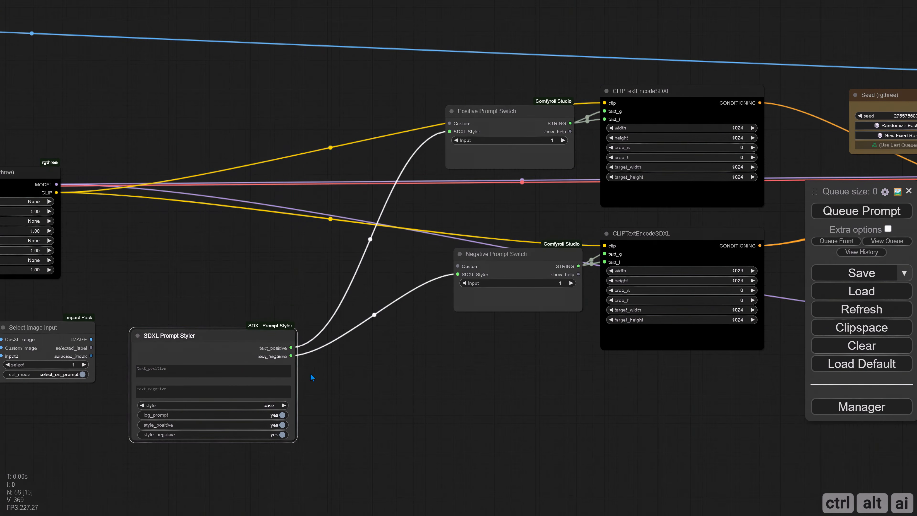
{"action": "left_click", "coordinate": [336, 371]}
- Add a Comfyroll CR Text node above the SDXL Prompt Styler and connect its text output to the Positive Prompt Switch's Custom input
{"action": "left_click_drag", "start_coordinate": [408, 312], "coordinate": [348, 347]}
{"action": "scroll", "coordinate": [339, 286], "scroll_direction": "up", "scroll_amount": 3}
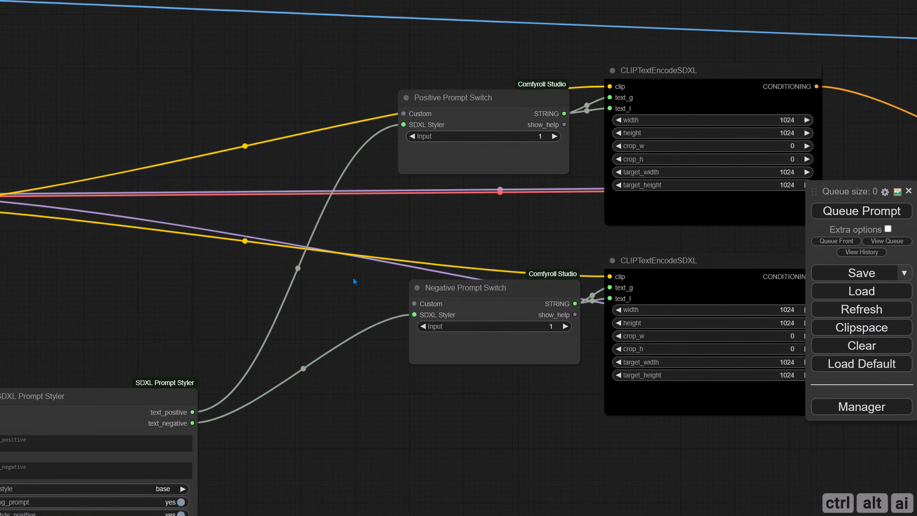
{"action": "left_click_drag", "start_coordinate": [352, 277], "coordinate": [455, 298]}
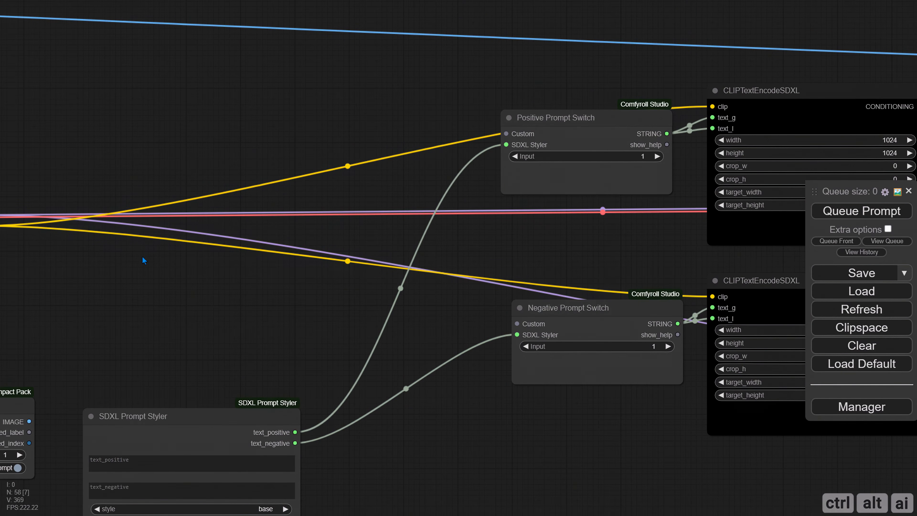
{"action": "left_click_drag", "start_coordinate": [143, 260], "coordinate": [174, 295]}
{"action": "right_click", "coordinate": [104, 153]}
{"action": "left_click", "coordinate": [119, 155]}
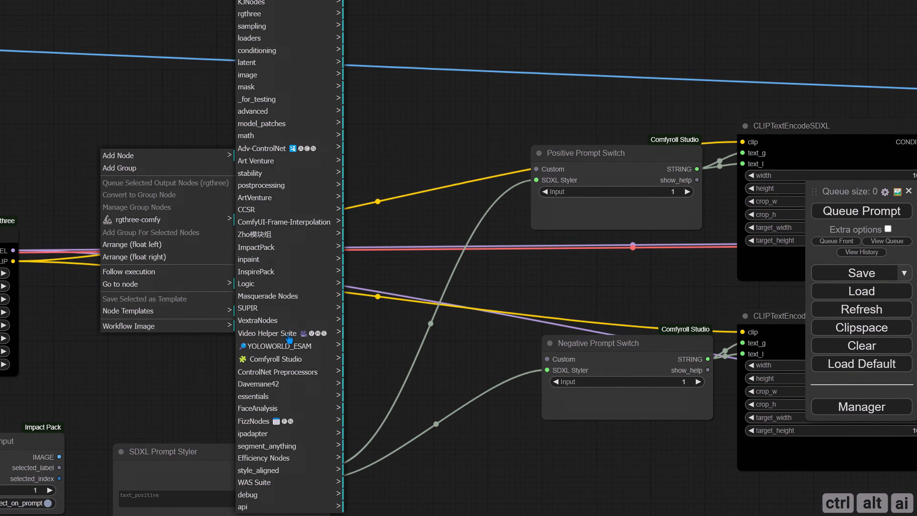
{"action": "left_click", "coordinate": [286, 361]}
{"action": "left_click", "coordinate": [380, 183]}
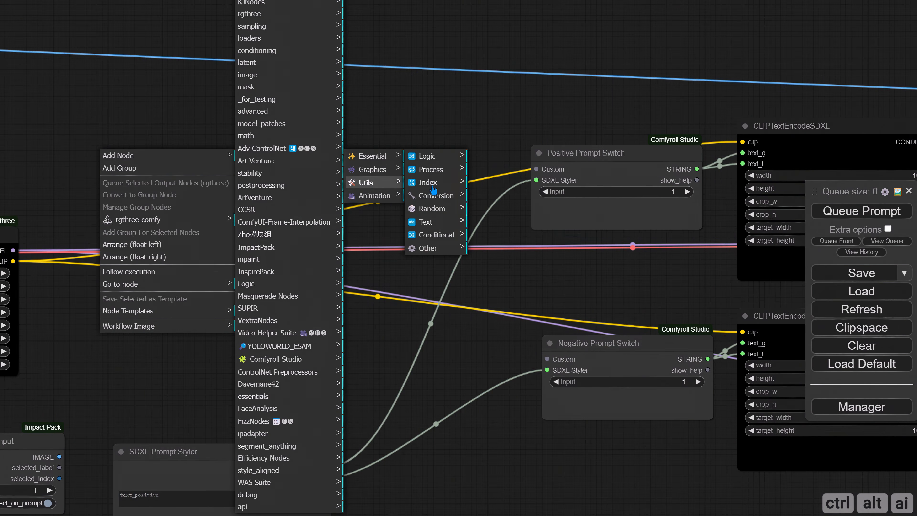
{"action": "left_click", "coordinate": [439, 224]}
{"action": "left_click", "coordinate": [495, 156]}
{"action": "left_click_drag", "start_coordinate": [217, 154], "coordinate": [184, 147]}
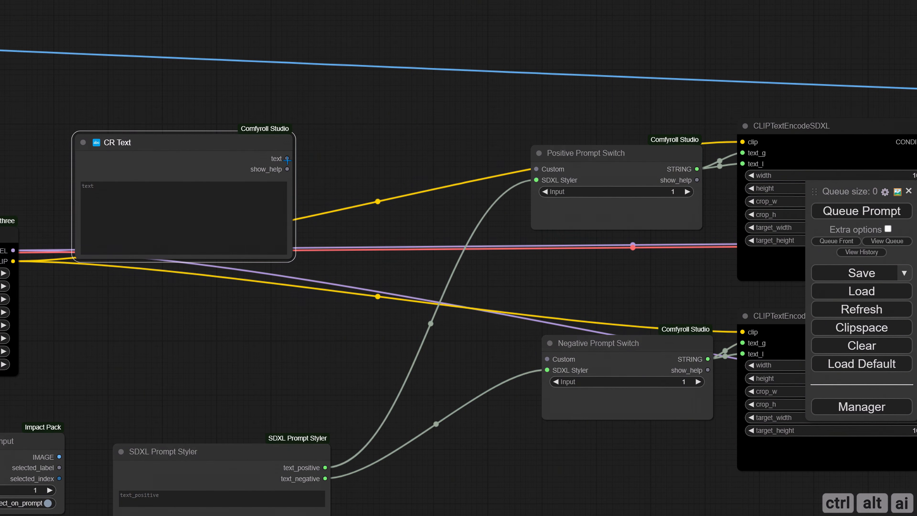
{"action": "left_click_drag", "start_coordinate": [286, 159], "coordinate": [530, 175]}
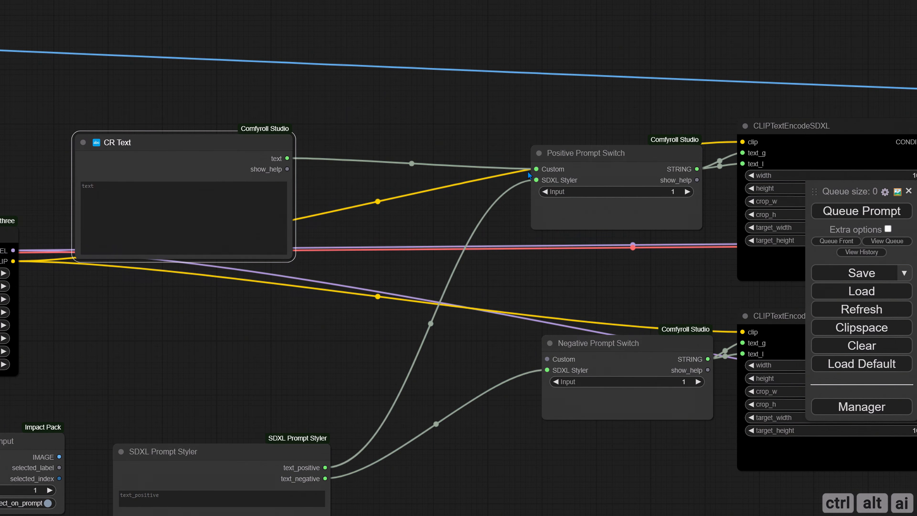
- Duplicate the CR Text node below the original and connect the copy's text output to the Negative Prompt Switch's Custom input
{"action": "left_click_drag", "start_coordinate": [329, 187], "coordinate": [354, 110]}
{"action": "left_click_drag", "start_coordinate": [186, 72], "coordinate": [195, 216]}
{"action": "left_click_drag", "start_coordinate": [319, 227], "coordinate": [572, 281]}
- Retitle the upper CR Text node as Positive
{"action": "right_click", "coordinate": [153, 61]}
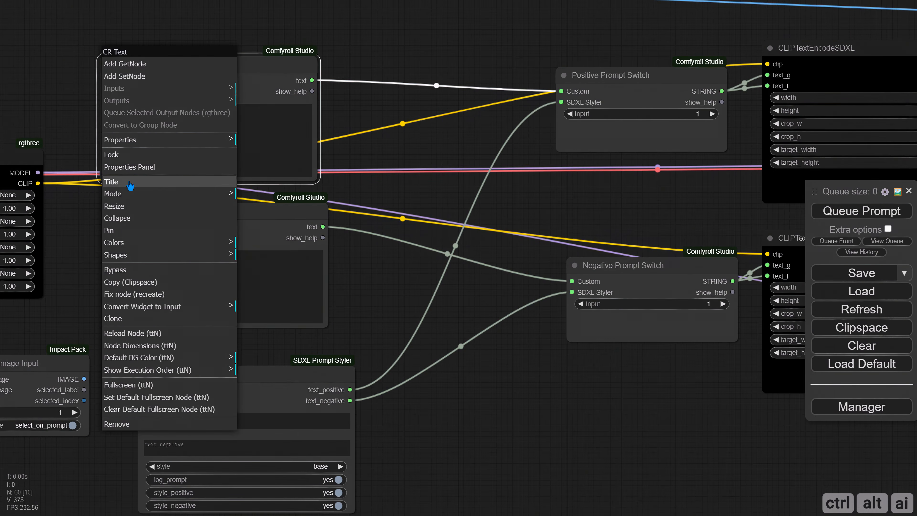
{"action": "left_click", "coordinate": [170, 181]}
{"action": "type", "text": "Positive"}
{"action": "key", "text": "Return"}
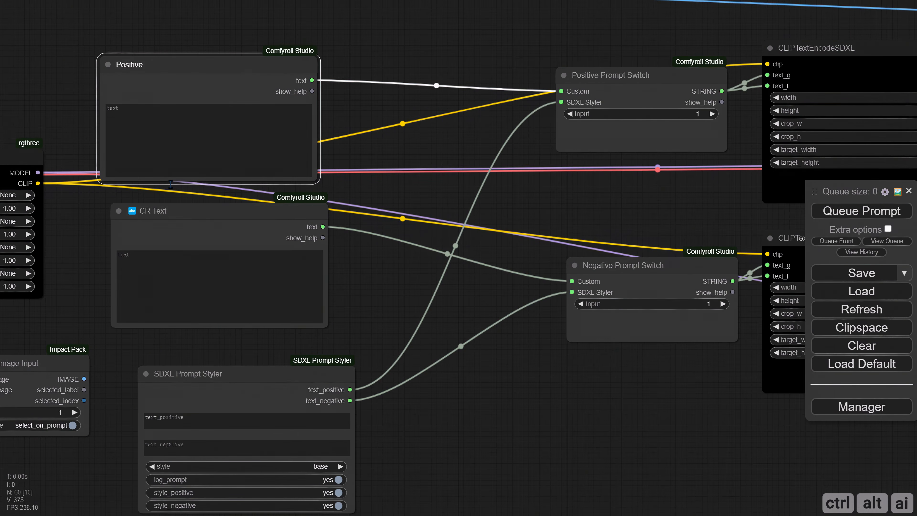
- Retitle the lower CR Text node as Negative
{"action": "right_click", "coordinate": [120, 214]}
{"action": "left_click", "coordinate": [130, 263]}
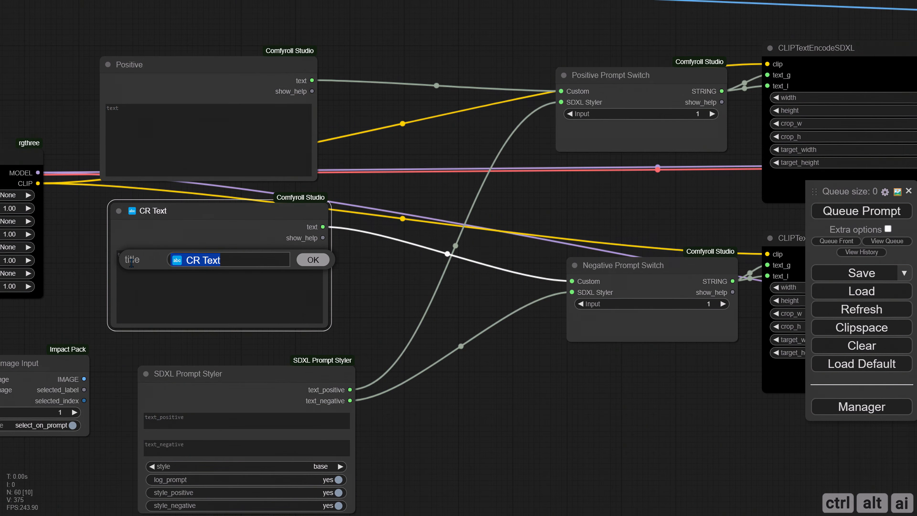
{"action": "type", "text": "Negative"}
{"action": "key", "text": "Return"}
- Tidy the layout by nudging the SDXL Prompt Styler and the Positive text node into better alignment
{"action": "left_click_drag", "start_coordinate": [385, 258], "coordinate": [326, 261]}
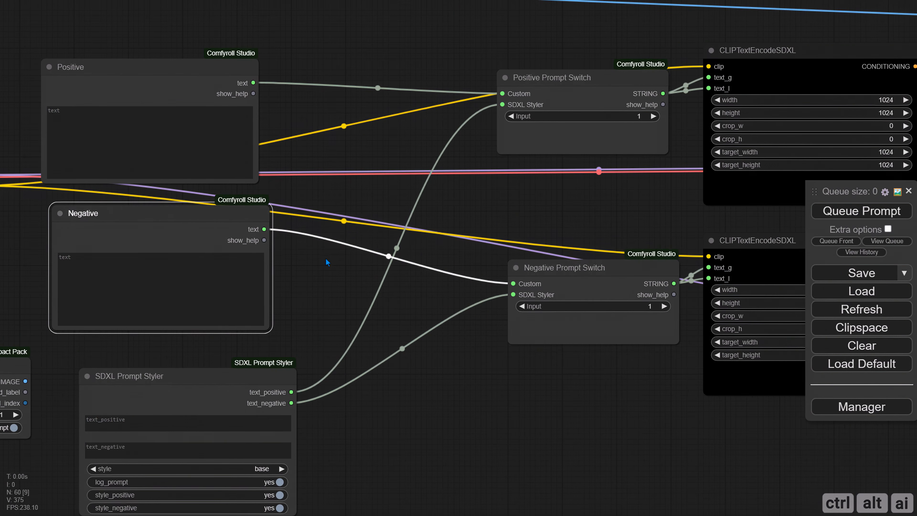
{"action": "left_click_drag", "start_coordinate": [266, 375], "coordinate": [249, 375]}
{"action": "left_click", "coordinate": [411, 289]}
{"action": "scroll", "coordinate": [405, 284], "scroll_direction": "down", "scroll_amount": 2}
{"action": "left_click_drag", "start_coordinate": [234, 114], "coordinate": [238, 109]}
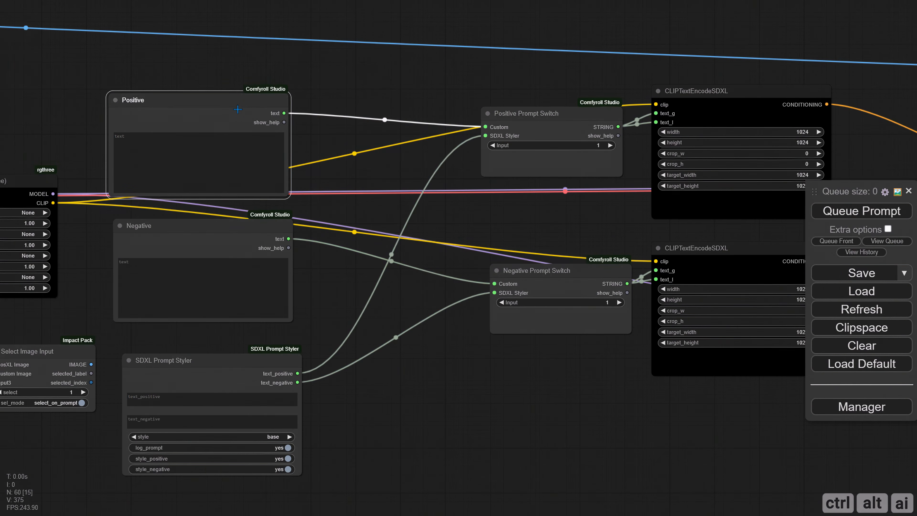
- Convert the Positive Prompt Switch's Input widget into an input slot
{"action": "left_click_drag", "start_coordinate": [438, 177], "coordinate": [309, 156]}
{"action": "scroll", "coordinate": [325, 163], "scroll_direction": "up", "scroll_amount": 3}
{"action": "right_click", "coordinate": [355, 94]}
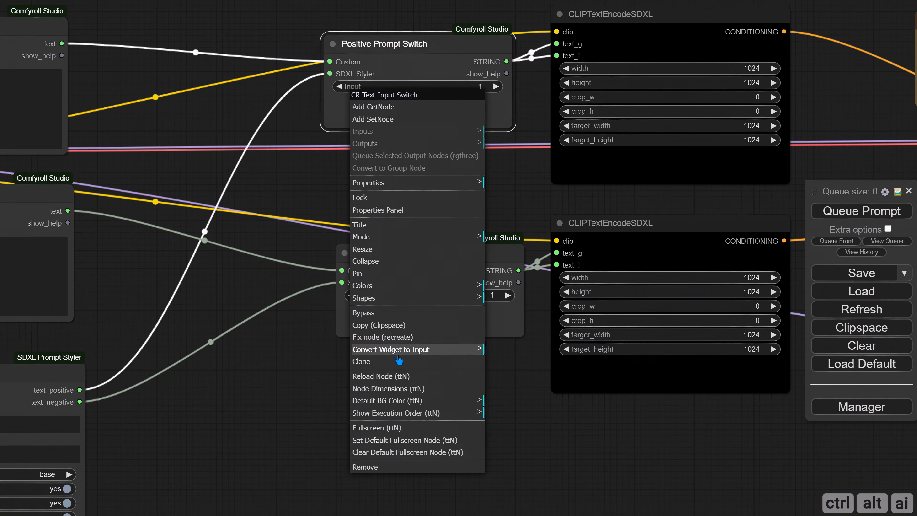
{"action": "mouse_move", "coordinate": [399, 356]}
{"action": "left_click", "coordinate": [510, 352]}
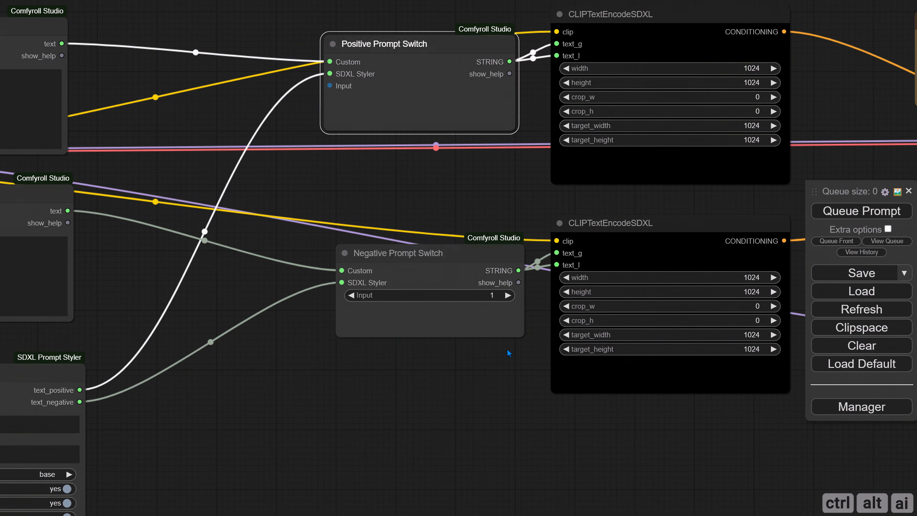
- Convert the Negative Prompt Switch's Input widget into an input slot
{"action": "right_click", "coordinate": [411, 280]}
{"action": "mouse_move", "coordinate": [448, 390]}
{"action": "left_click", "coordinate": [557, 390]}
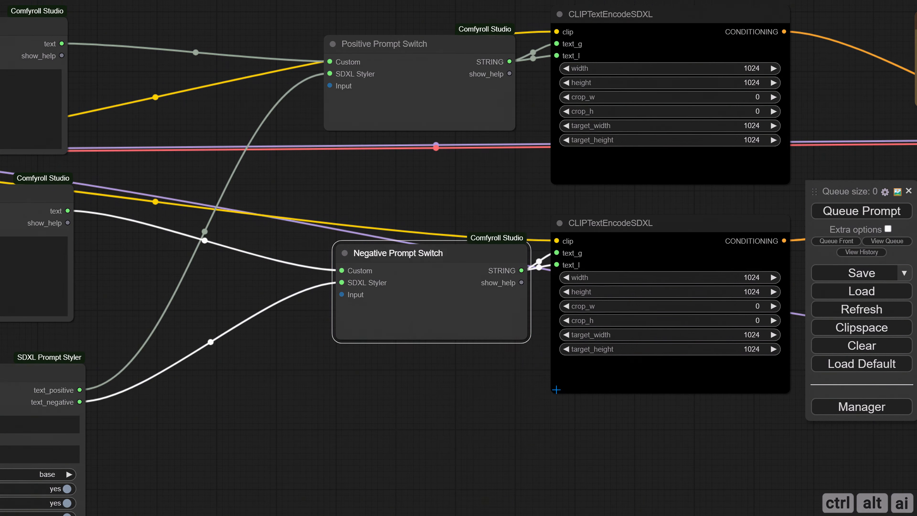
- Add an ImpactInt node from the Positive Prompt Switch's Input and connect its INT output to the Negative Prompt Switch's Input too
{"action": "left_click_drag", "start_coordinate": [269, 222], "coordinate": [390, 249]}
{"action": "left_click_drag", "start_coordinate": [445, 113], "coordinate": [312, 237]}
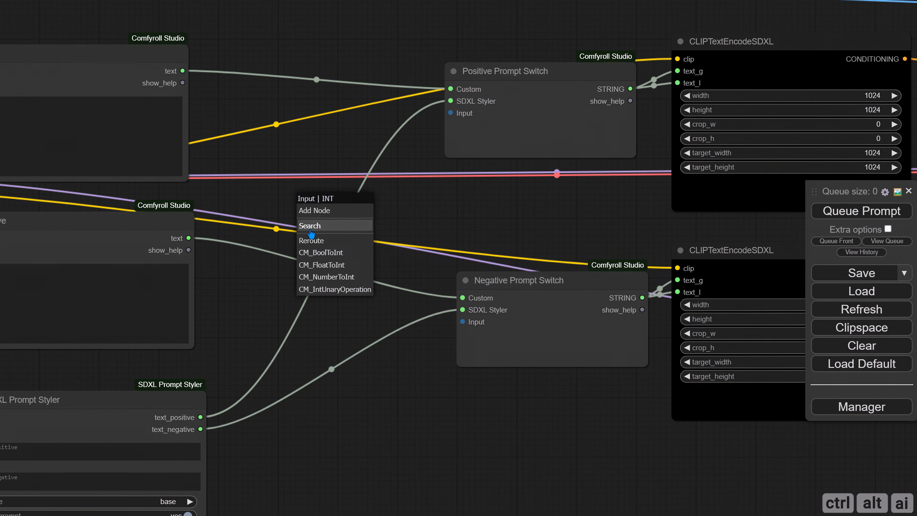
{"action": "left_click", "coordinate": [309, 225]}
{"action": "type", "text": "int"}
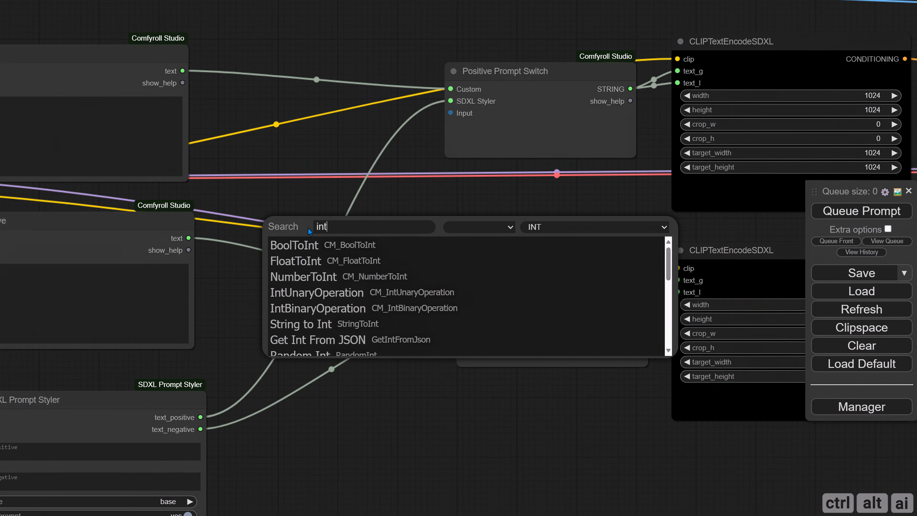
{"action": "scroll", "coordinate": [330, 287], "scroll_direction": "down", "scroll_amount": 3}
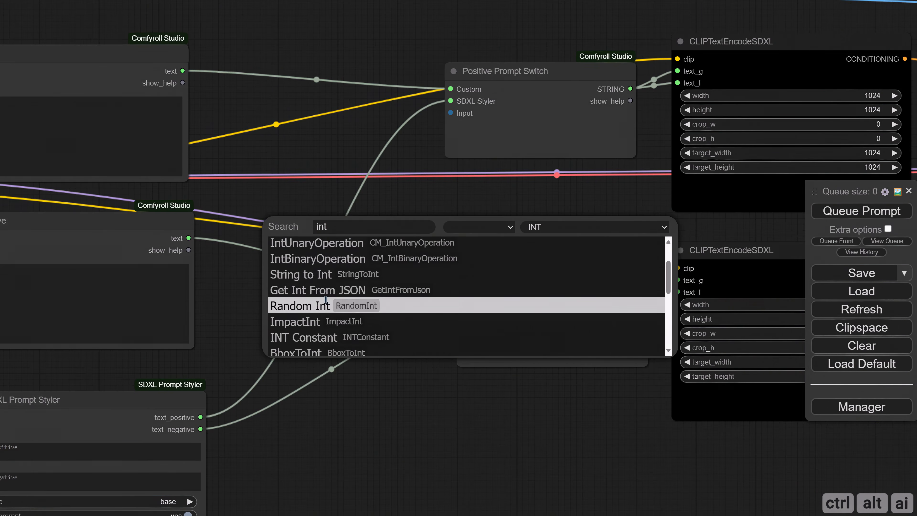
{"action": "left_click", "coordinate": [327, 319]}
{"action": "left_click_drag", "start_coordinate": [385, 225], "coordinate": [341, 232]}
{"action": "left_click_drag", "start_coordinate": [439, 268], "coordinate": [398, 269]}
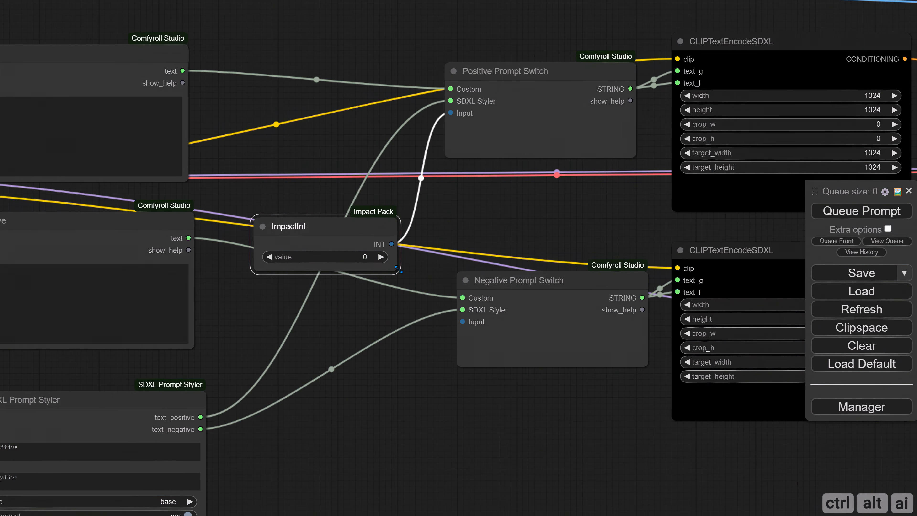
{"action": "left_click_drag", "start_coordinate": [345, 236], "coordinate": [462, 321]}
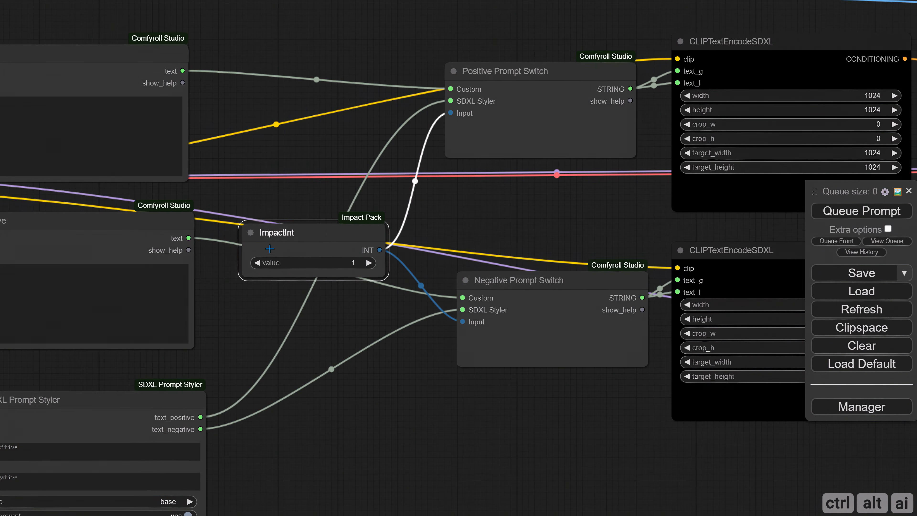
- Retitle the ImpactInt node as Prompt Switch (1 or 2)
{"action": "right_click", "coordinate": [251, 229]}
{"action": "left_click", "coordinate": [290, 263]}
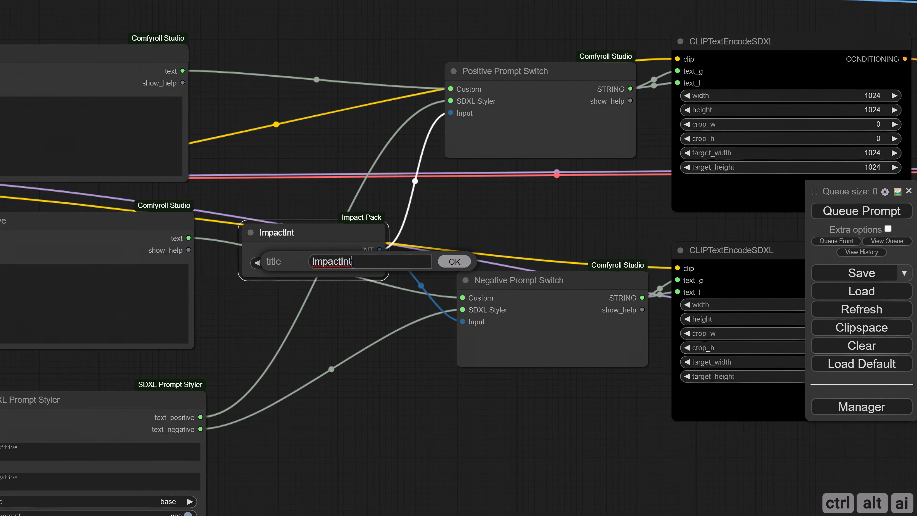
{"action": "type", "text": "Prompt Switch (1 or 2)"}
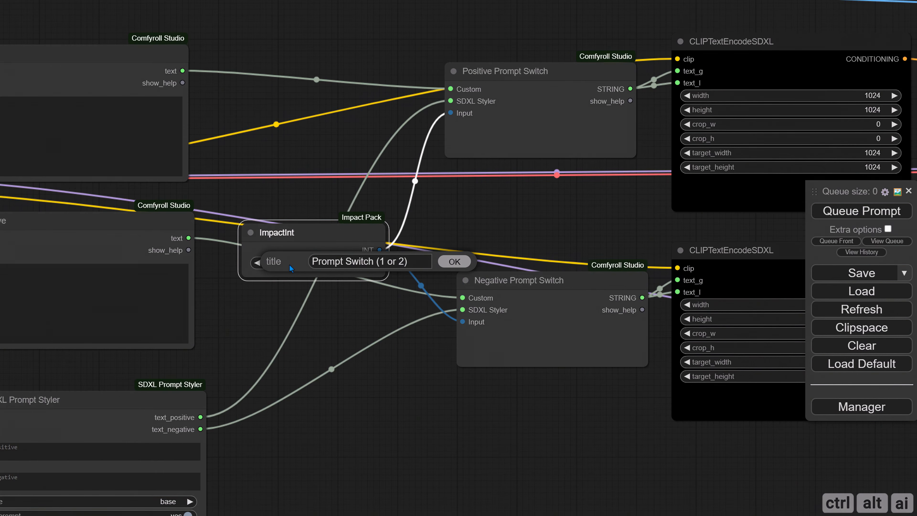
{"action": "key", "text": "Return"}
{"action": "left_click", "coordinate": [466, 227]}
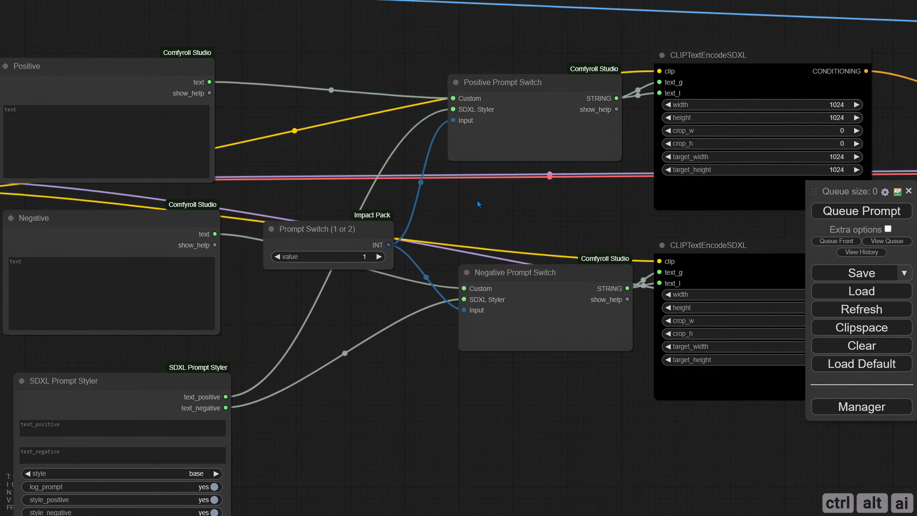
- Try stepping the Prompt Switch (1 or 2) value up and return it to 1
{"action": "scroll", "coordinate": [477, 200], "scroll_direction": "down", "scroll_amount": 2}
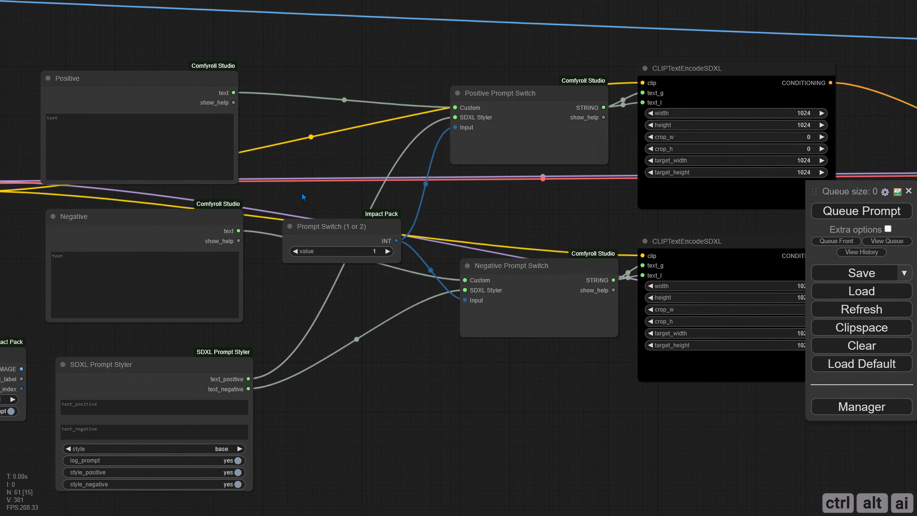
{"action": "left_click", "coordinate": [388, 251]}
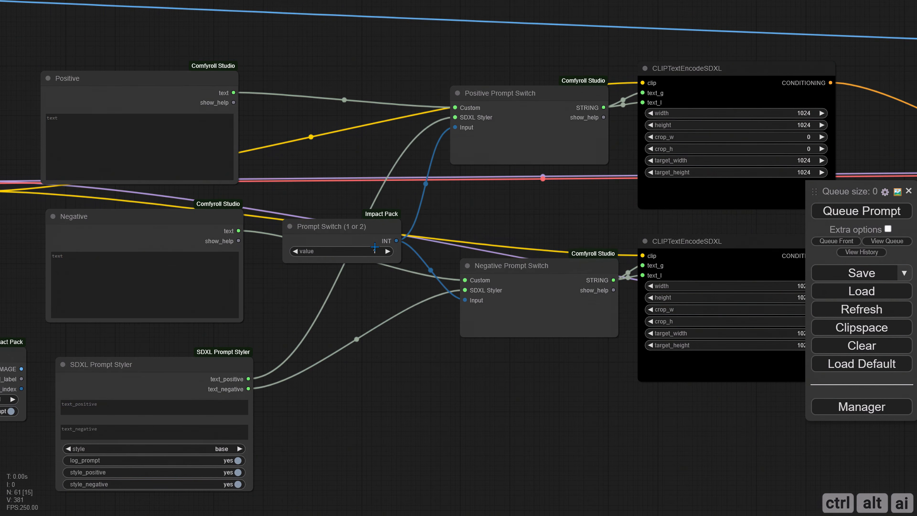
{"action": "left_click", "coordinate": [385, 296]}
{"action": "left_click", "coordinate": [295, 251]}
{"action": "left_click", "coordinate": [385, 296]}
- Add an InstructPixToPixConditioning node between the CLIPTextEncodeSDXL nodes and the DualCFGGuider
{"action": "left_click_drag", "start_coordinate": [502, 406], "coordinate": [315, 385]}
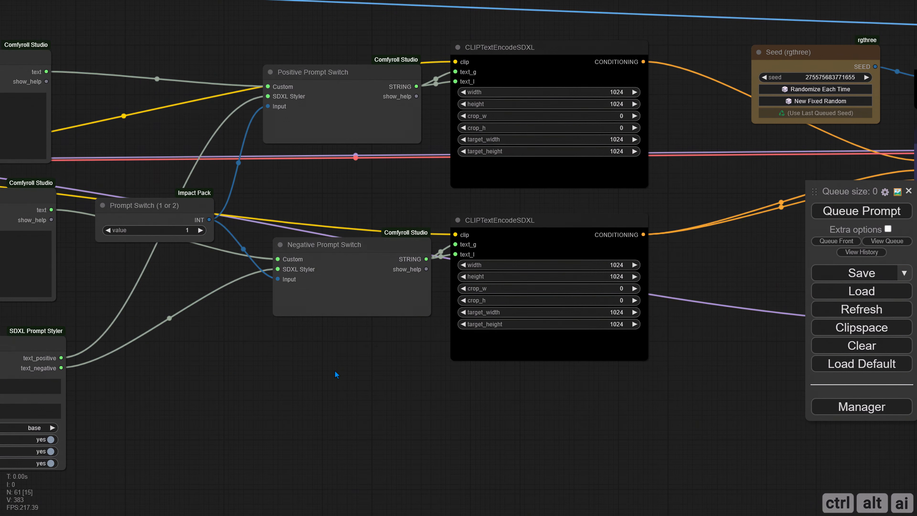
{"action": "left_click_drag", "start_coordinate": [557, 434], "coordinate": [97, 402]}
{"action": "scroll", "coordinate": [344, 382], "scroll_direction": "down", "scroll_amount": 1}
{"action": "scroll", "coordinate": [343, 305], "scroll_direction": "up", "scroll_amount": 4}
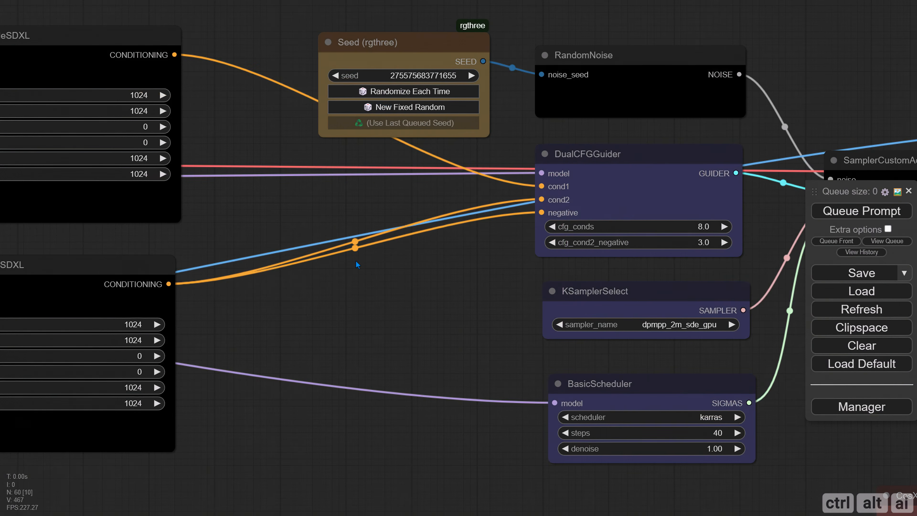
{"action": "double_click", "coordinate": [321, 227]}
{"action": "type", "text": "instruc"}
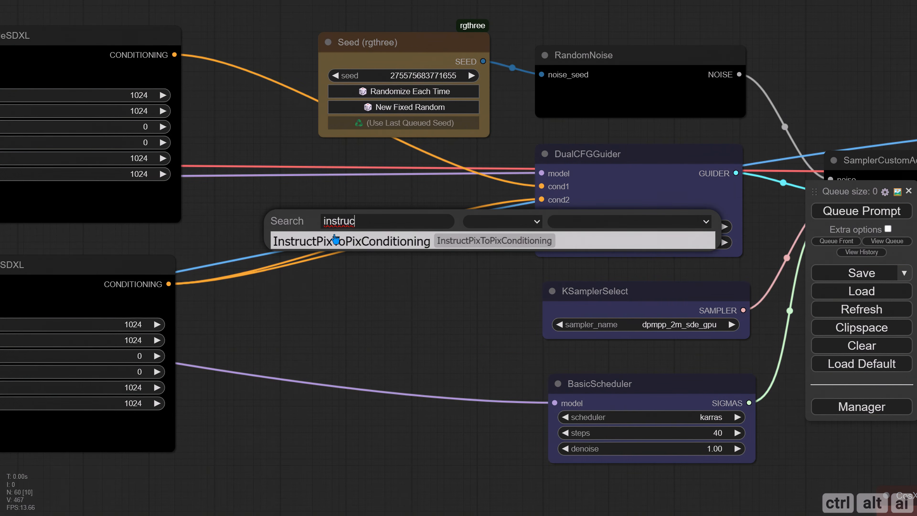
{"action": "left_click", "coordinate": [340, 241]}
{"action": "left_click_drag", "start_coordinate": [385, 213], "coordinate": [351, 238]}
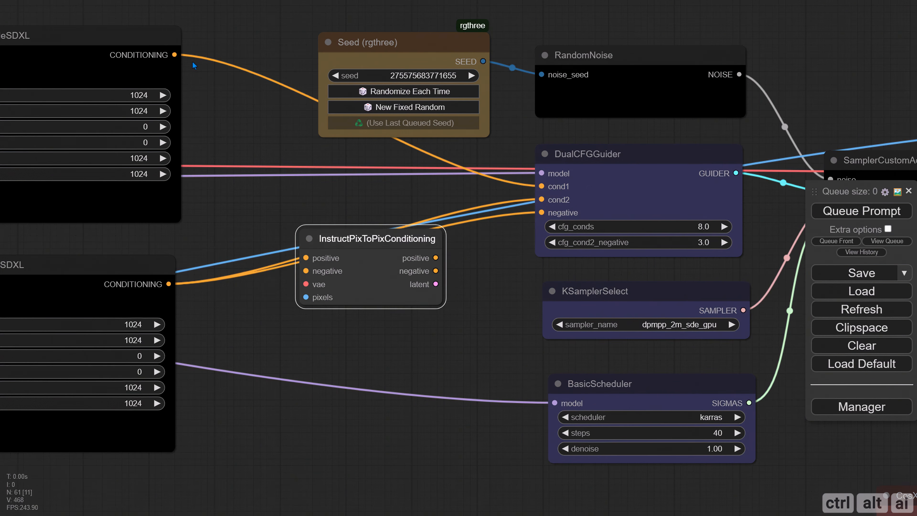
- Connect the positive and negative CLIPTextEncodeSDXL conditioning outputs to InstructPixToPixConditioning's positive and negative inputs, and reposition the node higher
{"action": "left_click_drag", "start_coordinate": [174, 55], "coordinate": [307, 258]}
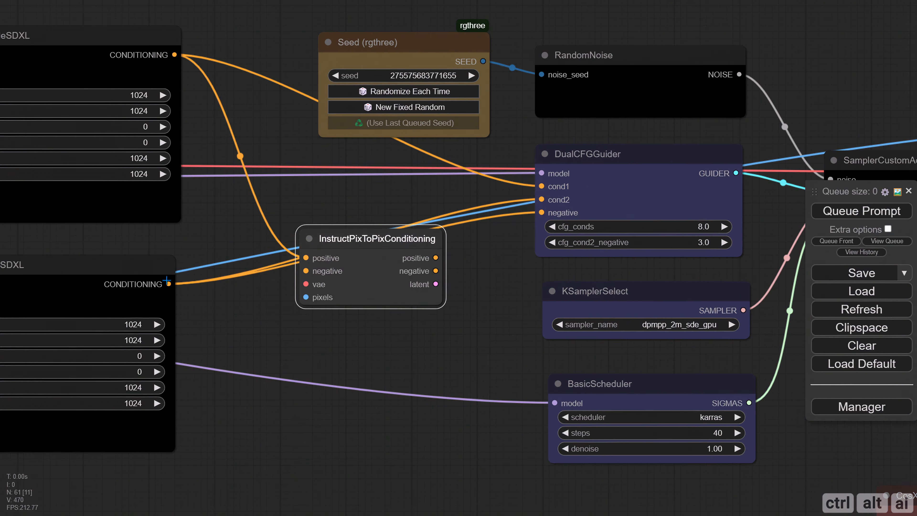
{"action": "left_click_drag", "start_coordinate": [169, 284], "coordinate": [306, 271]}
{"action": "left_click_drag", "start_coordinate": [365, 247], "coordinate": [344, 201]}
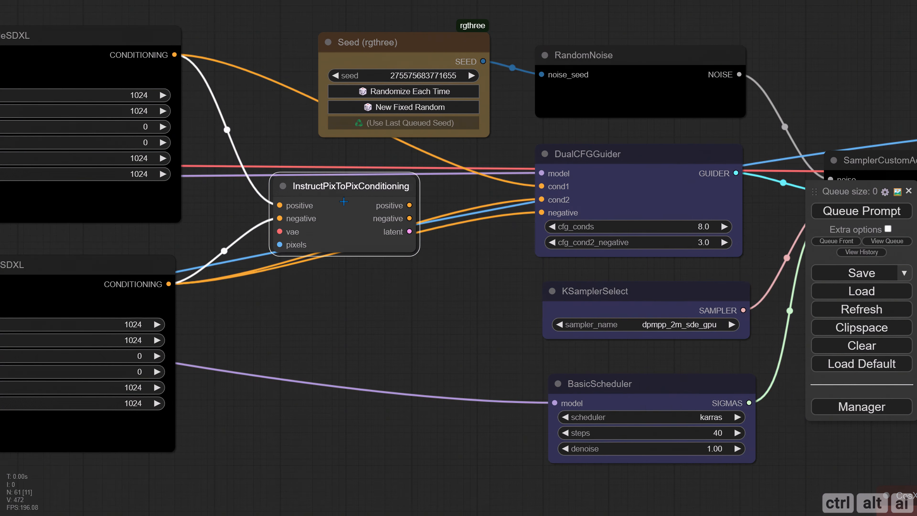
- Connect InstructPixToPixConditioning's positive output to DualCFGGuider's cond1 and its negative output to cond2
{"action": "left_click_drag", "start_coordinate": [409, 205], "coordinate": [541, 187]}
{"action": "left_click_drag", "start_coordinate": [409, 218], "coordinate": [542, 200]}
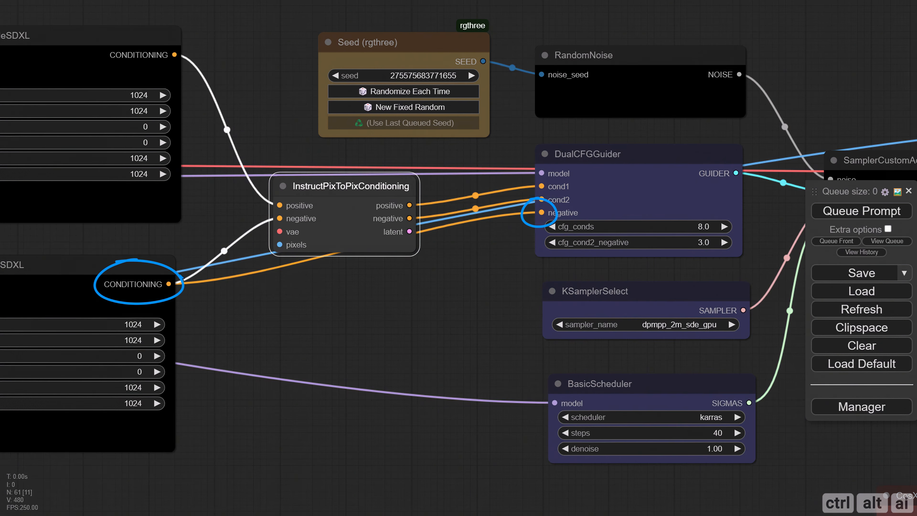
{"action": "left_click", "coordinate": [116, 277]}
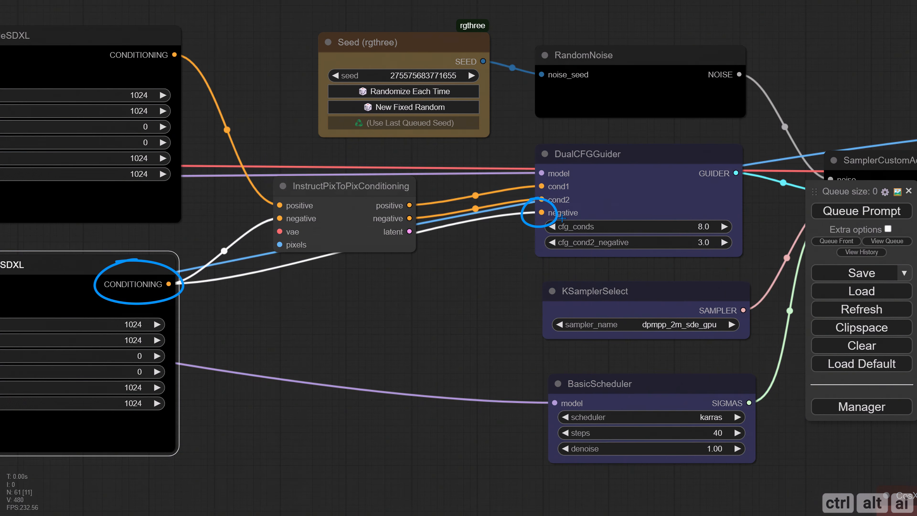
{"action": "key", "text": "Escape"}
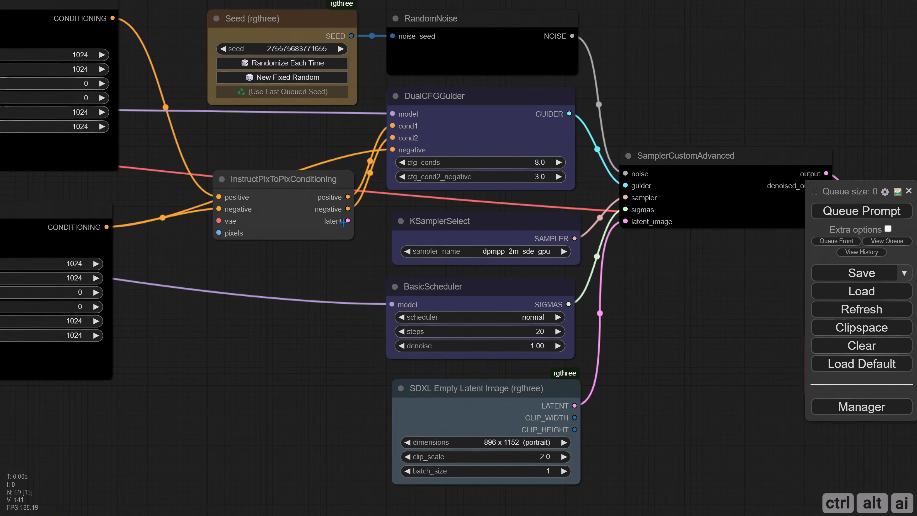
- Connect InstructPixToPixConditioning's latent output to SamplerCustomAdvanced's latent_image and delete the SDXL Empty Latent Image node
{"action": "left_click_drag", "start_coordinate": [348, 220], "coordinate": [625, 221]}
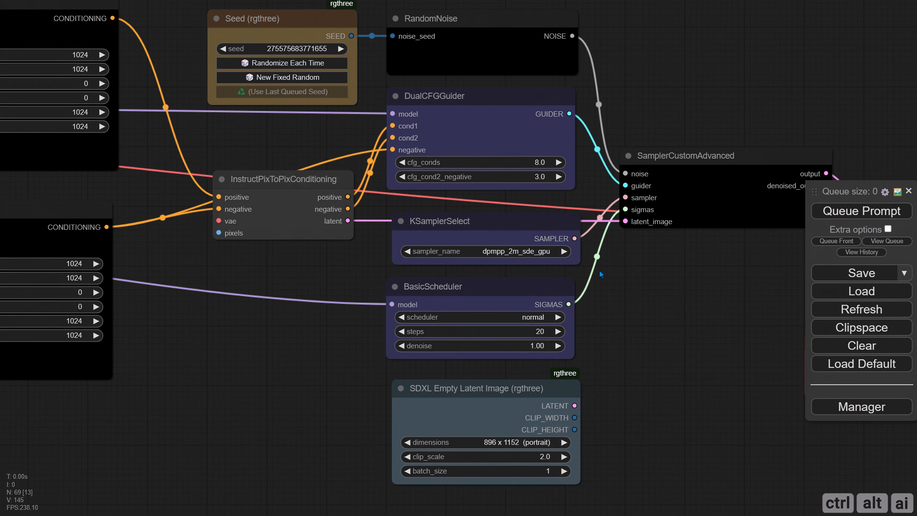
{"action": "left_click", "coordinate": [489, 397]}
{"action": "key", "text": "Delete"}
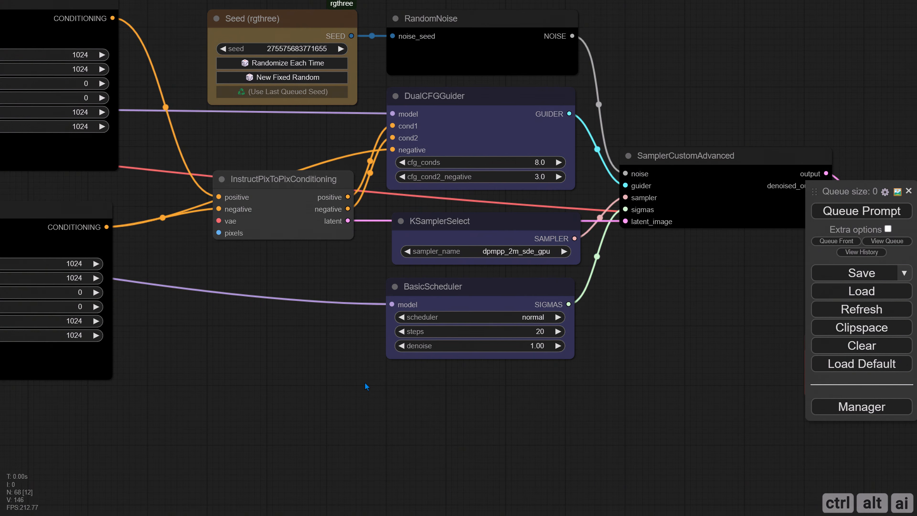
- Bring InstructPixToPixConditioning closer to Select Image Input and connect that node's IMAGE output to the pixels input
{"action": "scroll", "coordinate": [331, 378], "scroll_direction": "down", "scroll_amount": 2}
{"action": "left_click_drag", "start_coordinate": [281, 382], "coordinate": [557, 386]}
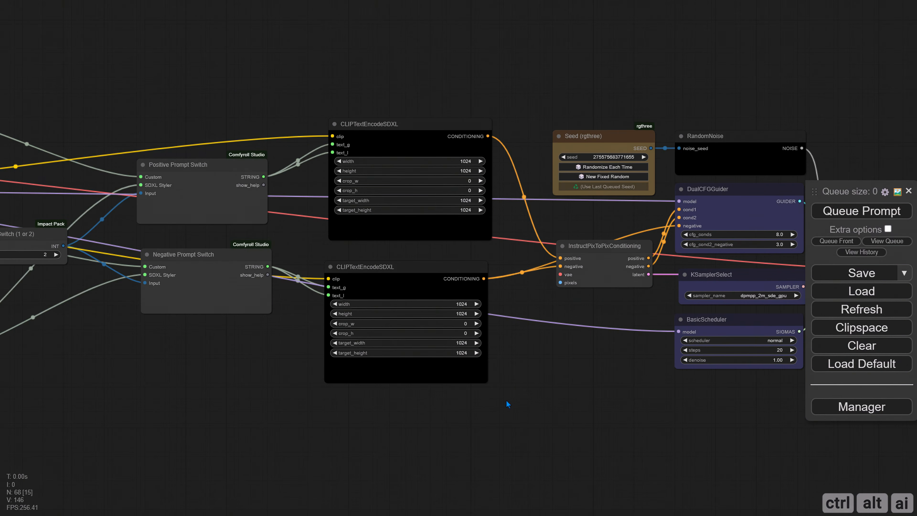
{"action": "left_click_drag", "start_coordinate": [506, 400], "coordinate": [676, 420]}
{"action": "scroll", "coordinate": [404, 404], "scroll_direction": "down", "scroll_amount": 1}
{"action": "left_click_drag", "start_coordinate": [404, 404], "coordinate": [323, 371]}
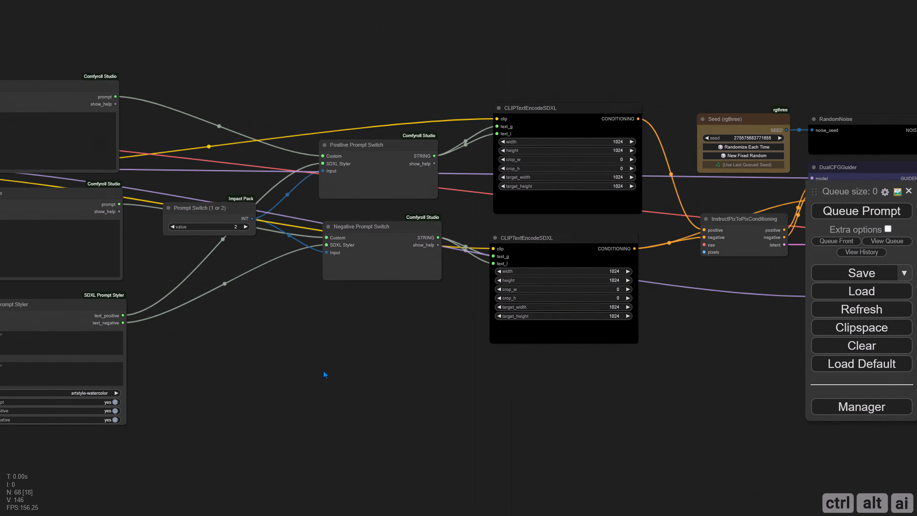
{"action": "left_click_drag", "start_coordinate": [713, 228], "coordinate": [230, 353]}
{"action": "left_click_drag", "start_coordinate": [204, 446], "coordinate": [626, 444]}
{"action": "left_click_drag", "start_coordinate": [651, 344], "coordinate": [616, 315]}
{"action": "scroll", "coordinate": [589, 370], "scroll_direction": "up", "scroll_amount": 6}
{"action": "left_click_drag", "start_coordinate": [598, 383], "coordinate": [703, 409]}
{"action": "scroll", "coordinate": [269, 337], "scroll_direction": "down", "scroll_amount": 1}
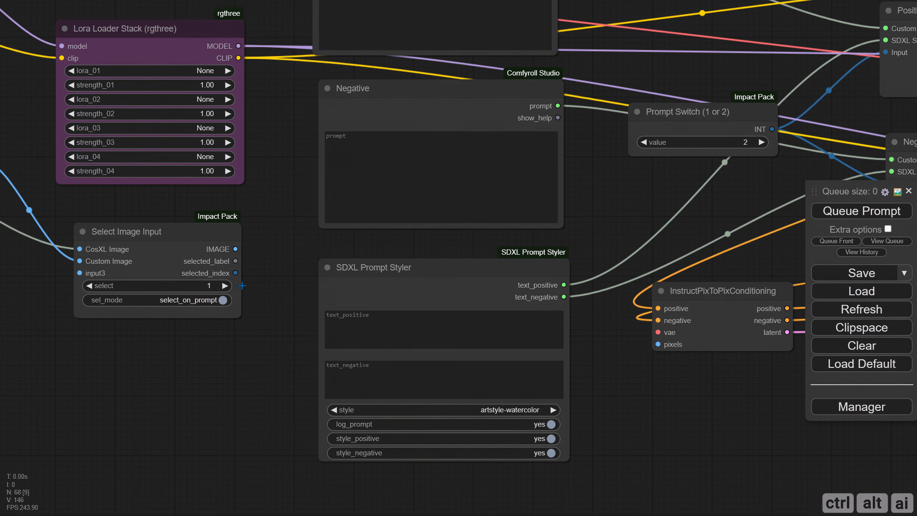
{"action": "left_click_drag", "start_coordinate": [240, 252], "coordinate": [658, 344]}
- Move InstructPixToPixConditioning near the checkpoint loader and connect the loader's VAE output to its vae input
{"action": "scroll", "coordinate": [626, 400], "scroll_direction": "down", "scroll_amount": 1}
{"action": "scroll", "coordinate": [625, 399], "scroll_direction": "down", "scroll_amount": 2}
{"action": "left_click_drag", "start_coordinate": [215, 411], "coordinate": [353, 443]}
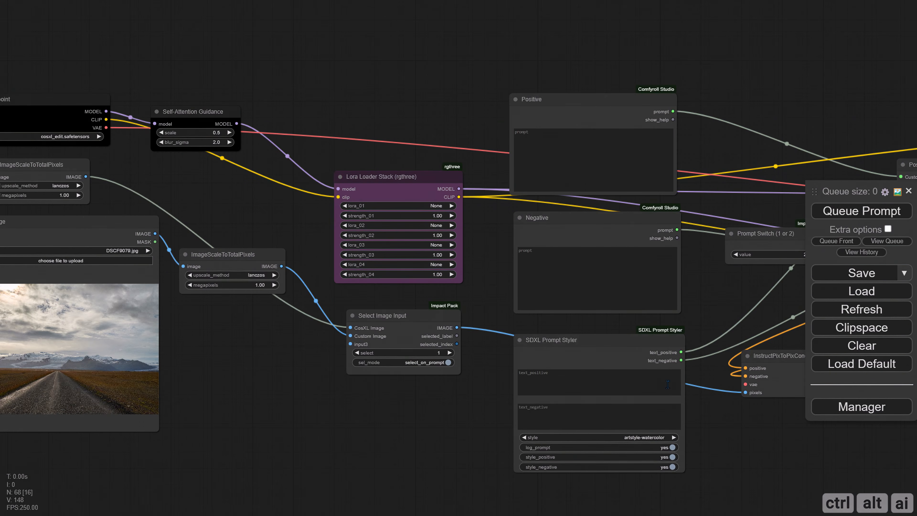
{"action": "left_click_drag", "start_coordinate": [769, 355], "coordinate": [193, 187]}
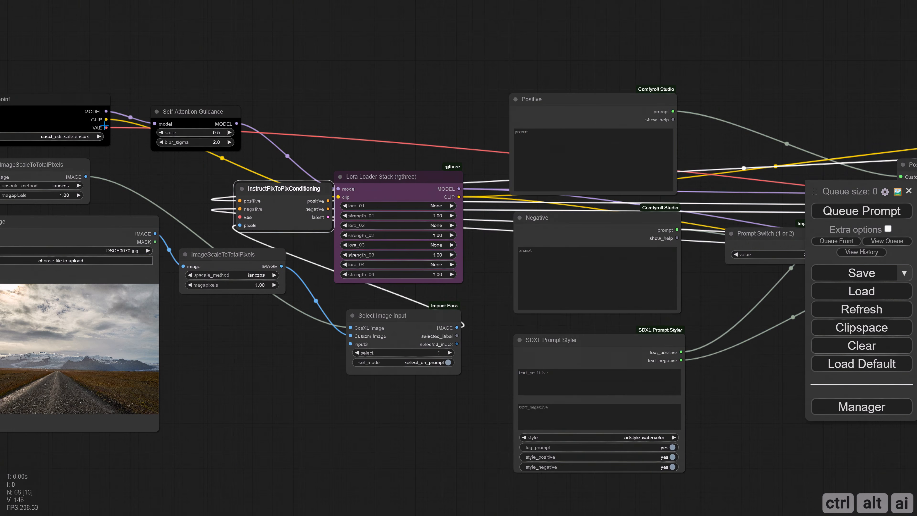
{"action": "left_click_drag", "start_coordinate": [312, 287], "coordinate": [139, 273]}
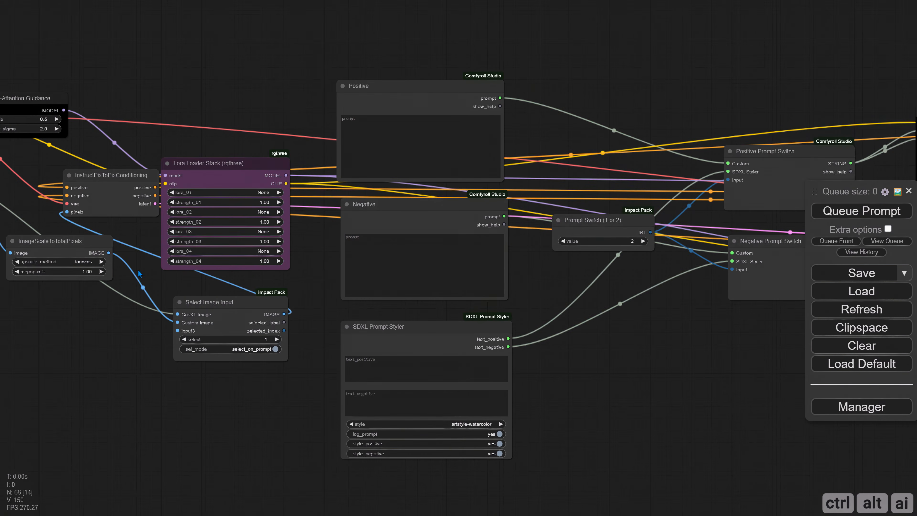
- Move InstructPixToPixConditioning back between the text encoders and the DualCFGGuider
{"action": "left_click_drag", "start_coordinate": [117, 176], "coordinate": [631, 331]}
{"action": "left_click_drag", "start_coordinate": [690, 455], "coordinate": [151, 434]}
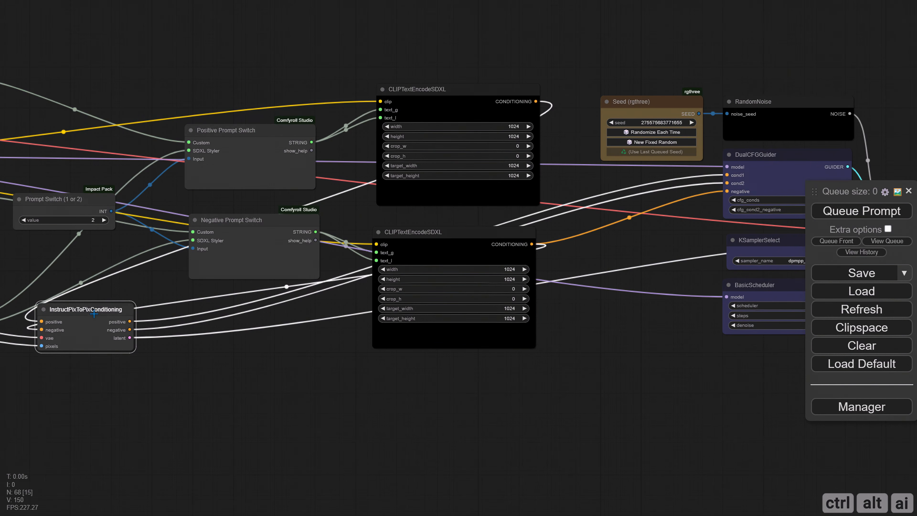
{"action": "left_click_drag", "start_coordinate": [94, 313], "coordinate": [644, 225]}
{"action": "left_click_drag", "start_coordinate": [630, 325], "coordinate": [436, 352]}
{"action": "scroll", "coordinate": [437, 351], "scroll_direction": "up", "scroll_amount": 5}
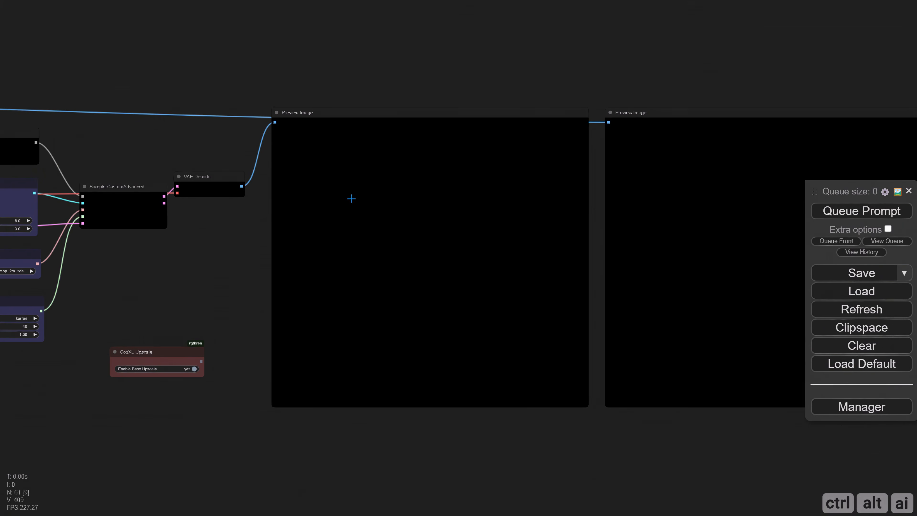
- Delete both Preview Image nodes after the VAE Decode
{"action": "left_click", "coordinate": [350, 199]}
{"action": "key", "text": "Delete"}
{"action": "left_click", "coordinate": [645, 141]}
{"action": "key", "text": "Delete"}
- Add an Image Comparer (rgthree) node, enlarge it and place it beside the VAE Decode
{"action": "double_click", "coordinate": [320, 183]}
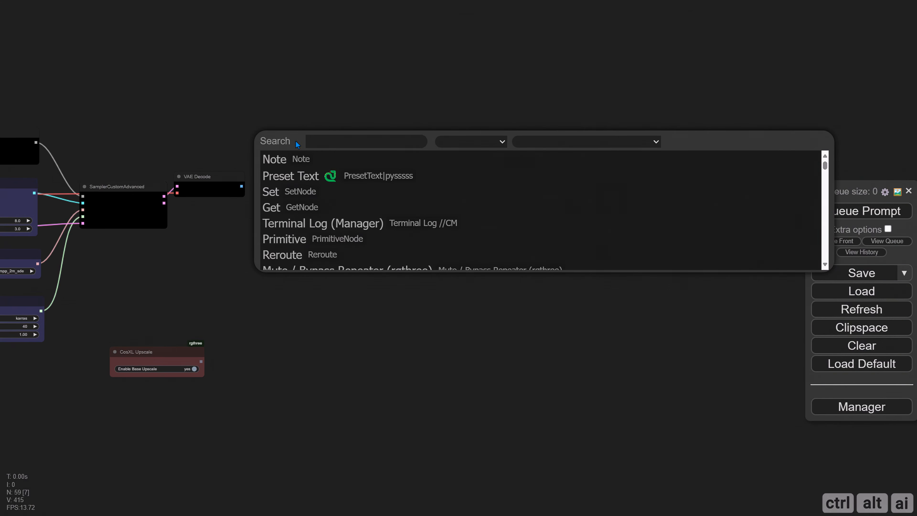
{"action": "type", "text": "image com"}
{"action": "left_click", "coordinate": [326, 162]}
{"action": "left_click_drag", "start_coordinate": [371, 182], "coordinate": [546, 361]}
{"action": "left_click_drag", "start_coordinate": [369, 139], "coordinate": [338, 151]}
{"action": "left_click_drag", "start_coordinate": [229, 129], "coordinate": [339, 147]}
- Connect the VAE Decode's IMAGE output to the comparer's image_a and Select Image Input's IMAGE output to image_b
{"action": "scroll", "coordinate": [339, 147], "scroll_direction": "up", "scroll_amount": 5}
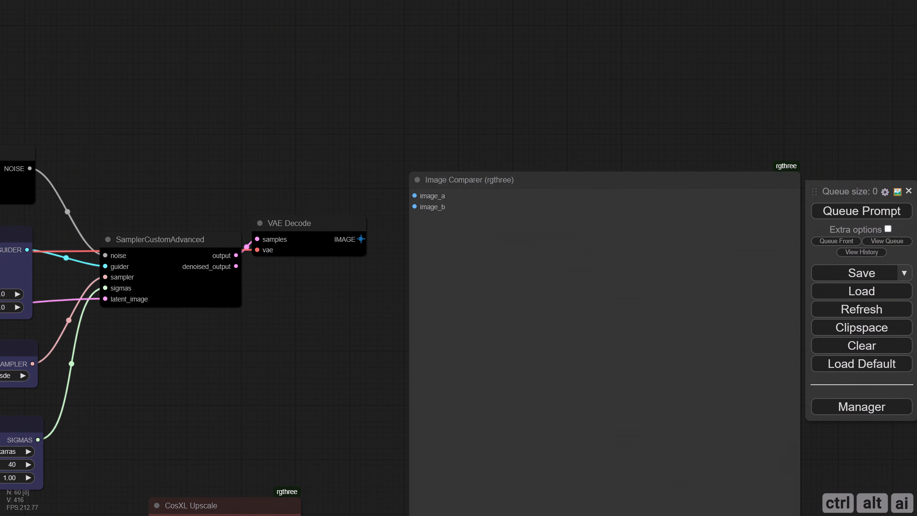
{"action": "left_click_drag", "start_coordinate": [361, 239], "coordinate": [415, 195]}
{"action": "scroll", "coordinate": [355, 259], "scroll_direction": "down", "scroll_amount": 6}
{"action": "left_click_drag", "start_coordinate": [324, 292], "coordinate": [762, 238]}
{"action": "scroll", "coordinate": [304, 357], "scroll_direction": "down", "scroll_amount": 1}
{"action": "scroll", "coordinate": [452, 330], "scroll_direction": "up", "scroll_amount": 4}
{"action": "left_click_drag", "start_coordinate": [152, 353], "coordinate": [298, 331]}
{"action": "scroll", "coordinate": [452, 330], "scroll_direction": "down", "scroll_amount": 3}
{"action": "scroll", "coordinate": [374, 337], "scroll_direction": "down", "scroll_amount": 3}
{"action": "left_click_drag", "start_coordinate": [394, 352], "coordinate": [303, 348]}
{"action": "scroll", "coordinate": [303, 348], "scroll_direction": "down", "scroll_amount": 2}
{"action": "left_click_drag", "start_coordinate": [248, 309], "coordinate": [724, 219]}
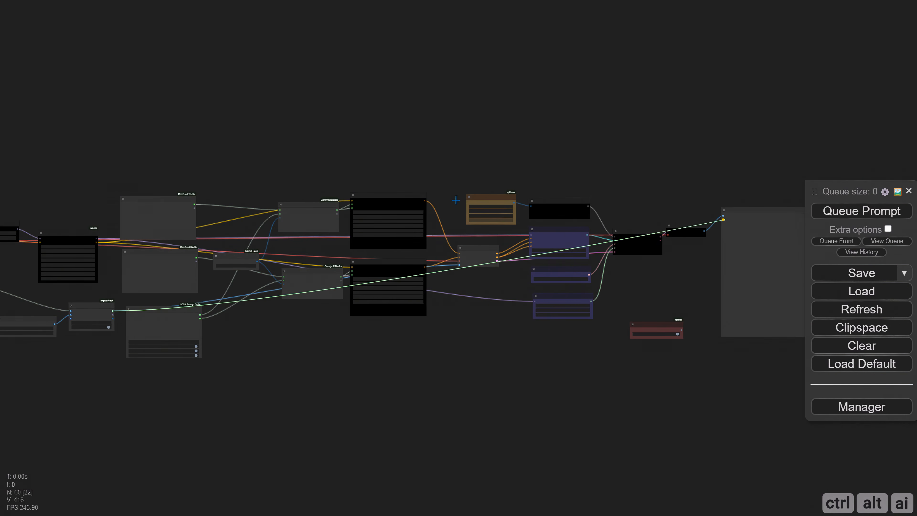
- Add a group to the canvas and resize it to enclose the workflow's nodes
{"action": "scroll", "coordinate": [323, 160], "scroll_direction": "down", "scroll_amount": 5}
{"action": "left_click_drag", "start_coordinate": [665, 311], "coordinate": [35, 156]}
{"action": "right_click", "coordinate": [112, 151]}
{"action": "left_click", "coordinate": [154, 203]}
{"action": "right_click", "coordinate": [46, 141]}
{"action": "left_click", "coordinate": [92, 233]}
{"action": "mouse_move", "coordinate": [82, 178]}
{"action": "left_mouse_down"}
{"action": "mouse_move", "coordinate": [241, 172]}
{"action": "mouse_move", "coordinate": [98, 170]}
{"action": "left_mouse_up"}
{"action": "left_click_drag", "start_coordinate": [673, 301], "coordinate": [697, 315]}
{"action": "left_click_drag", "start_coordinate": [42, 148], "coordinate": [686, 343]}
{"action": "left_click_drag", "start_coordinate": [614, 224], "coordinate": [626, 231]}
- Colour the prompt switch nodes and the SDXL Prompt Styler black
{"action": "right_click", "coordinate": [336, 235]}
{"action": "left_click", "coordinate": [355, 315]}
{"action": "left_click", "coordinate": [488, 430]}
{"action": "left_click", "coordinate": [205, 249], "text": "ctrl"}
{"action": "right_click", "coordinate": [242, 257]}
{"action": "left_click", "coordinate": [397, 430]}
{"action": "scroll", "coordinate": [236, 275], "scroll_direction": "up", "scroll_amount": 12}
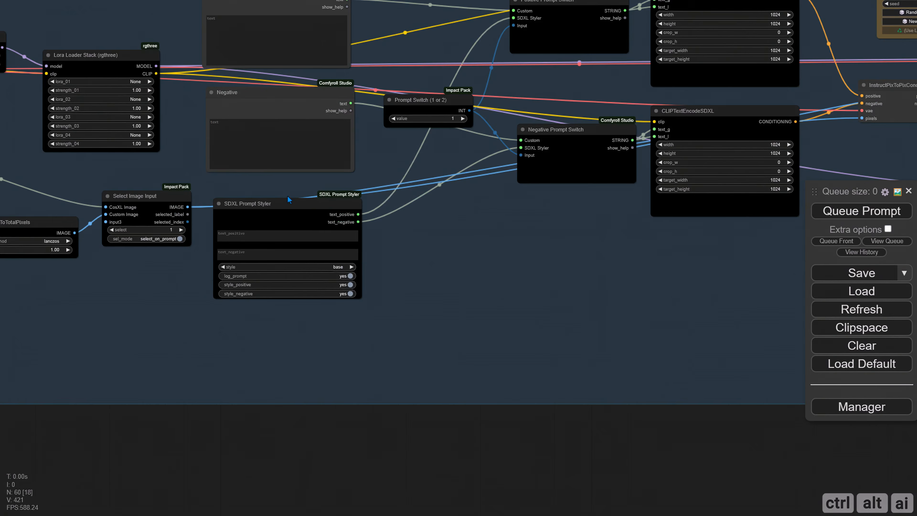
- Recolour the Positive node green, the Negative node red, the SDXL Prompt Styler cyan and the surrounding group dark
{"action": "right_click", "coordinate": [242, 94]}
{"action": "right_click", "coordinate": [270, 78]}
{"action": "right_click", "coordinate": [352, 296]}
{"action": "right_click", "coordinate": [401, 369]}
{"action": "right_click", "coordinate": [362, 302]}
{"action": "left_click_drag", "start_coordinate": [506, 344], "coordinate": [276, 384]}
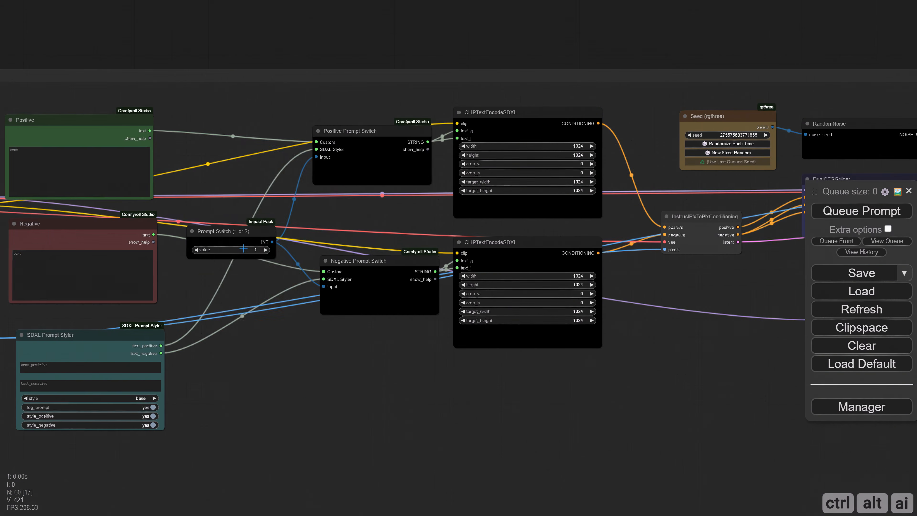
- Colour the Prompt Switch (1 or 2) node the same yellow-brown as the Seed node
{"action": "right_click", "coordinate": [231, 237]}
{"action": "left_click_drag", "start_coordinate": [563, 343], "coordinate": [311, 339]}
{"action": "right_click", "coordinate": [456, 249]}
{"action": "left_click_drag", "start_coordinate": [650, 343], "coordinate": [271, 261]}
{"action": "right_click", "coordinate": [604, 158]}
{"action": "left_click", "coordinate": [425, 292]}
- Rename the new group around the edit workflow as CosXL Edit
{"action": "left_click_drag", "start_coordinate": [144, 203], "coordinate": [686, 344]}
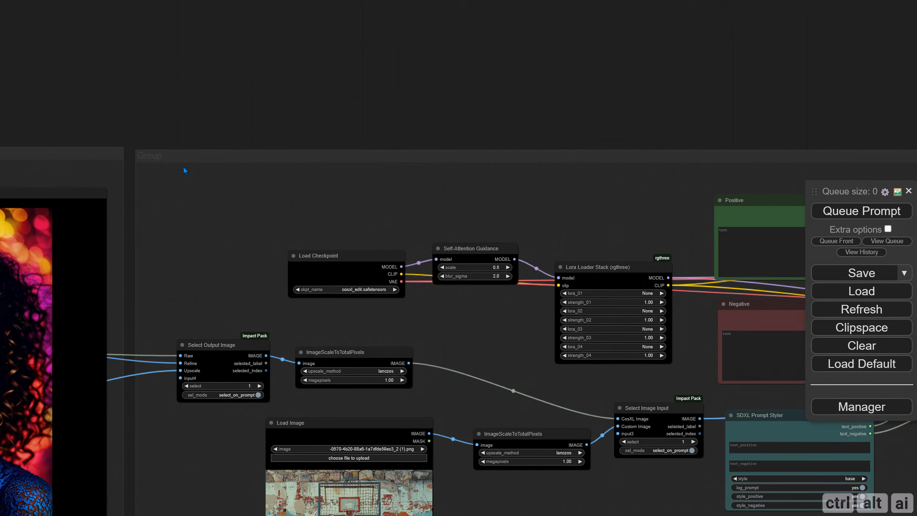
{"action": "left_click_drag", "start_coordinate": [184, 170], "coordinate": [180, 161]}
{"action": "right_click", "coordinate": [168, 155]}
{"action": "left_click", "coordinate": [249, 421]}
{"action": "left_click", "coordinate": [349, 419]}
{"action": "key", "text": "ctrl+a"}
{"action": "type", "text": "Cos"}
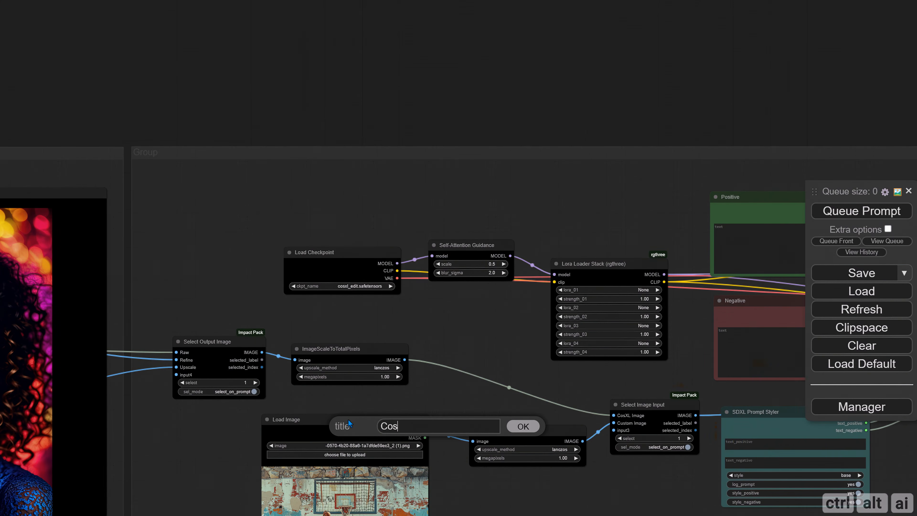
{"action": "type", "text": "XL Edit"}
{"action": "key", "text": "Return"}
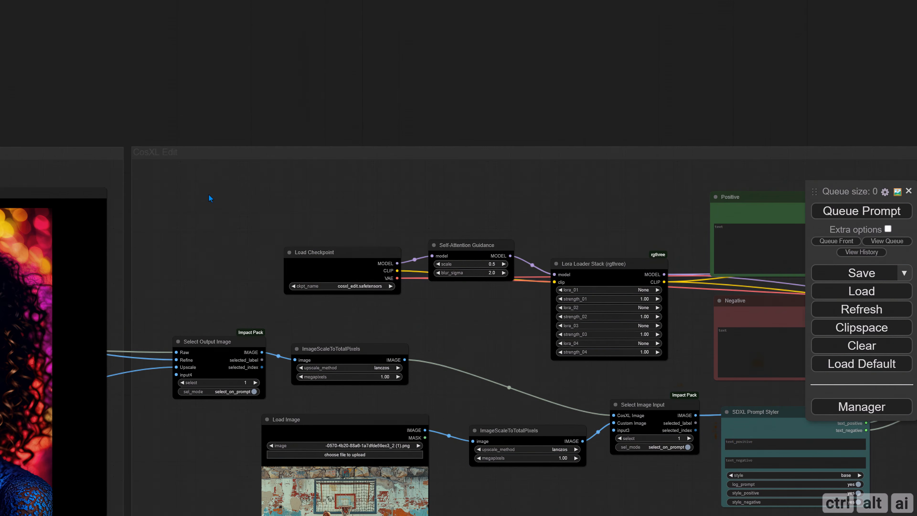
- Set the CosXL Fast Groups Muter's matchTitle property to "CosXL Base|CosXL Refine|CosXL Edit"
{"action": "scroll", "coordinate": [220, 221], "scroll_direction": "down", "scroll_amount": 8}
{"action": "left_click_drag", "start_coordinate": [251, 412], "coordinate": [668, 383]}
{"action": "left_click_drag", "start_coordinate": [388, 437], "coordinate": [666, 373]}
{"action": "scroll", "coordinate": [259, 296], "scroll_direction": "up", "scroll_amount": 6}
{"action": "scroll", "coordinate": [242, 311], "scroll_direction": "up", "scroll_amount": 8}
{"action": "left_click_drag", "start_coordinate": [212, 333], "coordinate": [256, 340]}
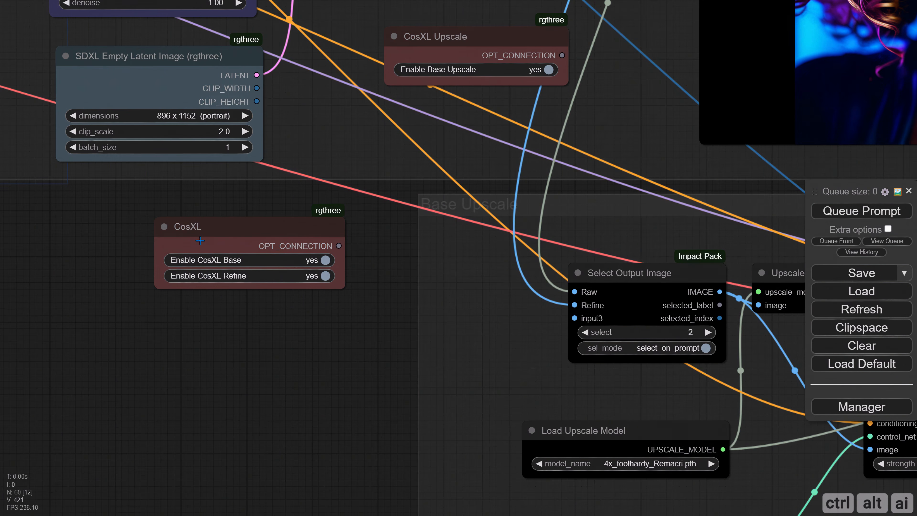
{"action": "right_click", "coordinate": [201, 239]}
{"action": "left_click", "coordinate": [222, 282]}
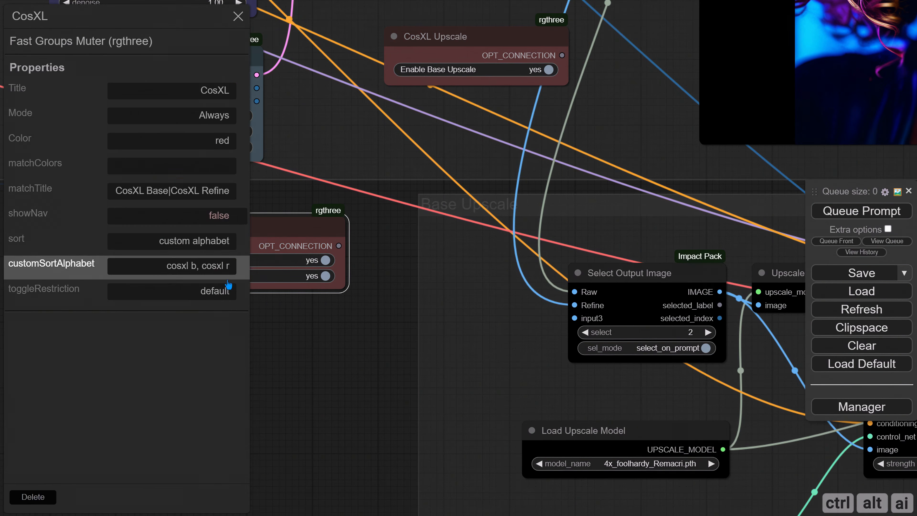
{"action": "left_click", "coordinate": [228, 195]}
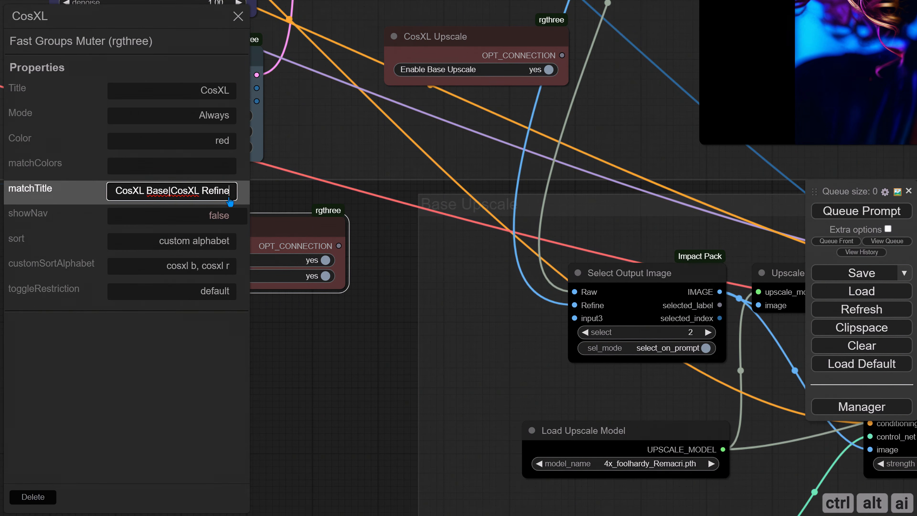
{"action": "type", "text": "|C"}
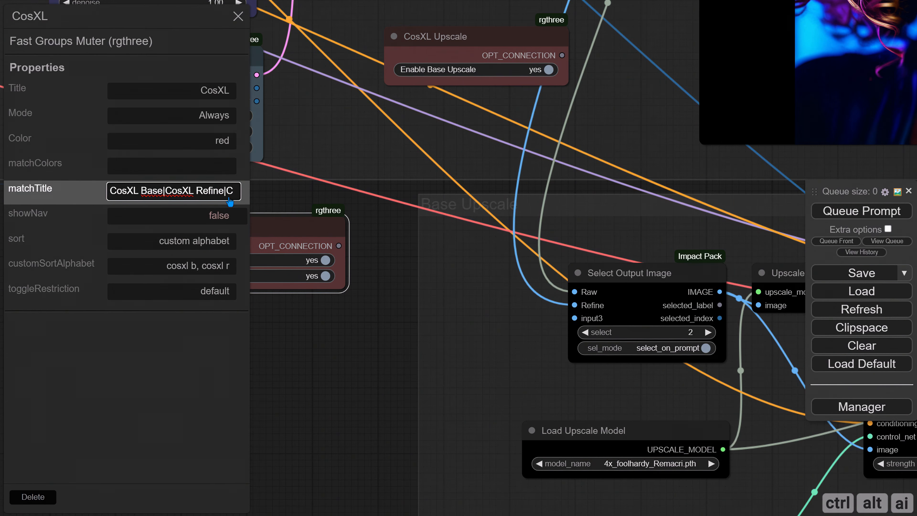
{"action": "type", "text": "osXL"}
{"action": "type", "text": " Edit"}
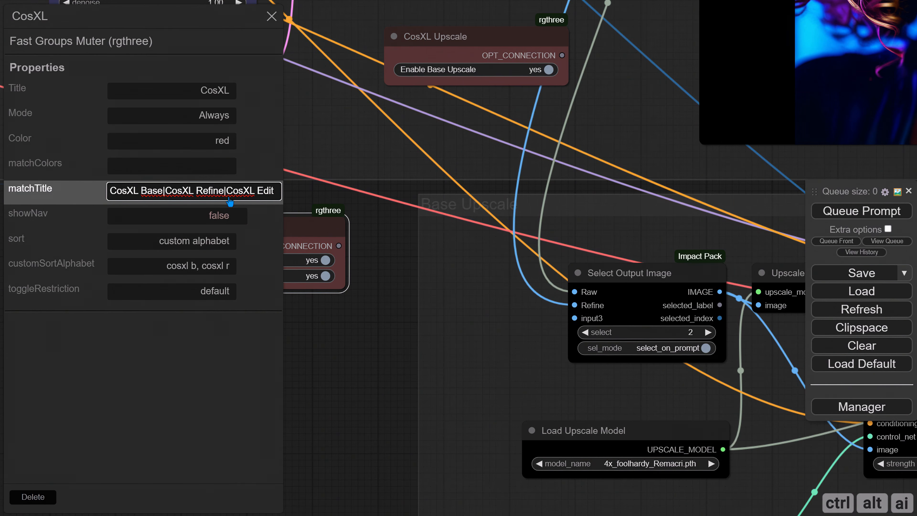
{"action": "key", "text": "Return"}
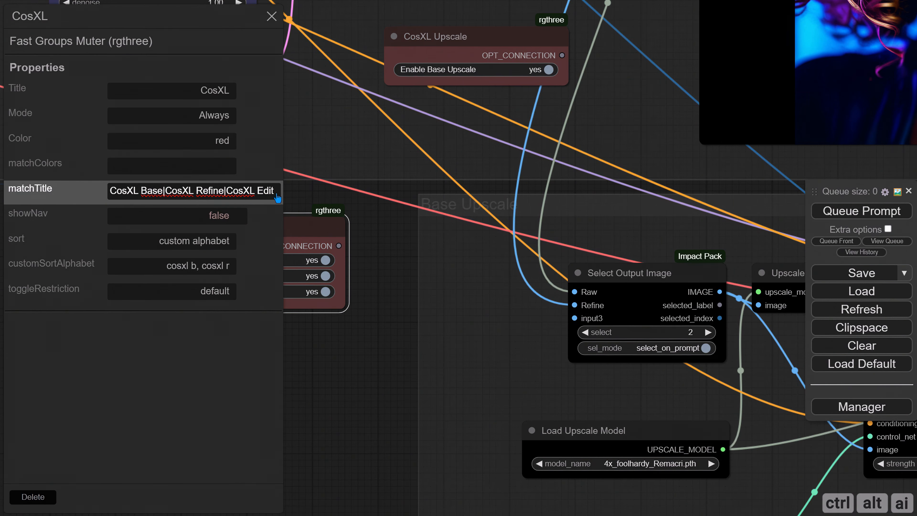
{"action": "left_click", "coordinate": [272, 16]}
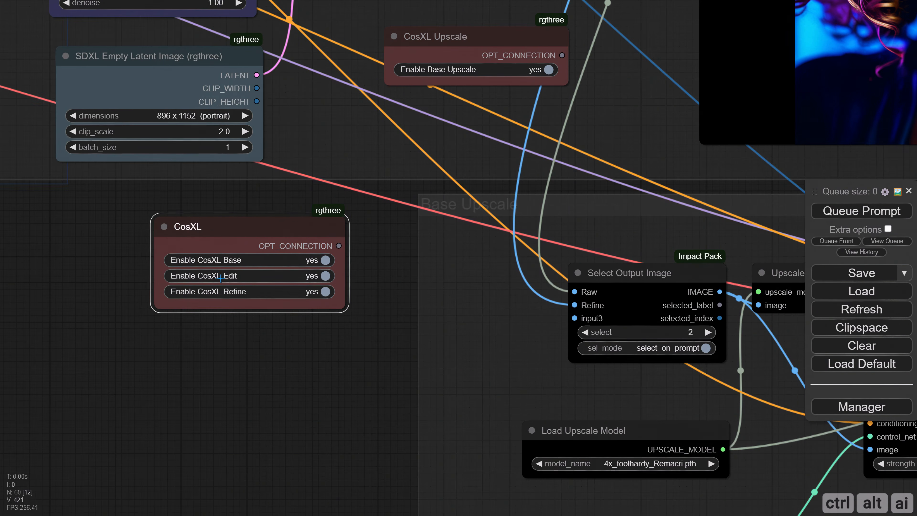
- Paste a copy of the CosXL group muter and place it just below the CosXL Edit group, under the Load Image node
{"action": "scroll", "coordinate": [224, 306], "scroll_direction": "down", "scroll_amount": 10}
{"action": "left_click_drag", "start_coordinate": [572, 378], "coordinate": [347, 370]}
{"action": "left_click_drag", "start_coordinate": [800, 332], "coordinate": [327, 374]}
{"action": "left_click_drag", "start_coordinate": [505, 411], "coordinate": [231, 381]}
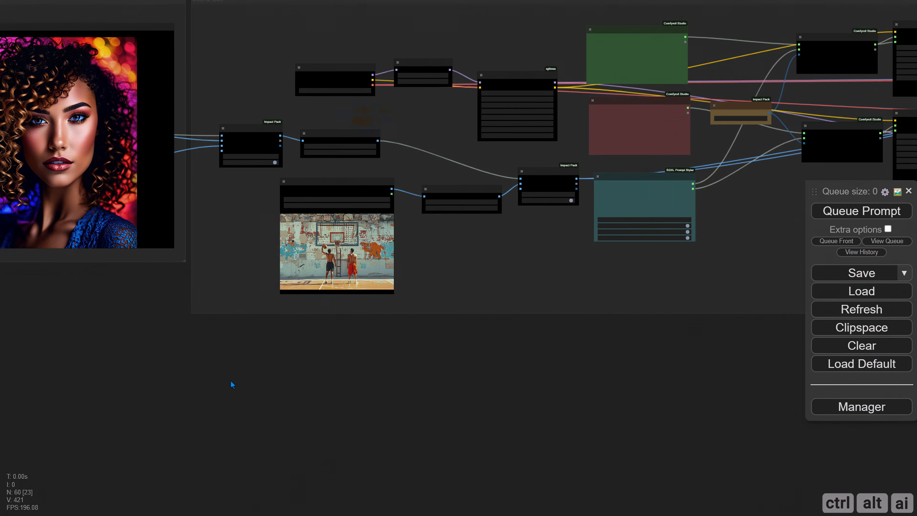
{"action": "key", "text": "ctrl+v"}
{"action": "left_click_drag", "start_coordinate": [364, 361], "coordinate": [352, 336]}
{"action": "scroll", "coordinate": [267, 332], "scroll_direction": "up", "scroll_amount": 4}
{"action": "left_click_drag", "start_coordinate": [271, 333], "coordinate": [211, 443]}
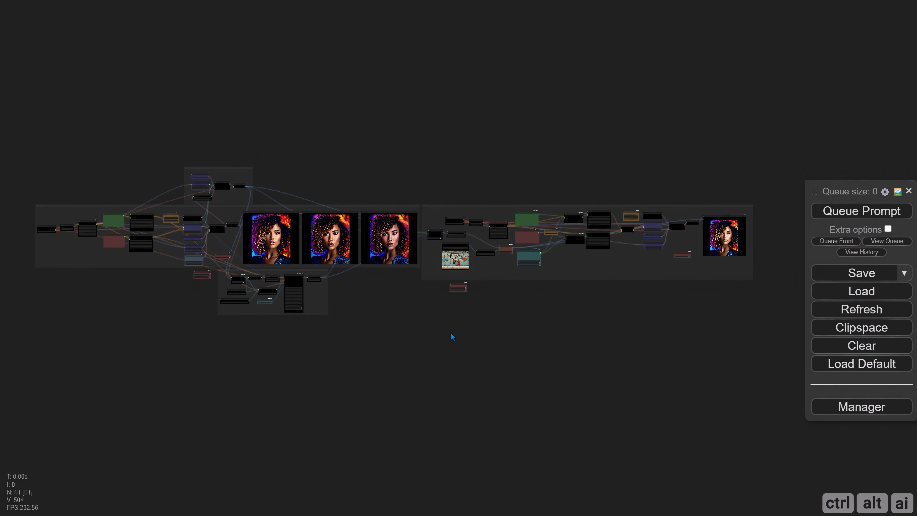
- Raise the select value of the CosXL Edit group's Select Output Image node by one, then select the Select Image Input node
{"action": "left_click_drag", "start_coordinate": [452, 329], "coordinate": [377, 371]}
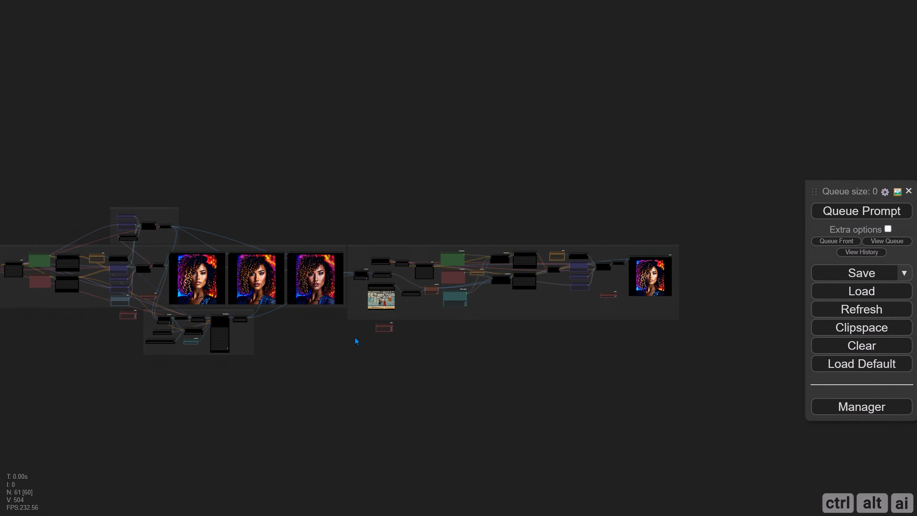
{"action": "scroll", "coordinate": [355, 337], "scroll_direction": "up", "scroll_amount": 5}
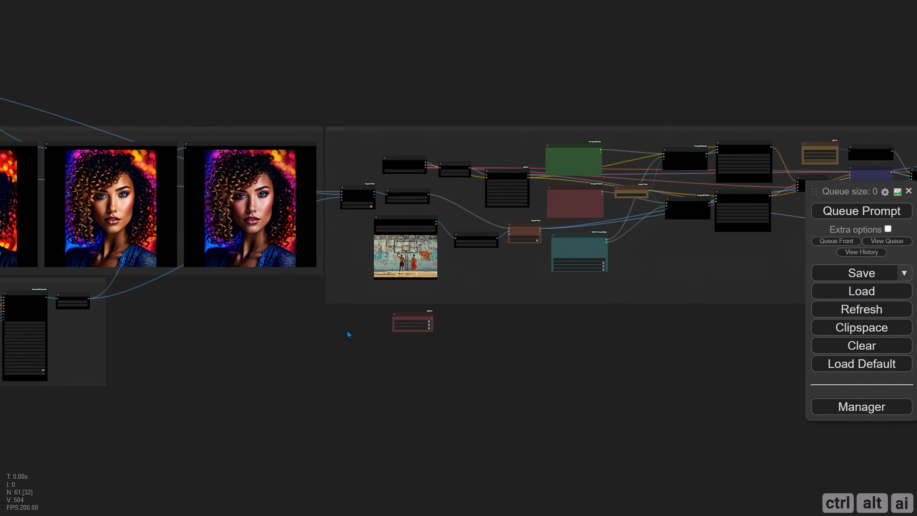
{"action": "scroll", "coordinate": [349, 334], "scroll_direction": "up", "scroll_amount": 8}
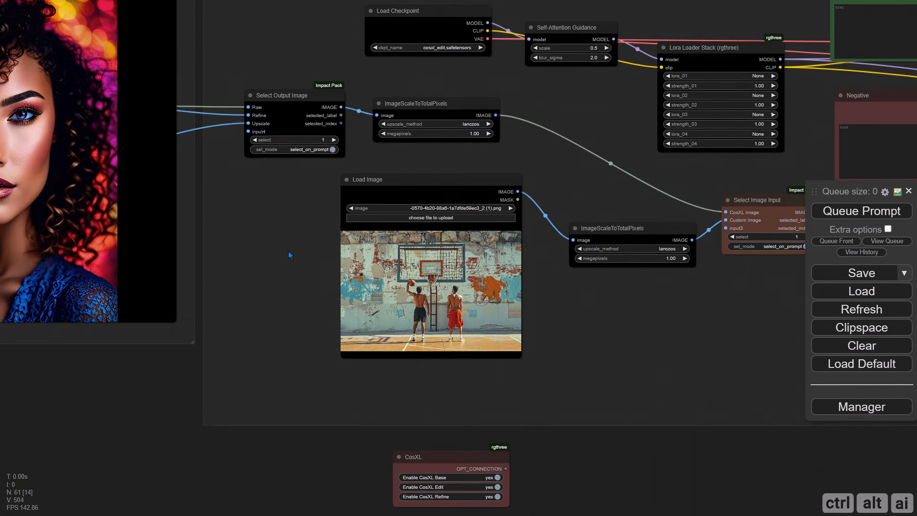
{"action": "scroll", "coordinate": [289, 253], "scroll_direction": "up", "scroll_amount": 3}
{"action": "left_click_drag", "start_coordinate": [278, 253], "coordinate": [343, 278]}
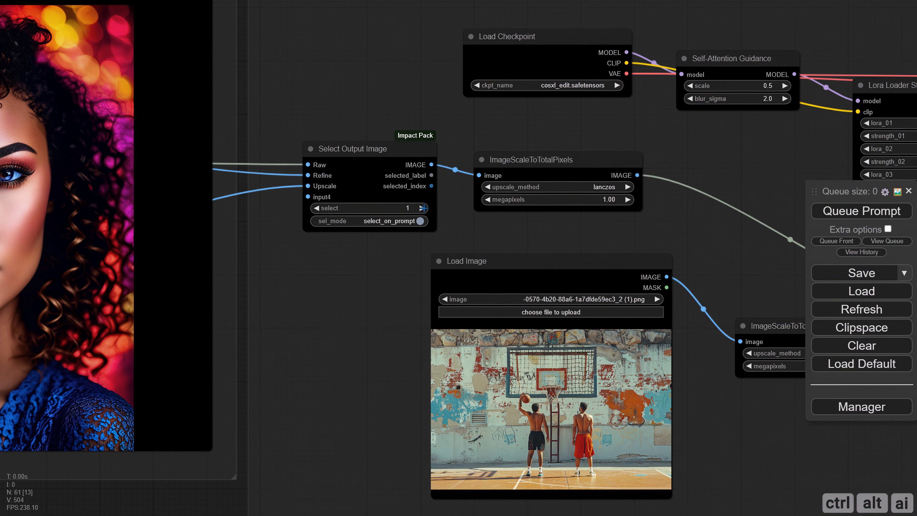
{"action": "left_click", "coordinate": [422, 208]}
{"action": "left_click_drag", "start_coordinate": [590, 233], "coordinate": [198, 225]}
{"action": "left_click_drag", "start_coordinate": [465, 266], "coordinate": [205, 256]}
{"action": "left_click", "coordinate": [351, 276]}
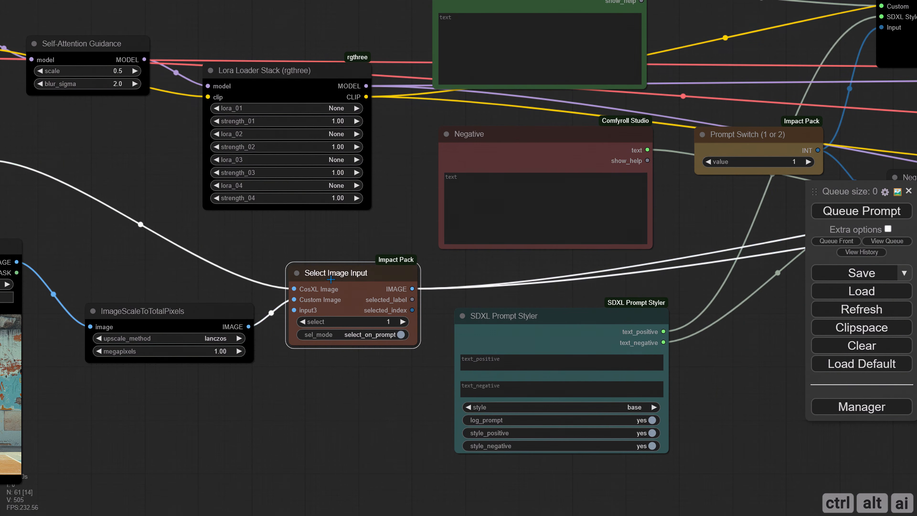
- Set the Positive prompt to "low lighting, dark photo, gothic makeup inspired by the adams family, (cheek gothic harley quinn tattoo:1.15), beautiful, hyper realistic, natural skin"
{"action": "left_click_drag", "start_coordinate": [385, 244], "coordinate": [169, 299]}
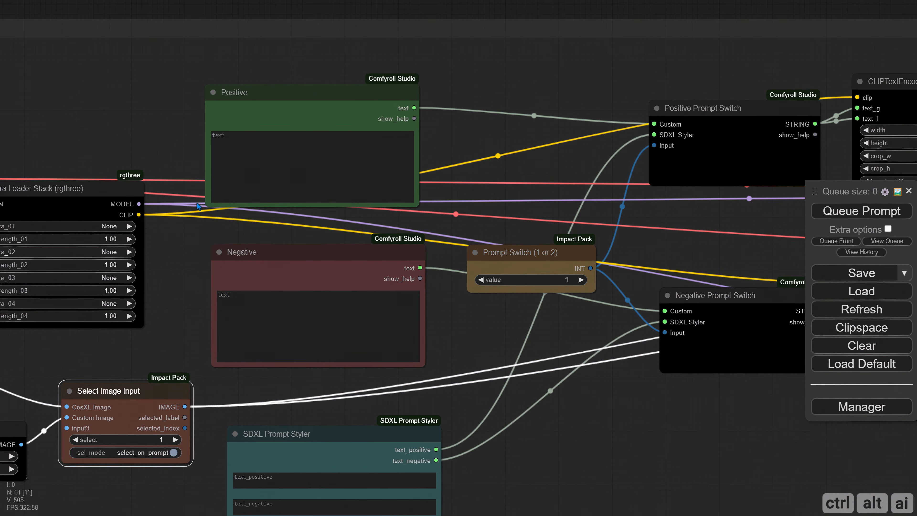
{"action": "scroll", "coordinate": [175, 141], "scroll_direction": "up", "scroll_amount": 3}
{"action": "left_click", "coordinate": [296, 170]}
{"action": "type", "text": "low lighting, dark photo, gothic makeup inspired by the adams family, (cheek gothic harley quinn tattoo:1.15), beautiful, hyper realistic, natural skin"}
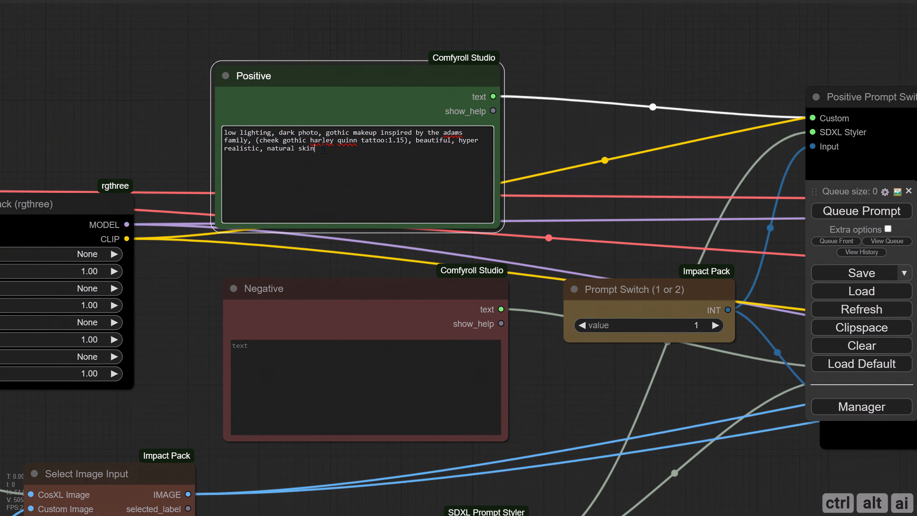
{"action": "left_click", "coordinate": [531, 141]}
- Set the DualCFGGuider's cfg_conds to 5.0 and cfg_cond2_negative to 1.5 in the CosXL Edit group
{"action": "left_click_drag", "start_coordinate": [545, 140], "coordinate": [393, 103]}
{"action": "left_click", "coordinate": [505, 253]}
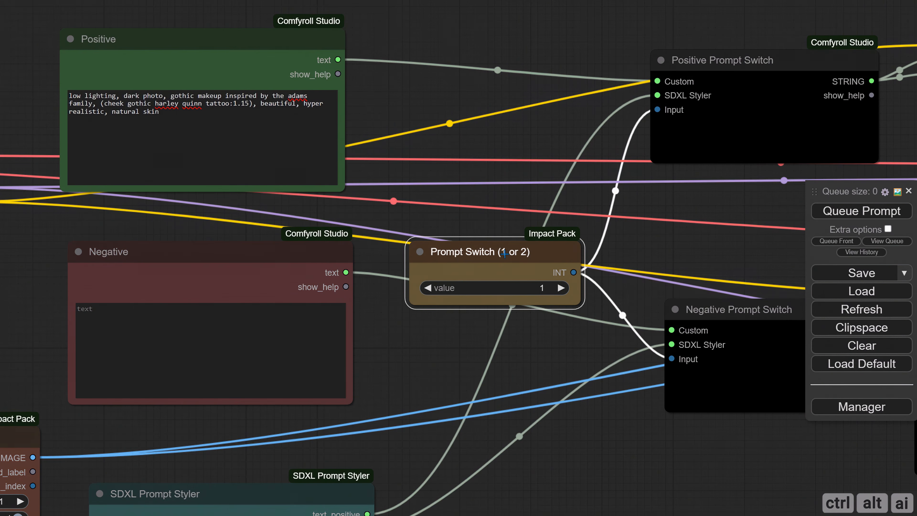
{"action": "scroll", "coordinate": [448, 145], "scroll_direction": "down", "scroll_amount": 2}
{"action": "left_click_drag", "start_coordinate": [547, 451], "coordinate": [226, 462]}
{"action": "left_click_drag", "start_coordinate": [769, 307], "coordinate": [374, 285]}
{"action": "left_click_drag", "start_coordinate": [503, 283], "coordinate": [314, 303]}
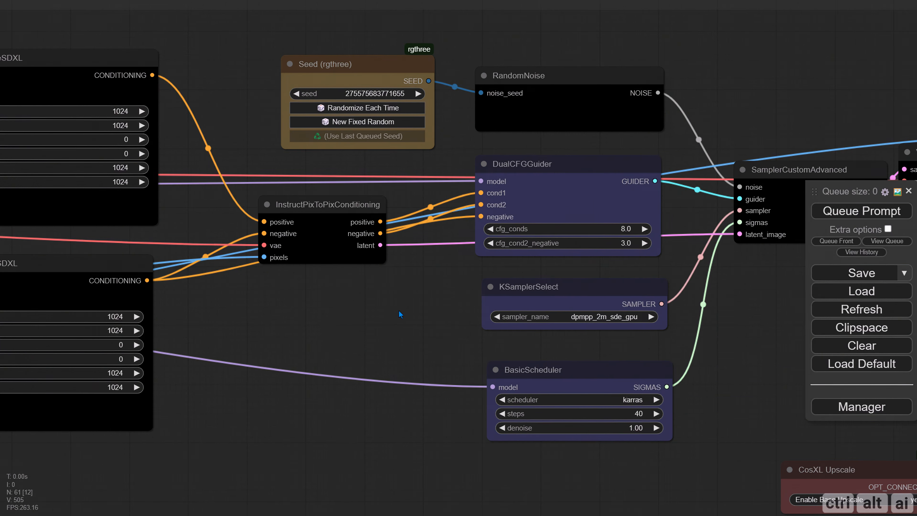
{"action": "left_click_drag", "start_coordinate": [531, 323], "coordinate": [271, 303]}
{"action": "left_click_drag", "start_coordinate": [495, 307], "coordinate": [518, 305]}
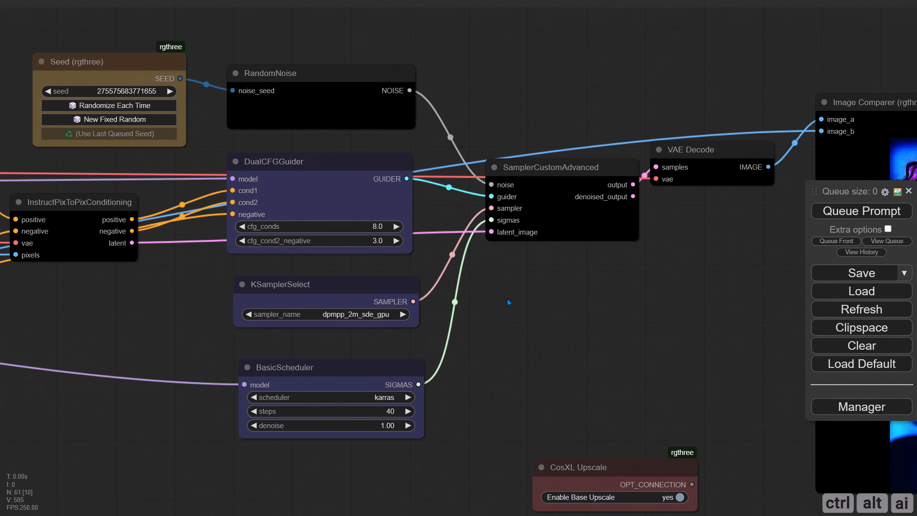
{"action": "left_click", "coordinate": [384, 228]}
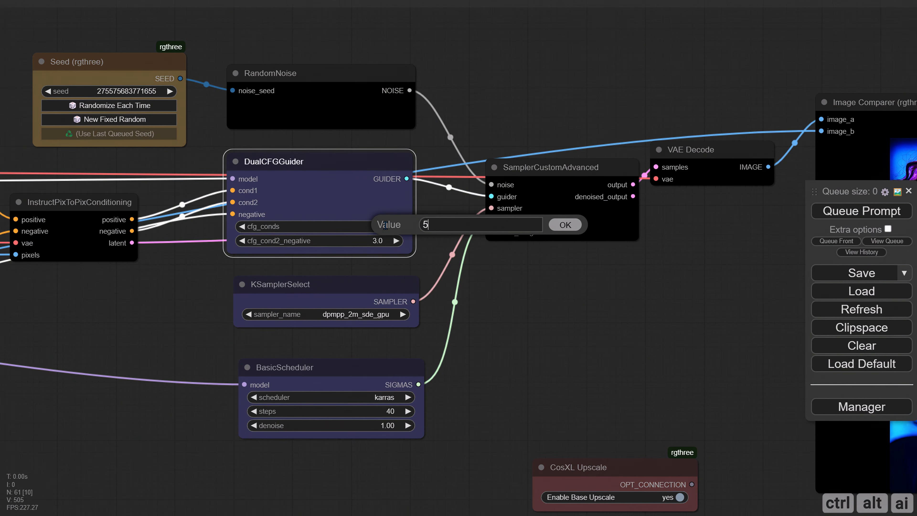
{"action": "type", "text": "5"}
{"action": "key", "text": "Return"}
{"action": "left_click", "coordinate": [377, 241]}
{"action": "type", "text": "1.5"}
{"action": "key", "text": "Return"}
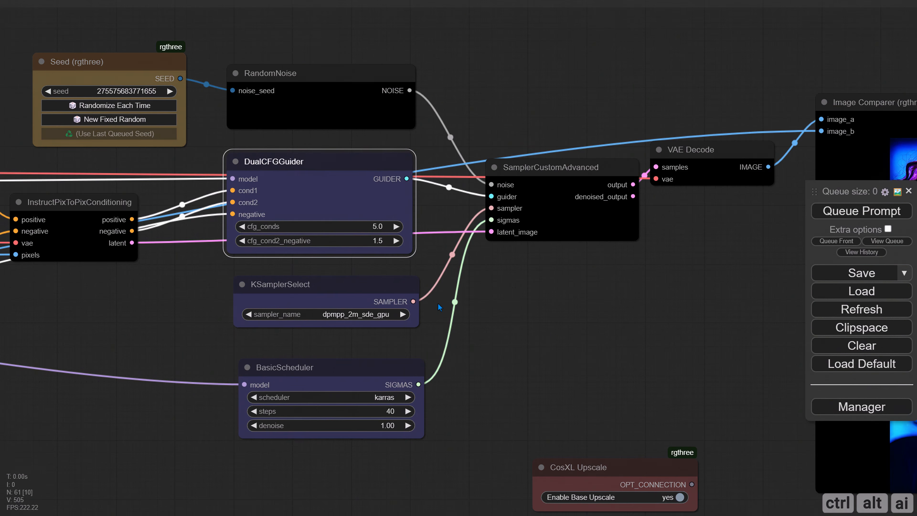
- Change the KSamplerSelect node's sampler to dpm_2_ancestral
{"action": "left_click_drag", "start_coordinate": [494, 341], "coordinate": [463, 332]}
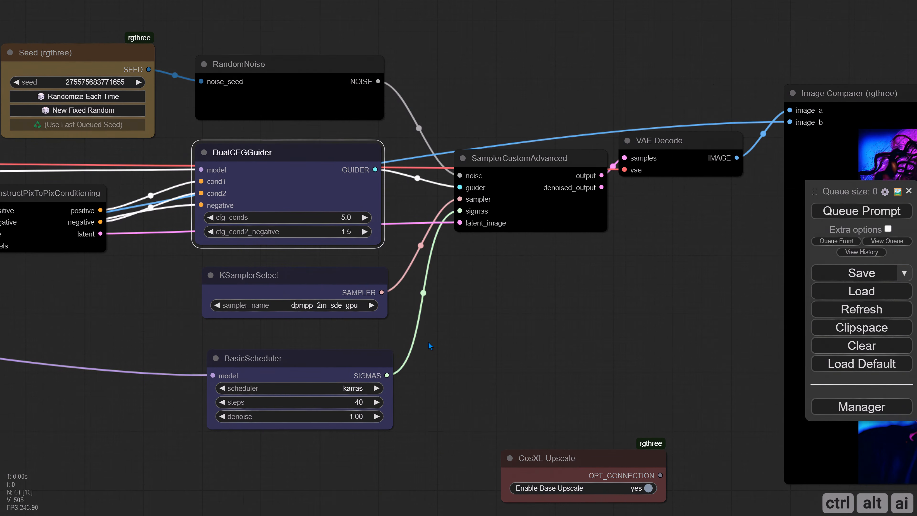
{"action": "left_click", "coordinate": [349, 305]}
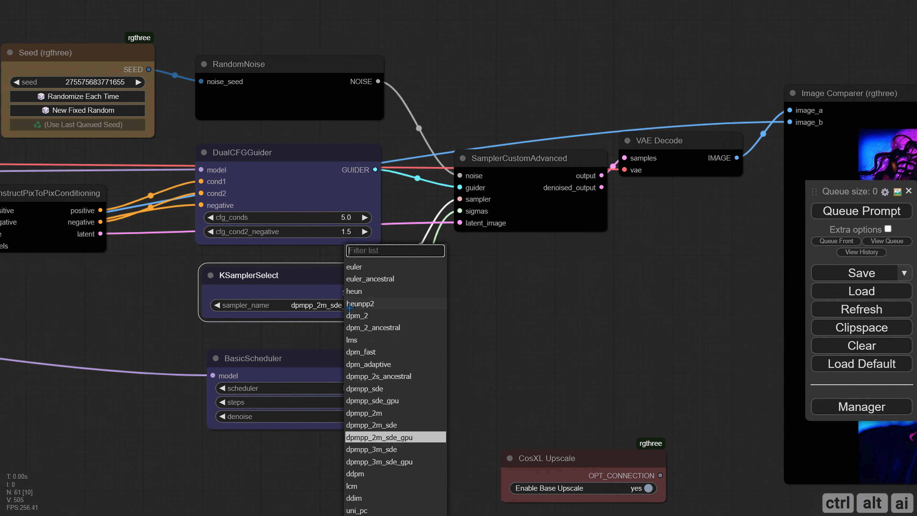
{"action": "left_click", "coordinate": [408, 332]}
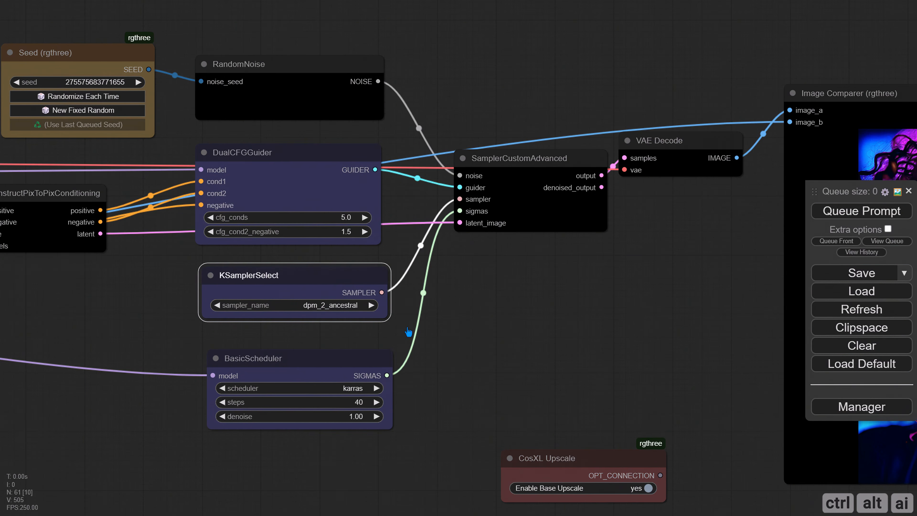
- Set the BasicScheduler's scheduler to exponential and its steps to 20
{"action": "left_click", "coordinate": [362, 388]}
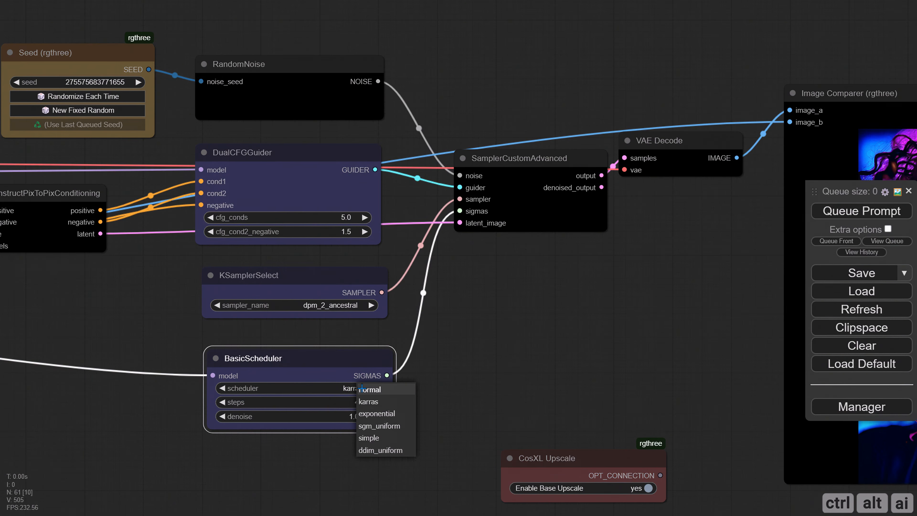
{"action": "left_click", "coordinate": [393, 416]}
{"action": "left_click", "coordinate": [362, 404]}
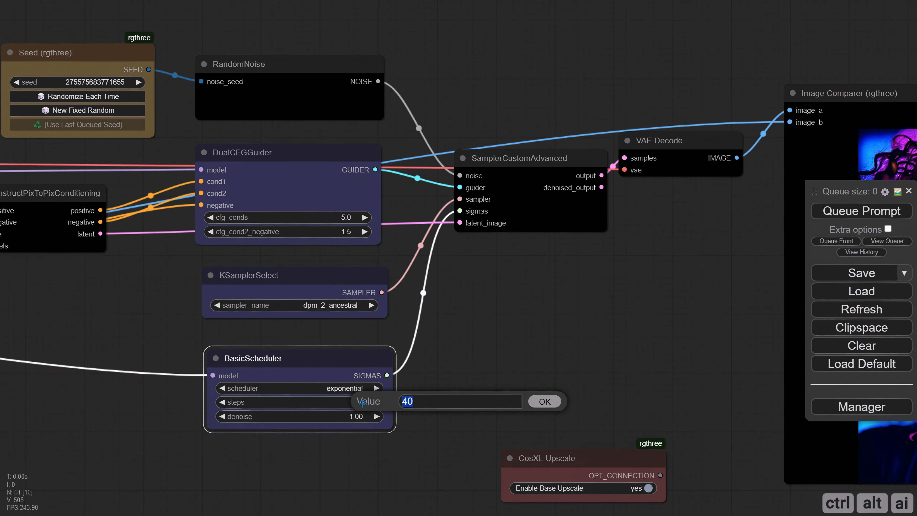
{"action": "type", "text": "20"}
{"action": "key", "text": "Return"}
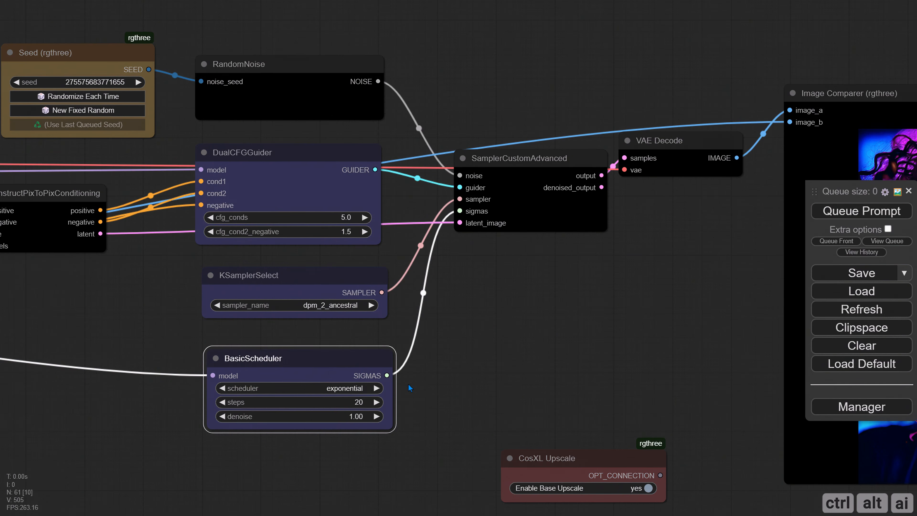
- Queue the prompt to generate the edited image
{"action": "left_click_drag", "start_coordinate": [513, 364], "coordinate": [407, 346]}
{"action": "scroll", "coordinate": [406, 342], "scroll_direction": "down", "scroll_amount": 3}
{"action": "left_click", "coordinate": [849, 213]}
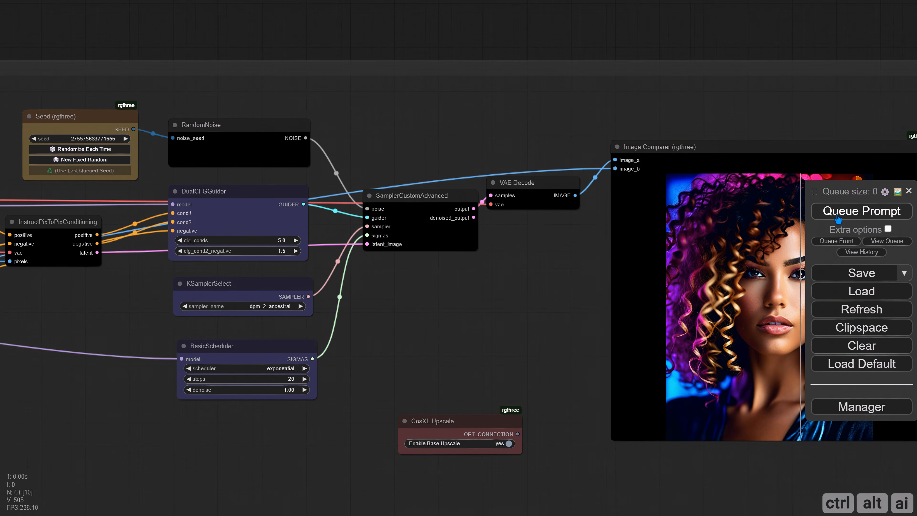
- Examine the generated image in the CosXL Edit group's Image Comparer and compare it with the input image
{"action": "scroll", "coordinate": [261, 395], "scroll_direction": "down", "scroll_amount": 5}
{"action": "scroll", "coordinate": [261, 395], "scroll_direction": "down", "scroll_amount": 3}
{"action": "left_click_drag", "start_coordinate": [261, 395], "coordinate": [441, 356]}
{"action": "scroll", "coordinate": [422, 360], "scroll_direction": "down", "scroll_amount": 2}
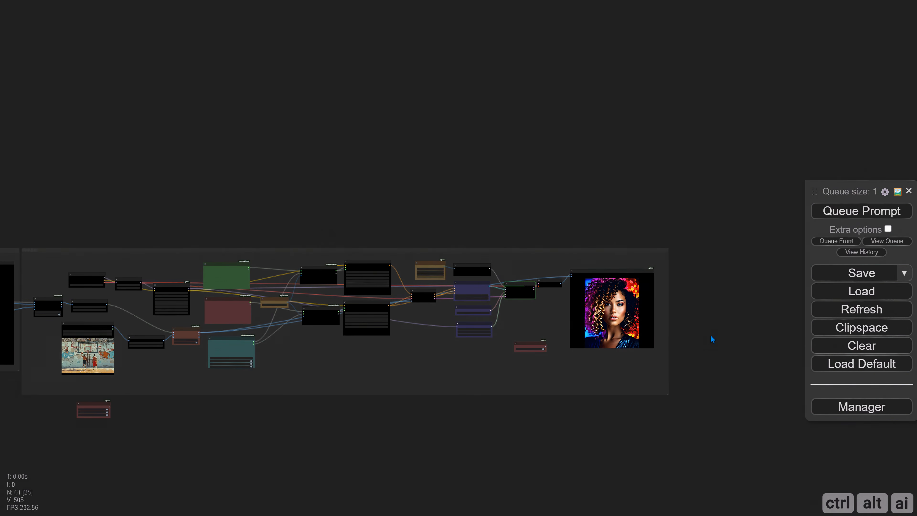
{"action": "left_click_drag", "start_coordinate": [694, 335], "coordinate": [597, 342]}
{"action": "scroll", "coordinate": [596, 339], "scroll_direction": "up", "scroll_amount": 8}
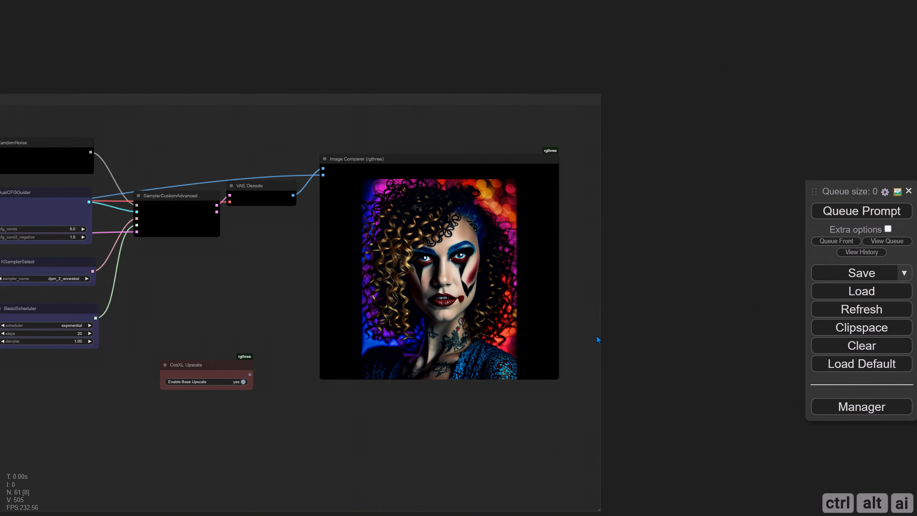
{"action": "scroll", "coordinate": [618, 318], "scroll_direction": "up", "scroll_amount": 5}
{"action": "left_click_drag", "start_coordinate": [626, 307], "coordinate": [698, 317]}
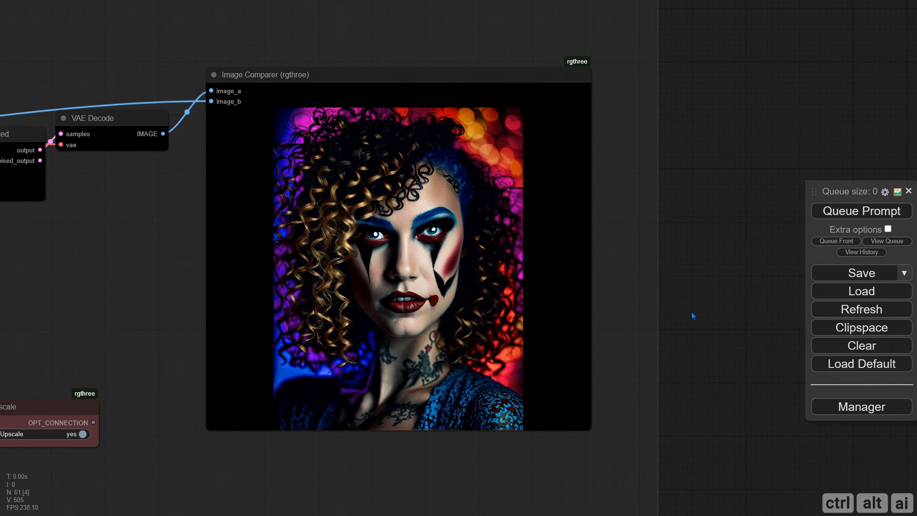
{"action": "scroll", "coordinate": [691, 312], "scroll_direction": "up", "scroll_amount": 2}
{"action": "scroll", "coordinate": [688, 310], "scroll_direction": "down", "scroll_amount": 1}
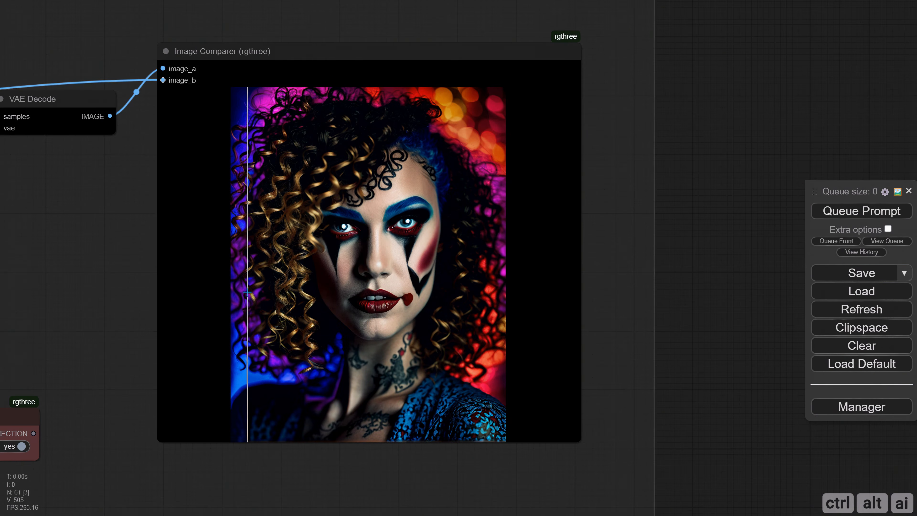
- Set the DualCFGGuider's cfg_conds to 2.6 and queue the prompt
{"action": "scroll", "coordinate": [247, 292], "scroll_direction": "down", "scroll_amount": 1}
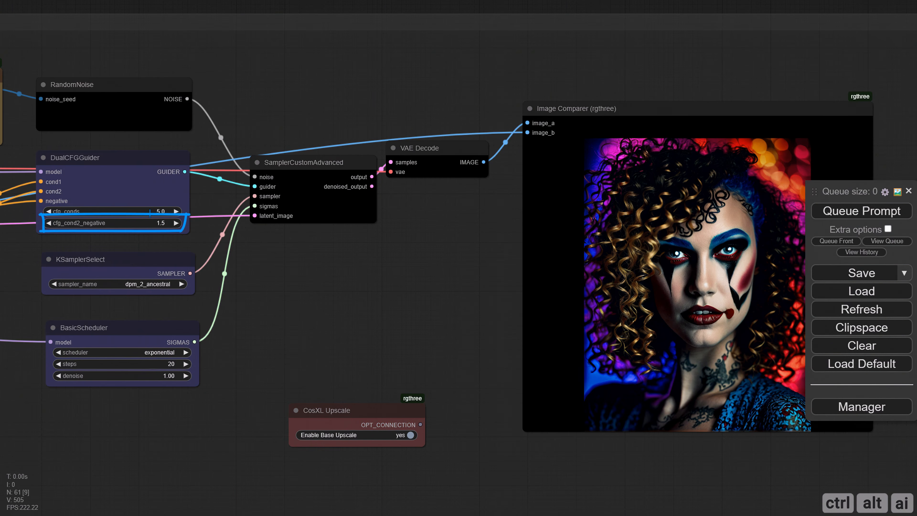
{"action": "left_click", "coordinate": [151, 212]}
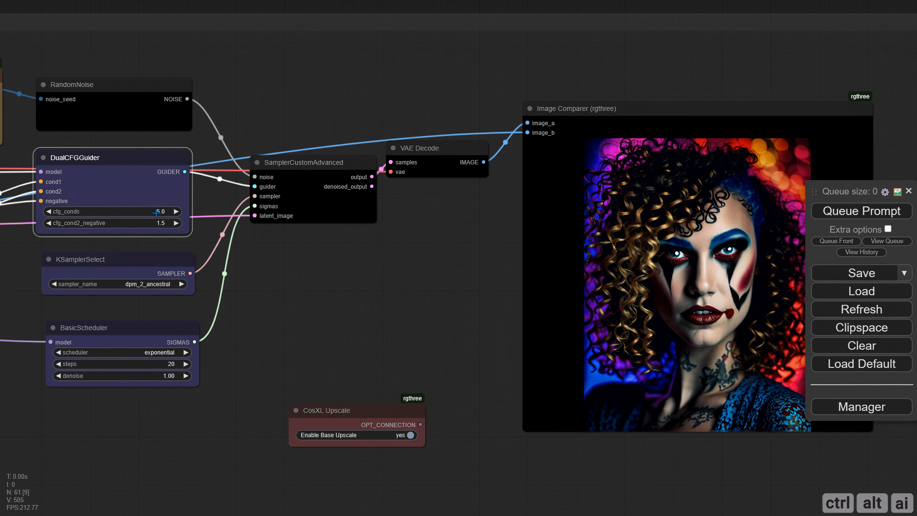
{"action": "type", "text": "2.6"}
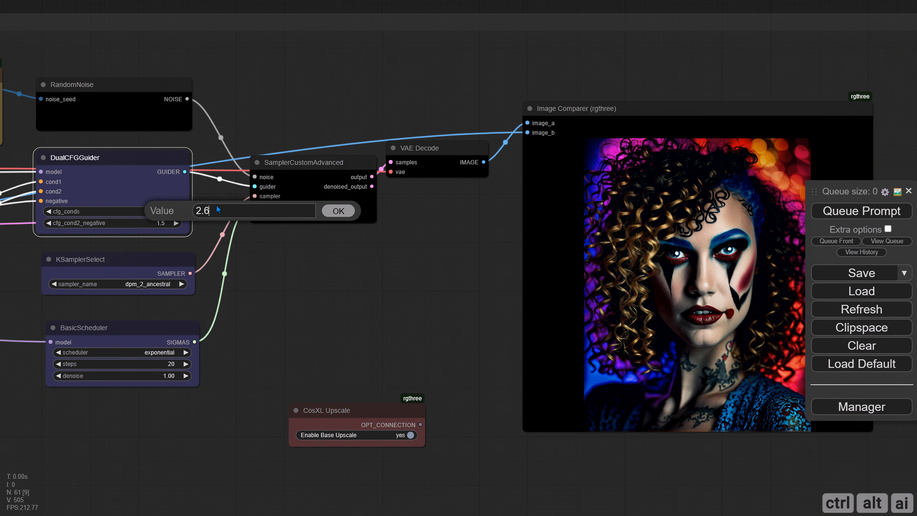
{"action": "left_click", "coordinate": [338, 212]}
{"action": "left_click_drag", "start_coordinate": [366, 266], "coordinate": [323, 264]}
{"action": "key", "text": "ctrl+Return"}
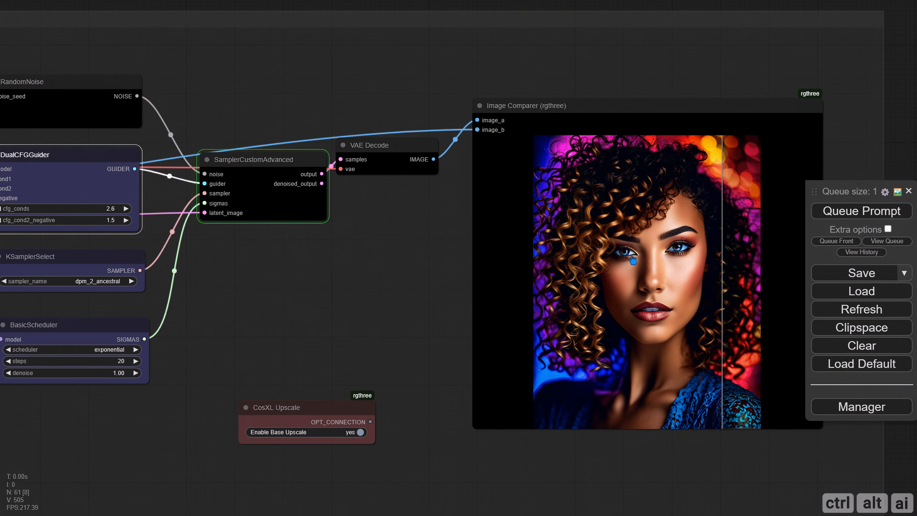
- Examine the gothic makeup result in the Image Comparer up close and compare the face and hair with the input image
{"action": "left_click_drag", "start_coordinate": [389, 287], "coordinate": [291, 279]}
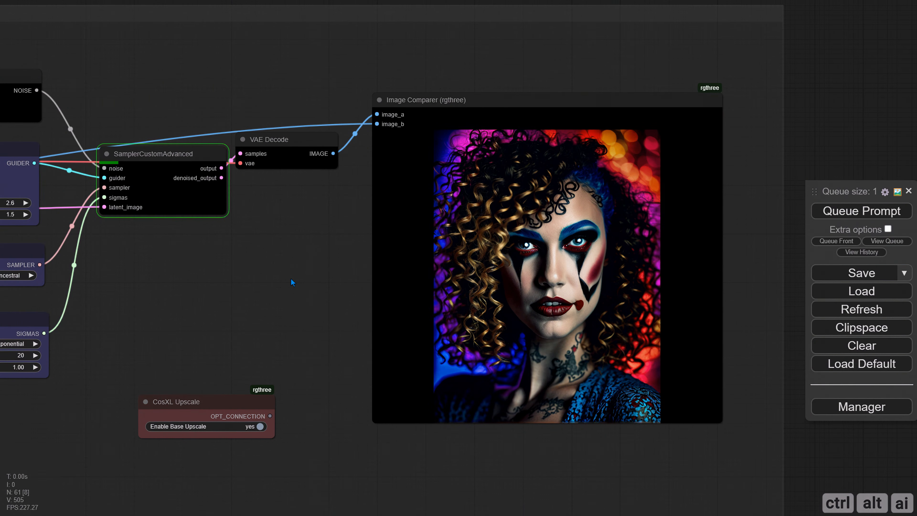
{"action": "left_click_drag", "start_coordinate": [301, 282], "coordinate": [158, 263]}
{"action": "scroll", "coordinate": [232, 275], "scroll_direction": "up", "scroll_amount": 3}
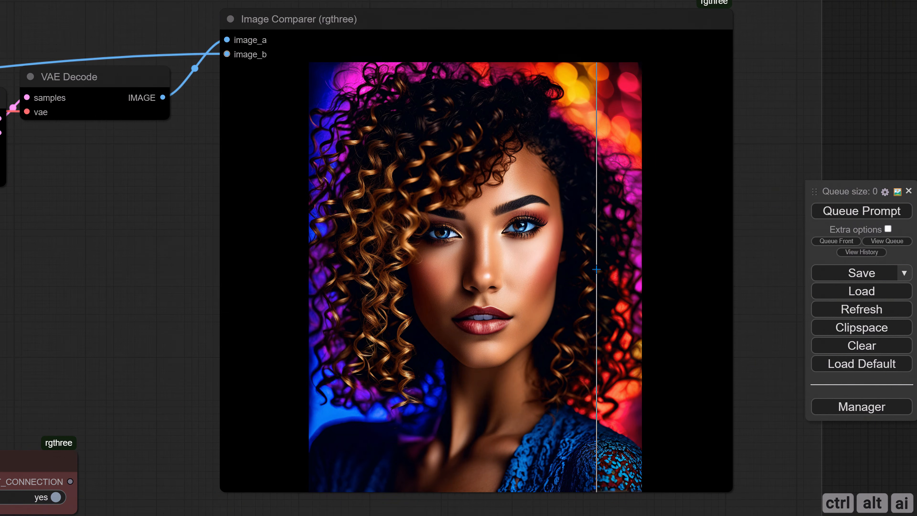
{"action": "scroll", "coordinate": [576, 263], "scroll_direction": "up", "scroll_amount": 6}
{"action": "scroll", "coordinate": [557, 256], "scroll_direction": "up", "scroll_amount": 1}
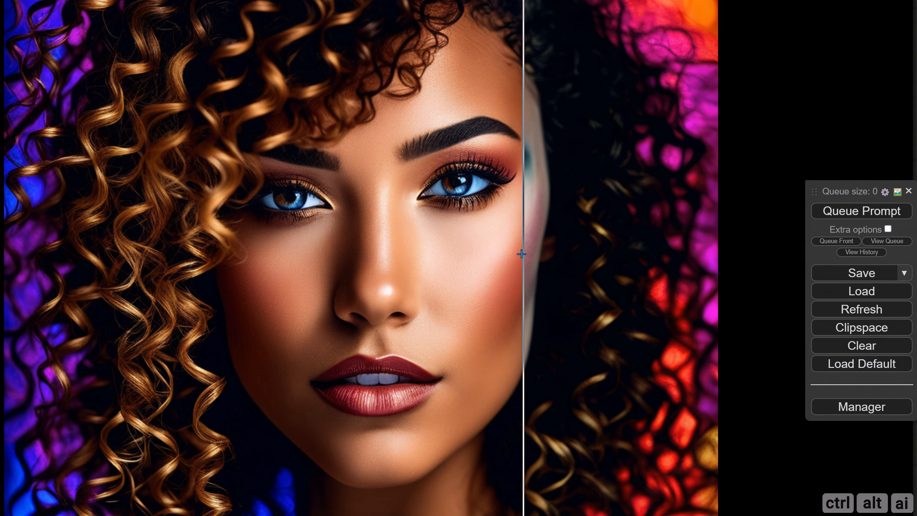
{"action": "scroll", "coordinate": [326, 248], "scroll_direction": "down", "scroll_amount": 3}
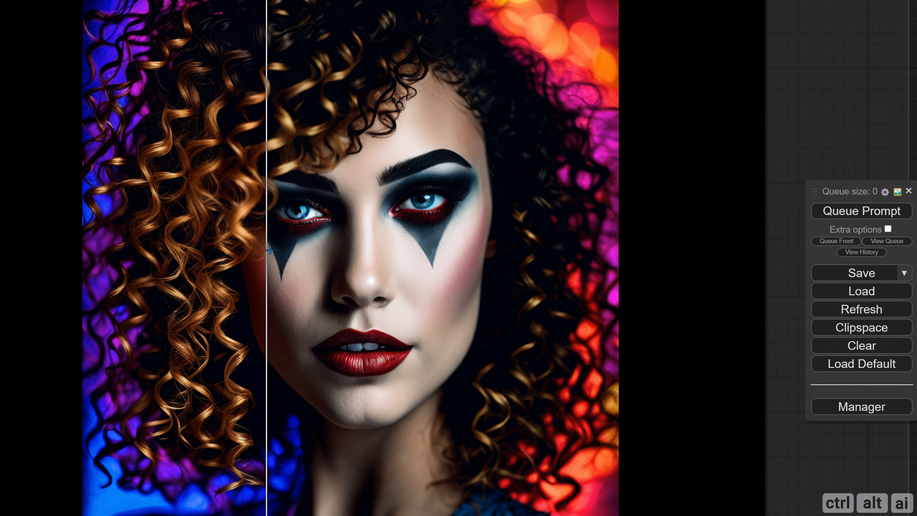
{"action": "scroll", "coordinate": [307, 249], "scroll_direction": "up", "scroll_amount": 3}
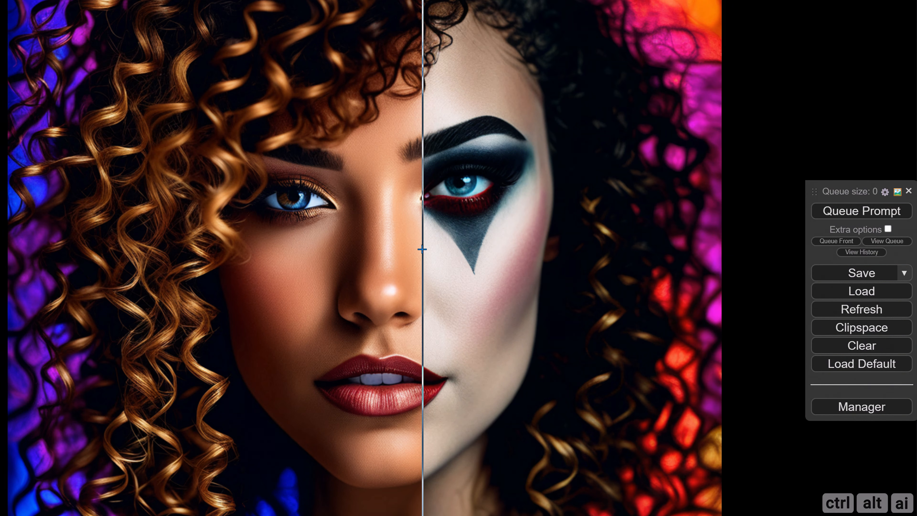
{"action": "scroll", "coordinate": [325, 248], "scroll_direction": "down", "scroll_amount": 5}
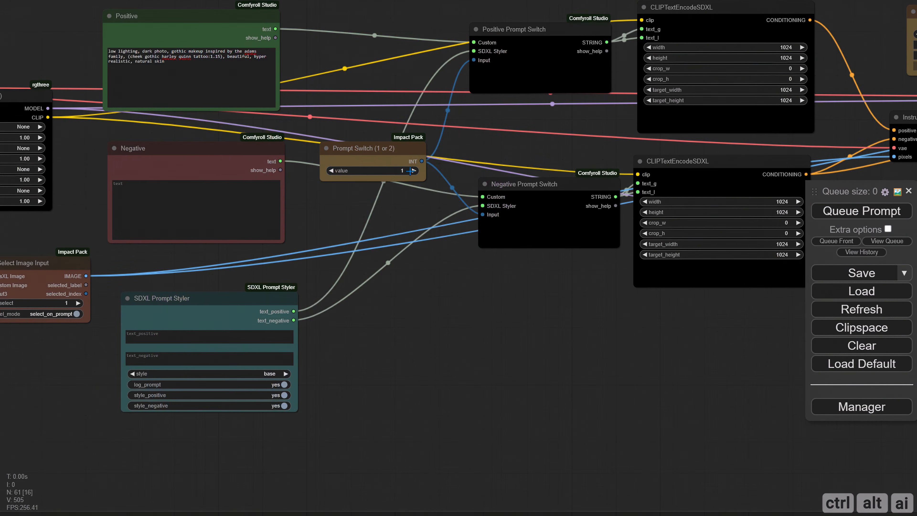
- Set the Prompt Switch to 2 and the SDXL Prompt Styler's style to futuristic-cybernetic robot
{"action": "left_click", "coordinate": [412, 170]}
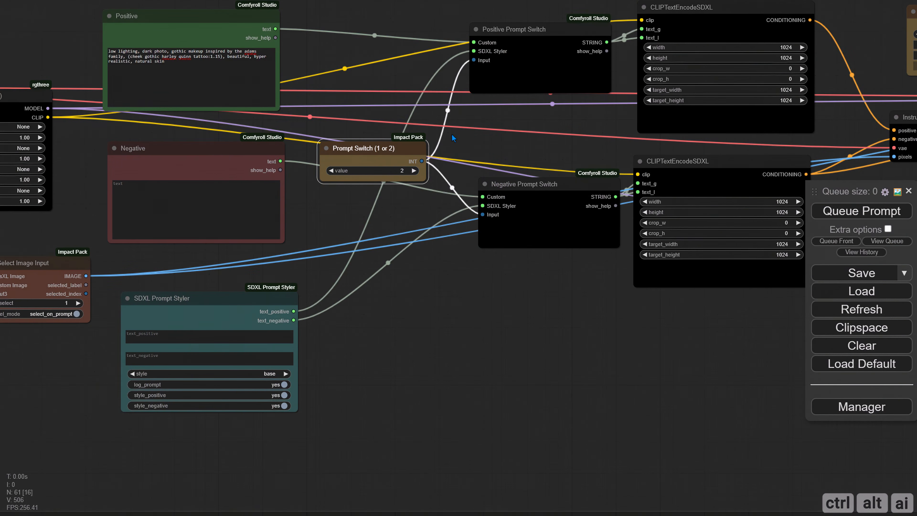
{"action": "left_click", "coordinate": [269, 374]}
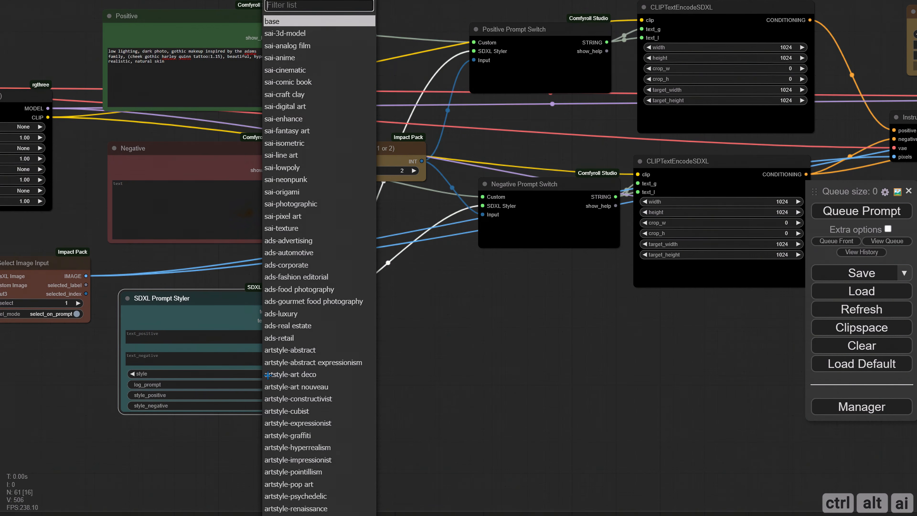
{"action": "type", "text": "cyb"}
{"action": "key", "text": "Down"}
{"action": "key", "text": "Down"}
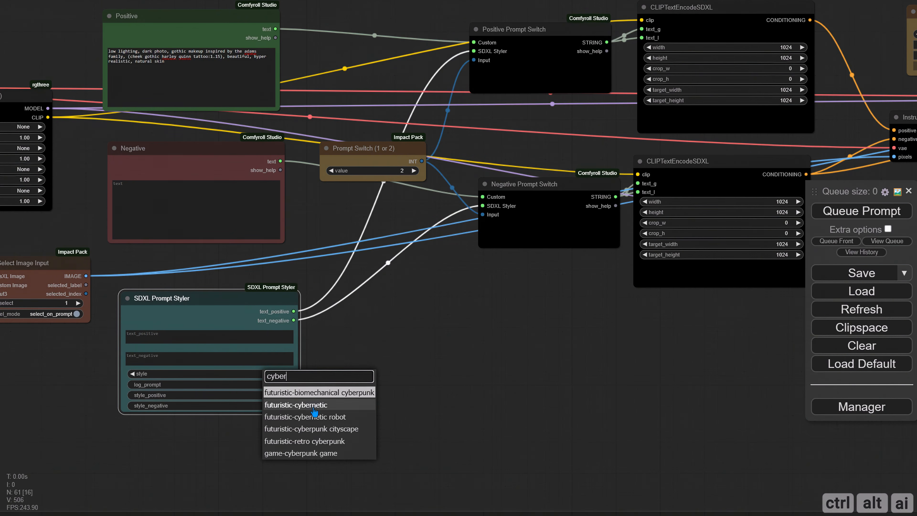
{"action": "key", "text": "Return"}
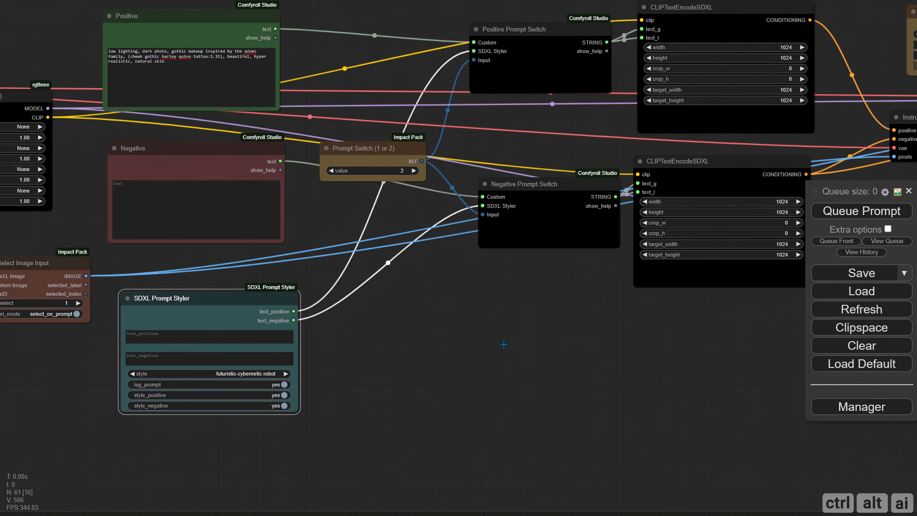
- Raise the DualCFGGuider's cfg_conds to 3.0
{"action": "left_click_drag", "start_coordinate": [504, 344], "coordinate": [217, 386]}
{"action": "left_click_drag", "start_coordinate": [564, 392], "coordinate": [236, 406]}
{"action": "left_click_drag", "start_coordinate": [448, 413], "coordinate": [266, 407]}
{"action": "scroll", "coordinate": [325, 211], "scroll_direction": "up", "scroll_amount": 1}
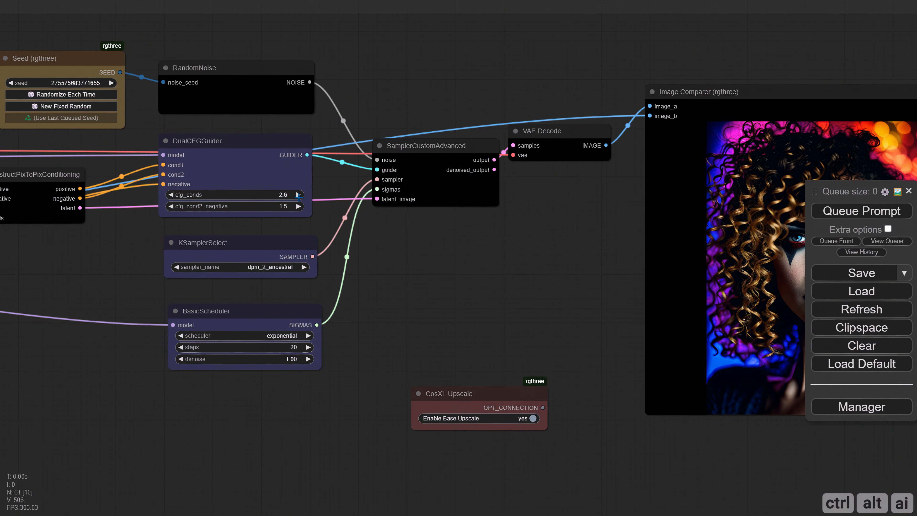
{"action": "left_click", "coordinate": [299, 195]}
{"action": "left_click", "coordinate": [299, 195]}
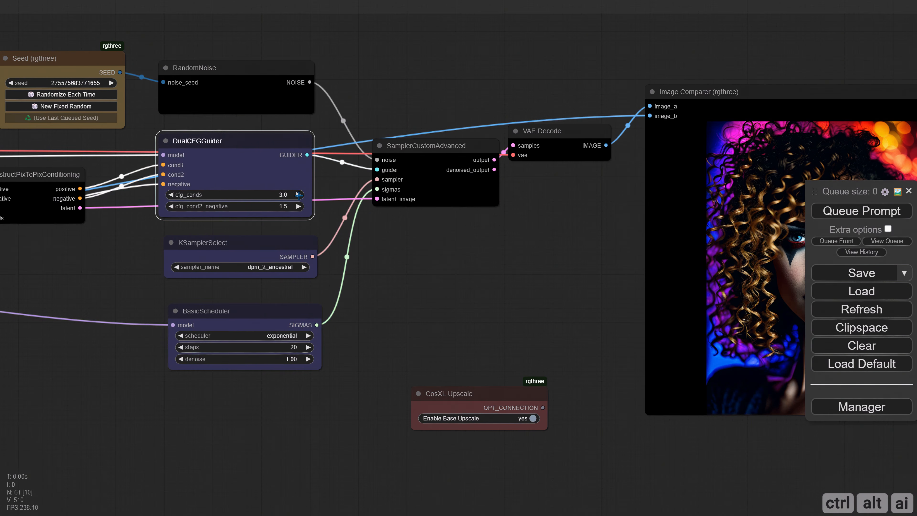
- Change the KSamplerSelect node's sampler to euler_ancestral and queue the prompt
{"action": "left_click", "coordinate": [276, 267]}
{"action": "left_click", "coordinate": [302, 284]}
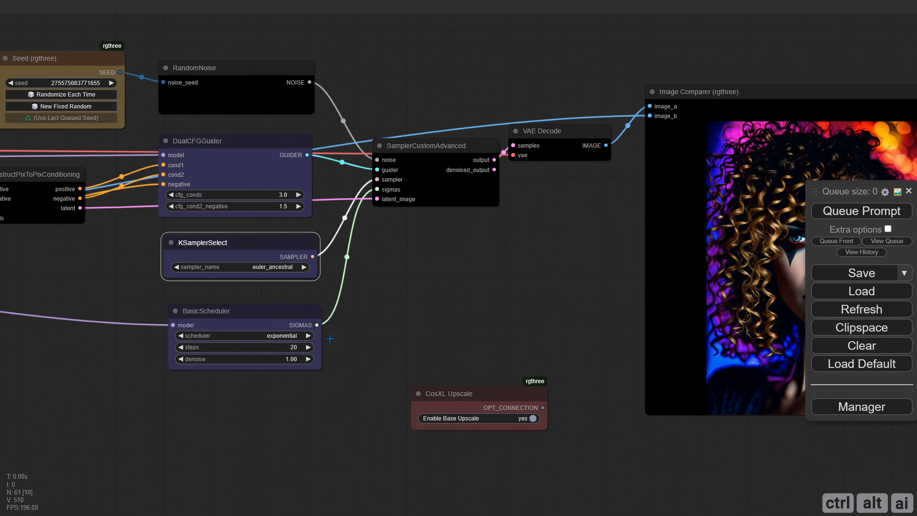
{"action": "left_click", "coordinate": [839, 212]}
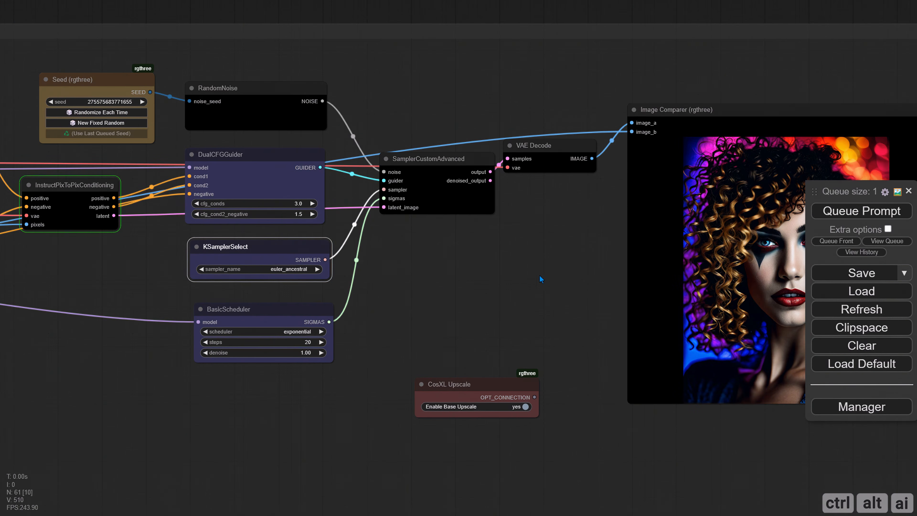
- Examine the cybernetic robot result in the Image Comparer up close and compare it with the input portrait
{"action": "left_click_drag", "start_coordinate": [558, 276], "coordinate": [24, 258]}
{"action": "scroll", "coordinate": [109, 253], "scroll_direction": "up", "scroll_amount": 4}
{"action": "scroll", "coordinate": [51, 254], "scroll_direction": "up", "scroll_amount": 3}
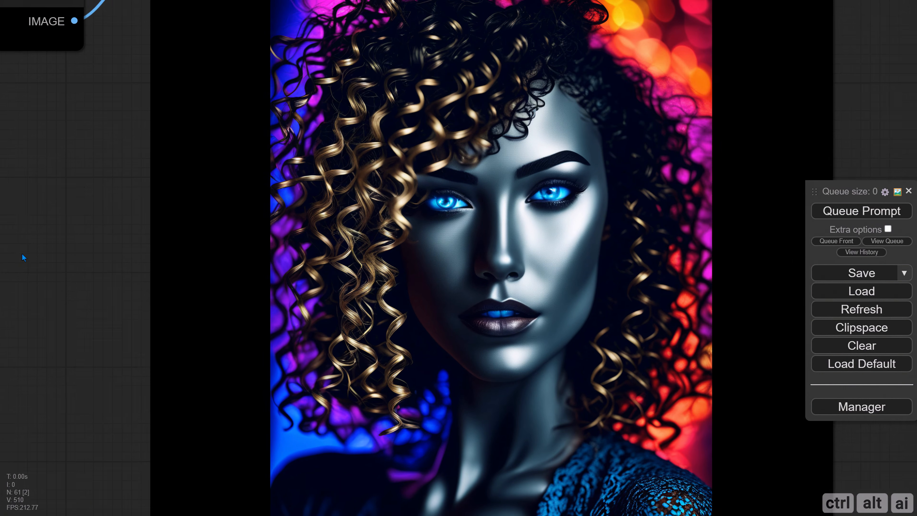
{"action": "scroll", "coordinate": [712, 257], "scroll_direction": "up", "scroll_amount": 3}
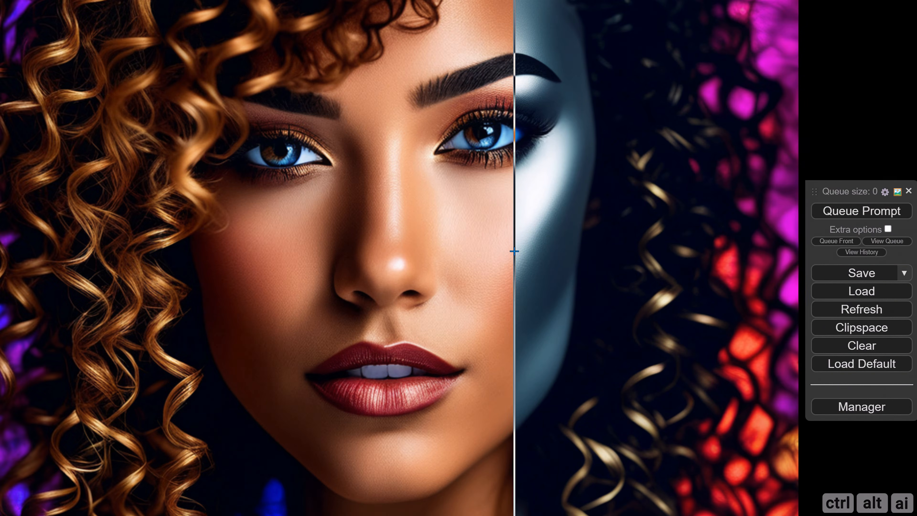
{"action": "scroll", "coordinate": [520, 250], "scroll_direction": "up", "scroll_amount": 3}
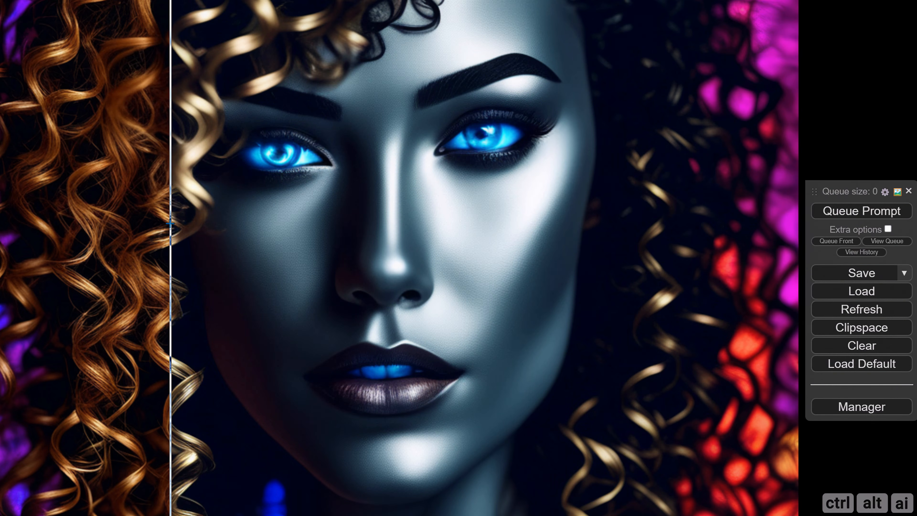
{"action": "scroll", "coordinate": [170, 223], "scroll_direction": "down", "scroll_amount": 4}
{"action": "scroll", "coordinate": [170, 223], "scroll_direction": "down", "scroll_amount": 4}
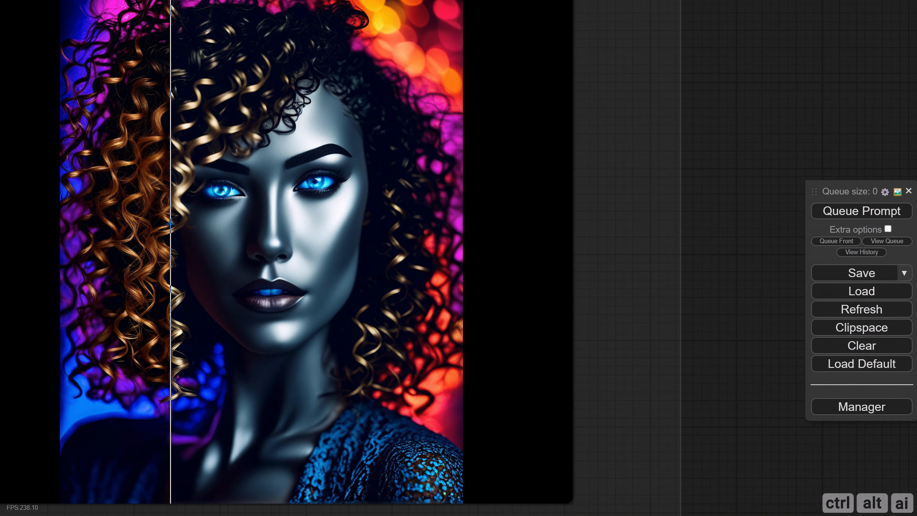
{"action": "scroll", "coordinate": [170, 224], "scroll_direction": "down", "scroll_amount": 3}
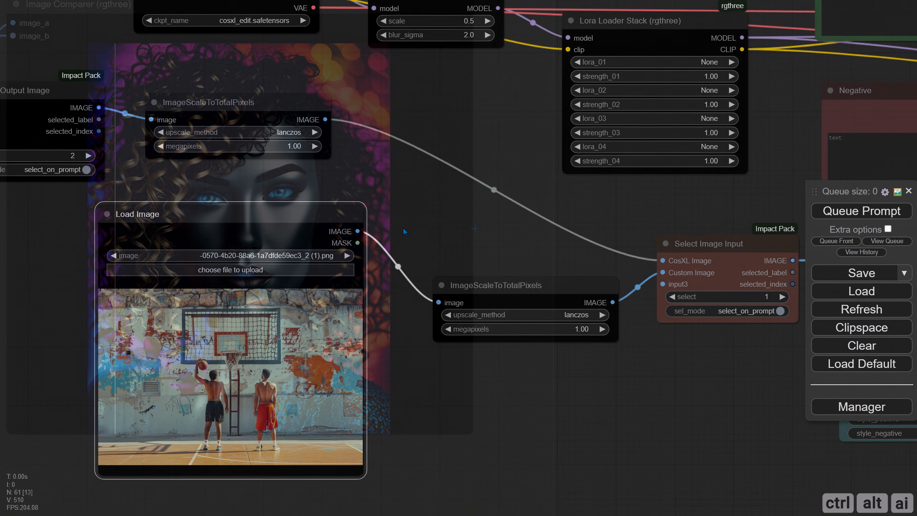
- Load DSCF9079.jpg into the Load Image node and set Select Image Input to 2 for the custom image
{"action": "left_click", "coordinate": [236, 270]}
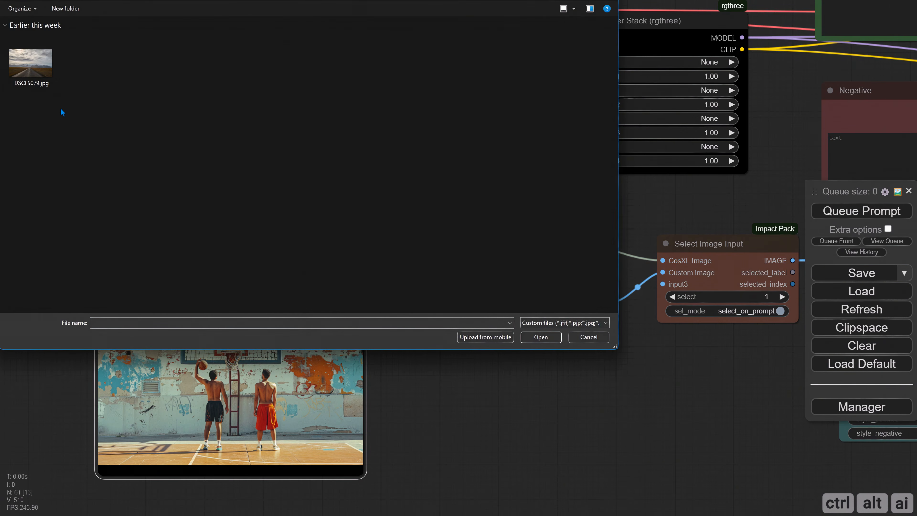
{"action": "left_click", "coordinate": [34, 85]}
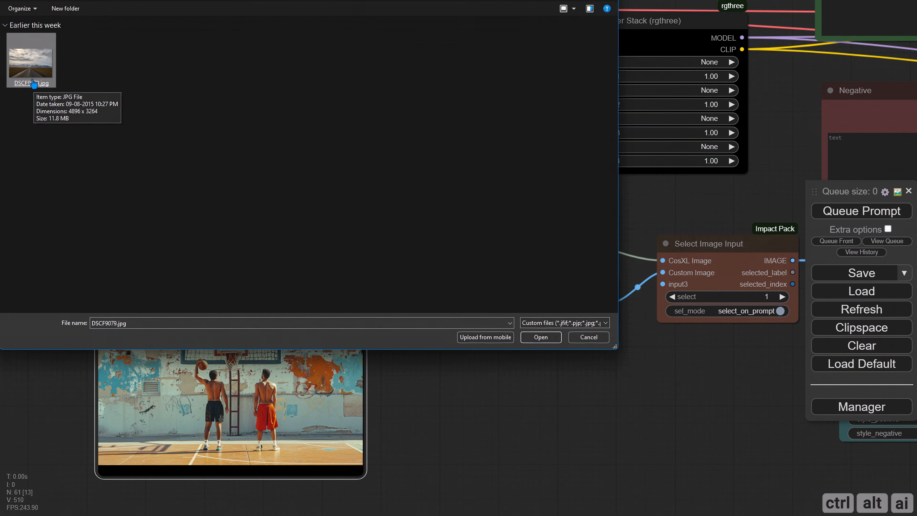
{"action": "double_click", "coordinate": [32, 74]}
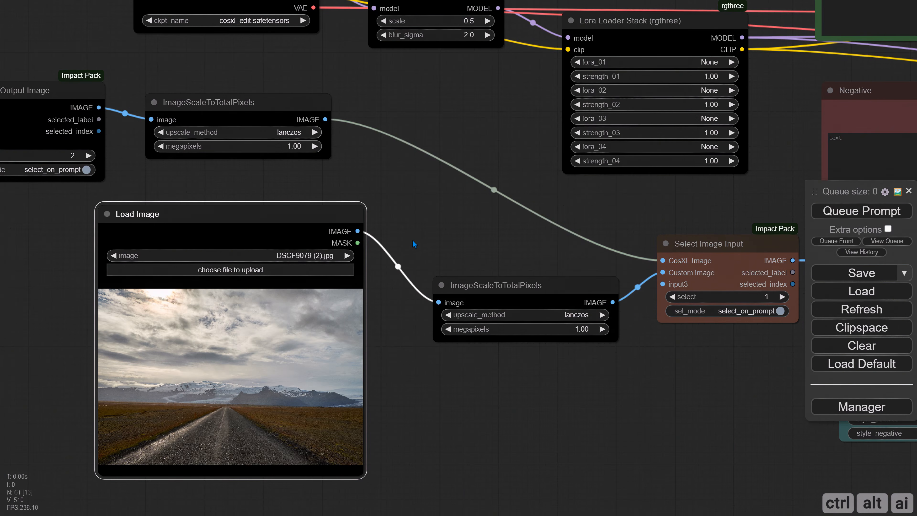
{"action": "left_click_drag", "start_coordinate": [414, 244], "coordinate": [230, 216]}
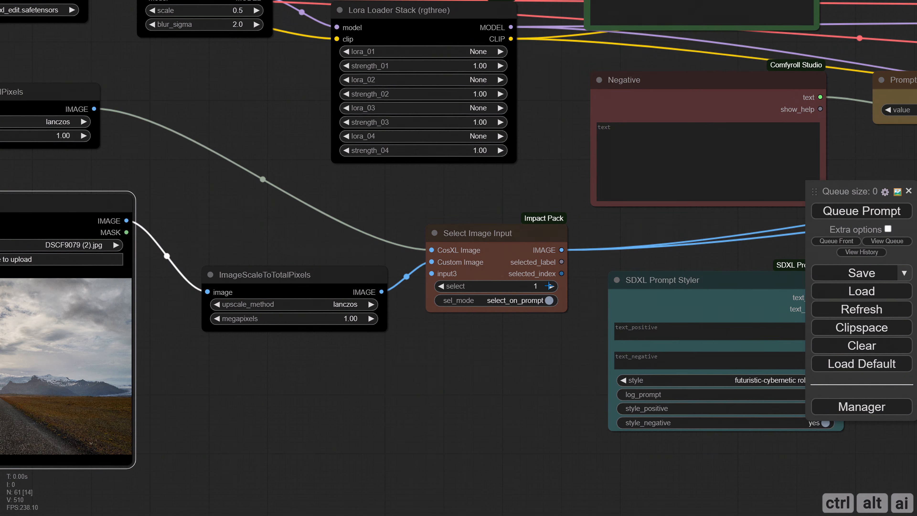
{"action": "left_click", "coordinate": [549, 286]}
- Replace the positive prompt with "photographic mars, balanced exposure and tones, natural lighting, desert storm, cinematic, analog film lens, aurora borealis, night … alien landscape, red tones"
{"action": "left_click_drag", "start_coordinate": [546, 144], "coordinate": [185, 298]}
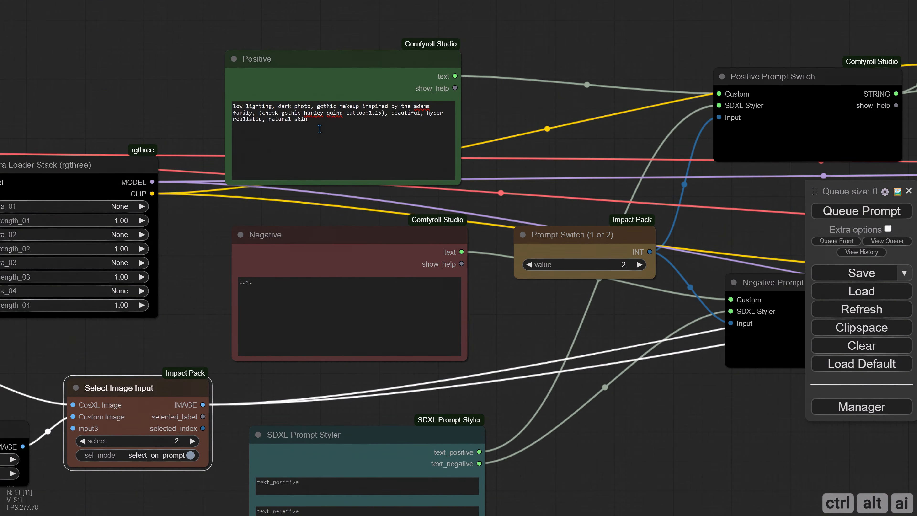
{"action": "left_click", "coordinate": [251, 109]}
{"action": "key", "text": "ctrl+a"}
{"action": "type", "text": "photographic mars, balanced exposure and tones, natural lighting, desert storm, cinematic, analog film lens, aurora borealis, night, desaturated post production, film grain, alien landscape, red tones"}
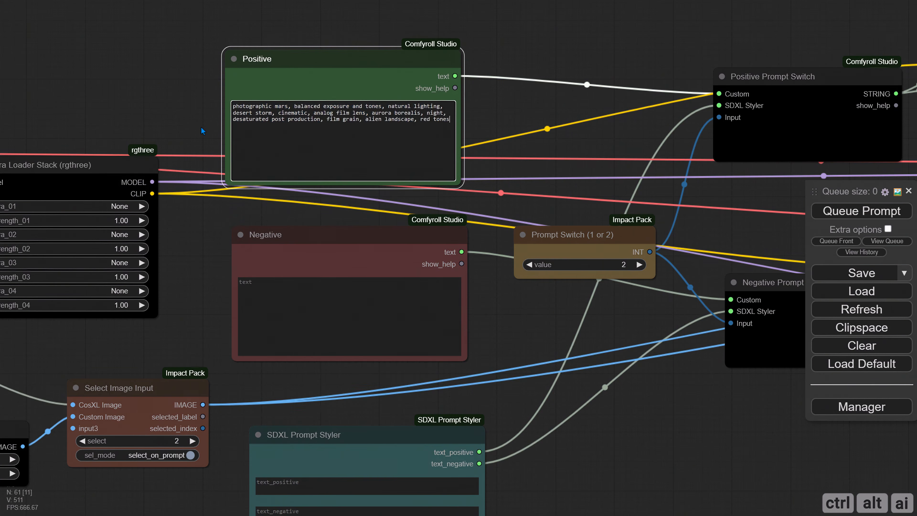
- Fill the Negative node with a negative prompt ending in "over saturated, day"
{"action": "left_click_drag", "start_coordinate": [183, 106], "coordinate": [107, 121]}
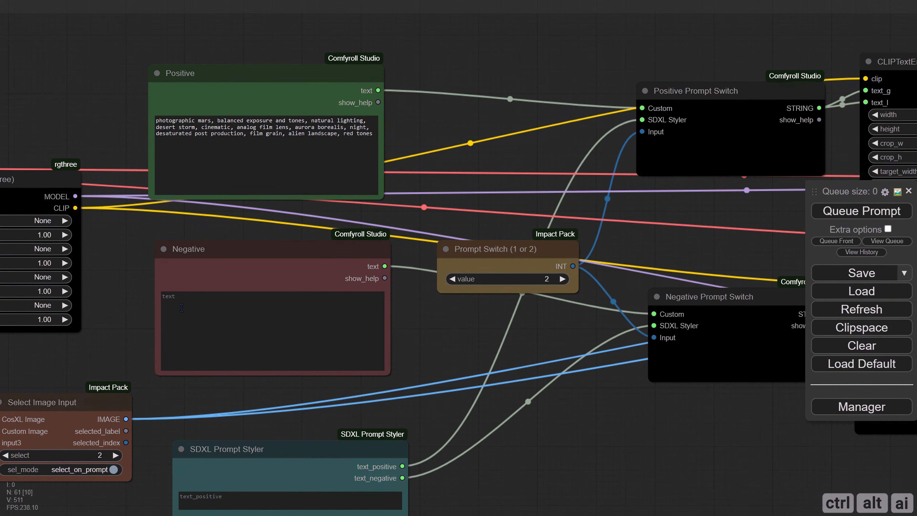
{"action": "left_click", "coordinate": [275, 339]}
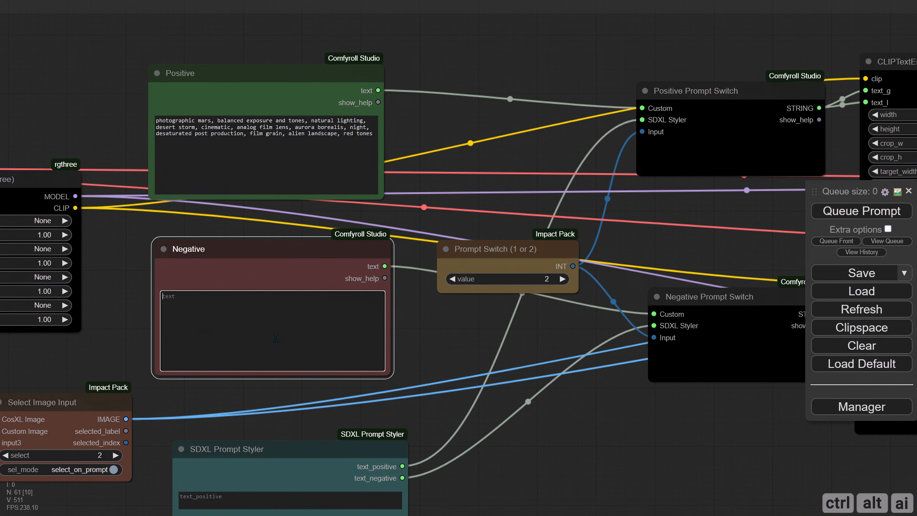
{"action": "left_click", "coordinate": [432, 333]}
- Set the Prompt Switch to 1 to use the custom positive and negative prompts
{"action": "scroll", "coordinate": [438, 315], "scroll_direction": "down", "scroll_amount": 3}
{"action": "left_click_drag", "start_coordinate": [445, 315], "coordinate": [652, 300]}
{"action": "left_click_drag", "start_coordinate": [199, 351], "coordinate": [161, 327]}
{"action": "scroll", "coordinate": [368, 338], "scroll_direction": "down", "scroll_amount": 2}
{"action": "left_click_drag", "start_coordinate": [596, 345], "coordinate": [399, 355]}
{"action": "scroll", "coordinate": [382, 291], "scroll_direction": "up", "scroll_amount": 4}
{"action": "scroll", "coordinate": [382, 291], "scroll_direction": "up", "scroll_amount": 4}
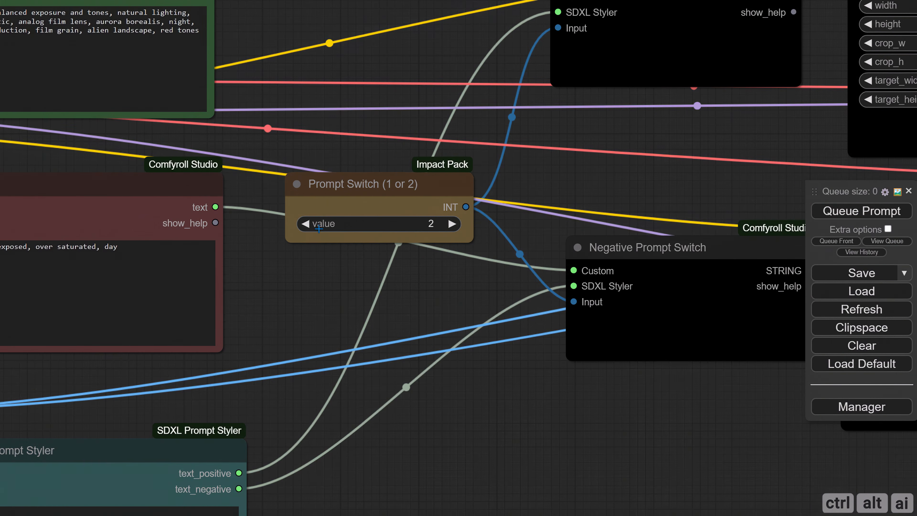
{"action": "left_click", "coordinate": [306, 223]}
{"action": "scroll", "coordinate": [318, 287], "scroll_direction": "down", "scroll_amount": 4}
{"action": "left_click", "coordinate": [395, 289]}
- Set the DualCFGGuider's cfg_conds to 5.0 and the KSamplerSelect node's sampler to dpm_2_ancestral
{"action": "left_click_drag", "start_coordinate": [357, 291], "coordinate": [131, 273]}
{"action": "scroll", "coordinate": [282, 339], "scroll_direction": "down", "scroll_amount": 2}
{"action": "left_click_drag", "start_coordinate": [613, 399], "coordinate": [321, 407]}
{"action": "left_click_drag", "start_coordinate": [403, 406], "coordinate": [274, 422]}
{"action": "left_click_drag", "start_coordinate": [615, 322], "coordinate": [436, 342]}
{"action": "scroll", "coordinate": [432, 311], "scroll_direction": "up", "scroll_amount": 3}
{"action": "left_click", "coordinate": [318, 234]}
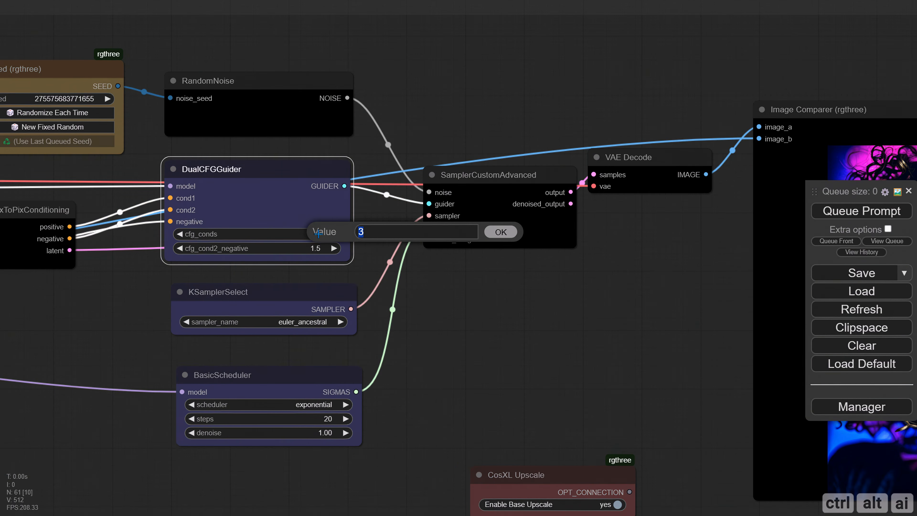
{"action": "key", "text": "Return"}
{"action": "left_click", "coordinate": [318, 322]}
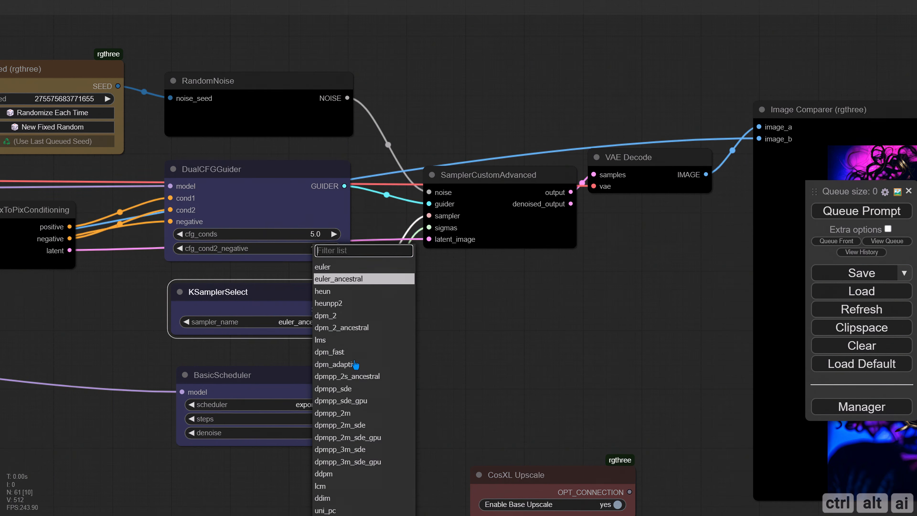
{"action": "left_click", "coordinate": [362, 325]}
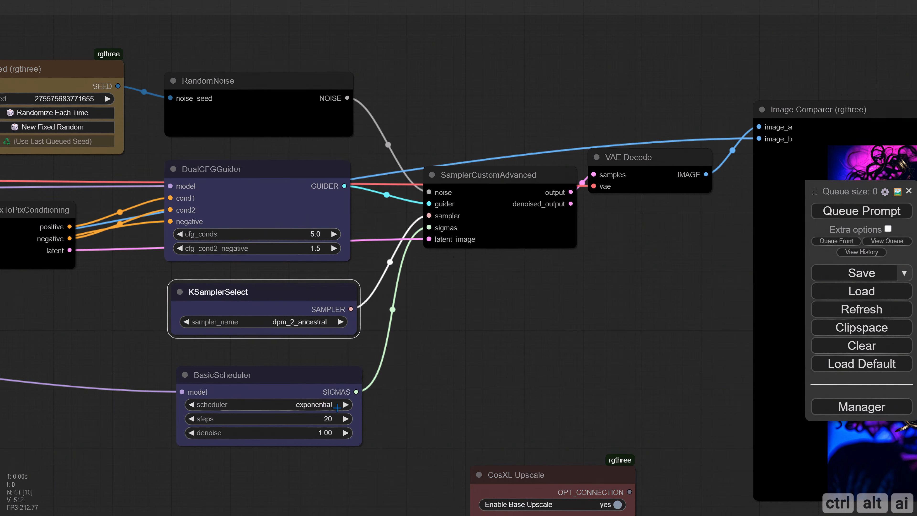
- Set the BasicScheduler's steps to 25 and queue the prompt to generate the edited road image
{"action": "left_click", "coordinate": [320, 419]}
{"action": "type", "text": "2"}
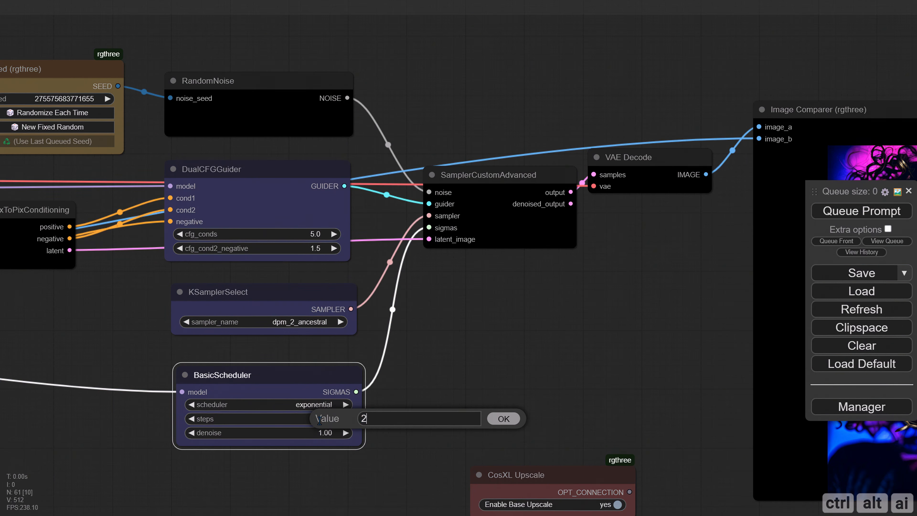
{"action": "type", "text": "5"}
{"action": "key", "text": "Return"}
{"action": "scroll", "coordinate": [393, 351], "scroll_direction": "down", "scroll_amount": 2}
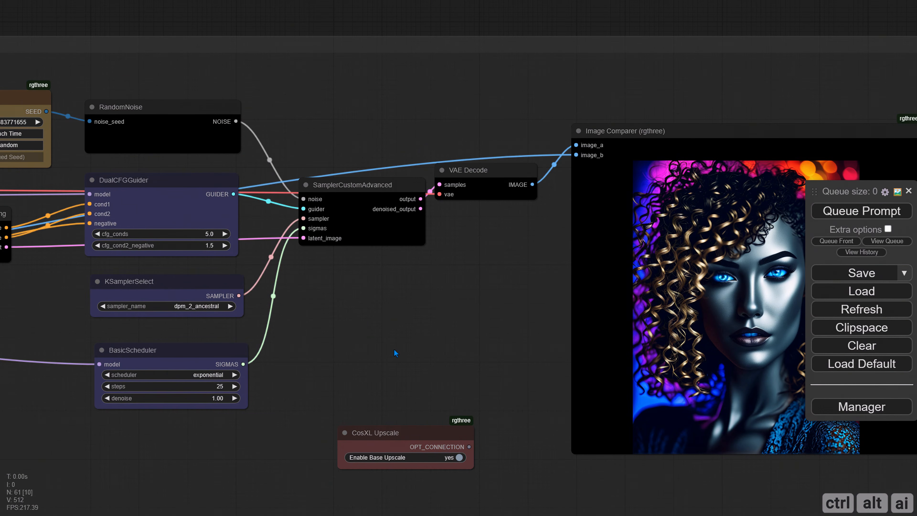
{"action": "scroll", "coordinate": [392, 341], "scroll_direction": "down", "scroll_amount": 2}
{"action": "left_click_drag", "start_coordinate": [385, 344], "coordinate": [420, 310]}
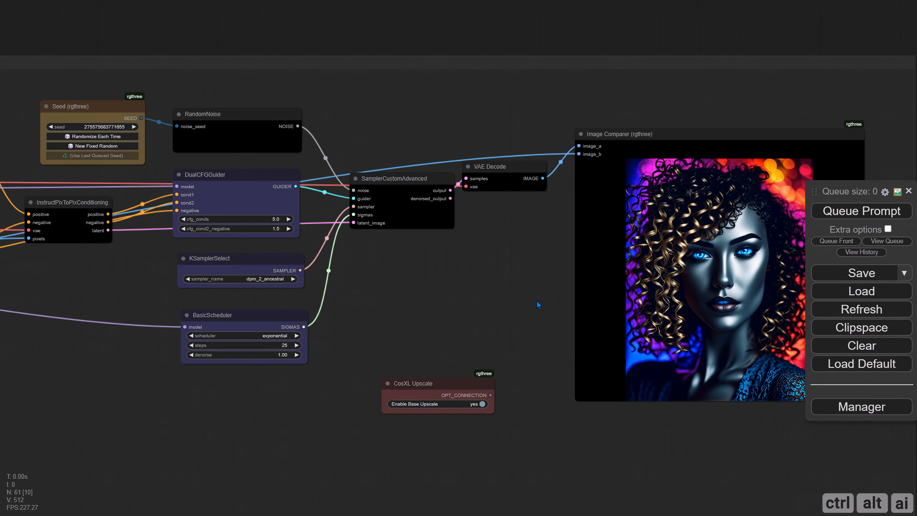
{"action": "left_click", "coordinate": [840, 213]}
{"action": "scroll", "coordinate": [468, 278], "scroll_direction": "down", "scroll_amount": 1}
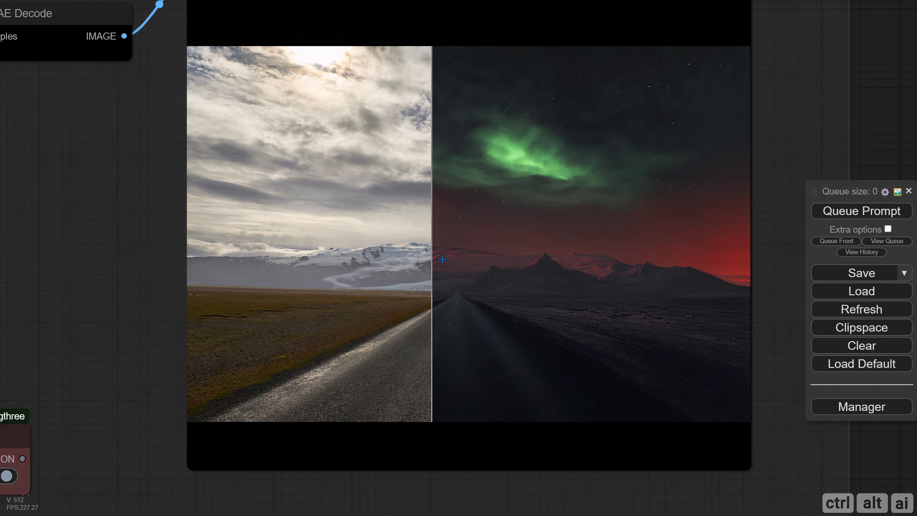
{"action": "scroll", "coordinate": [570, 276], "scroll_direction": "up", "scroll_amount": 2}
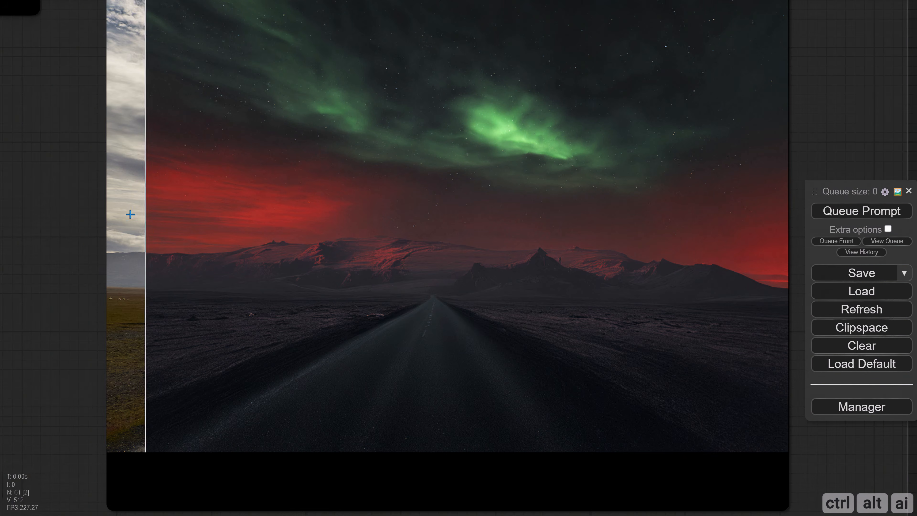
- Copy all nodes of the Base Upscale group except Select Output Image
{"action": "left_click_drag", "start_coordinate": [73, 200], "coordinate": [63, 223]}
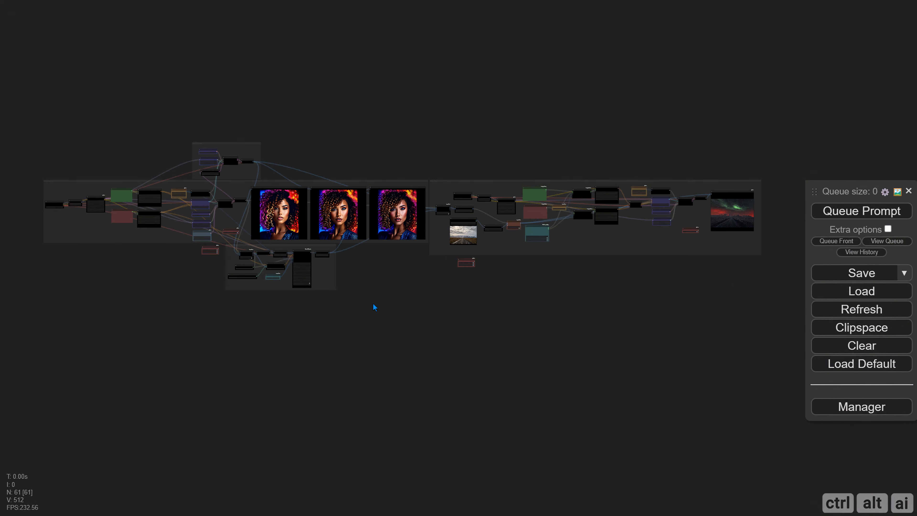
{"action": "scroll", "coordinate": [297, 319], "scroll_direction": "up", "scroll_amount": 10}
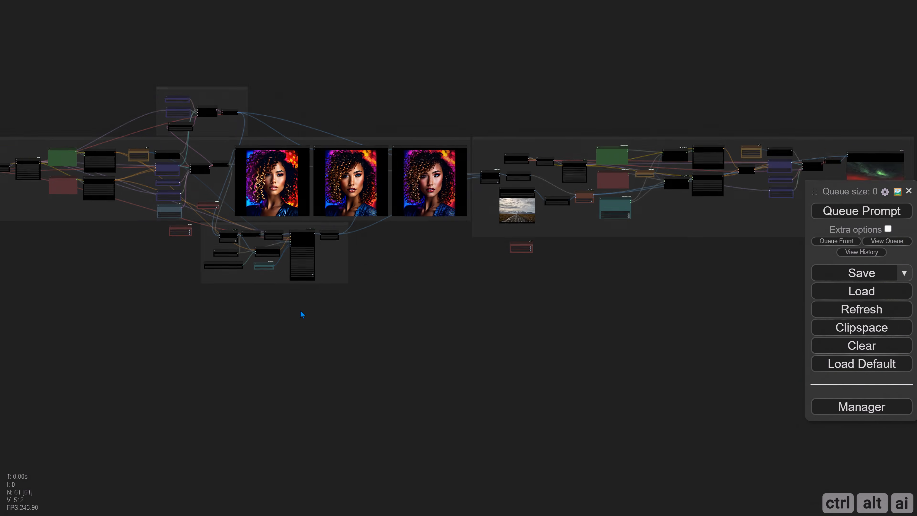
{"action": "scroll", "coordinate": [314, 368], "scroll_direction": "up", "scroll_amount": 2}
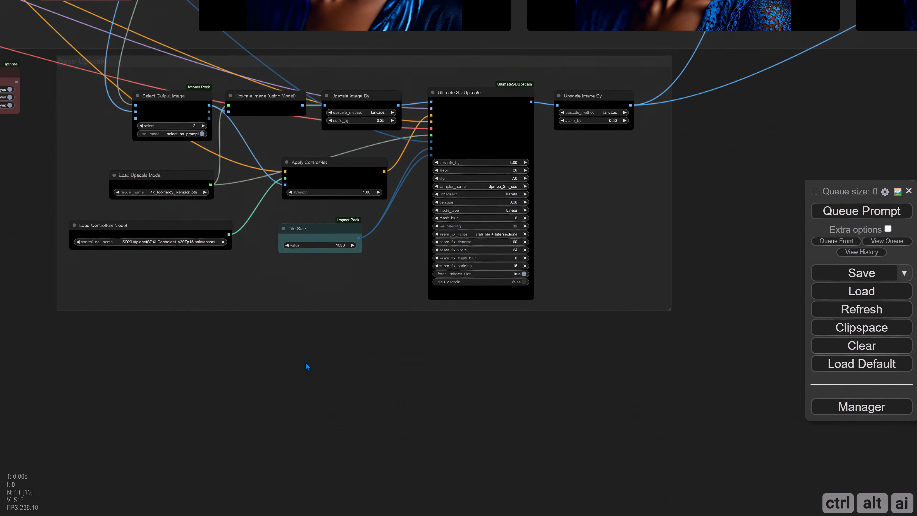
{"action": "left_click_drag", "start_coordinate": [290, 360], "coordinate": [257, 420]}
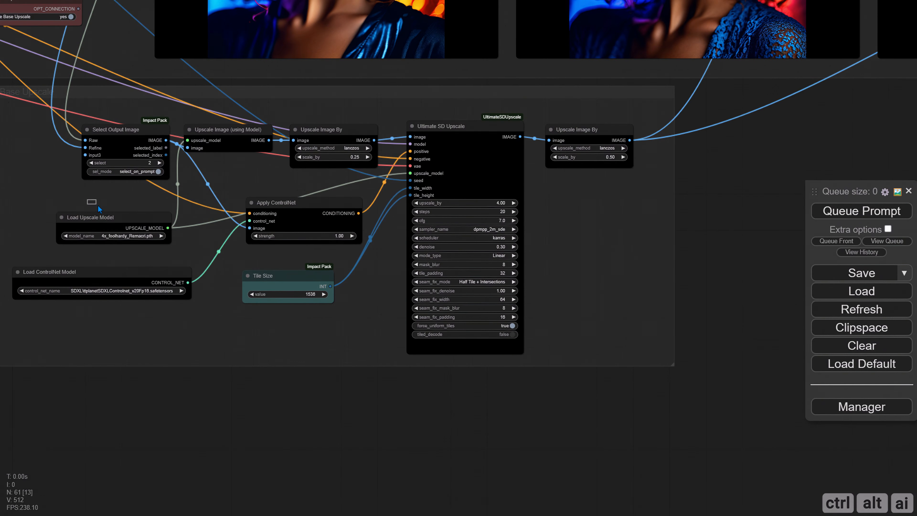
{"action": "left_click_drag", "start_coordinate": [98, 205], "coordinate": [576, 360]}
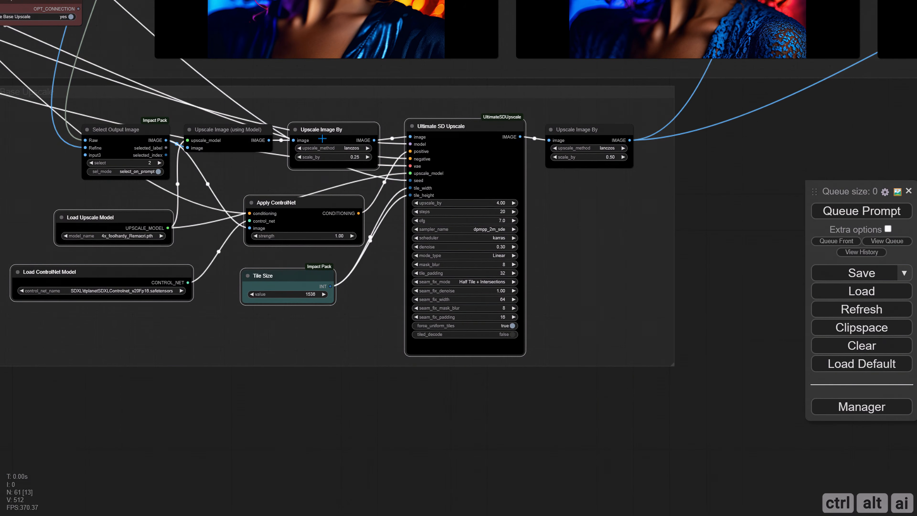
{"action": "left_click", "coordinate": [572, 146], "text": "shift"}
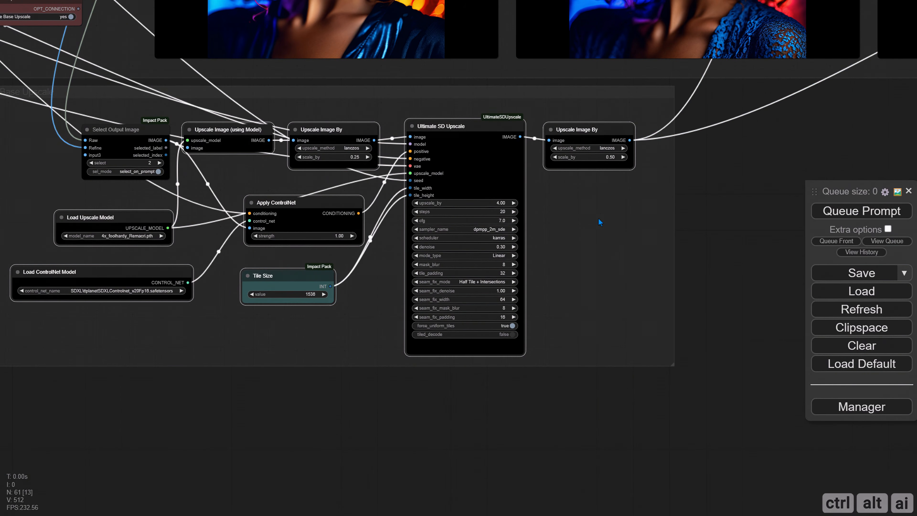
{"action": "left_click", "coordinate": [607, 230]}
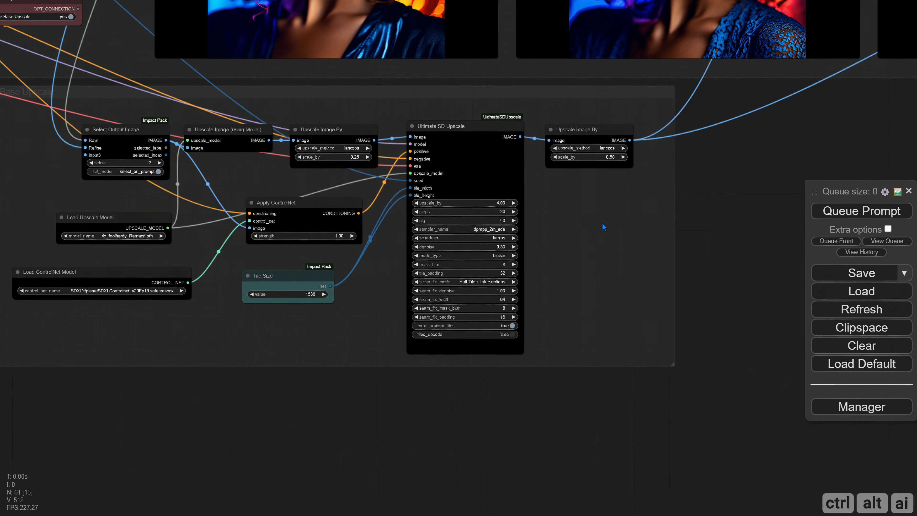
- Paste the copied upscale nodes with their input connections and place them beneath the CosXL Edit group
{"action": "scroll", "coordinate": [590, 250], "scroll_direction": "down", "scroll_amount": 9}
{"action": "left_click_drag", "start_coordinate": [662, 330], "coordinate": [54, 371]}
{"action": "left_click_drag", "start_coordinate": [547, 378], "coordinate": [6, 354]}
{"action": "left_click_drag", "start_coordinate": [243, 336], "coordinate": [430, 295]}
{"action": "key", "text": "ctrl+shift+v"}
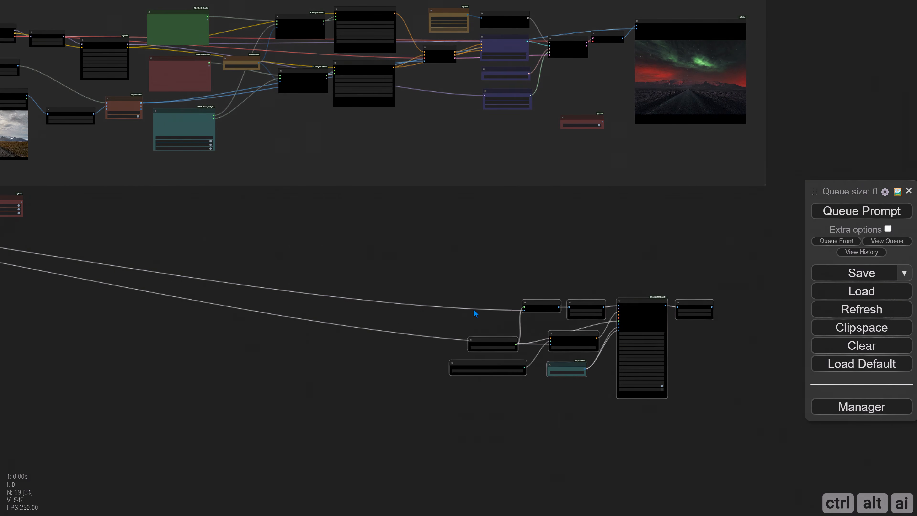
{"action": "left_click_drag", "start_coordinate": [529, 303], "coordinate": [546, 206]}
{"action": "left_click_drag", "start_coordinate": [466, 222], "coordinate": [349, 244]}
- Connect the edit VAE Decode's IMAGE output to the image inputs of the pasted Upscale Image (using Model) and Apply ControlNet nodes
{"action": "scroll", "coordinate": [347, 239], "scroll_direction": "up", "scroll_amount": 4}
{"action": "scroll", "coordinate": [349, 239], "scroll_direction": "up", "scroll_amount": 4}
{"action": "left_click_drag", "start_coordinate": [407, 240], "coordinate": [296, 309]}
{"action": "scroll", "coordinate": [328, 137], "scroll_direction": "down", "scroll_amount": 1}
{"action": "left_click_drag", "start_coordinate": [329, 137], "coordinate": [271, 280]}
{"action": "scroll", "coordinate": [453, 87], "scroll_direction": "up", "scroll_amount": 2}
{"action": "left_click_drag", "start_coordinate": [441, 143], "coordinate": [459, 98]}
{"action": "left_click_drag", "start_coordinate": [482, 21], "coordinate": [290, 432]}
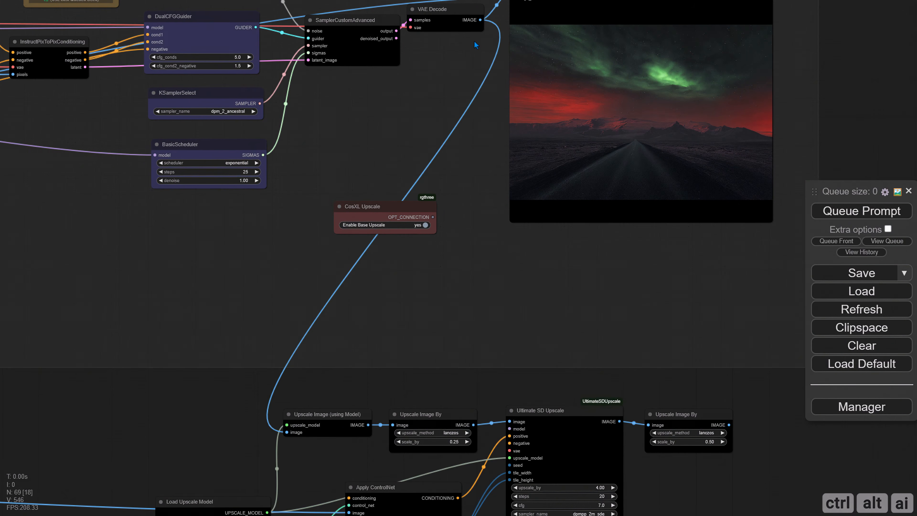
{"action": "scroll", "coordinate": [469, 210], "scroll_direction": "down", "scroll_amount": 2}
{"action": "left_click_drag", "start_coordinate": [469, 211], "coordinate": [450, 162]}
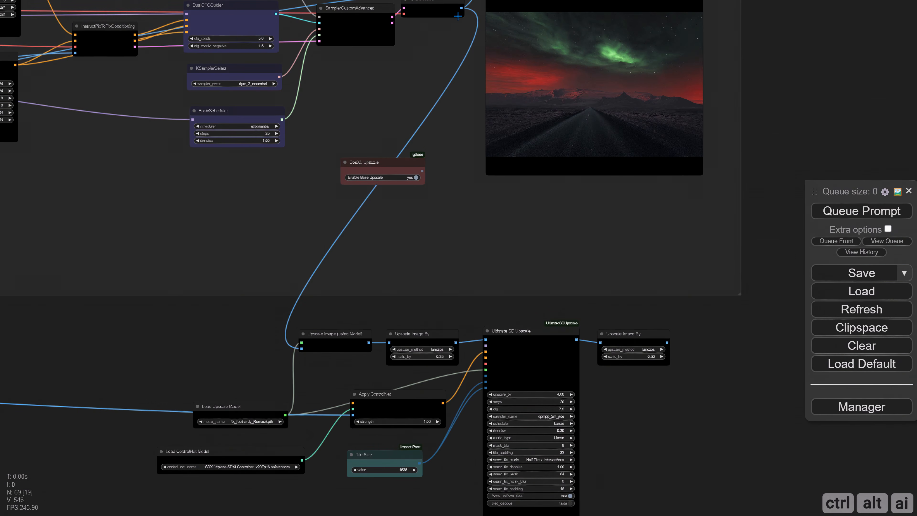
{"action": "left_click_drag", "start_coordinate": [461, 9], "coordinate": [354, 416]}
- Widen the CosXL Edit group to make room beside its Image Comparer
{"action": "scroll", "coordinate": [438, 376], "scroll_direction": "up", "scroll_amount": 4}
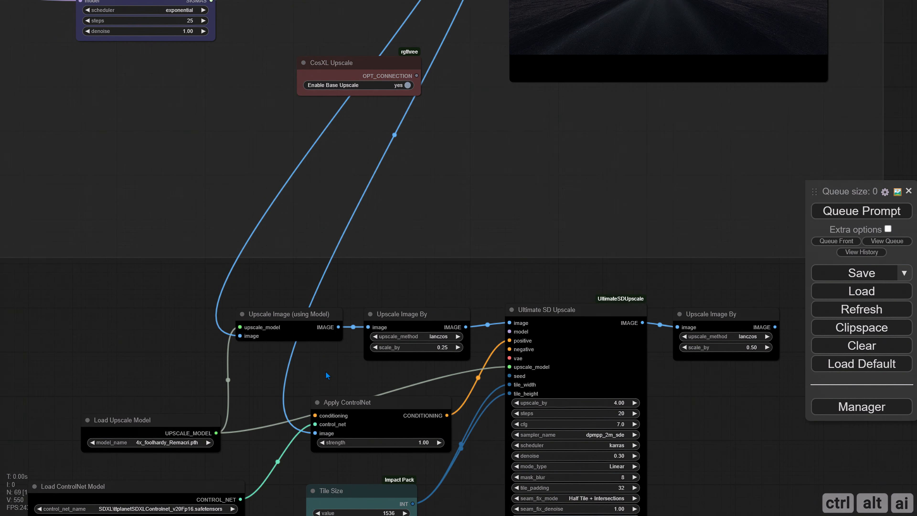
{"action": "left_click_drag", "start_coordinate": [326, 375], "coordinate": [124, 362]}
{"action": "scroll", "coordinate": [389, 330], "scroll_direction": "down", "scroll_amount": 5}
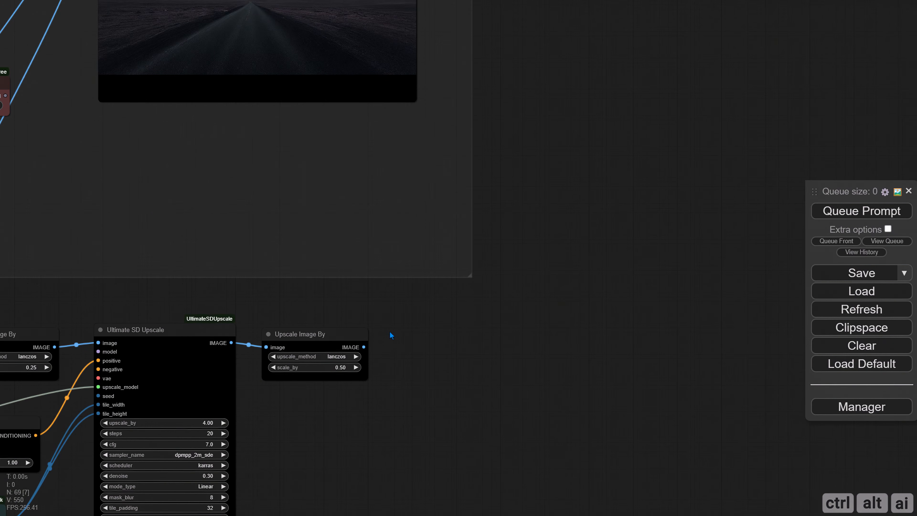
{"action": "scroll", "coordinate": [444, 349], "scroll_direction": "down", "scroll_amount": 2}
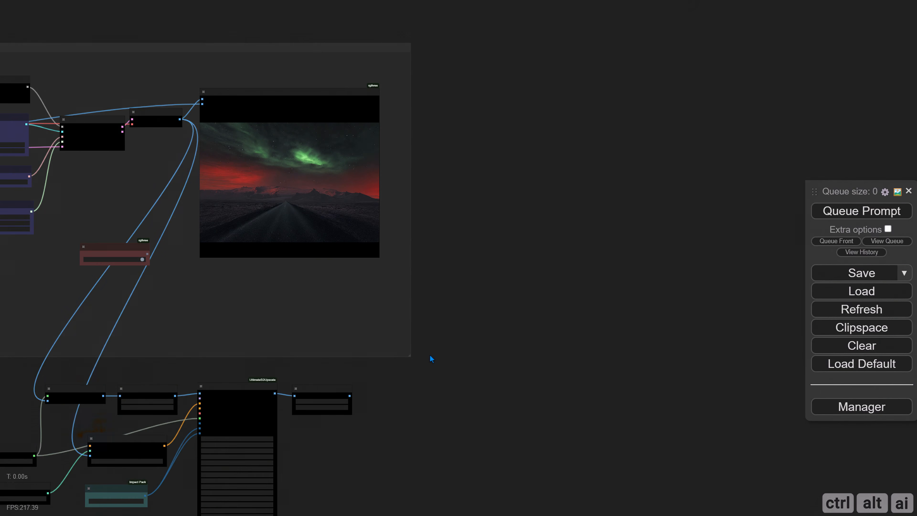
{"action": "left_click_drag", "start_coordinate": [410, 356], "coordinate": [641, 357]}
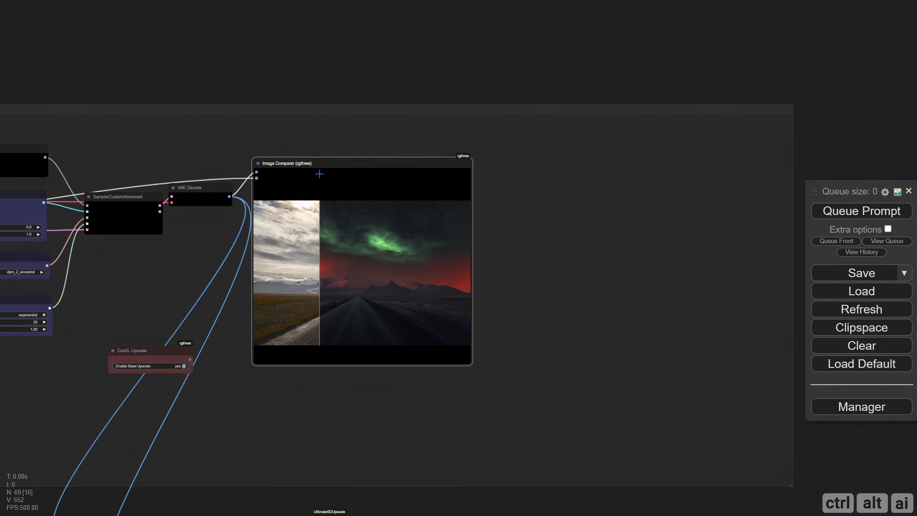
- Duplicate the Image Comparer with its connections beside the original and feed its image_a from the pasted chain's final Upscale Image By node
{"action": "key", "text": "ctrl+shift+v"}
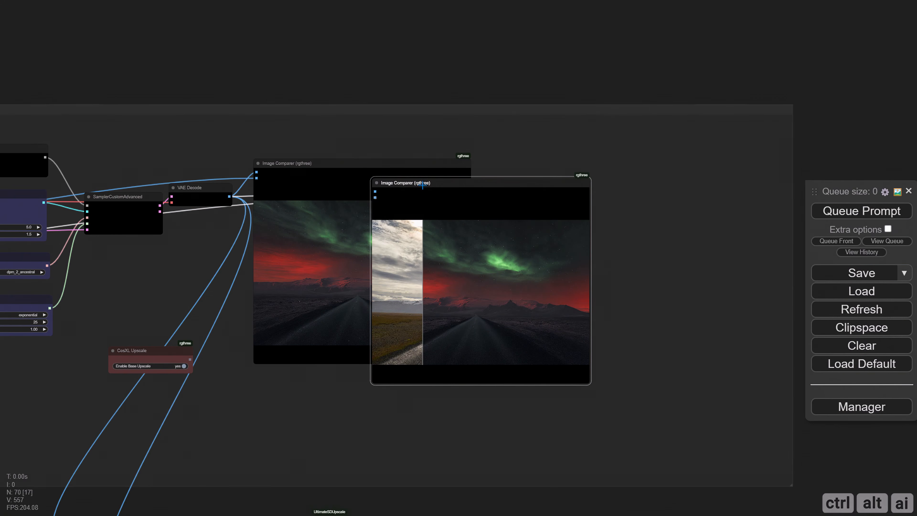
{"action": "left_click_drag", "start_coordinate": [424, 186], "coordinate": [547, 162]}
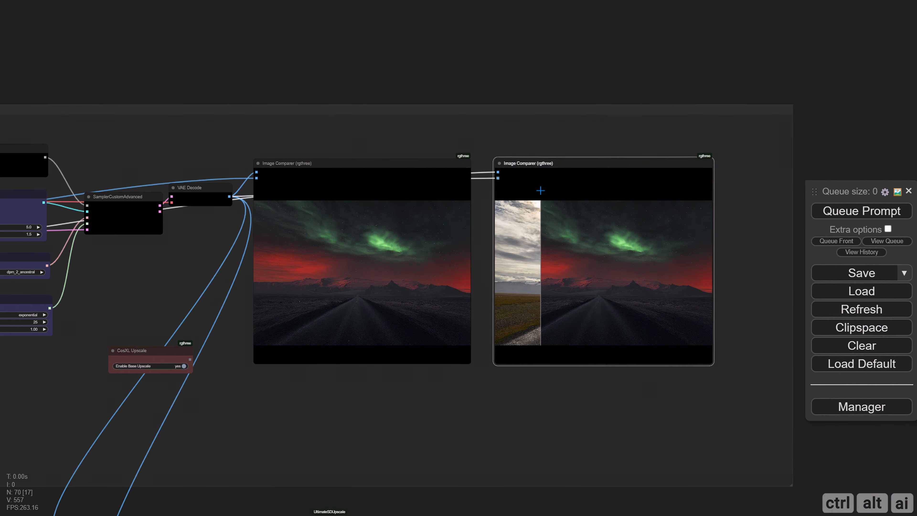
{"action": "left_click_drag", "start_coordinate": [487, 424], "coordinate": [361, 378]}
{"action": "scroll", "coordinate": [403, 357], "scroll_direction": "up", "scroll_amount": 3}
{"action": "scroll", "coordinate": [371, 370], "scroll_direction": "down", "scroll_amount": 2}
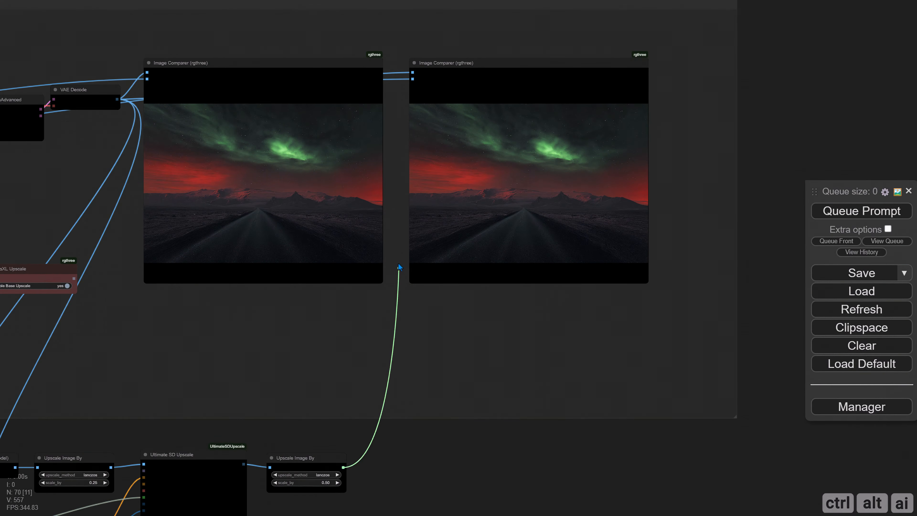
{"action": "left_click_drag", "start_coordinate": [399, 267], "coordinate": [413, 73]}
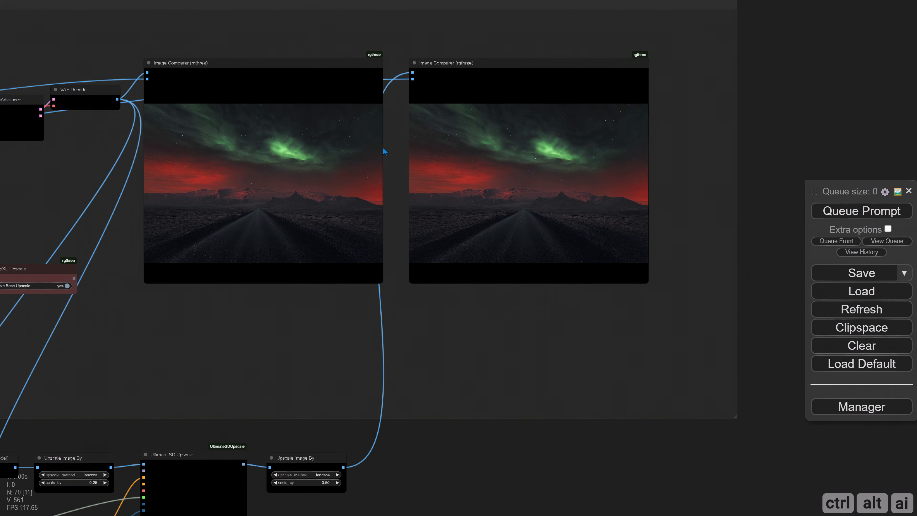
- Create a group around the pasted upscale nodes and position it just below the CosXL Edit group
{"action": "left_click_drag", "start_coordinate": [353, 448], "coordinate": [737, 172]}
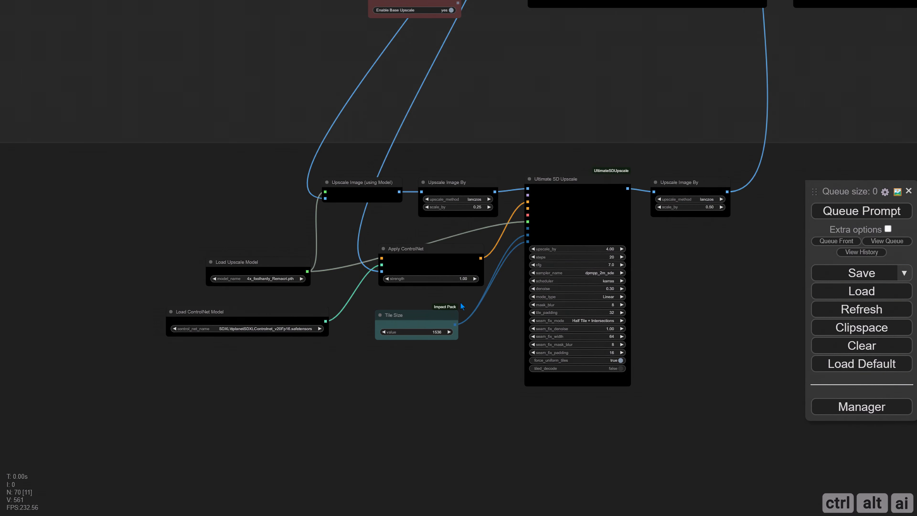
{"action": "left_click_drag", "start_coordinate": [462, 306], "coordinate": [414, 306]}
{"action": "left_click_drag", "start_coordinate": [86, 148], "coordinate": [721, 431]}
{"action": "right_click", "coordinate": [177, 199]}
{"action": "left_click", "coordinate": [236, 293]}
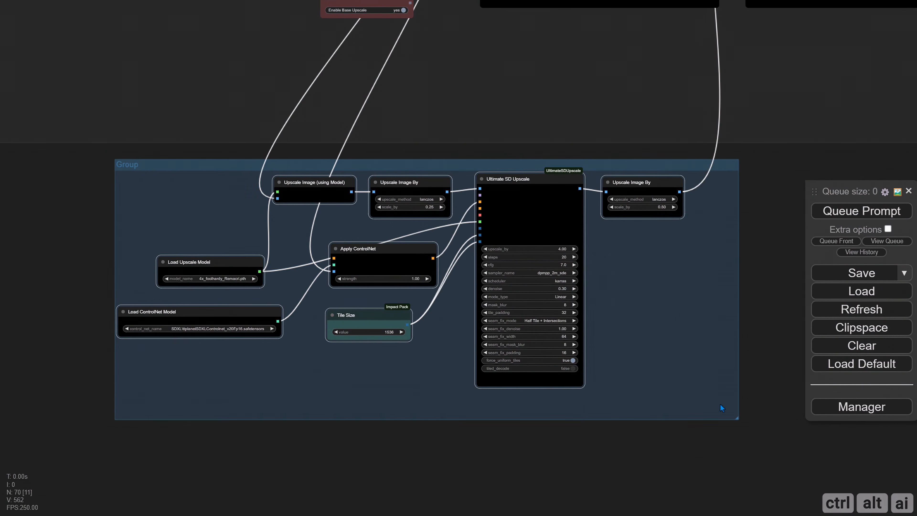
{"action": "left_click_drag", "start_coordinate": [524, 202], "coordinate": [541, 216]}
{"action": "left_click_drag", "start_coordinate": [297, 166], "coordinate": [384, 156]}
{"action": "scroll", "coordinate": [505, 325], "scroll_direction": "down", "scroll_amount": 5}
{"action": "left_click_drag", "start_coordinate": [788, 328], "coordinate": [579, 338]}
{"action": "left_click", "coordinate": [580, 338]}
- Title the new group around the pasted upscale nodes "Edit Upscale"
{"action": "scroll", "coordinate": [253, 249], "scroll_direction": "up", "scroll_amount": 6}
{"action": "right_click", "coordinate": [253, 244]}
{"action": "mouse_move", "coordinate": [320, 483]}
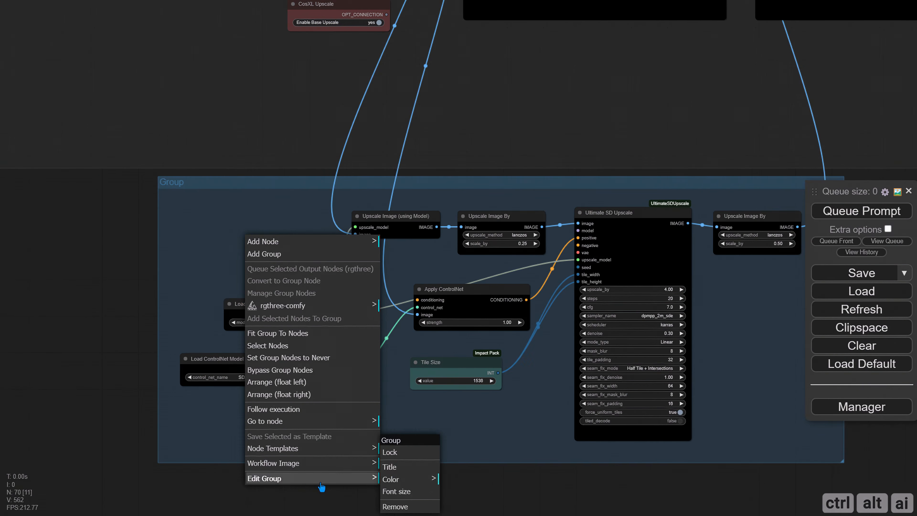
{"action": "left_click", "coordinate": [390, 467]}
{"action": "type", "text": "Ed"}
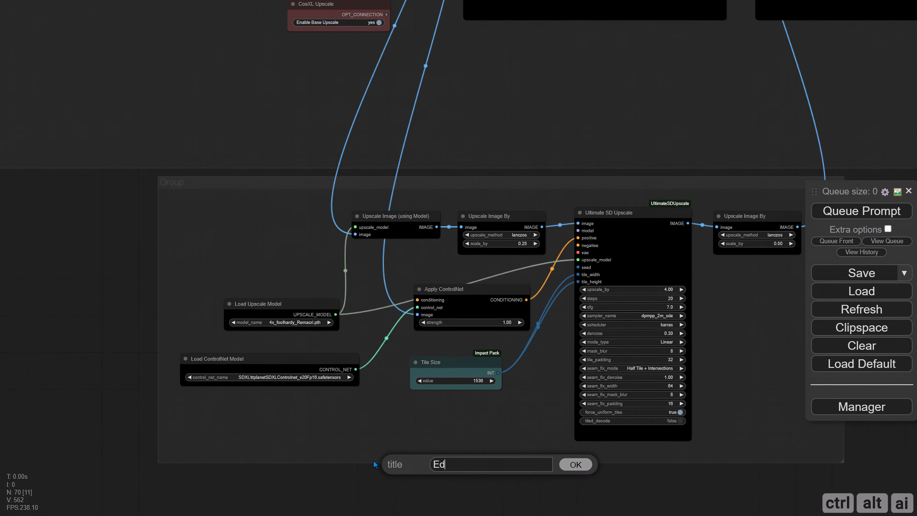
{"action": "type", "text": "it Ups"}
{"action": "type", "text": "ale"}
{"action": "key", "text": "Return"}
- Set the CosXL Upscale muter node's matchTitle property to "Base Upscale|Edit Upscale"
{"action": "left_click_drag", "start_coordinate": [101, 252], "coordinate": [85, 330]}
{"action": "scroll", "coordinate": [324, 175], "scroll_direction": "up", "scroll_amount": 5}
{"action": "left_click_drag", "start_coordinate": [343, 129], "coordinate": [345, 168]}
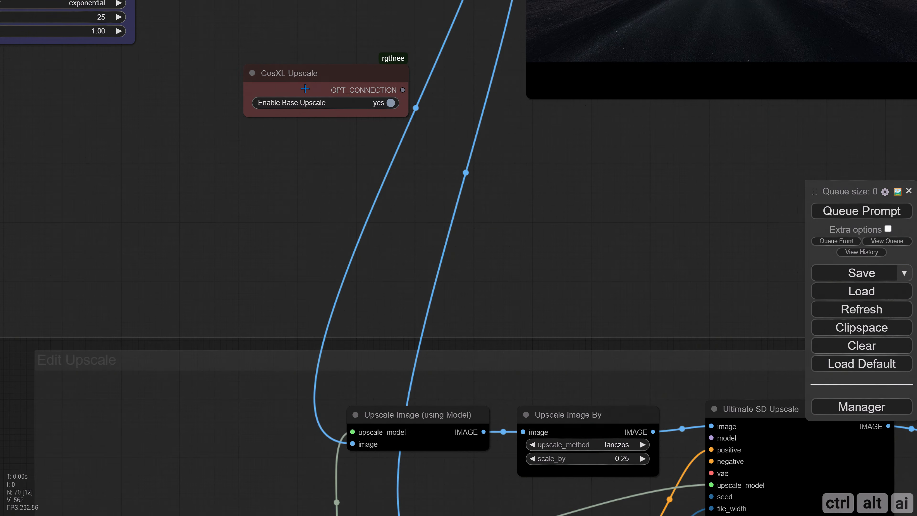
{"action": "right_click", "coordinate": [291, 76]}
{"action": "left_click", "coordinate": [321, 131]}
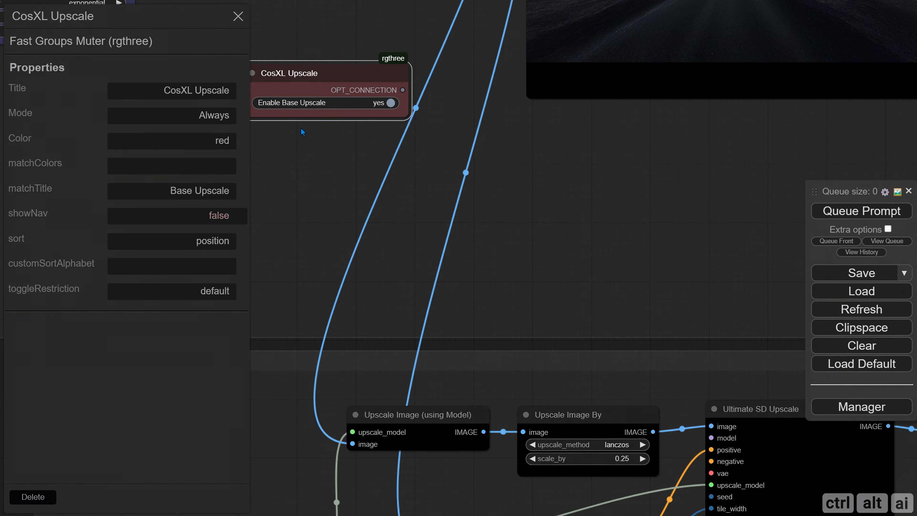
{"action": "left_click", "coordinate": [211, 194]}
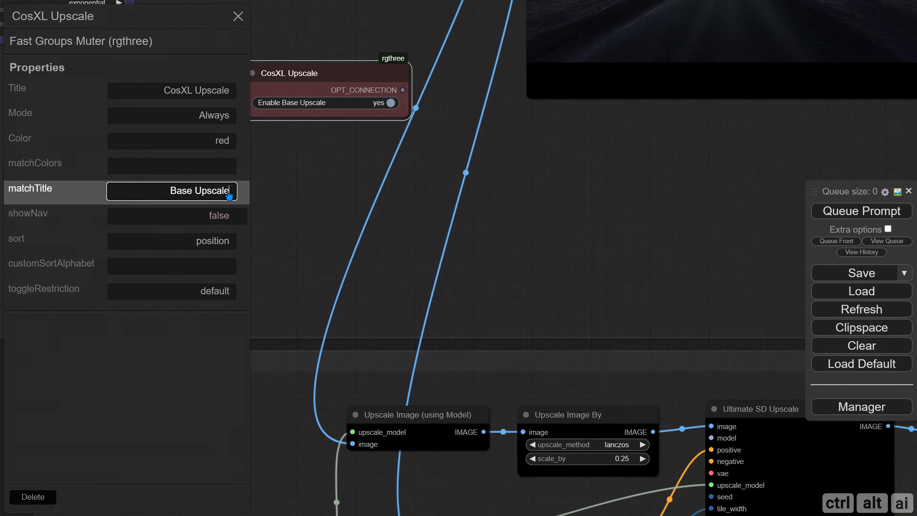
{"action": "type", "text": "|Edi"}
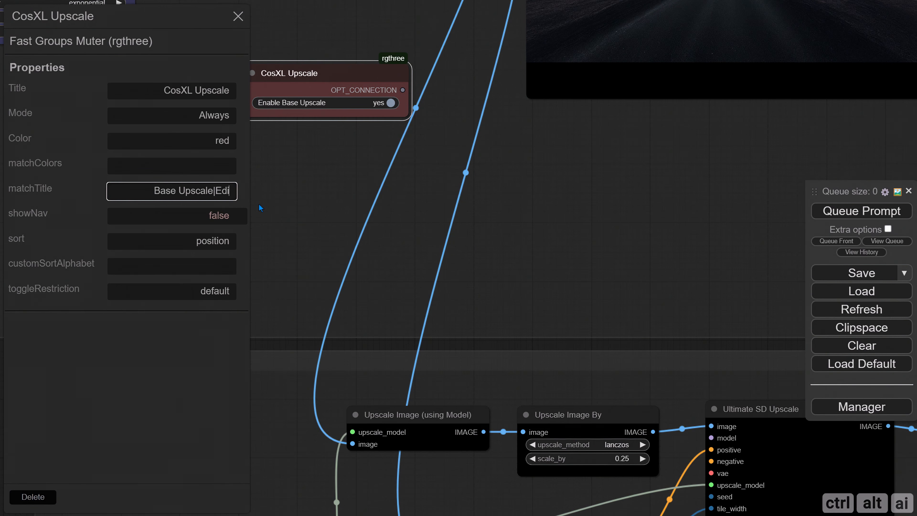
{"action": "type", "text": "t Upscale"}
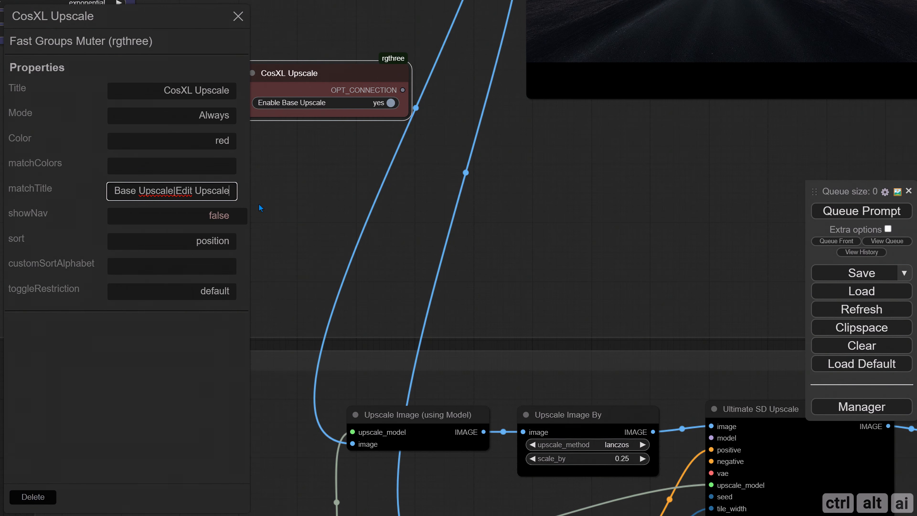
{"action": "key", "text": "Return"}
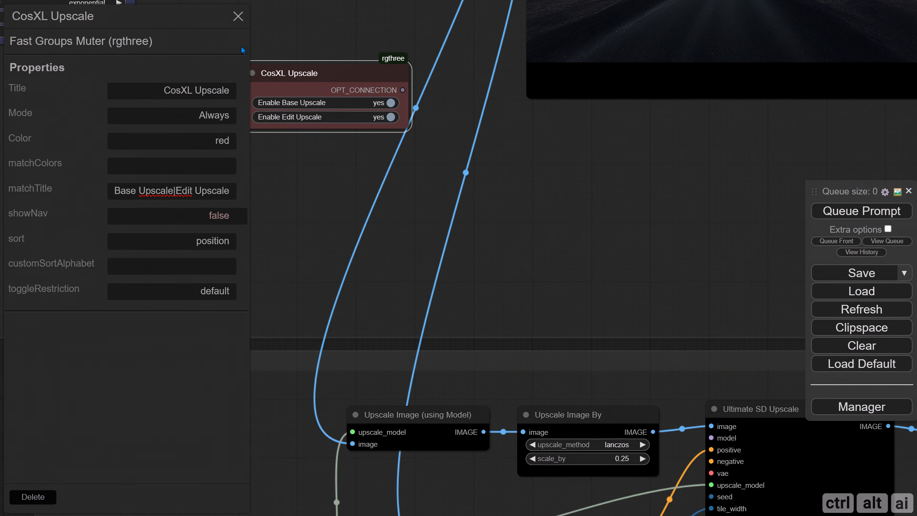
{"action": "left_click", "coordinate": [238, 16]}
- Switch Enable Edit Upscale to no in the CosXL Upscale muter node
{"action": "scroll", "coordinate": [254, 130], "scroll_direction": "down", "scroll_amount": 4}
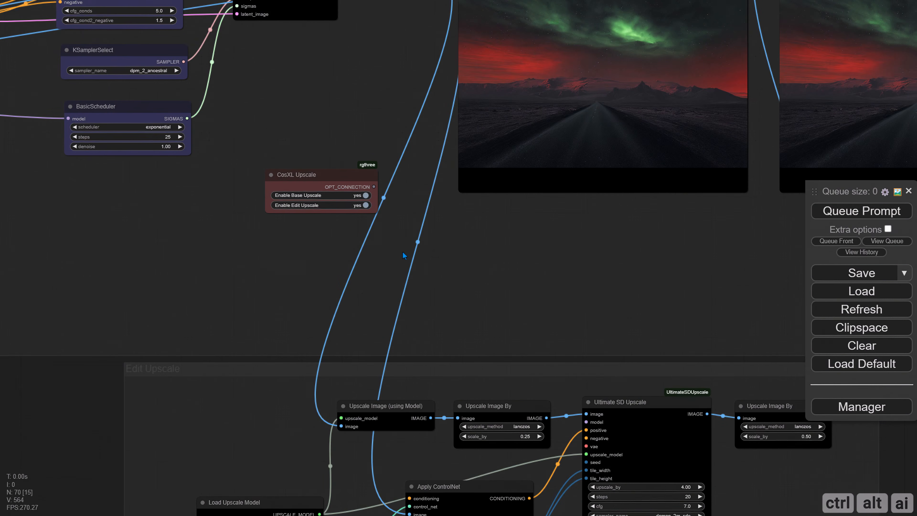
{"action": "left_click_drag", "start_coordinate": [403, 251], "coordinate": [400, 225]}
{"action": "left_click", "coordinate": [366, 205]}
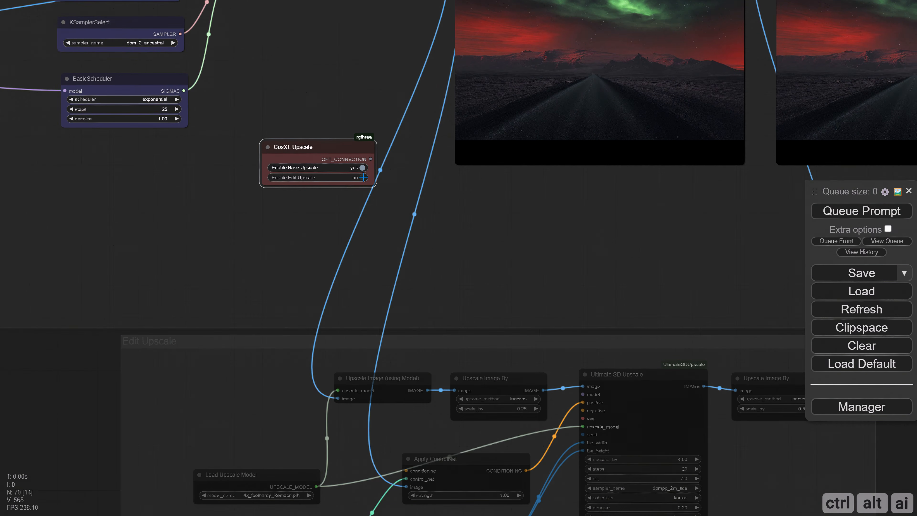
- Add a Load Checkpoint node in an empty area of the canvas, away from the existing groups
{"action": "left_click", "coordinate": [363, 178]}
{"action": "scroll", "coordinate": [343, 217], "scroll_direction": "down", "scroll_amount": 3}
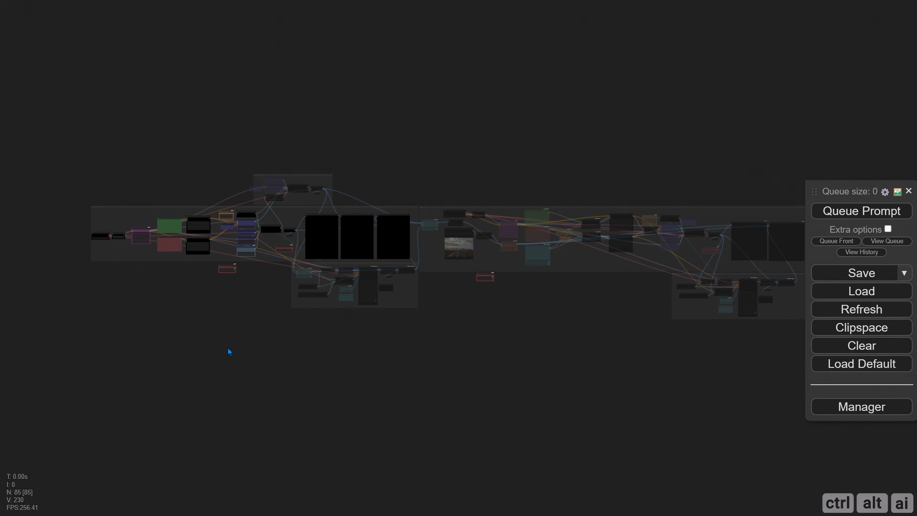
{"action": "left_click_drag", "start_coordinate": [228, 348], "coordinate": [538, 358]}
{"action": "left_click_drag", "start_coordinate": [292, 318], "coordinate": [542, 332]}
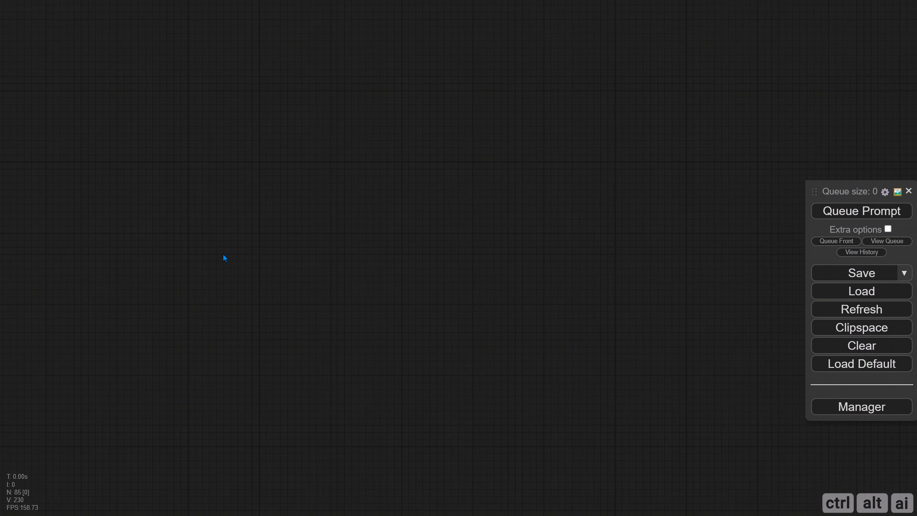
{"action": "double_click", "coordinate": [223, 256]}
{"action": "type", "text": "load"}
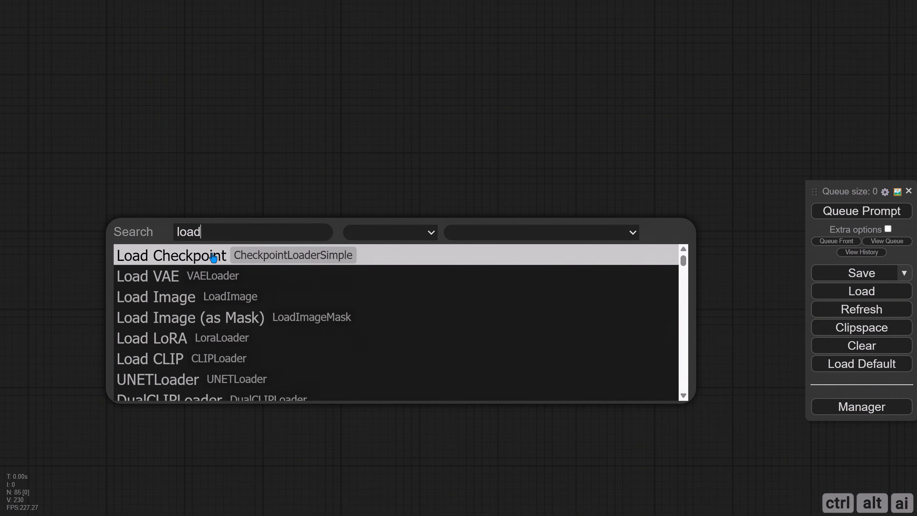
{"action": "left_click", "coordinate": [213, 256]}
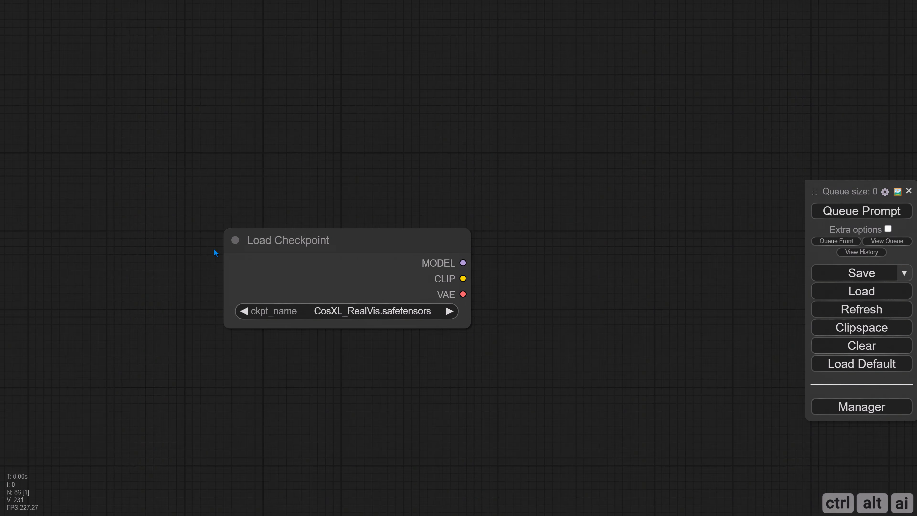
- Make two copies of the Load Checkpoint node and stack them vertically below it
{"action": "left_click_drag", "start_coordinate": [281, 267], "coordinate": [124, 207]}
{"action": "scroll", "coordinate": [123, 207], "scroll_direction": "down", "scroll_amount": 3}
{"action": "left_click_drag", "start_coordinate": [162, 296], "coordinate": [239, 291]}
{"action": "left_click_drag", "start_coordinate": [209, 183], "coordinate": [213, 399], "text": "alt"}
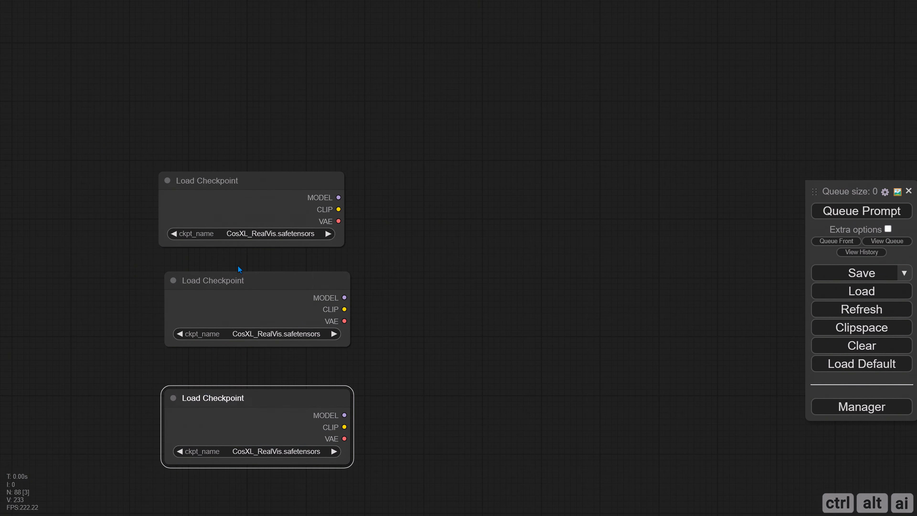
- Set the top Load Checkpoint node to cosxl.safetensors and the middle one to sd_xl_base_1.0.safetensors
{"action": "left_click", "coordinate": [258, 234]}
{"action": "type", "text": "cos"}
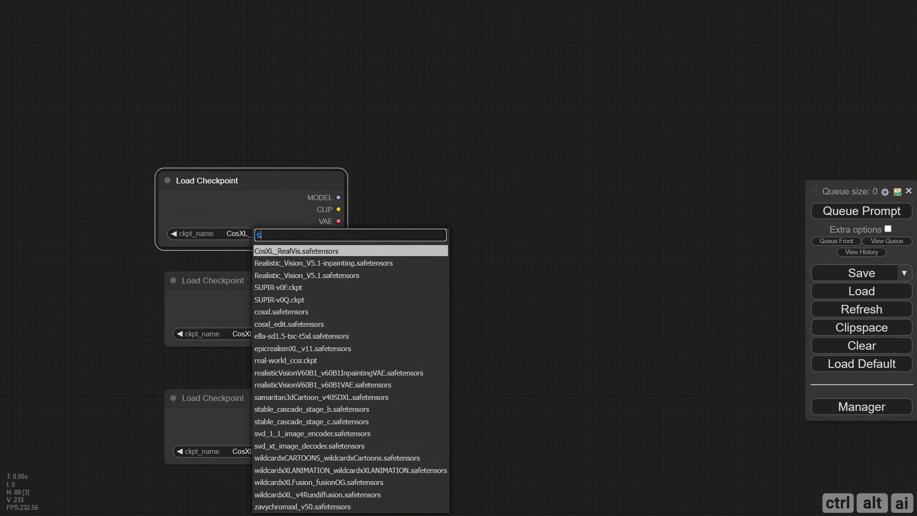
{"action": "left_click", "coordinate": [283, 262]}
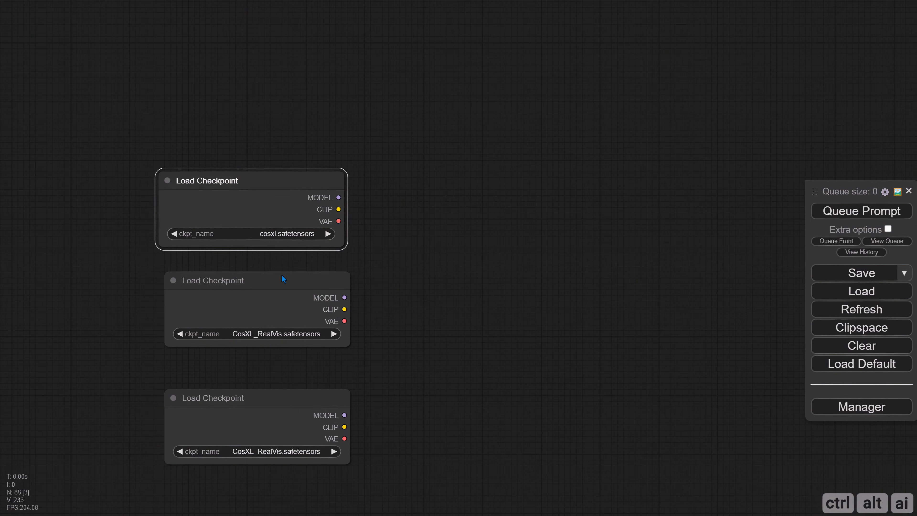
{"action": "left_click", "coordinate": [269, 333]}
{"action": "type", "text": "sd"}
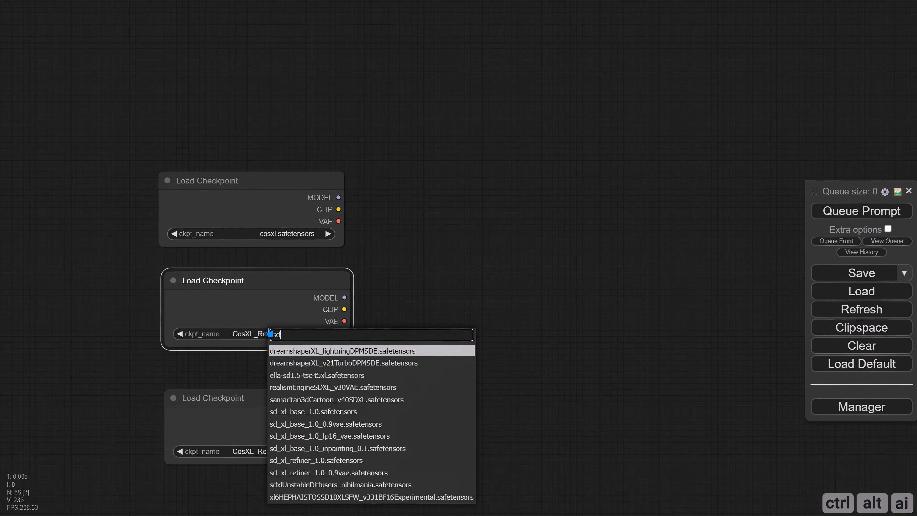
{"action": "left_click", "coordinate": [278, 412]}
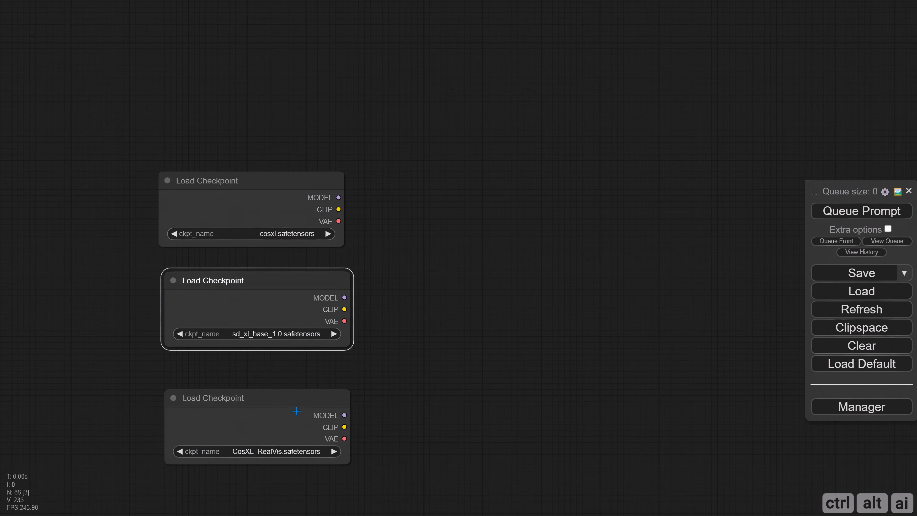
- Set the bottom Load Checkpoint node to realvisxlV40_v40Bakedvae.safetensors
{"action": "left_click", "coordinate": [277, 450]}
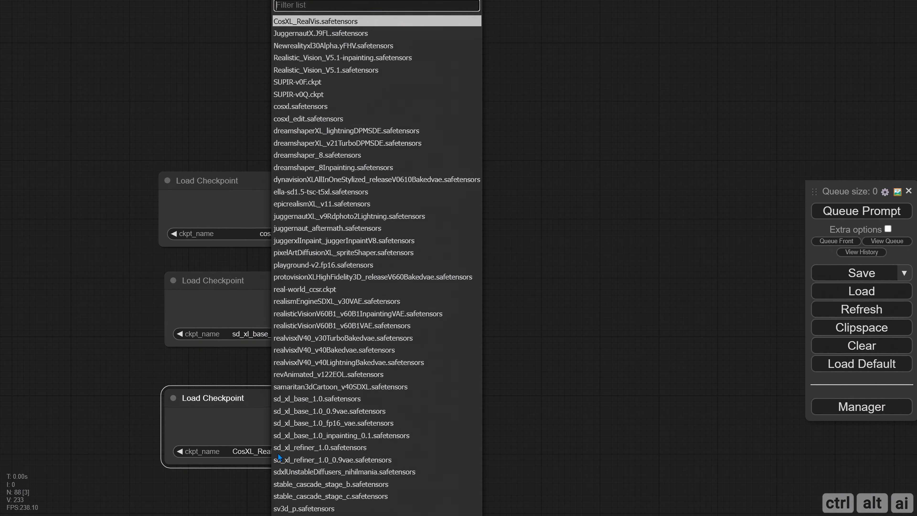
{"action": "type", "text": "real"}
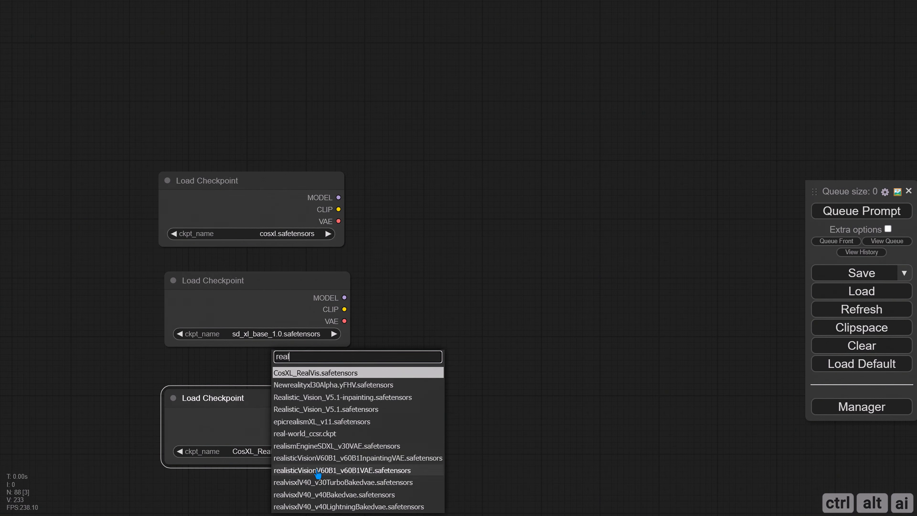
{"action": "left_click", "coordinate": [313, 495]}
- Add a narrowed CLIPMergeSubtract node beside the loaders, connecting the cosxl CLIP to clip1 and the sd_xl_base_1.0 CLIP to clip2
{"action": "left_click_drag", "start_coordinate": [434, 275], "coordinate": [366, 261]}
{"action": "left_click", "coordinate": [334, 190]}
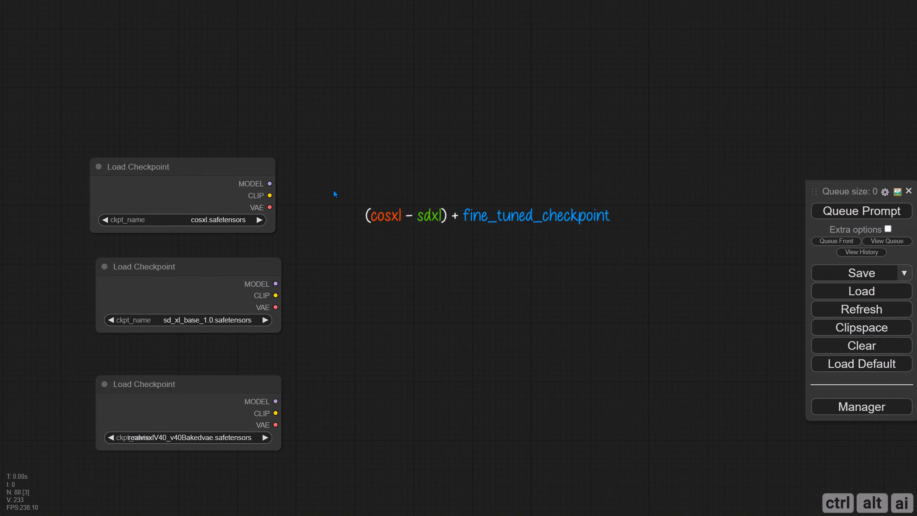
{"action": "double_click", "coordinate": [334, 191]}
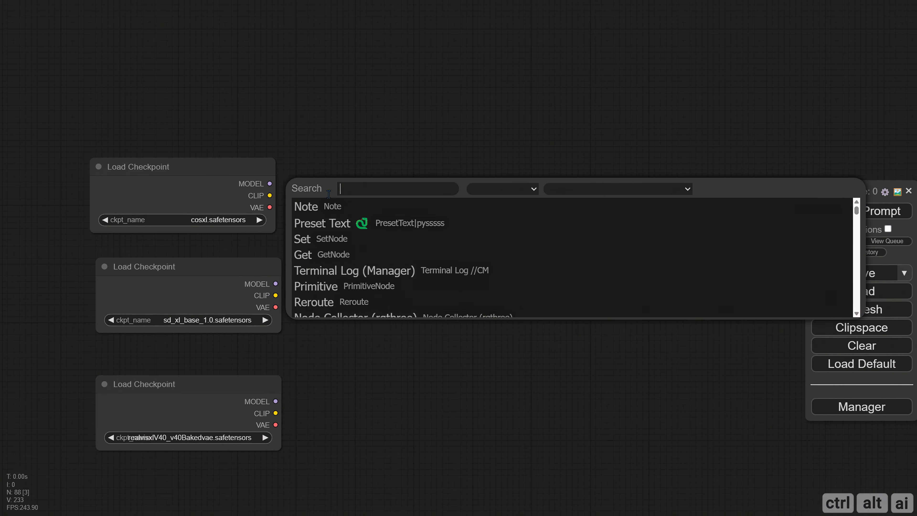
{"action": "type", "text": "clipme"}
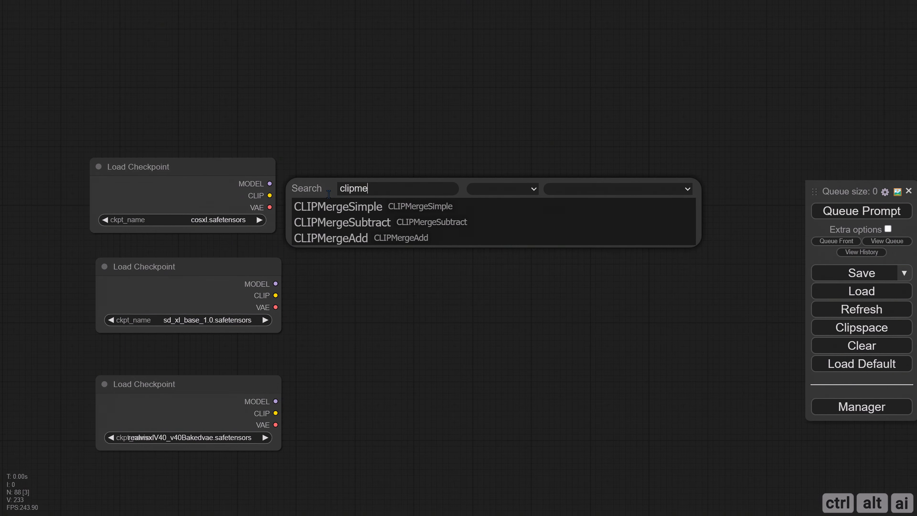
{"action": "left_click", "coordinate": [366, 220]}
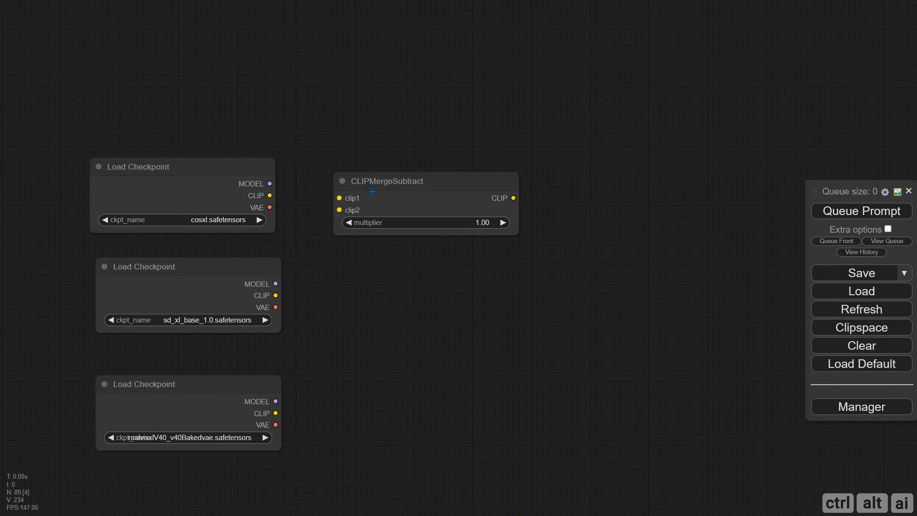
{"action": "left_click_drag", "start_coordinate": [375, 187], "coordinate": [378, 166]}
{"action": "left_click_drag", "start_coordinate": [506, 210], "coordinate": [462, 211]}
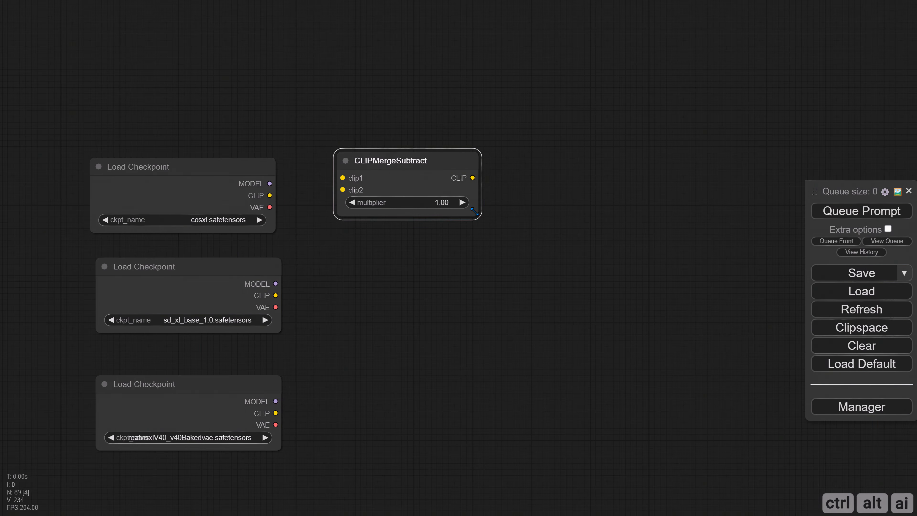
{"action": "left_click_drag", "start_coordinate": [270, 196], "coordinate": [345, 177]}
{"action": "left_click_drag", "start_coordinate": [276, 296], "coordinate": [341, 189]}
- Add a CLIPMergeAdd node, connecting the CLIPMergeSubtract output to clip1 and the realvisxlV40 checkpoint's CLIP to clip2
{"action": "scroll", "coordinate": [415, 257], "scroll_direction": "right", "scroll_amount": 5}
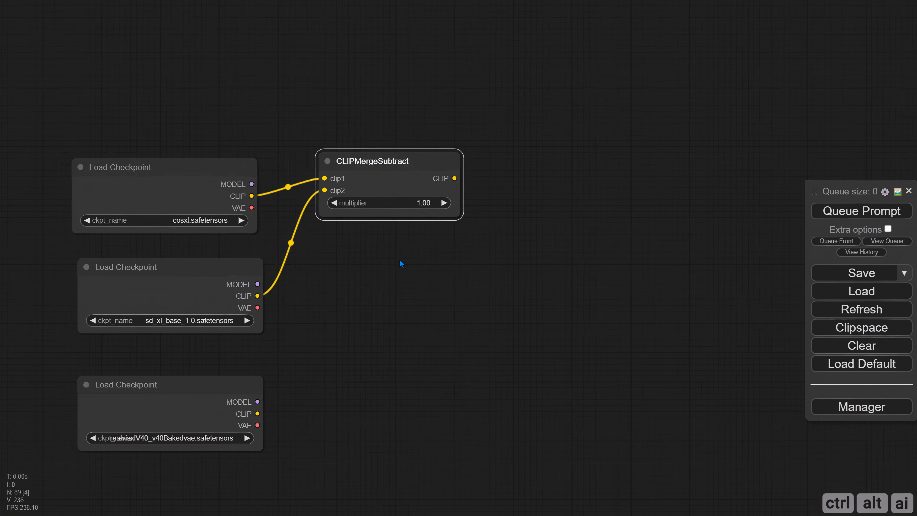
{"action": "double_click", "coordinate": [397, 164]}
{"action": "type", "text": "clipme"}
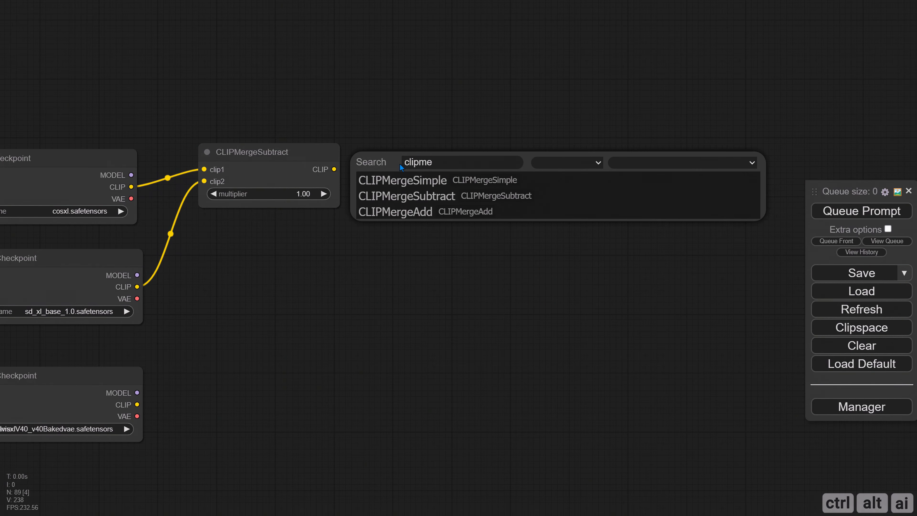
{"action": "left_click", "coordinate": [409, 211]}
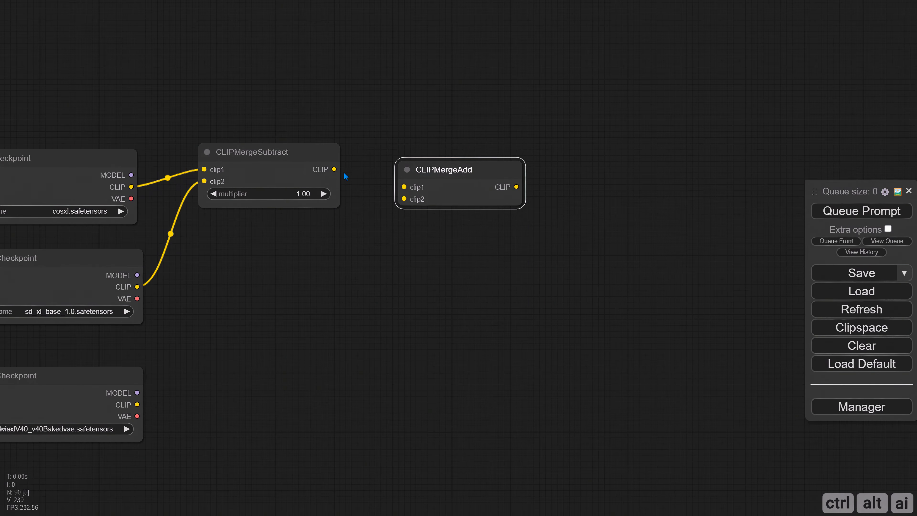
{"action": "left_click_drag", "start_coordinate": [334, 169], "coordinate": [404, 186]}
{"action": "left_click_drag", "start_coordinate": [137, 405], "coordinate": [404, 199]}
{"action": "left_click_drag", "start_coordinate": [497, 178], "coordinate": [496, 155]}
- Add a narrowed ModelMergeSubtract node below CLIPMergeSubtract, connecting the cosxl MODEL to model1 and the sd_xl_base_1.0 MODEL to model2
{"action": "left_click_drag", "start_coordinate": [311, 300], "coordinate": [397, 255]}
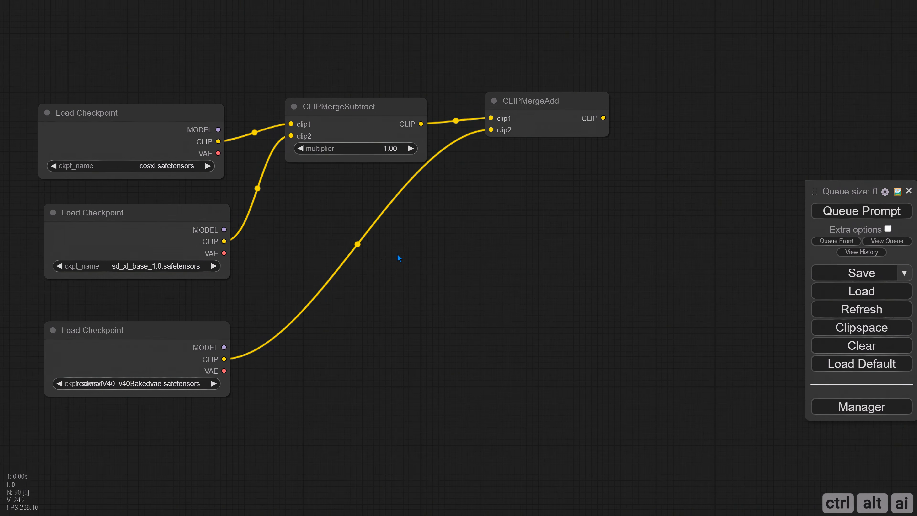
{"action": "double_click", "coordinate": [368, 254]}
{"action": "type", "text": "modelme"}
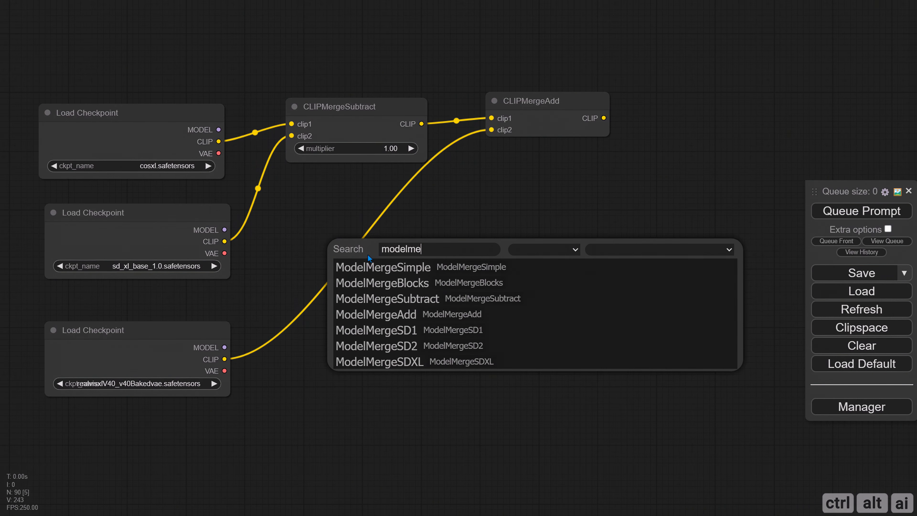
{"action": "left_click", "coordinate": [389, 298]}
{"action": "left_click_drag", "start_coordinate": [391, 280], "coordinate": [314, 245]}
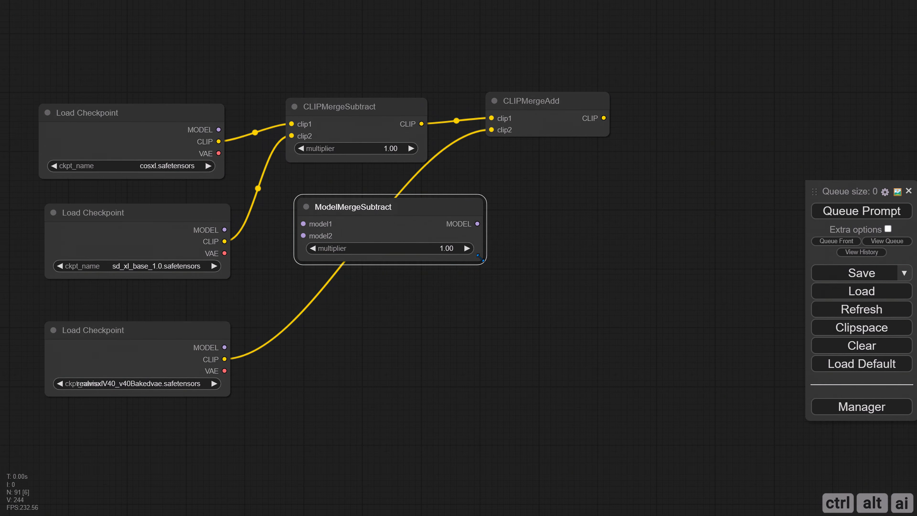
{"action": "left_click_drag", "start_coordinate": [482, 260], "coordinate": [438, 247]}
{"action": "left_click_drag", "start_coordinate": [218, 130], "coordinate": [302, 226]}
{"action": "left_click_drag", "start_coordinate": [225, 229], "coordinate": [303, 235]}
- Add a ModelMergeAdd node, connecting the ModelMergeSubtract output to model1 and the realvisxlV40 checkpoint's MODEL to model2
{"action": "scroll", "coordinate": [436, 250], "scroll_direction": "right", "scroll_amount": 3}
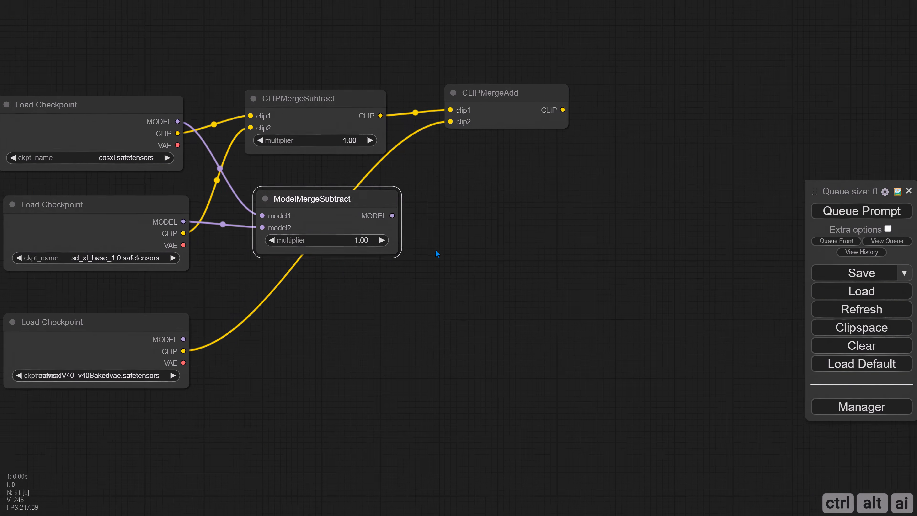
{"action": "double_click", "coordinate": [462, 218]}
{"action": "type", "text": "modelme"}
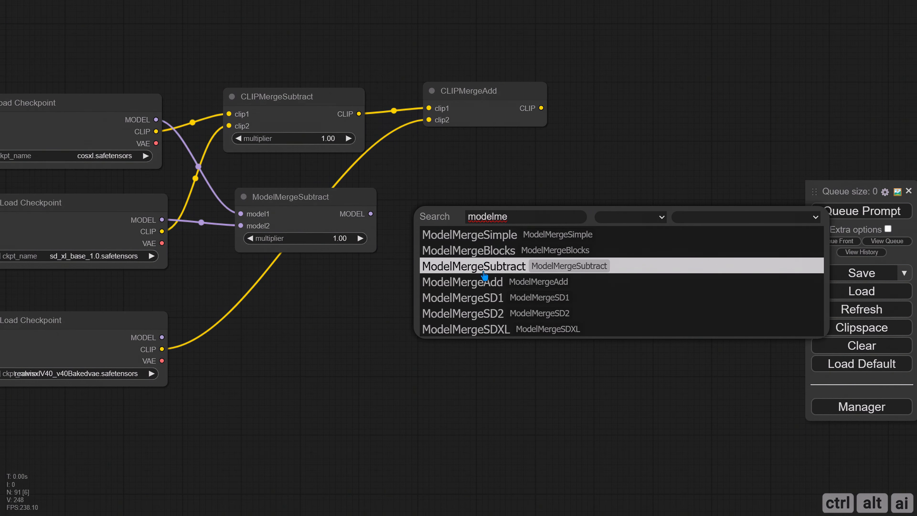
{"action": "left_click", "coordinate": [485, 282]}
{"action": "left_click_drag", "start_coordinate": [491, 240], "coordinate": [460, 240]}
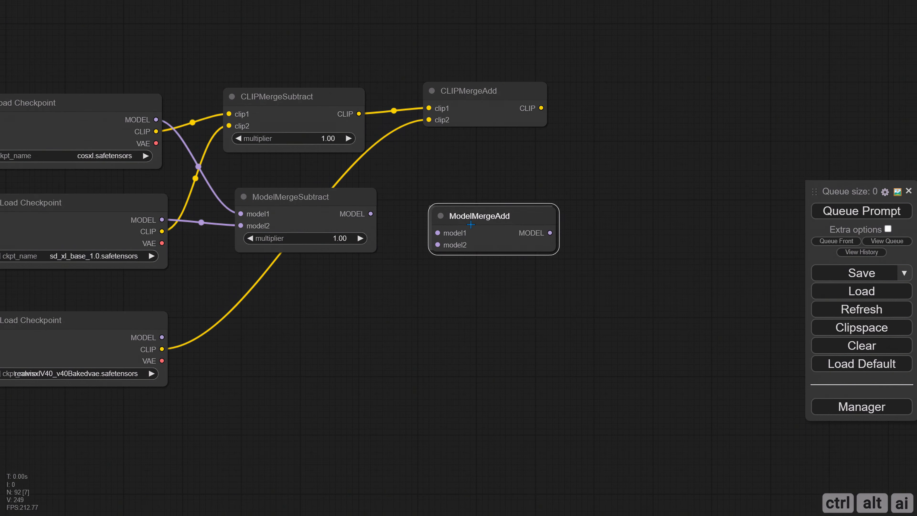
{"action": "left_click_drag", "start_coordinate": [371, 213], "coordinate": [433, 232]}
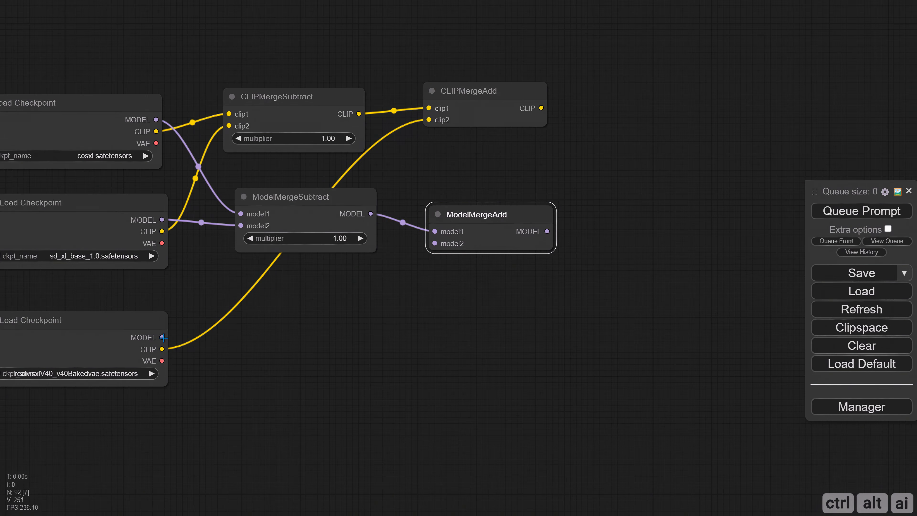
{"action": "left_click_drag", "start_coordinate": [162, 337], "coordinate": [435, 244]}
- Add a ModelMergeSDXL node, connecting the ModelMergeAdd output to model1 and the realvisxlV40 checkpoint's MODEL to model2
{"action": "left_click_drag", "start_coordinate": [473, 297], "coordinate": [281, 287]}
{"action": "left_click_drag", "start_coordinate": [283, 211], "coordinate": [277, 206]}
{"action": "left_click", "coordinate": [355, 216]}
{"action": "double_click", "coordinate": [355, 216]}
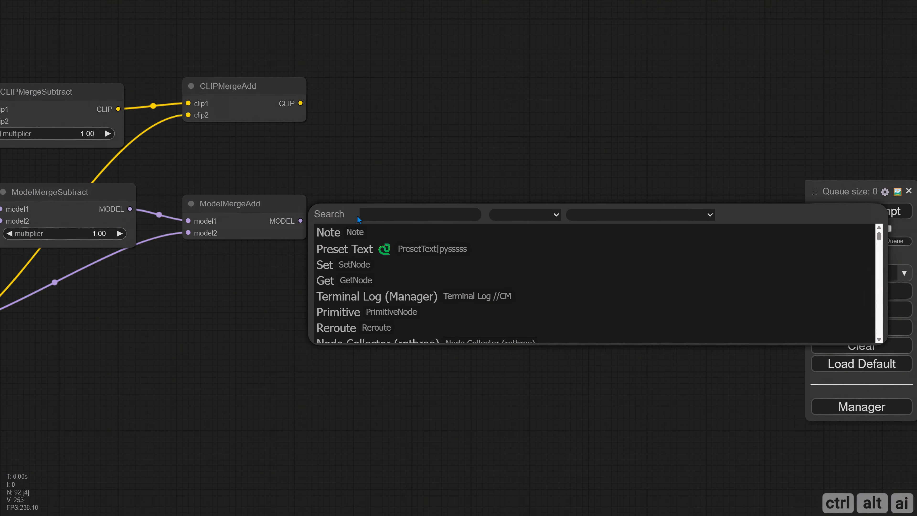
{"action": "type", "text": "modelmer"}
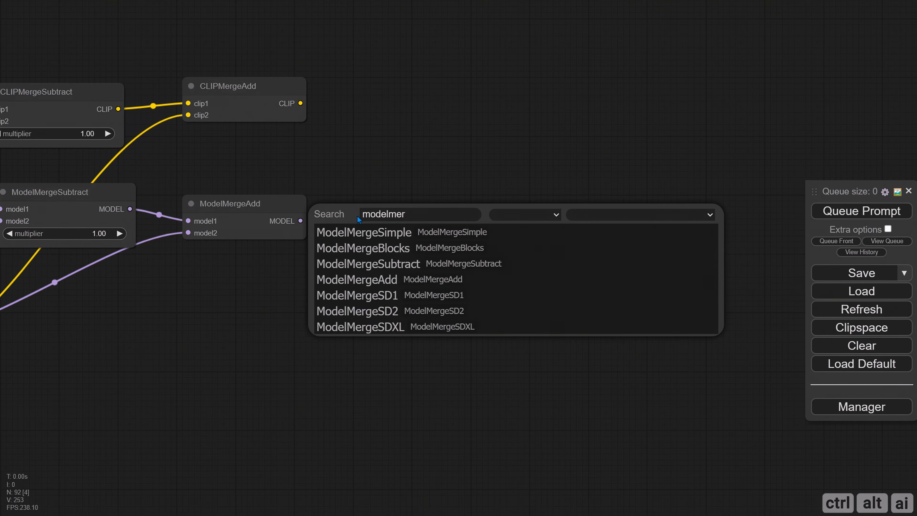
{"action": "left_click", "coordinate": [378, 327]}
{"action": "mouse_move", "coordinate": [400, 215]}
{"action": "left_mouse_down"}
{"action": "mouse_move", "coordinate": [401, 184]}
{"action": "mouse_move", "coordinate": [400, 216]}
{"action": "left_mouse_up"}
{"action": "left_click_drag", "start_coordinate": [300, 221], "coordinate": [356, 228]}
{"action": "left_click_drag", "start_coordinate": [295, 286], "coordinate": [449, 263]}
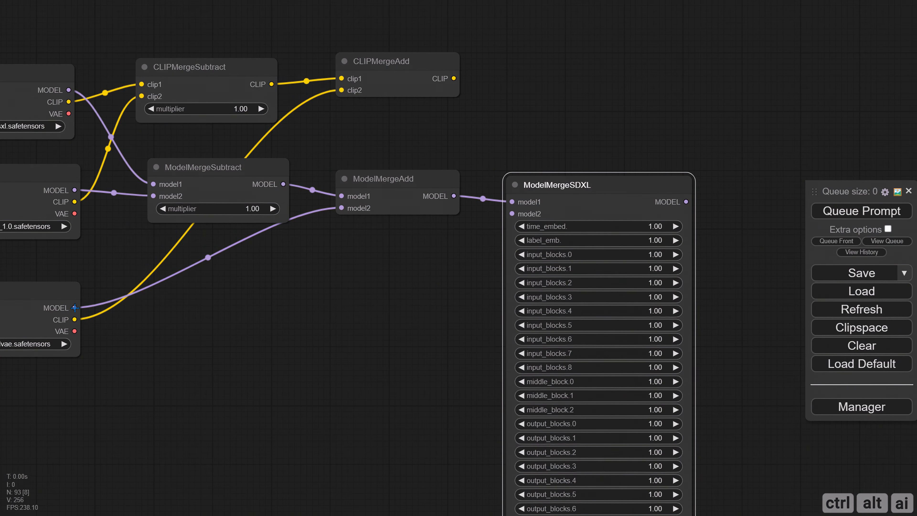
{"action": "mouse_move", "coordinate": [75, 308]}
{"action": "left_mouse_down"}
{"action": "mouse_move", "coordinate": [501, 232]}
{"action": "mouse_move", "coordinate": [512, 213]}
{"action": "left_mouse_up"}
- Add a ModelSamplingContinuousEDM node after ModelMergeSDXL and connect the ModelMergeSDXL model output to its input
{"action": "left_click_drag", "start_coordinate": [285, 347], "coordinate": [409, 343]}
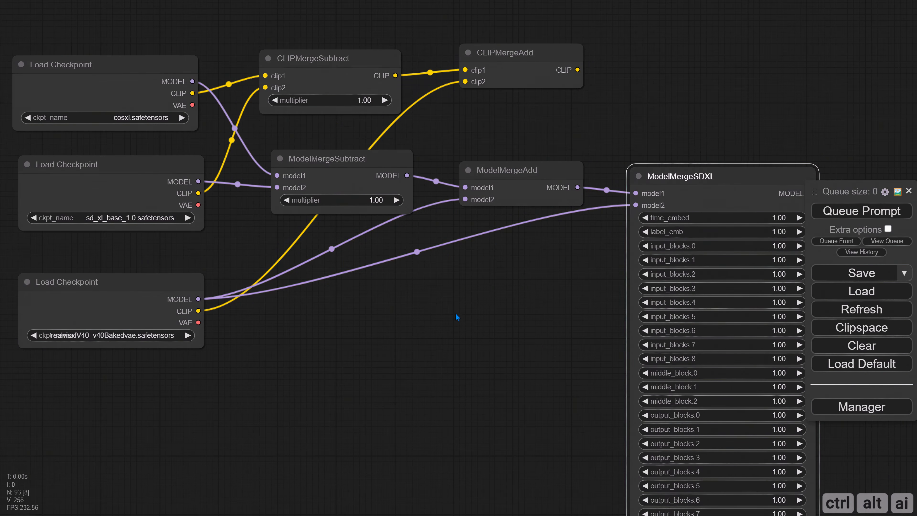
{"action": "left_click_drag", "start_coordinate": [206, 354], "coordinate": [237, 349]}
{"action": "left_click", "coordinate": [318, 357]}
{"action": "left_click_drag", "start_coordinate": [457, 351], "coordinate": [196, 331]}
{"action": "scroll", "coordinate": [257, 340], "scroll_direction": "down", "scroll_amount": 2}
{"action": "left_click_drag", "start_coordinate": [260, 311], "coordinate": [110, 329]}
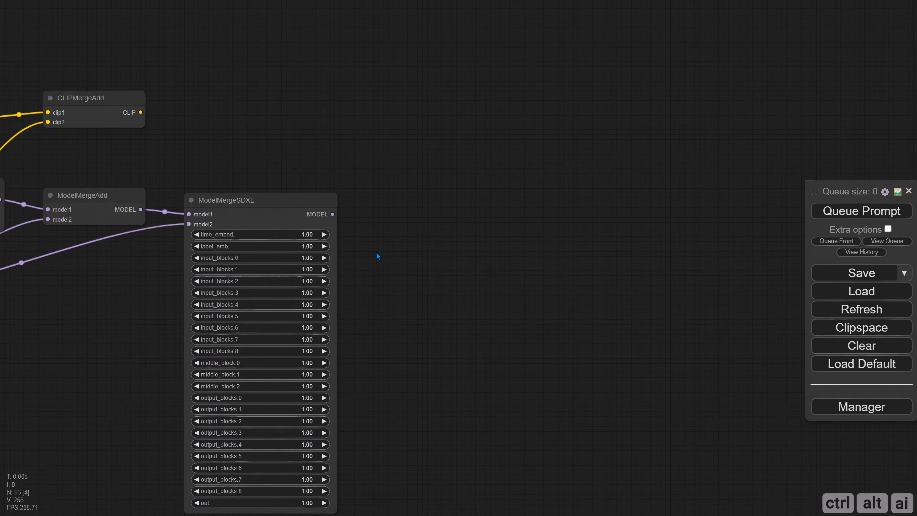
{"action": "left_click_drag", "start_coordinate": [388, 226], "coordinate": [326, 190]}
{"action": "double_click", "coordinate": [327, 188]}
{"action": "type", "text": "modelsam"}
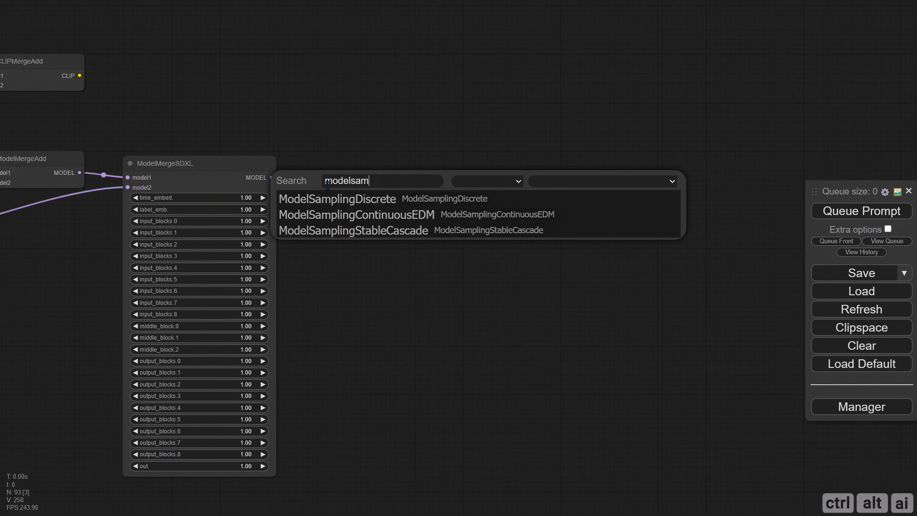
{"action": "left_click", "coordinate": [402, 216]}
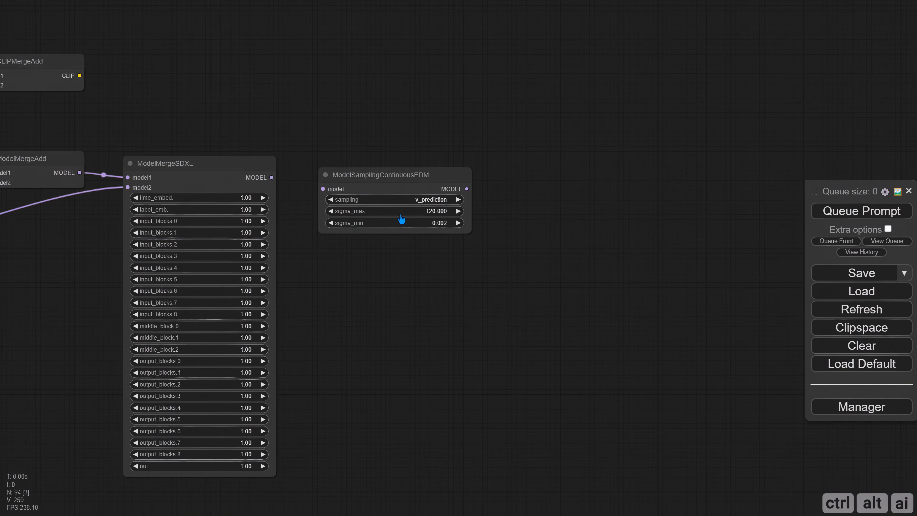
{"action": "left_click_drag", "start_coordinate": [271, 176], "coordinate": [327, 192]}
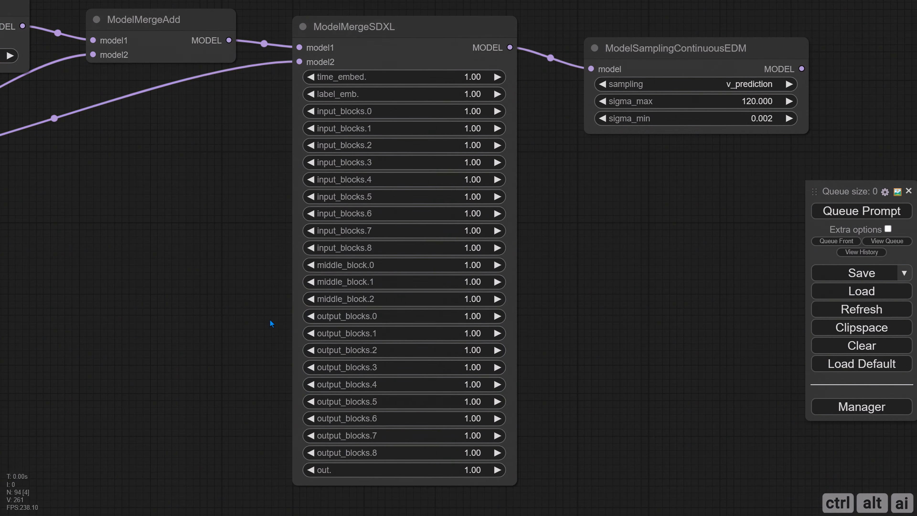
- Convert the output_blocks.0 and output_blocks.1 widgets of the ModelMergeSDXL node to inputs
{"action": "scroll", "coordinate": [270, 321], "scroll_direction": "down", "scroll_amount": 3}
{"action": "left_click_drag", "start_coordinate": [257, 315], "coordinate": [317, 315]}
{"action": "right_click", "coordinate": [407, 120]}
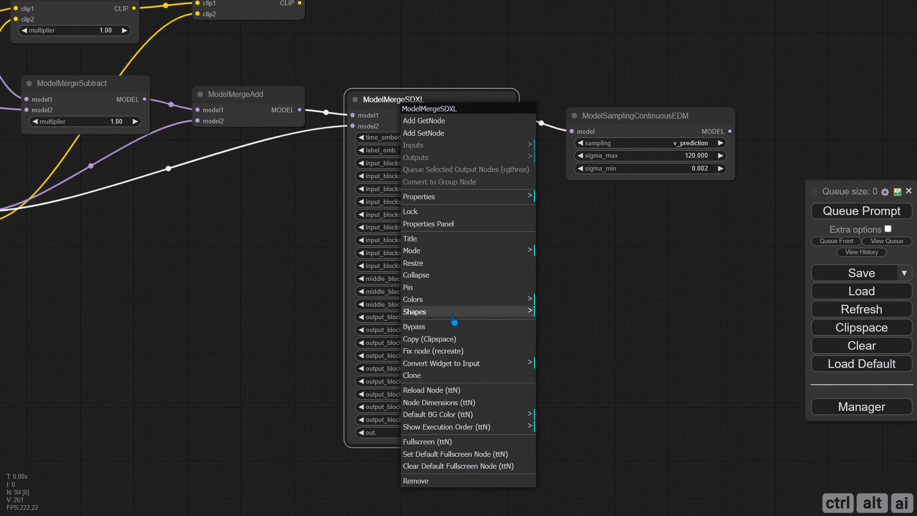
{"action": "left_click", "coordinate": [456, 365]}
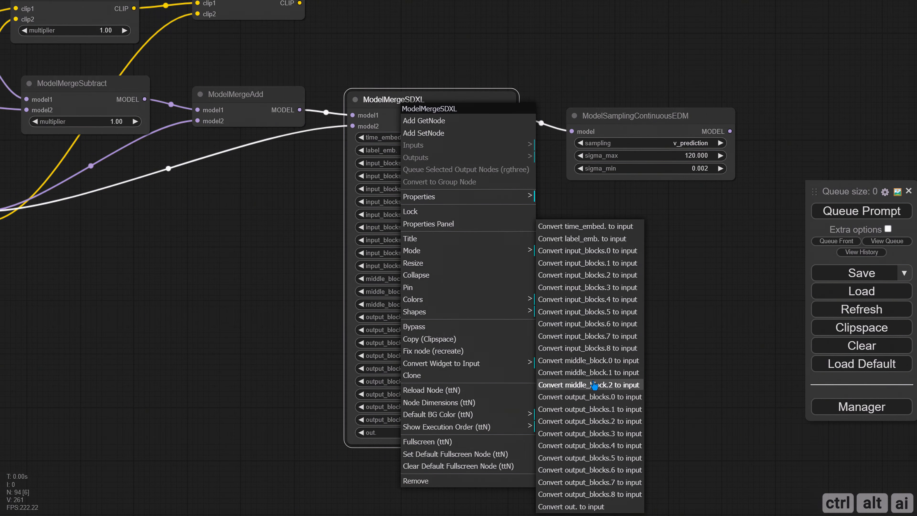
{"action": "left_click", "coordinate": [604, 399]}
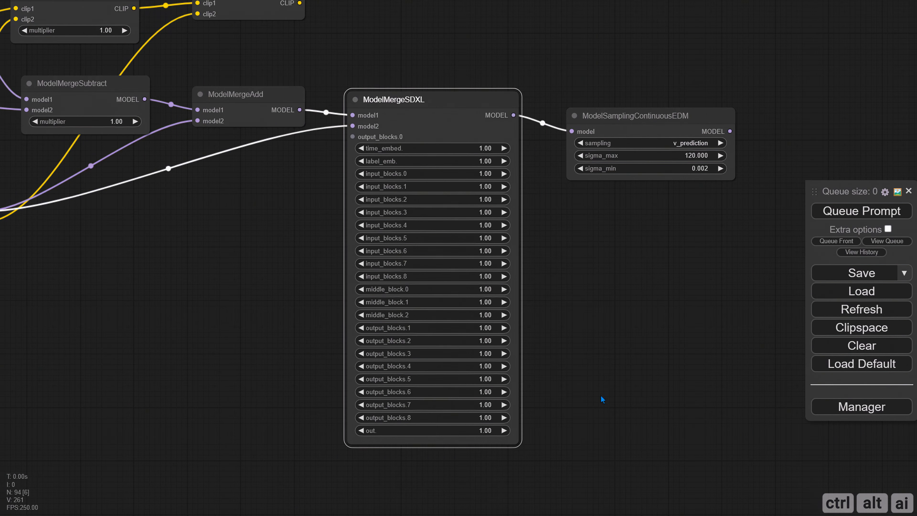
{"action": "right_click", "coordinate": [420, 135]}
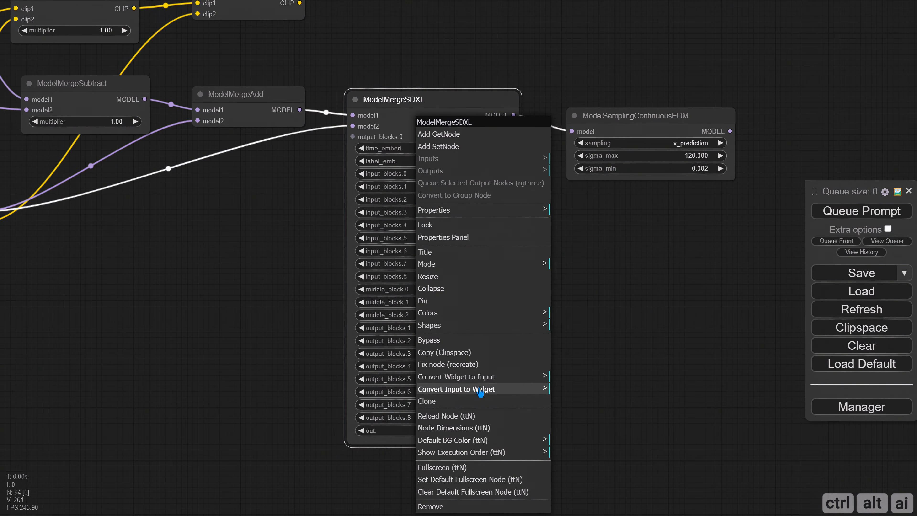
{"action": "left_click", "coordinate": [466, 377]}
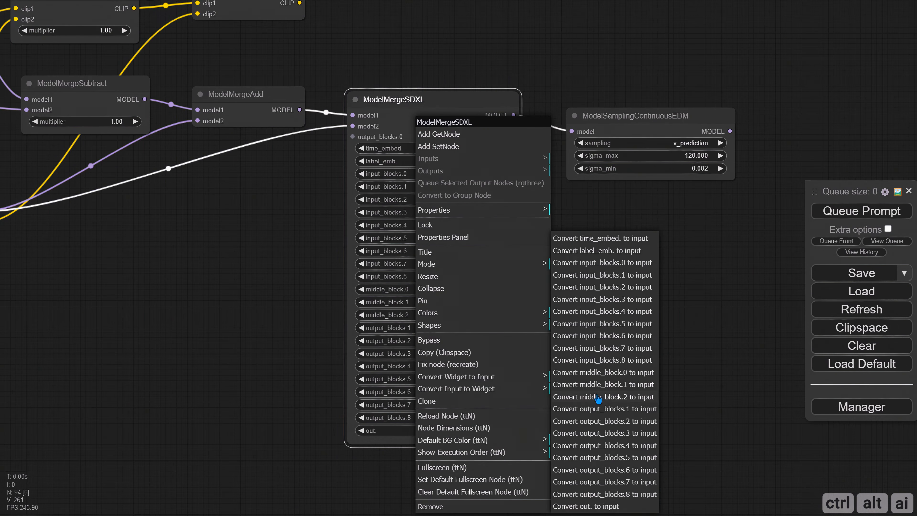
{"action": "left_click", "coordinate": [617, 409]}
- Convert the output_blocks.2, output_blocks.3 and output_blocks.4 widgets of the ModelMergeSDXL node to inputs
{"action": "right_click", "coordinate": [428, 126]}
{"action": "left_click", "coordinate": [484, 378]}
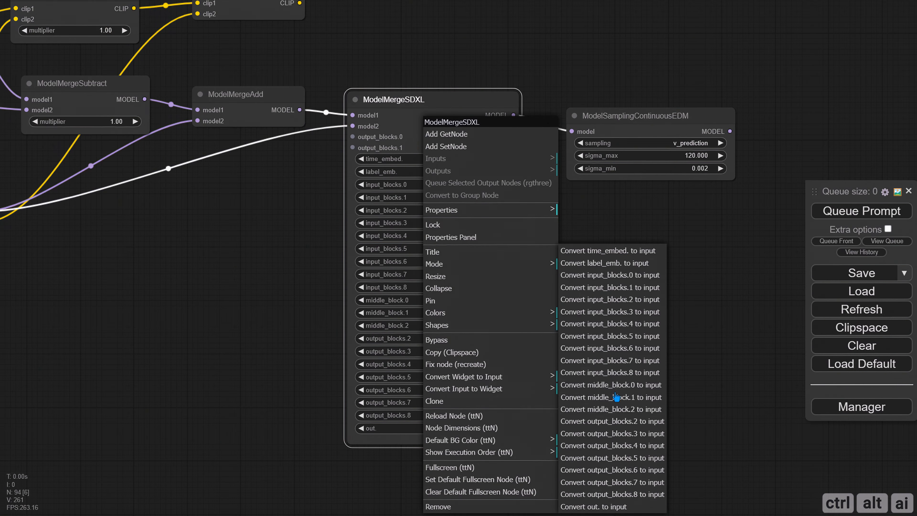
{"action": "left_click", "coordinate": [629, 425]}
{"action": "right_click", "coordinate": [424, 125]}
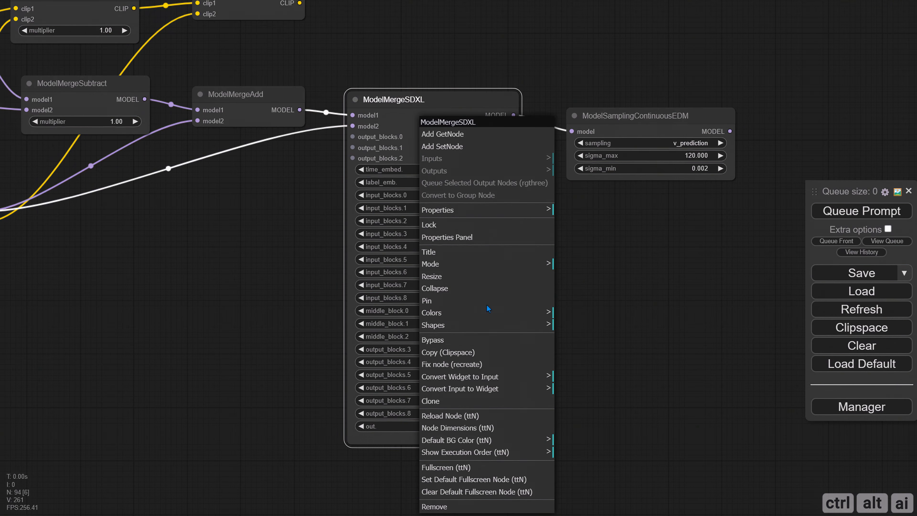
{"action": "left_click", "coordinate": [486, 380]}
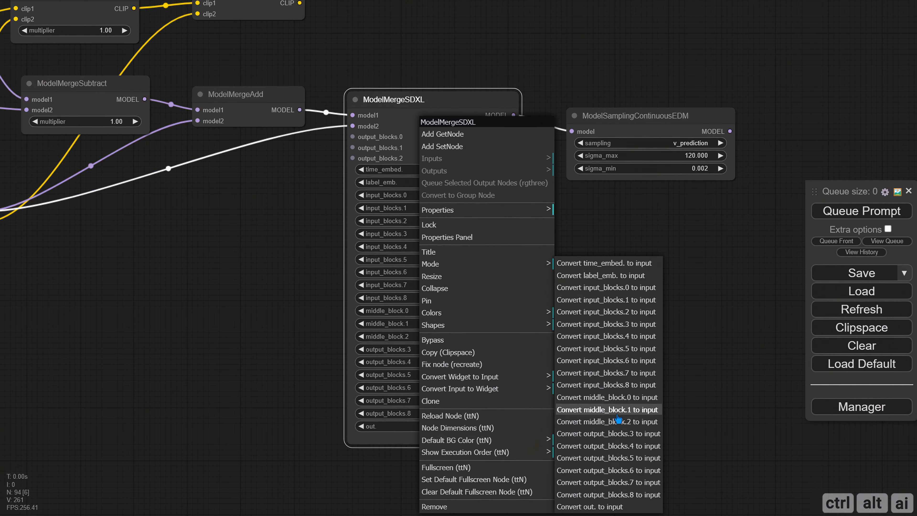
{"action": "left_click", "coordinate": [616, 434]}
{"action": "right_click", "coordinate": [484, 233]}
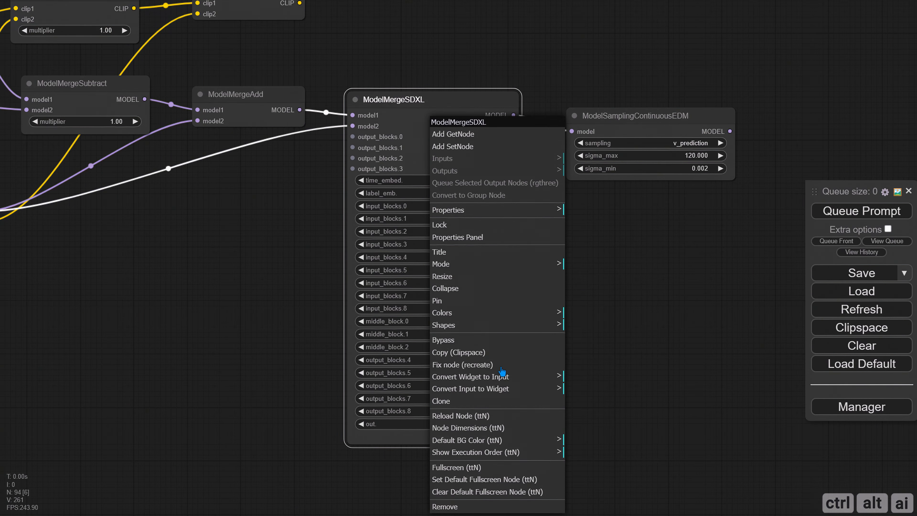
{"action": "left_click", "coordinate": [503, 376]}
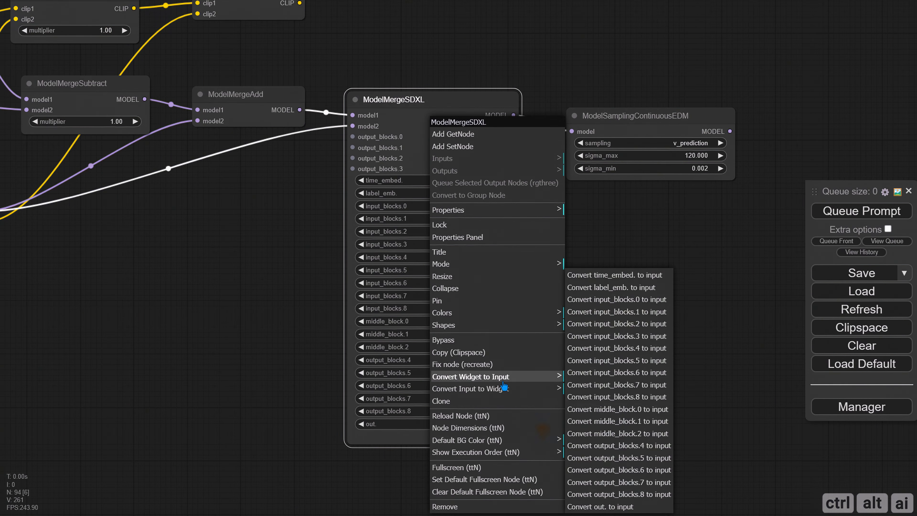
{"action": "left_click", "coordinate": [620, 446]}
- Add a Logic Float node below ModelMergeAdd and connect its FLOAT output to output_blocks.0 through output_blocks.4 of ModelMergeSDXL
{"action": "right_click", "coordinate": [196, 191]}
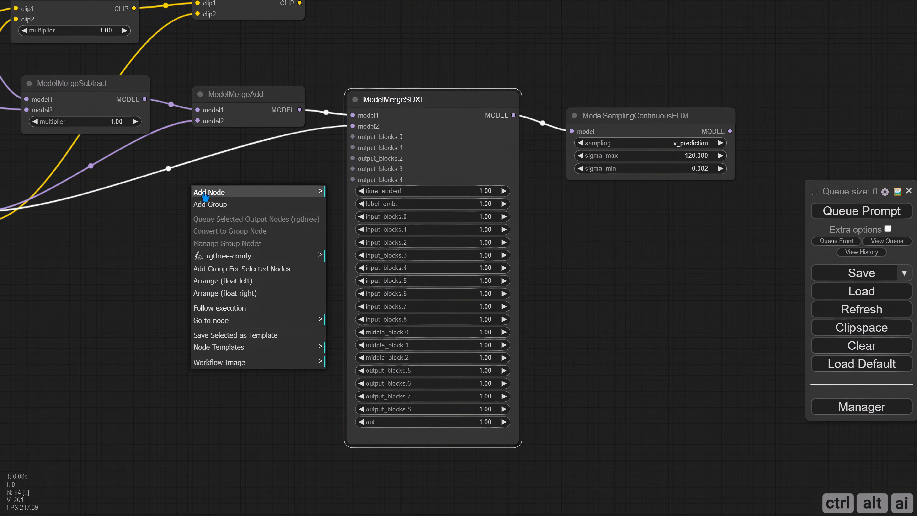
{"action": "left_click", "coordinate": [205, 192]}
{"action": "left_click", "coordinate": [343, 283]}
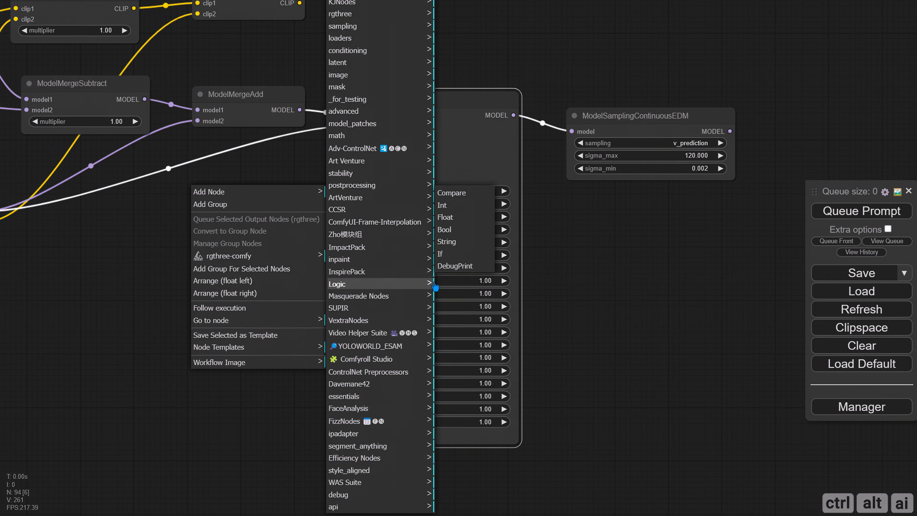
{"action": "left_click", "coordinate": [450, 217]}
{"action": "left_click_drag", "start_coordinate": [310, 188], "coordinate": [272, 191]}
{"action": "left_click_drag", "start_coordinate": [328, 223], "coordinate": [353, 137]}
{"action": "left_click_drag", "start_coordinate": [263, 211], "coordinate": [353, 147]}
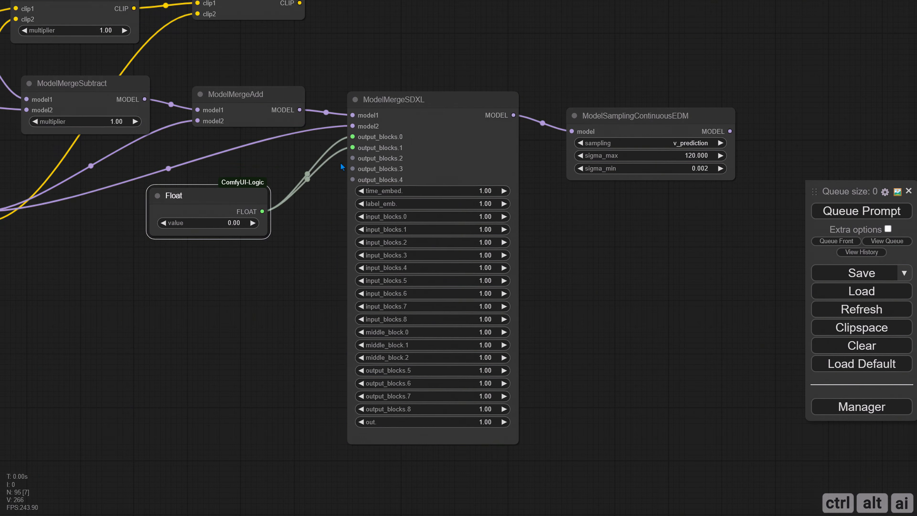
{"action": "left_click_drag", "start_coordinate": [262, 212], "coordinate": [353, 158]}
{"action": "left_click_drag", "start_coordinate": [260, 212], "coordinate": [353, 180]}
- Rename the Float node as Output Block Influence
{"action": "right_click", "coordinate": [170, 198]}
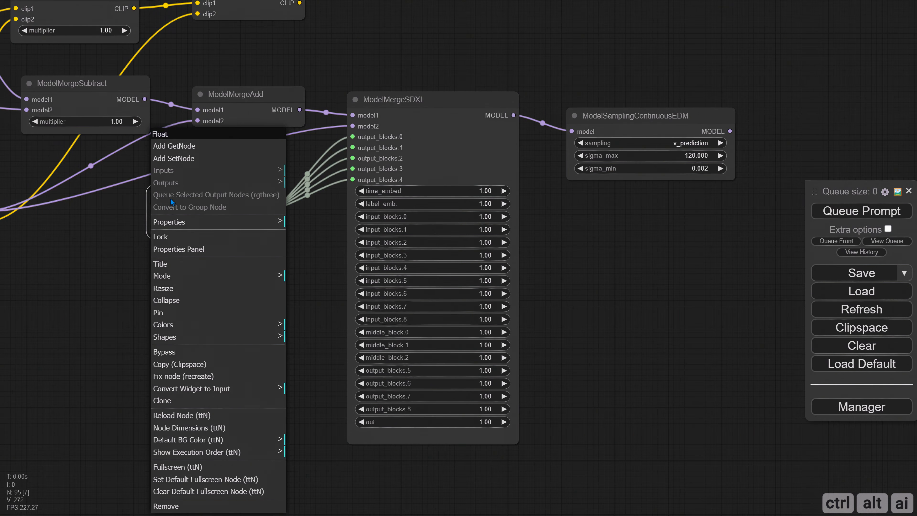
{"action": "left_click", "coordinate": [178, 263]}
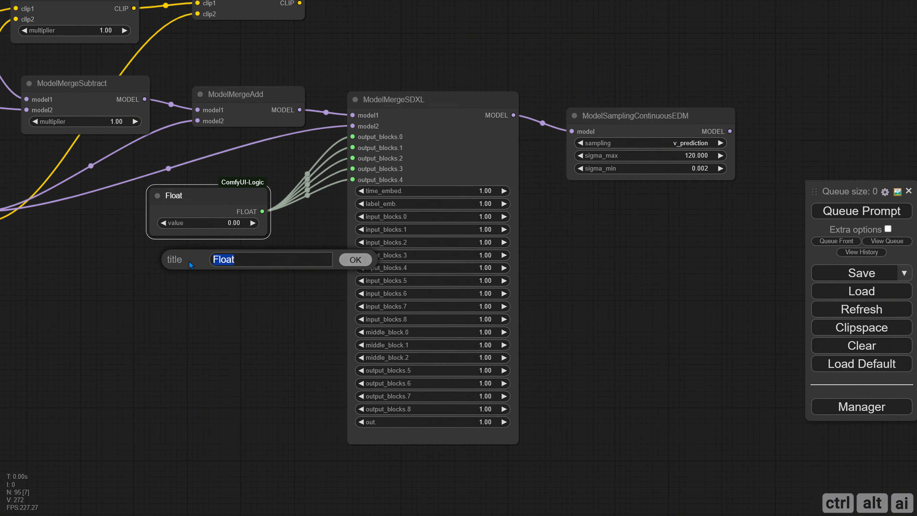
{"action": "type", "text": "Output Block Influence"}
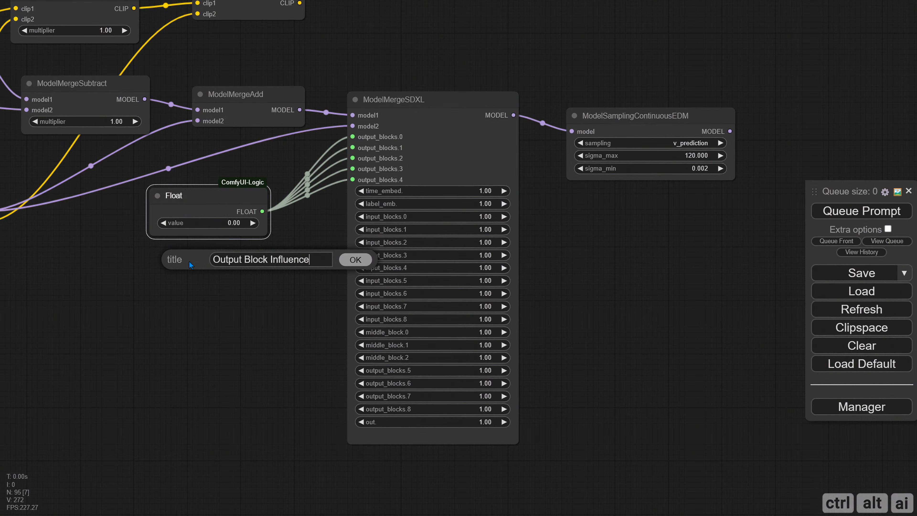
{"action": "key", "text": "Return"}
- Select the whole model-merging chain and move it close to the CosXL Base group
{"action": "left_click_drag", "start_coordinate": [231, 286], "coordinate": [269, 283]}
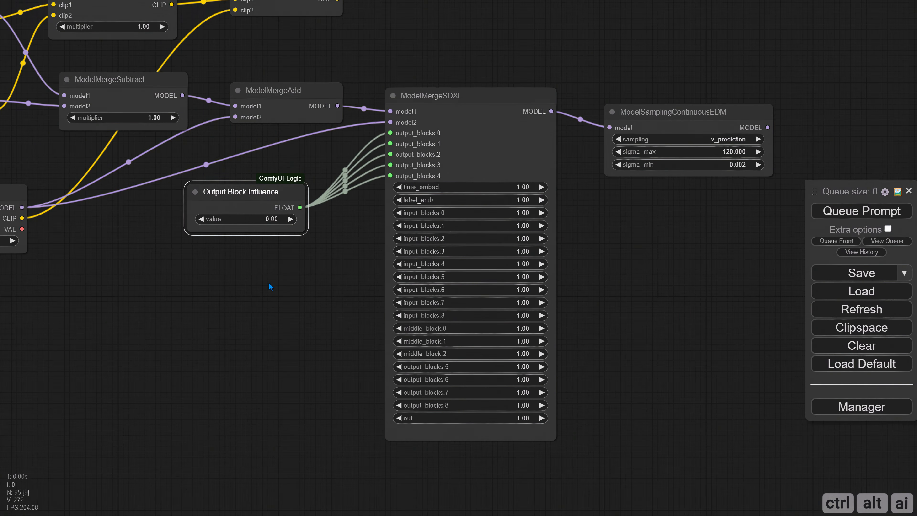
{"action": "scroll", "coordinate": [268, 282], "scroll_direction": "down", "scroll_amount": 10}
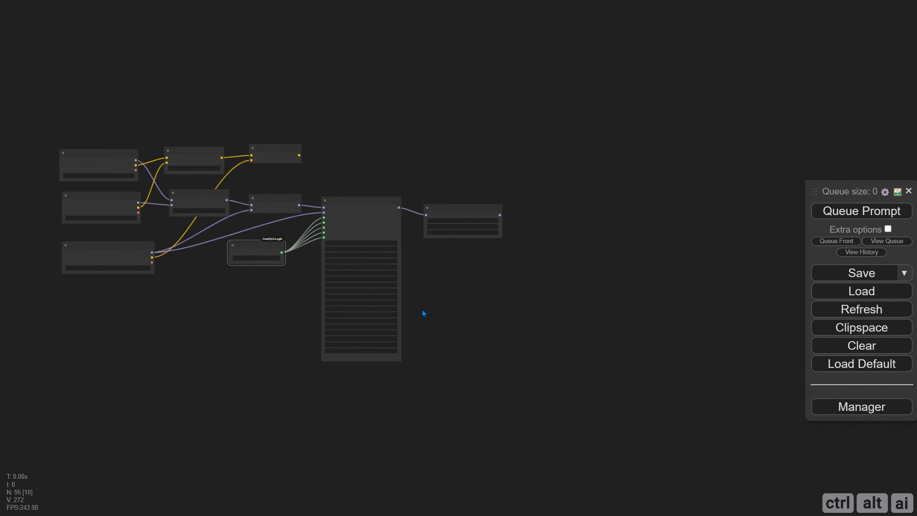
{"action": "left_click_drag", "start_coordinate": [701, 325], "coordinate": [427, 310]}
{"action": "scroll", "coordinate": [434, 304], "scroll_direction": "down", "scroll_amount": 4}
{"action": "mouse_move", "coordinate": [715, 309]}
{"action": "left_mouse_down"}
{"action": "mouse_move", "coordinate": [213, 289]}
{"action": "mouse_move", "coordinate": [800, 266]}
{"action": "left_mouse_up"}
{"action": "left_click_drag", "start_coordinate": [90, 143], "coordinate": [334, 277]}
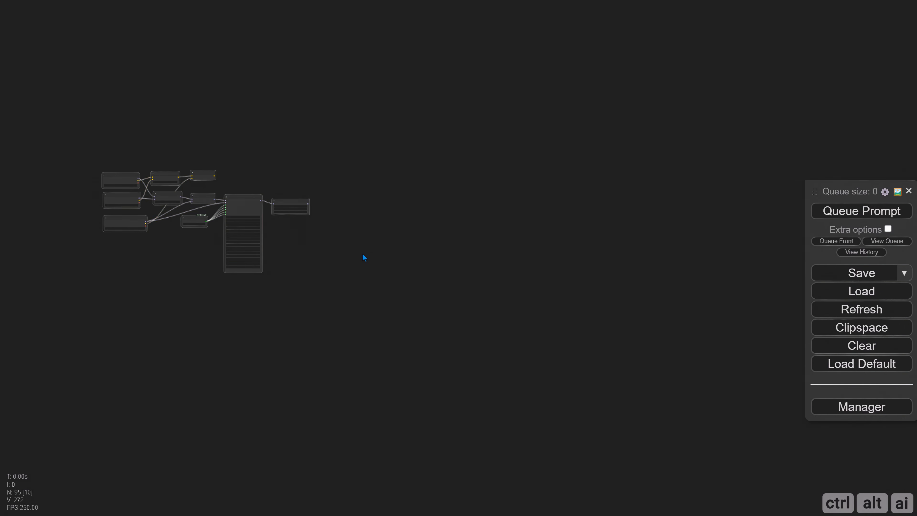
{"action": "left_click_drag", "start_coordinate": [300, 202], "coordinate": [751, 222]}
{"action": "left_click_drag", "start_coordinate": [640, 308], "coordinate": [92, 311]}
{"action": "left_click_drag", "start_coordinate": [233, 223], "coordinate": [607, 184]}
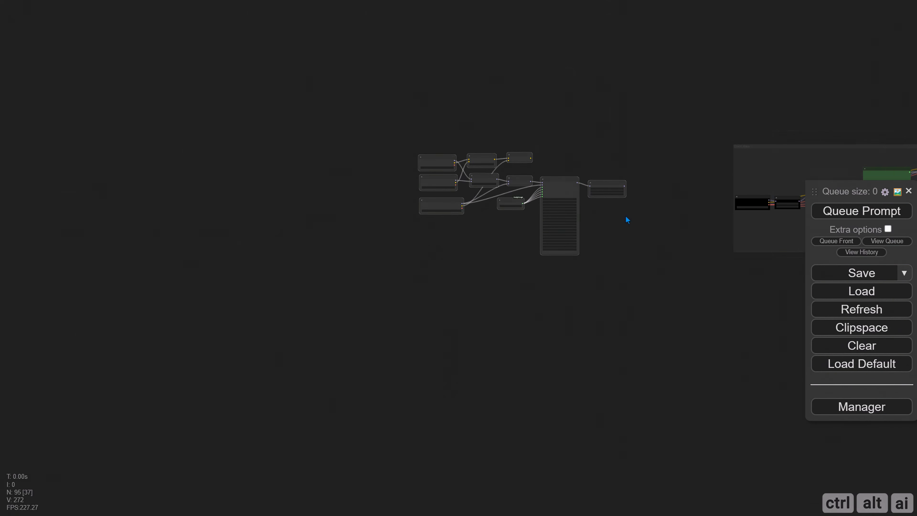
- Move the cosxl.safetensors Load Checkpoint node out of the CosXL Base group, between it and the merging chain
{"action": "left_click_drag", "start_coordinate": [633, 248], "coordinate": [135, 288]}
{"action": "scroll", "coordinate": [238, 275], "scroll_direction": "up", "scroll_amount": 11}
{"action": "scroll", "coordinate": [189, 245], "scroll_direction": "up", "scroll_amount": 1}
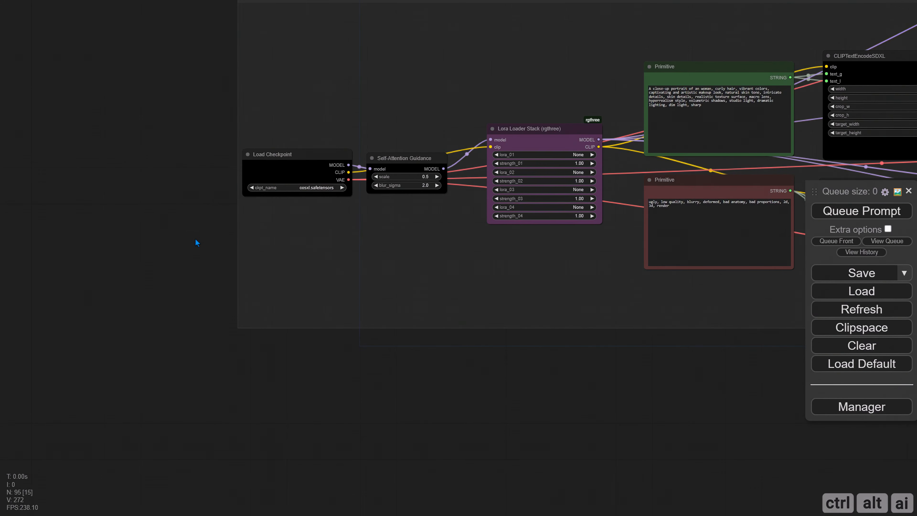
{"action": "left_click_drag", "start_coordinate": [205, 235], "coordinate": [172, 285]}
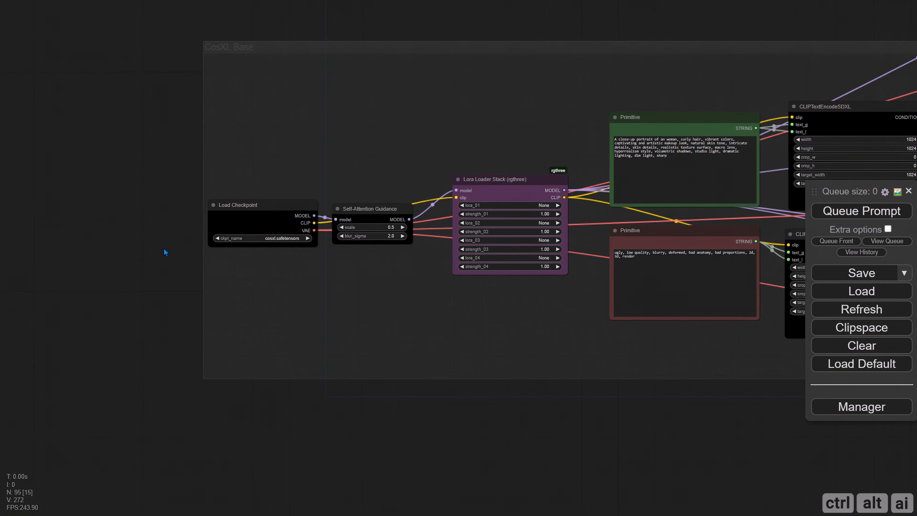
{"action": "left_click_drag", "start_coordinate": [163, 249], "coordinate": [375, 263]}
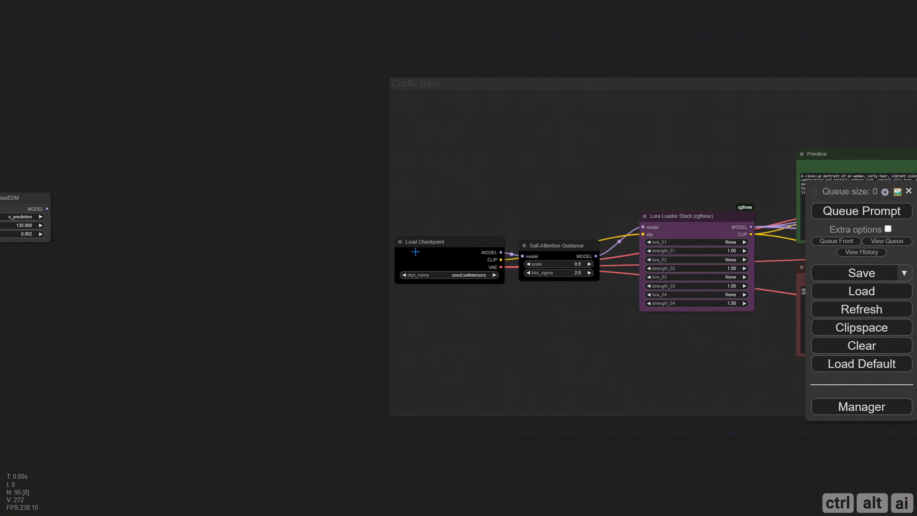
{"action": "left_click_drag", "start_coordinate": [427, 245], "coordinate": [229, 242]}
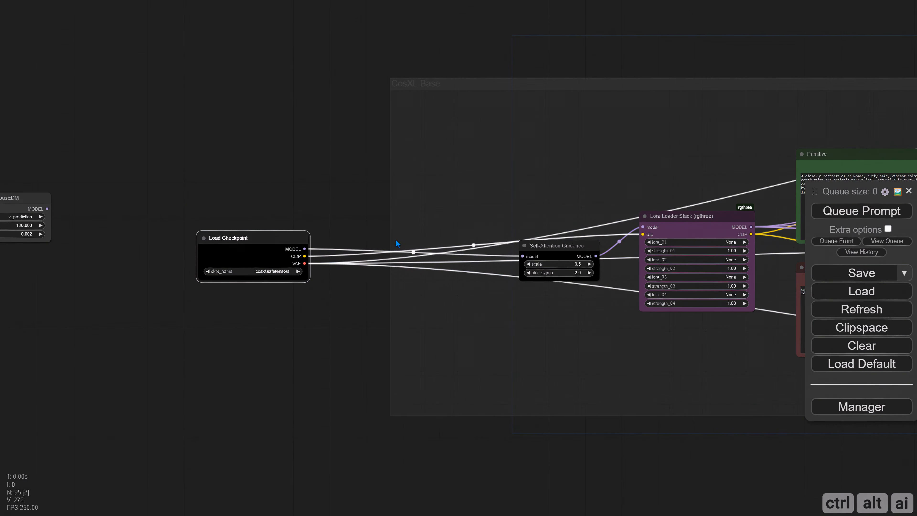
- Add an Impact Pack Switch (Any) node between the cosxl Load Checkpoint and Self-Attention Guidance nodes
{"action": "scroll", "coordinate": [389, 280], "scroll_direction": "up", "scroll_amount": 4}
{"action": "double_click", "coordinate": [365, 269]}
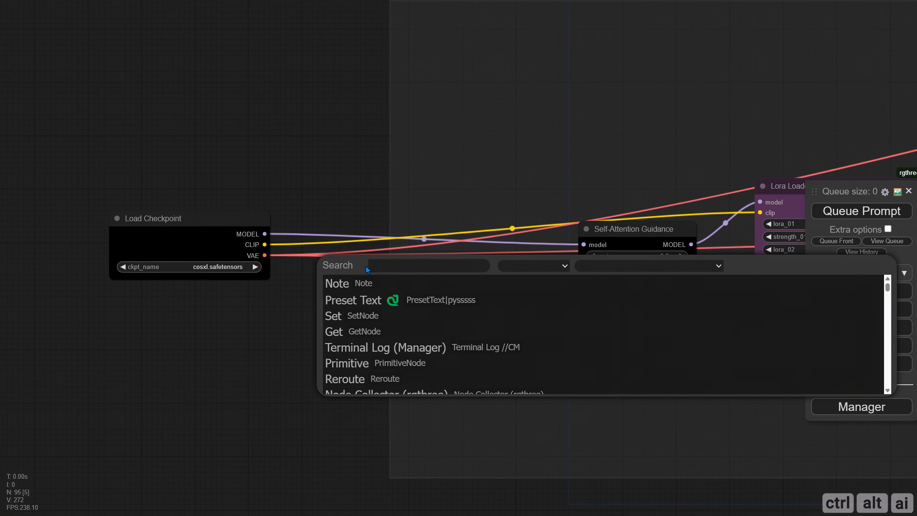
{"action": "type", "text": "switch"}
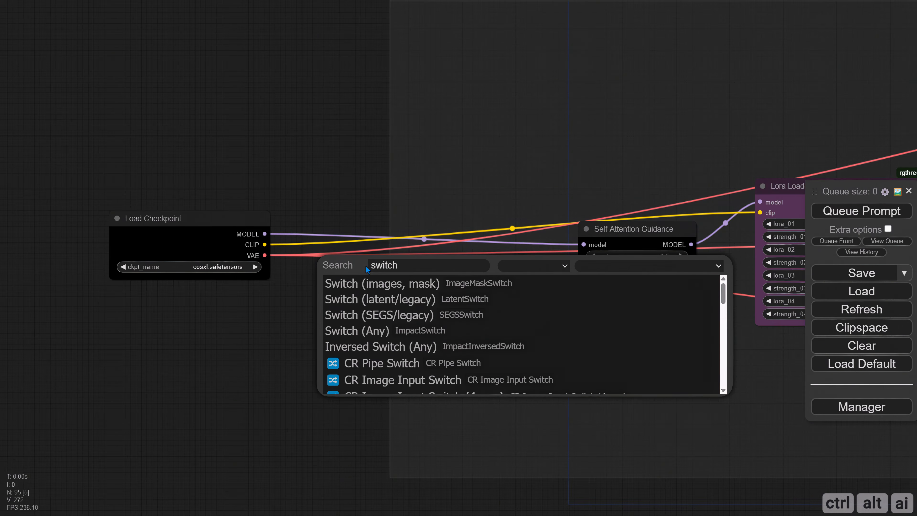
{"action": "left_click", "coordinate": [372, 331]}
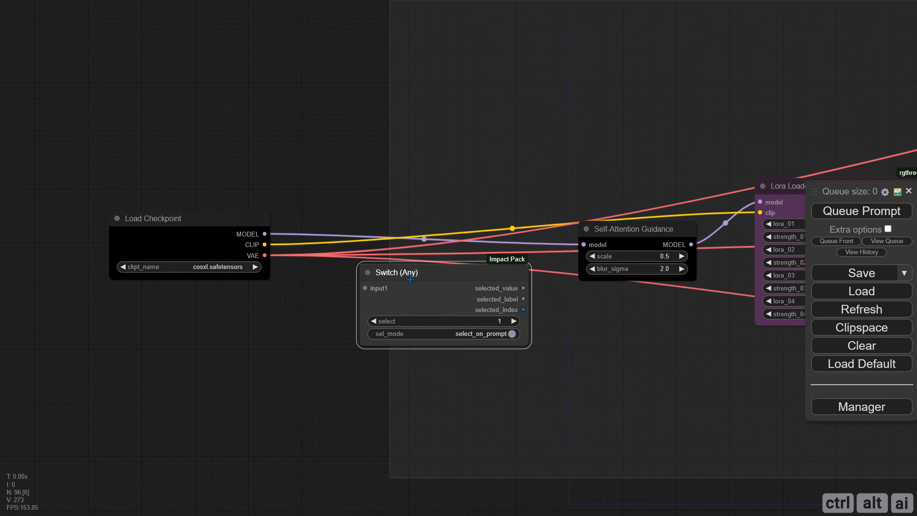
{"action": "left_click_drag", "start_coordinate": [410, 279], "coordinate": [411, 290]}
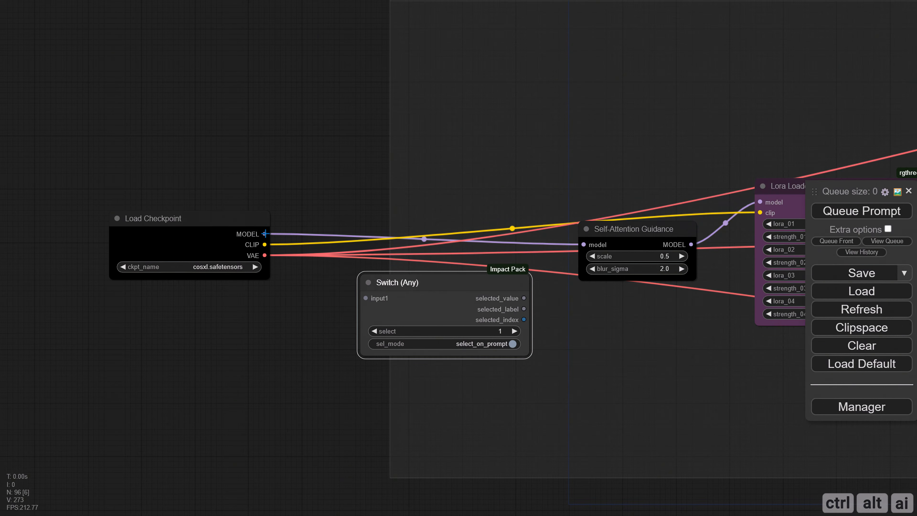
- Connect the ModelSamplingContinuousEDM MODEL to the switch's input1 and the cosxl Load Checkpoint MODEL to input2
{"action": "left_click_drag", "start_coordinate": [273, 198], "coordinate": [333, 203]}
{"action": "scroll", "coordinate": [333, 203], "scroll_direction": "down", "scroll_amount": 5}
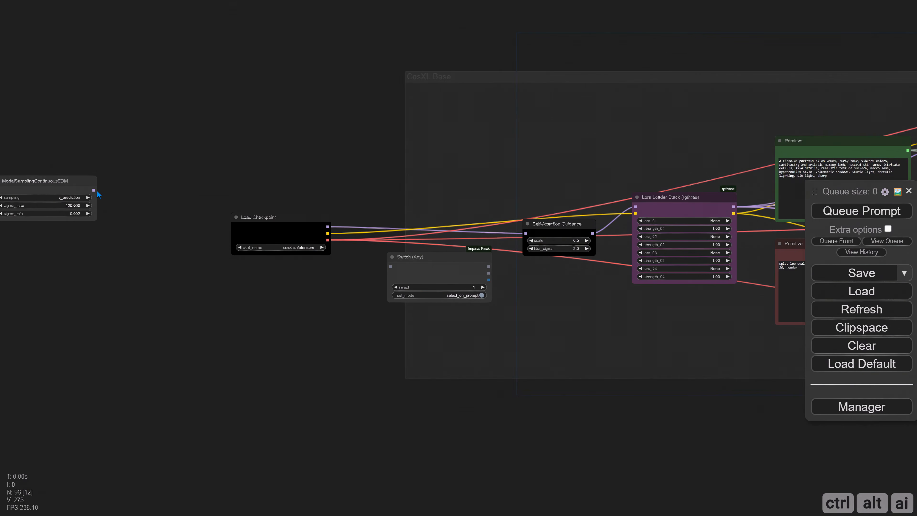
{"action": "left_click_drag", "start_coordinate": [97, 190], "coordinate": [415, 269]}
{"action": "scroll", "coordinate": [410, 280], "scroll_direction": "up", "scroll_amount": 6}
{"action": "left_click", "coordinate": [448, 237]}
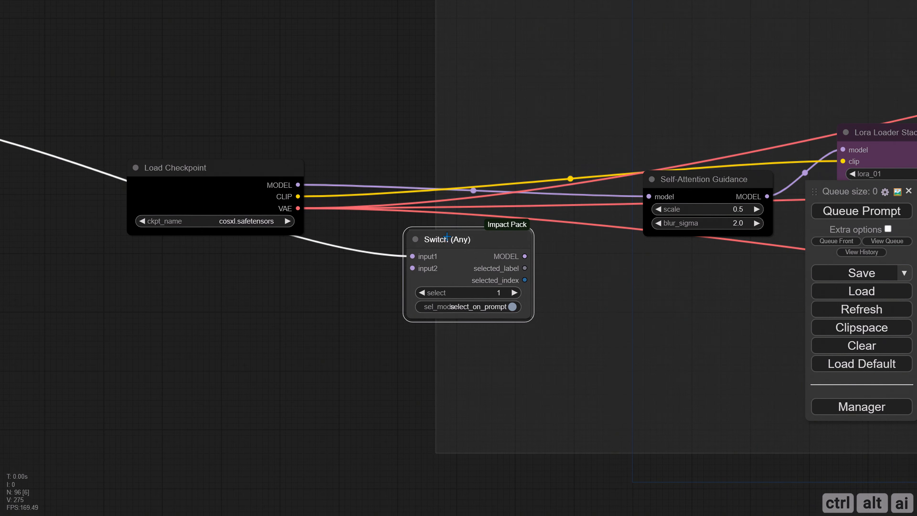
{"action": "left_click_drag", "start_coordinate": [448, 237], "coordinate": [440, 224]}
{"action": "left_click_drag", "start_coordinate": [296, 184], "coordinate": [415, 256]}
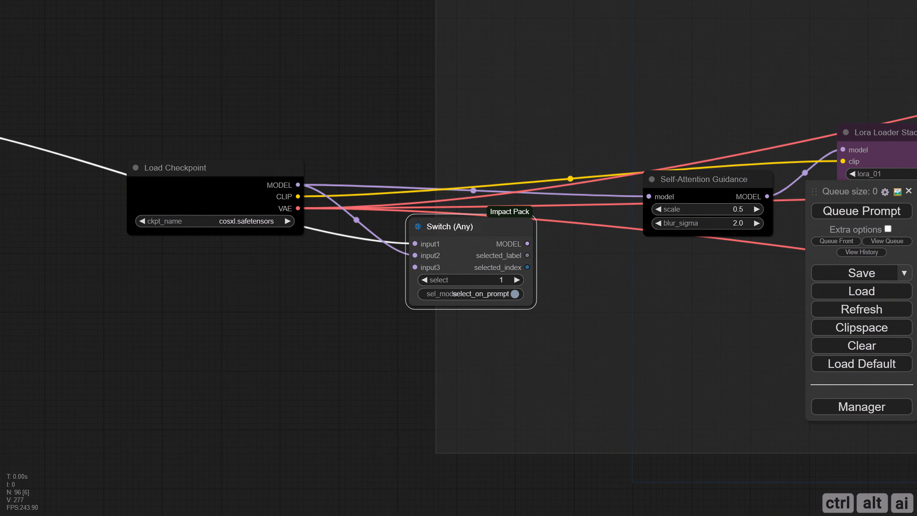
- Rename the Switch (Any) node as Model Switch
{"action": "right_click", "coordinate": [418, 226]}
{"action": "left_click", "coordinate": [438, 263]}
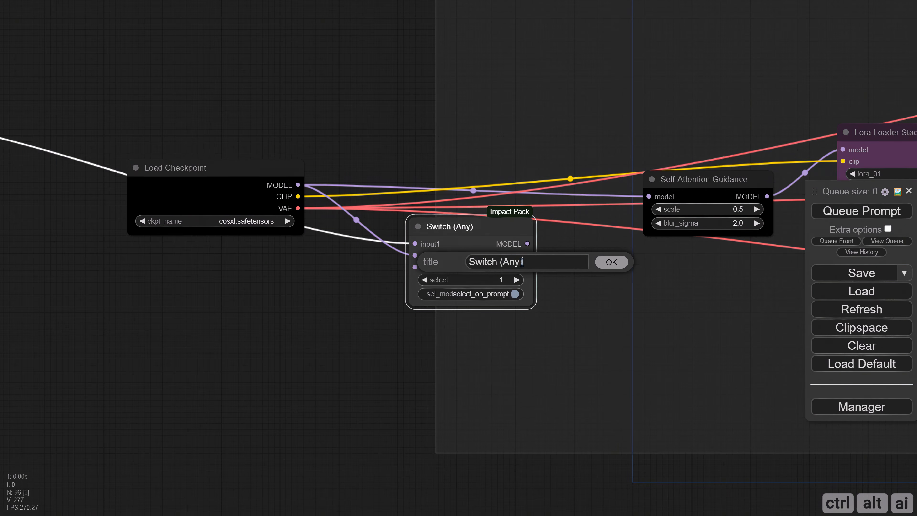
{"action": "left_click_drag", "start_coordinate": [522, 262], "coordinate": [455, 264]}
{"action": "type", "text": "Model Switch"}
{"action": "key", "text": "Return"}
- Connect the Model Switch MODEL output to the model input of Self-Attention Guidance
{"action": "left_click_drag", "start_coordinate": [393, 286], "coordinate": [303, 290]}
{"action": "left_click_drag", "start_coordinate": [356, 267], "coordinate": [531, 221]}
{"action": "left_click_drag", "start_coordinate": [404, 250], "coordinate": [415, 244]}
- Add a second Switch (Any) node and place it above Model Switch
{"action": "left_click_drag", "start_coordinate": [345, 135], "coordinate": [354, 190]}
{"action": "double_click", "coordinate": [354, 158]}
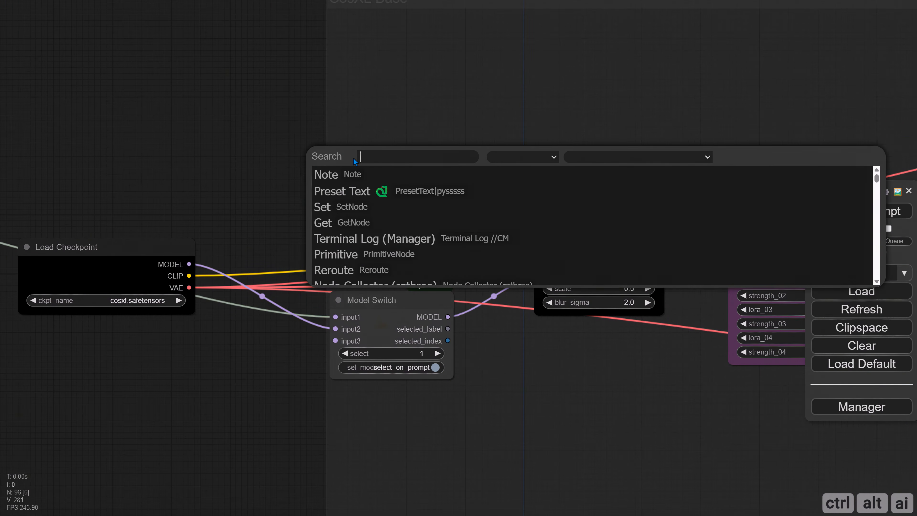
{"action": "type", "text": "switch"}
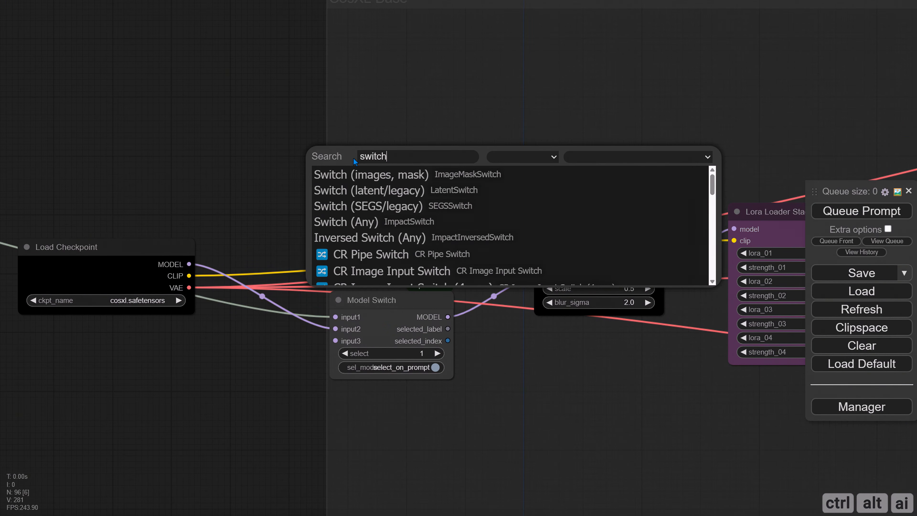
{"action": "left_click", "coordinate": [343, 222]}
{"action": "left_click_drag", "start_coordinate": [368, 190], "coordinate": [321, 200]}
{"action": "left_click_drag", "start_coordinate": [187, 195], "coordinate": [337, 223]}
{"action": "scroll", "coordinate": [337, 223], "scroll_direction": "down", "scroll_amount": 2}
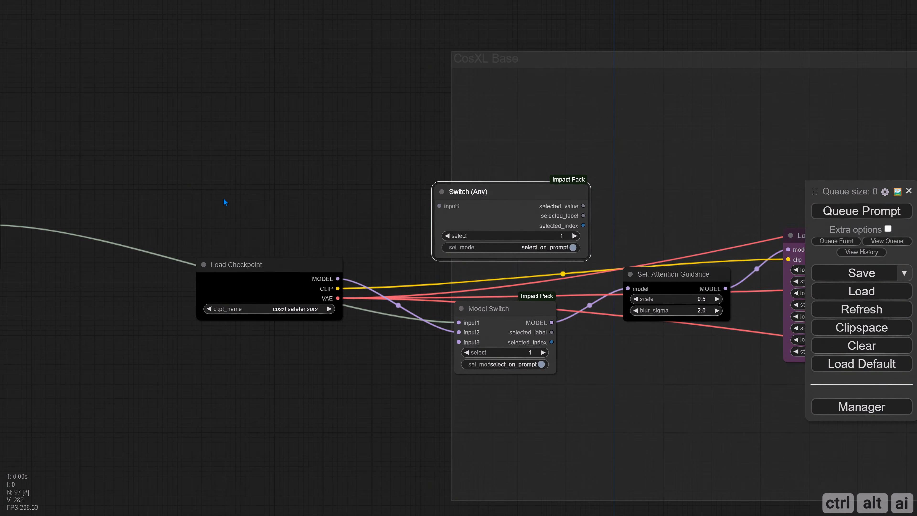
- Connect the CLIPMergeAdd CLIP output to the new switch's input1 and the cosxl Load Checkpoint CLIP output to input2
{"action": "left_click_drag", "start_coordinate": [204, 194], "coordinate": [321, 206]}
{"action": "scroll", "coordinate": [321, 206], "scroll_direction": "down", "scroll_amount": 3}
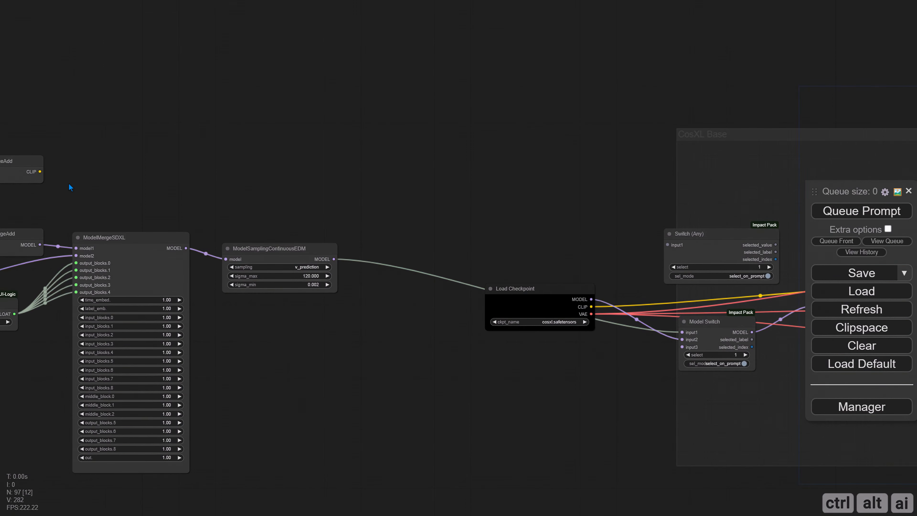
{"action": "left_click_drag", "start_coordinate": [40, 173], "coordinate": [667, 245]}
{"action": "left_click_drag", "start_coordinate": [607, 257], "coordinate": [387, 231]}
{"action": "scroll", "coordinate": [437, 236], "scroll_direction": "up", "scroll_amount": 5}
{"action": "left_click_drag", "start_coordinate": [329, 306], "coordinate": [453, 219]}
{"action": "left_click_drag", "start_coordinate": [383, 234], "coordinate": [171, 227]}
{"action": "left_click_drag", "start_coordinate": [323, 198], "coordinate": [341, 198]}
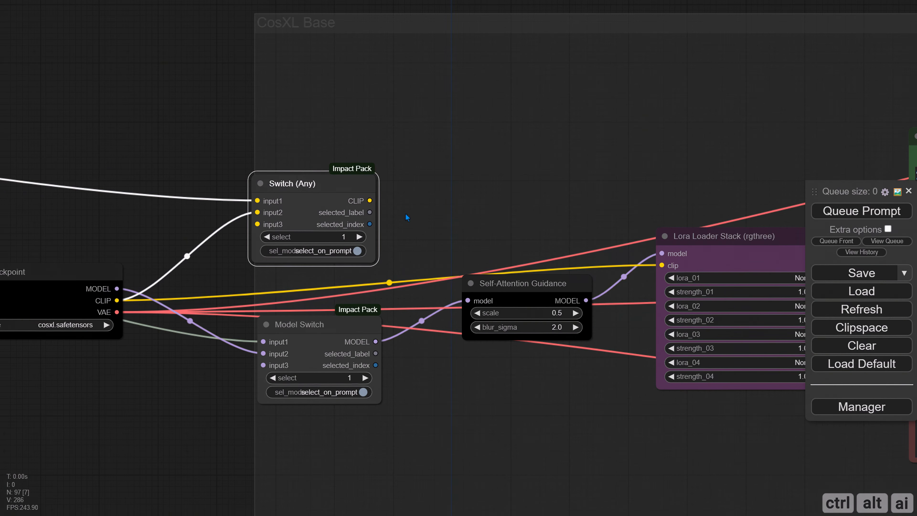
- Connect the new switch's CLIP output to the clip input of Lora Loader Stack and widen both switch nodes slightly
{"action": "left_click_drag", "start_coordinate": [472, 205], "coordinate": [334, 200]}
{"action": "left_click_drag", "start_coordinate": [231, 196], "coordinate": [523, 261]}
{"action": "left_click_drag", "start_coordinate": [208, 252], "coordinate": [432, 247]}
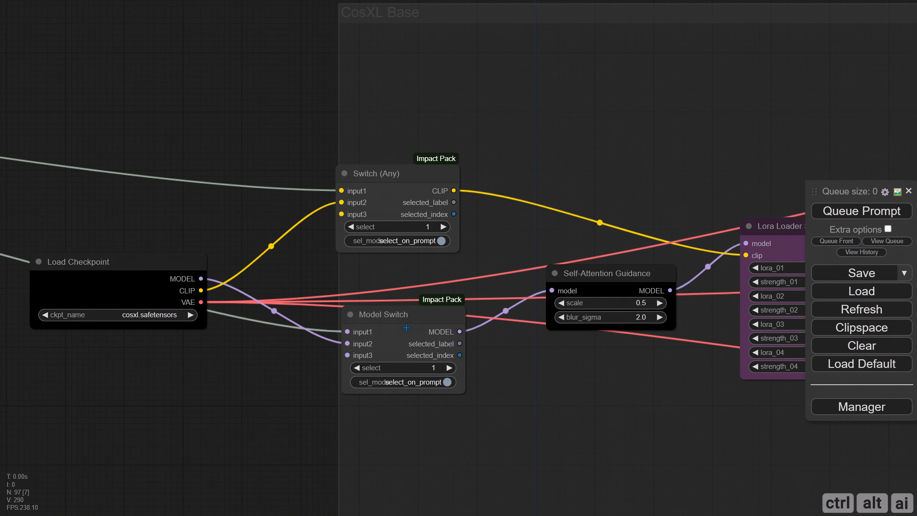
{"action": "left_click_drag", "start_coordinate": [306, 289], "coordinate": [311, 262]}
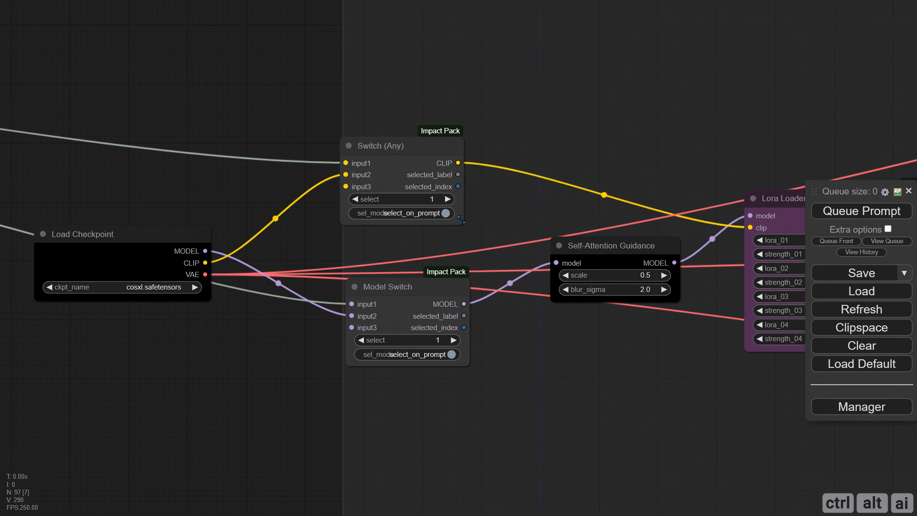
{"action": "left_click_drag", "start_coordinate": [469, 365], "coordinate": [487, 365]}
- Rename the Switch (Any) node as Clip Switch
{"action": "right_click", "coordinate": [350, 146]}
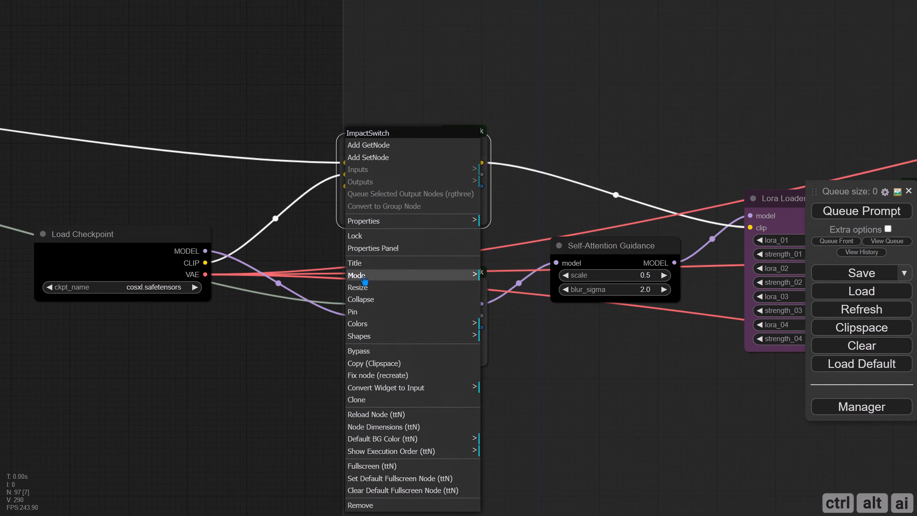
{"action": "left_click", "coordinate": [364, 263]}
{"action": "key", "text": "ctrl+a"}
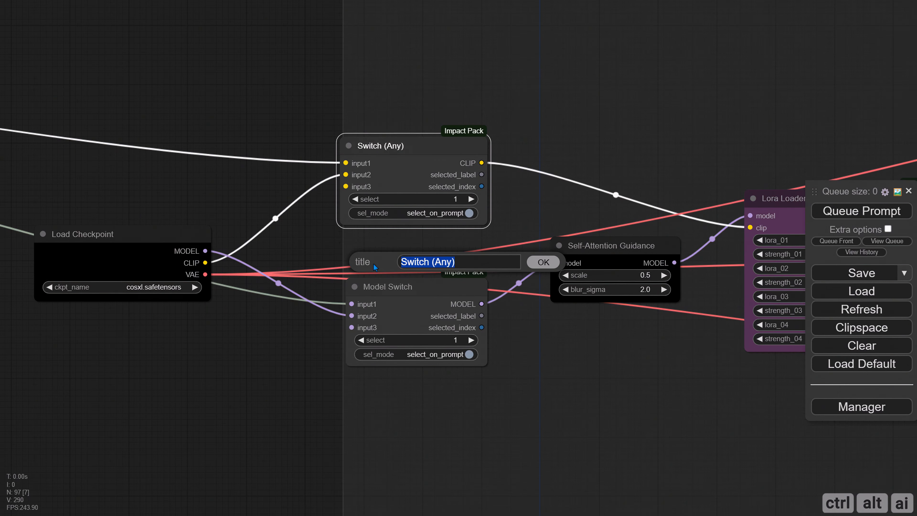
{"action": "type", "text": "Clip Sw"}
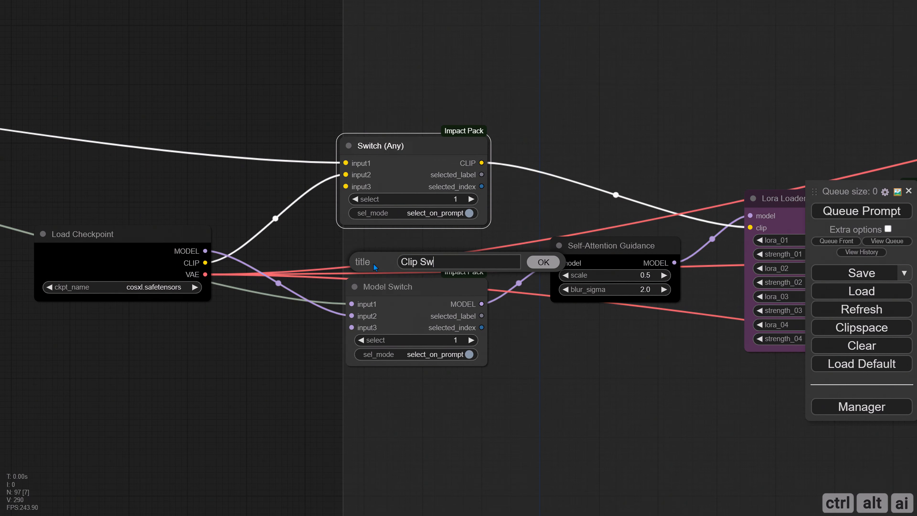
{"action": "type", "text": "itch"}
{"action": "key", "text": "Return"}
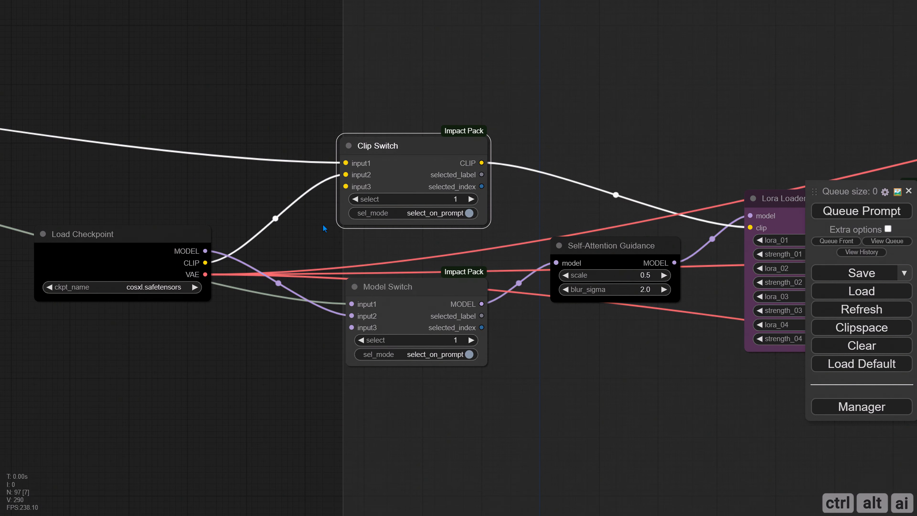
- Rename the first two input slots of Clip Switch as Custom and CosXL
{"action": "right_click", "coordinate": [344, 163]}
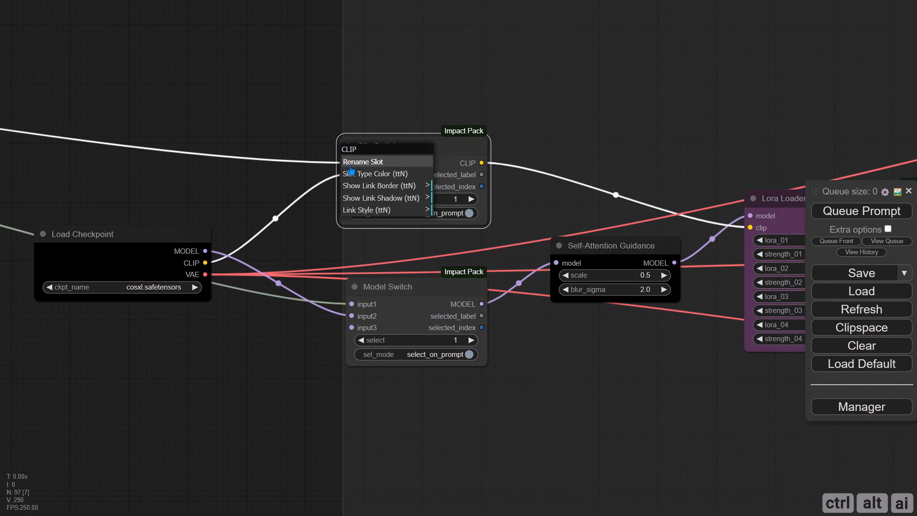
{"action": "left_click", "coordinate": [349, 165]}
{"action": "type", "text": "Custom"}
{"action": "key", "text": "Return"}
{"action": "right_click", "coordinate": [347, 174]}
{"action": "left_click", "coordinate": [361, 177]}
{"action": "type", "text": "CosXL"}
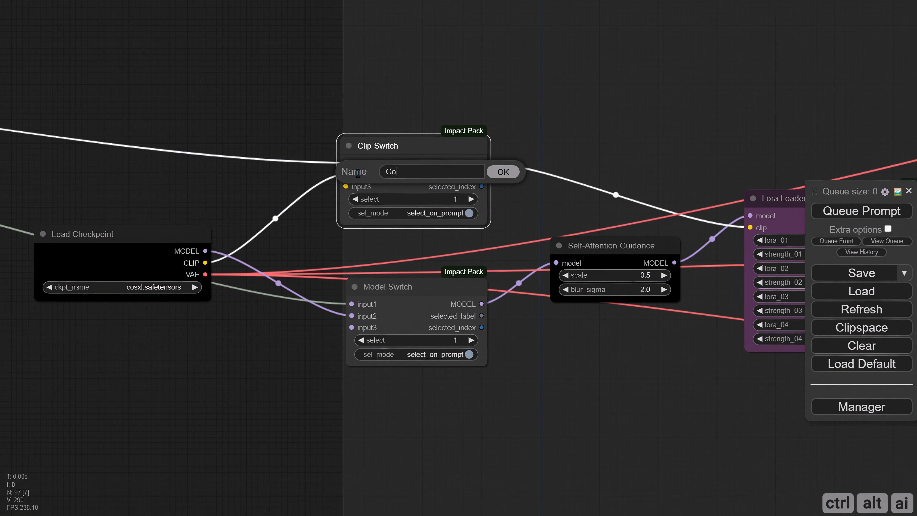
{"action": "key", "text": "Return"}
- Rename the first two input slots of Model Switch as Custom and CosXL
{"action": "right_click", "coordinate": [352, 304]}
{"action": "left_click", "coordinate": [364, 306]}
{"action": "type", "text": "Custom"}
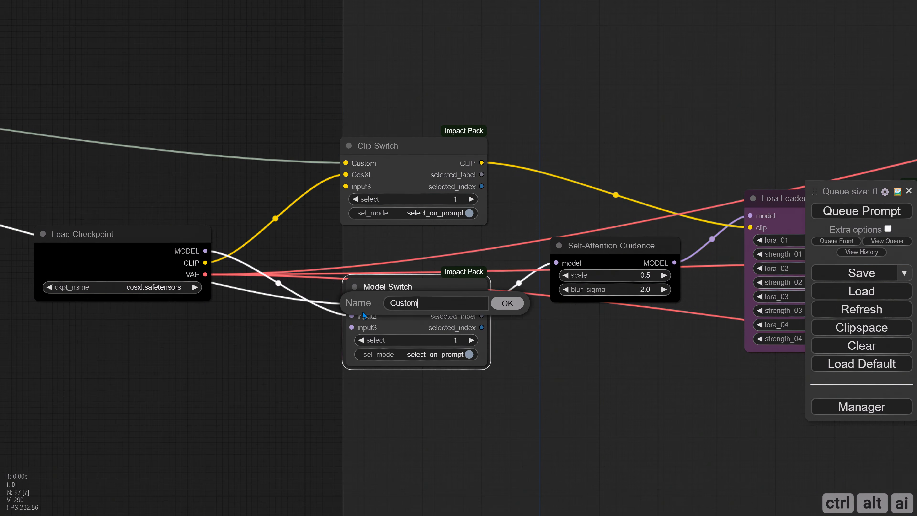
{"action": "key", "text": "Return"}
{"action": "right_click", "coordinate": [351, 316]}
{"action": "left_click", "coordinate": [357, 318]}
{"action": "type", "text": "CosXL"}
{"action": "key", "text": "Return"}
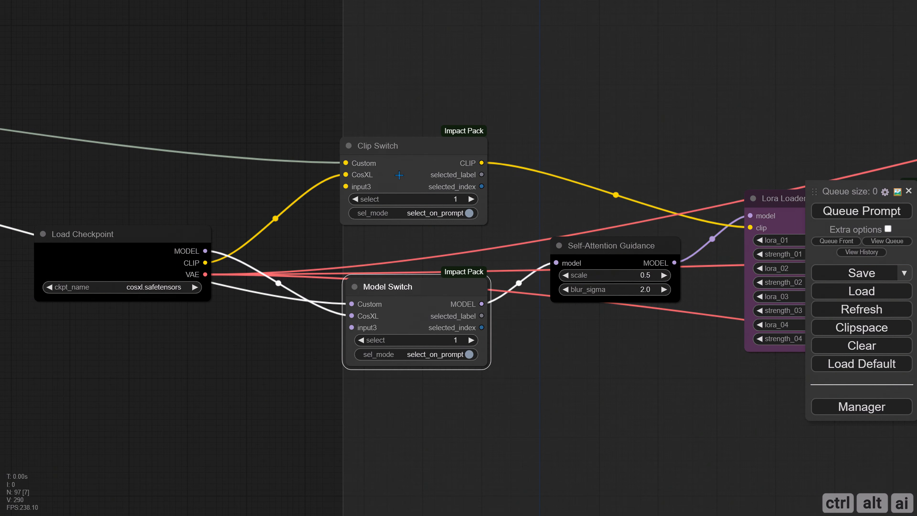
- Convert the select widget to an input on both Clip Switch and Model Switch
{"action": "right_click", "coordinate": [398, 148]}
{"action": "left_click", "coordinate": [431, 389]}
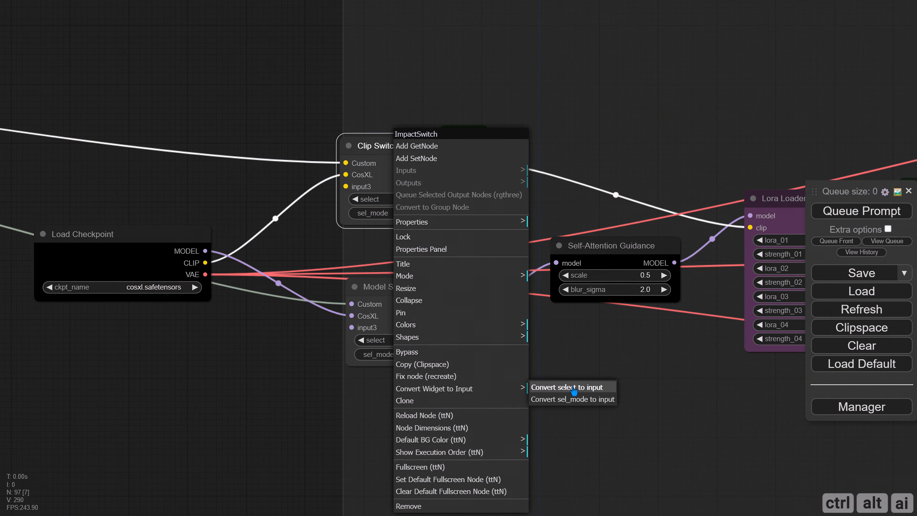
{"action": "left_click", "coordinate": [573, 390]}
{"action": "right_click", "coordinate": [397, 289]}
{"action": "left_click", "coordinate": [434, 389]}
{"action": "left_click", "coordinate": [564, 389]}
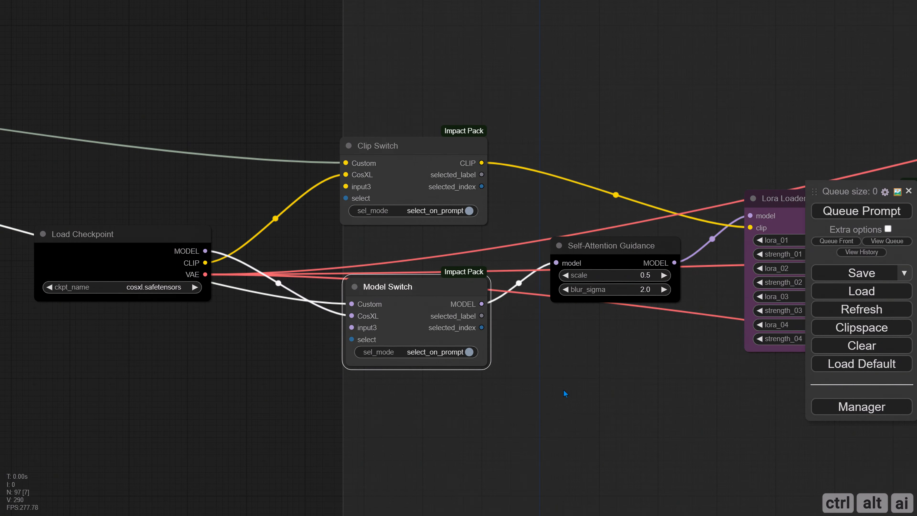
- Add an ImpactInt node below the cosxl Load Checkpoint and connect its INT output to the select inputs of Model Switch and Clip Switch
{"action": "left_click_drag", "start_coordinate": [320, 381], "coordinate": [476, 357]}
{"action": "left_click_drag", "start_coordinate": [508, 315], "coordinate": [342, 349]}
{"action": "left_click", "coordinate": [351, 374]}
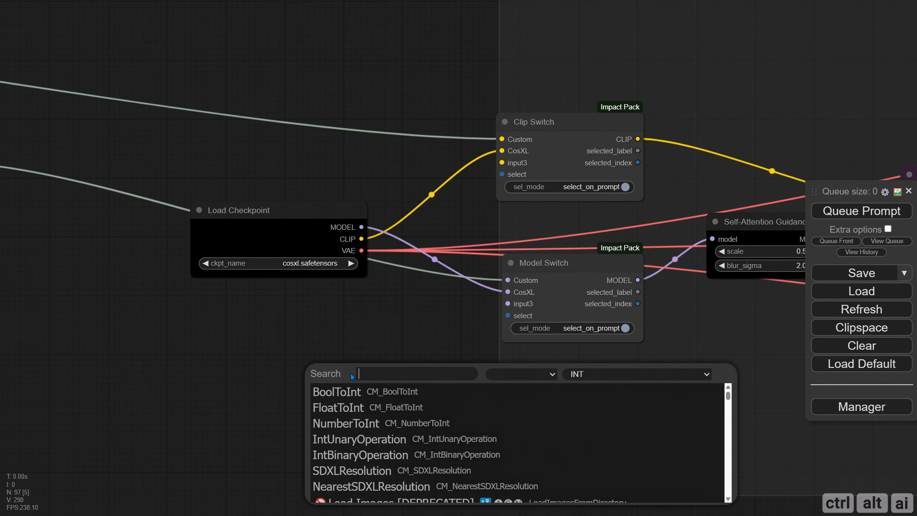
{"action": "type", "text": "int"}
{"action": "scroll", "coordinate": [359, 435], "scroll_direction": "down", "scroll_amount": 1}
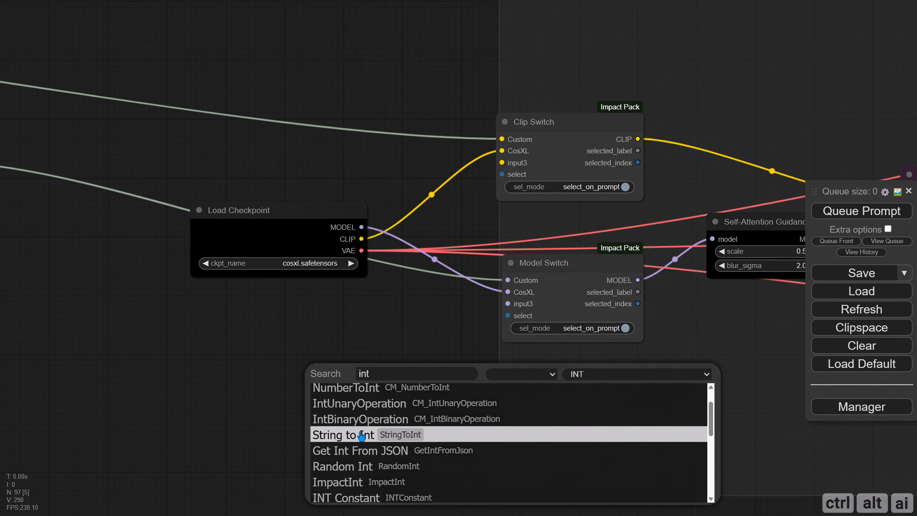
{"action": "left_click", "coordinate": [358, 486]}
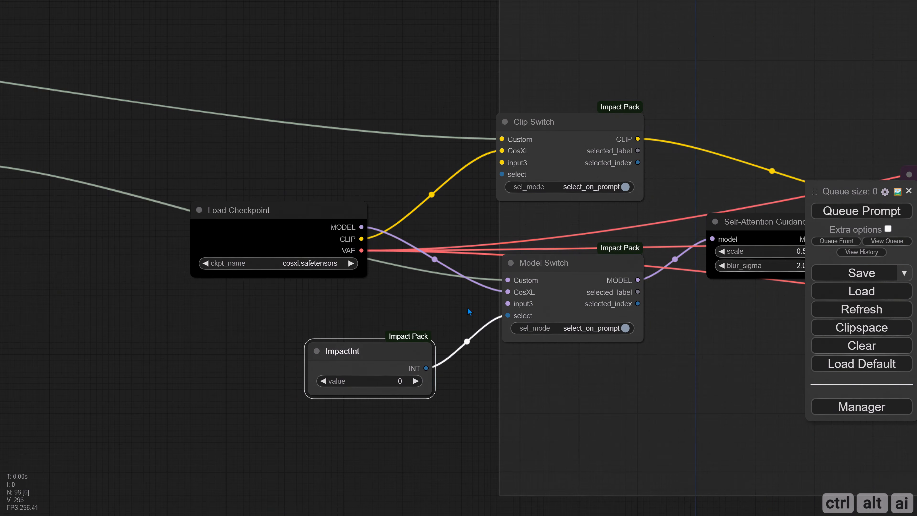
{"action": "left_click_drag", "start_coordinate": [426, 368], "coordinate": [502, 174]}
{"action": "left_click_drag", "start_coordinate": [379, 336], "coordinate": [309, 313]}
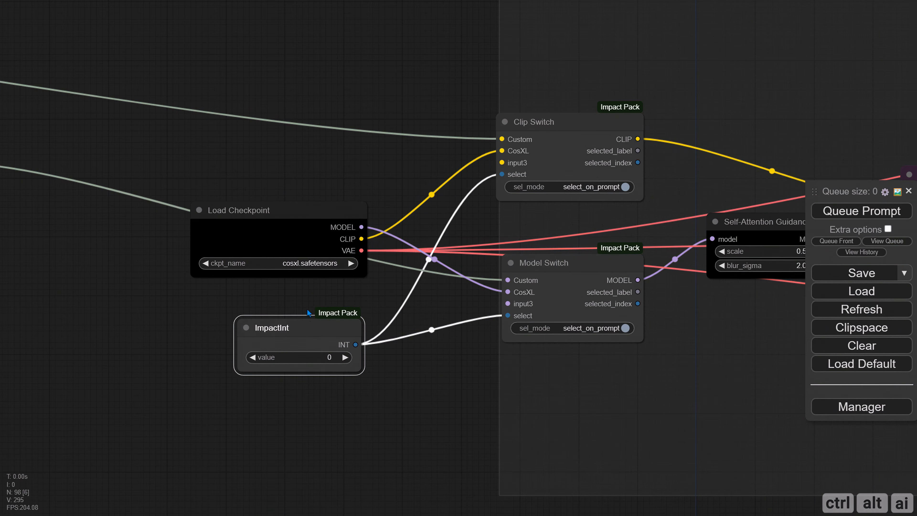
- Rename the ImpactInt node as "Model Switch (1 or 2)" and set its value to 1
{"action": "right_click", "coordinate": [242, 329]}
{"action": "left_click", "coordinate": [262, 265]}
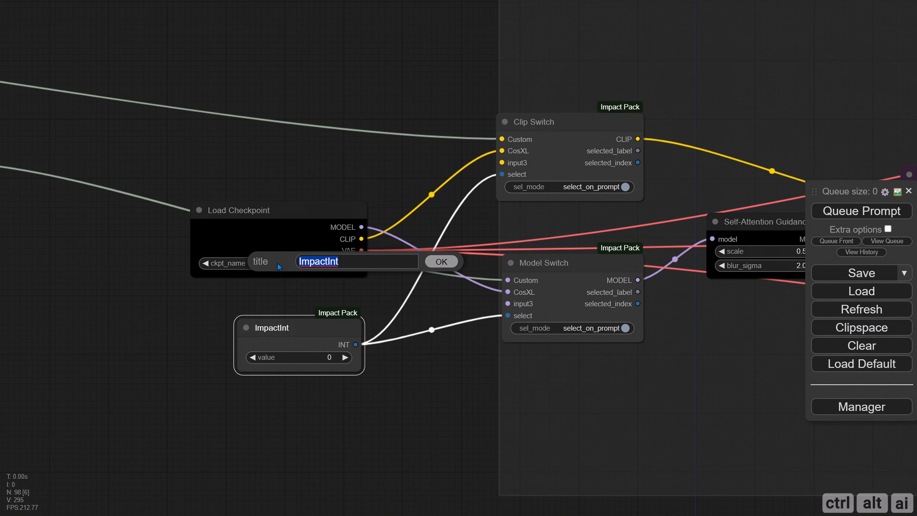
{"action": "type", "text": "Model Switch (1 "}
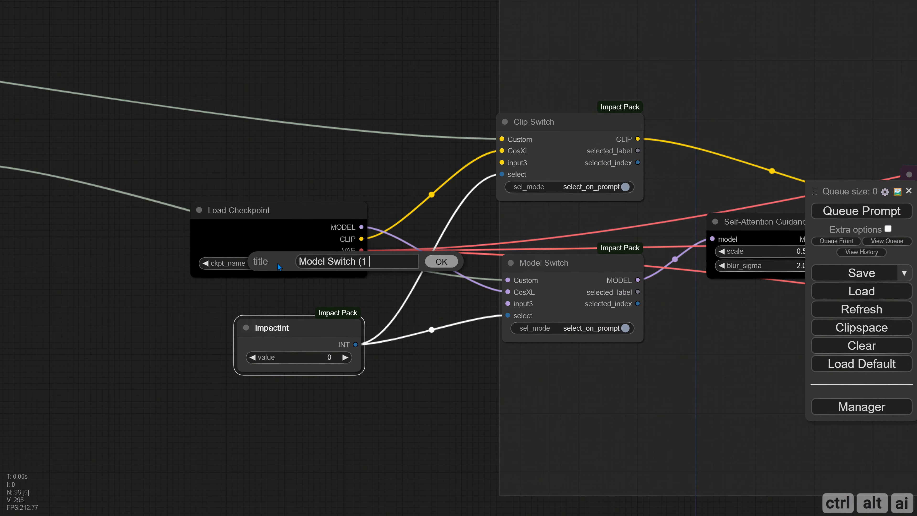
{"action": "type", "text": "or 2)"}
{"action": "key", "text": "Return"}
{"action": "left_click", "coordinate": [345, 357]}
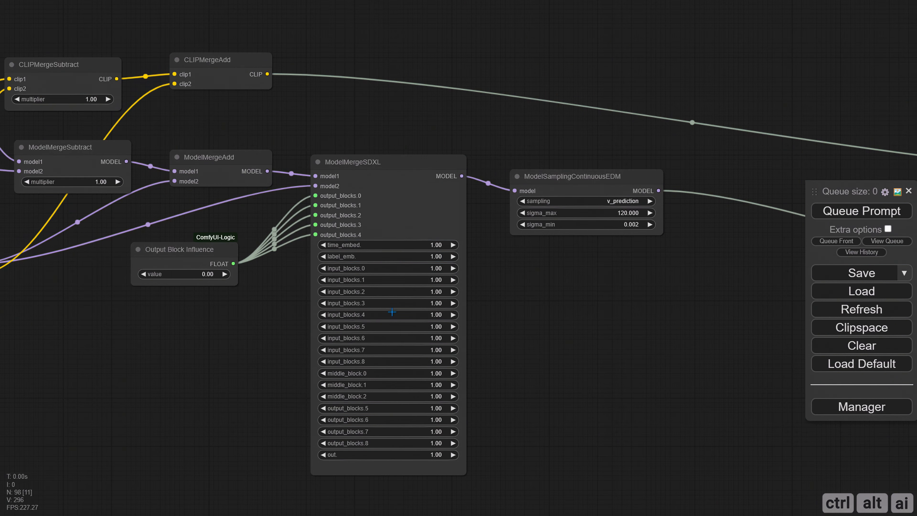
- Set sigma_max to 240 on the ModelSamplingContinuousEDM node
{"action": "left_click_drag", "start_coordinate": [552, 293], "coordinate": [500, 268]}
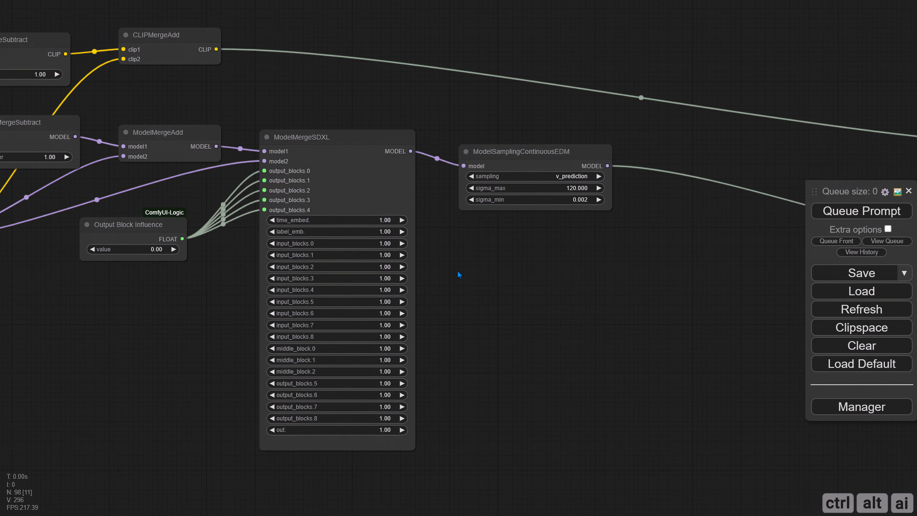
{"action": "scroll", "coordinate": [458, 271], "scroll_direction": "up", "scroll_amount": 1}
{"action": "left_click", "coordinate": [587, 180]}
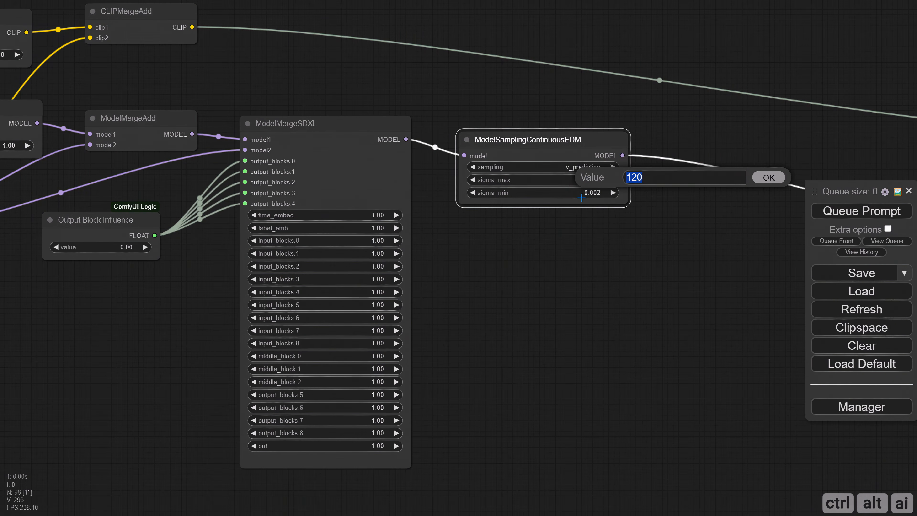
{"action": "type", "text": "240"}
{"action": "key", "text": "Return"}
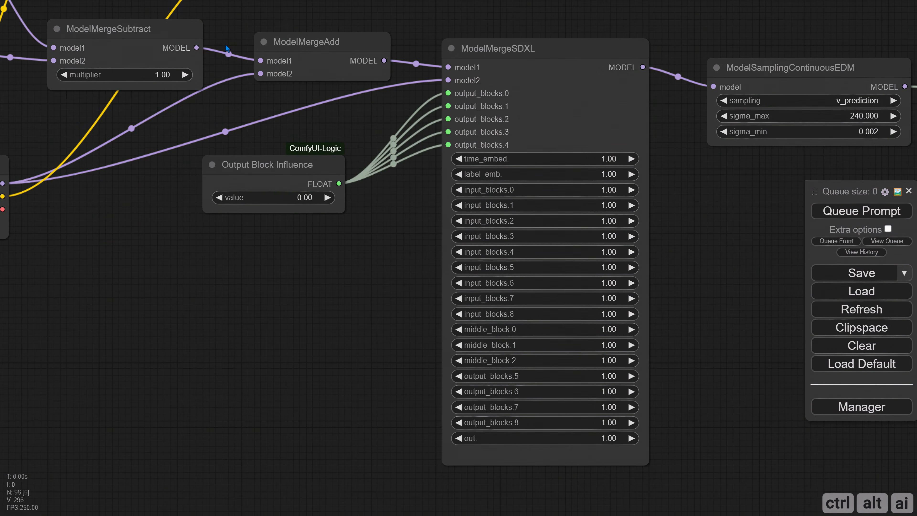
- Paste the five copied model influence notes and place them below Output Block Influence, clear of the ModelMergeSDXL node
{"action": "left_click_drag", "start_coordinate": [234, 105], "coordinate": [382, 8]}
{"action": "left_click_drag", "start_coordinate": [312, 138], "coordinate": [231, 121]}
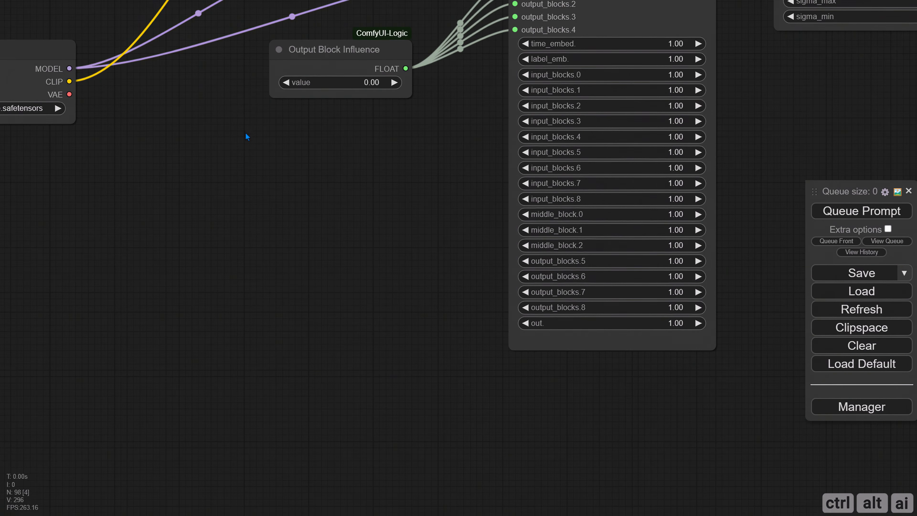
{"action": "scroll", "coordinate": [256, 143], "scroll_direction": "down", "scroll_amount": 2}
{"action": "left_click_drag", "start_coordinate": [275, 197], "coordinate": [285, 231]}
{"action": "key", "text": "ctrl+v"}
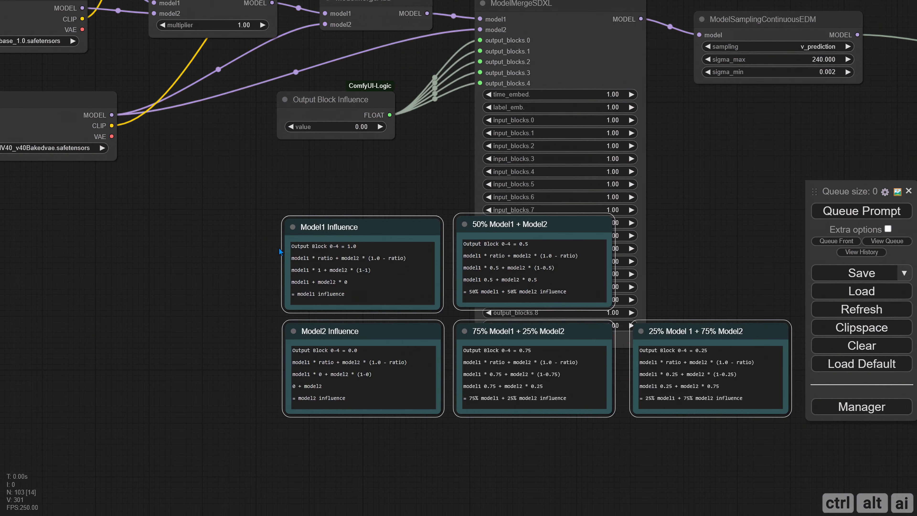
{"action": "left_click_drag", "start_coordinate": [349, 231], "coordinate": [193, 272]}
{"action": "left_click", "coordinate": [169, 238]}
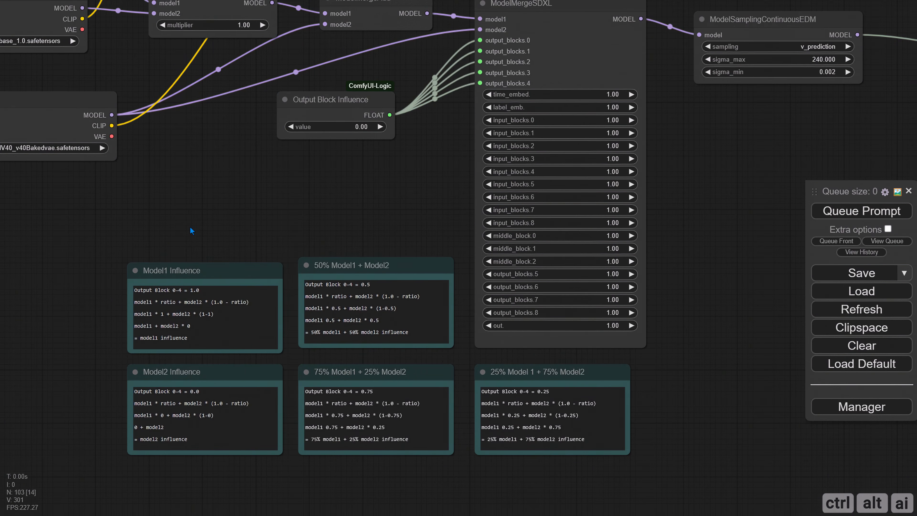
- Set the Output Block Influence value to 0.5
{"action": "left_click_drag", "start_coordinate": [185, 222], "coordinate": [150, 108]}
{"action": "scroll", "coordinate": [195, 153], "scroll_direction": "up", "scroll_amount": 3}
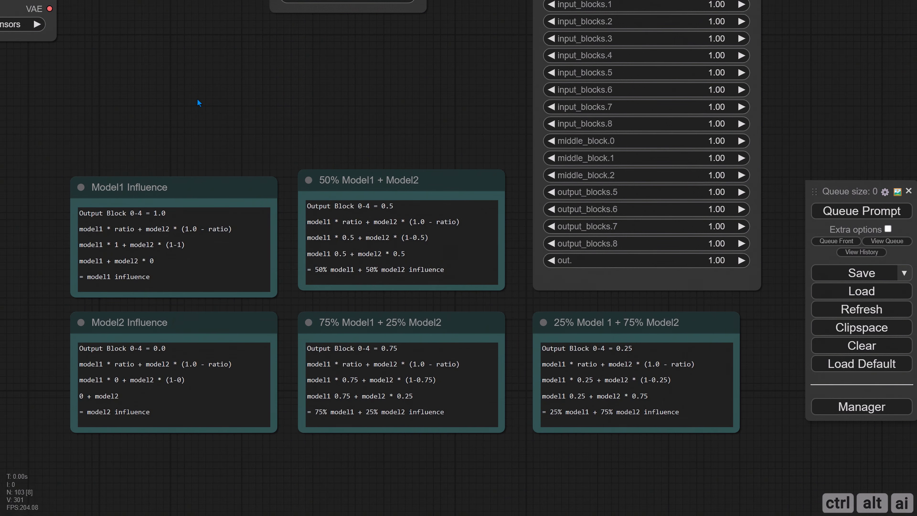
{"action": "scroll", "coordinate": [198, 100], "scroll_direction": "down", "scroll_amount": 2}
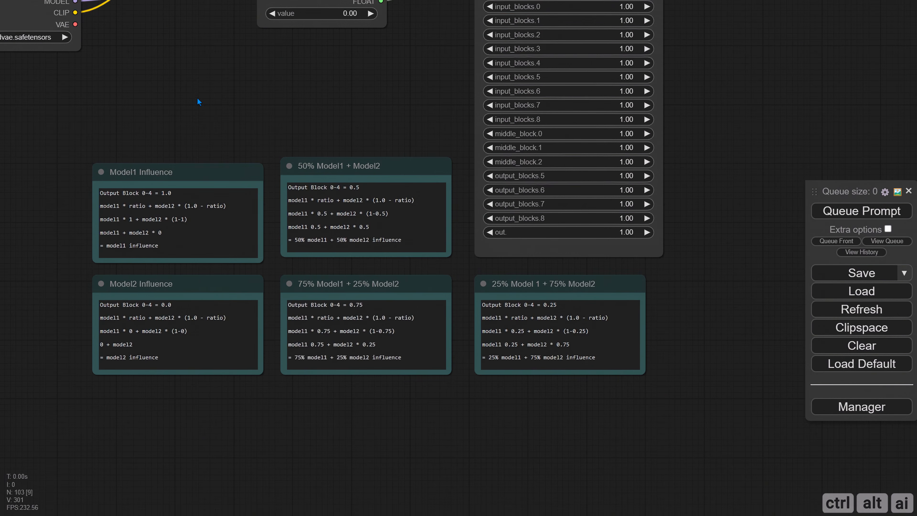
{"action": "left_click_drag", "start_coordinate": [197, 98], "coordinate": [195, 135]}
{"action": "left_click", "coordinate": [341, 61]}
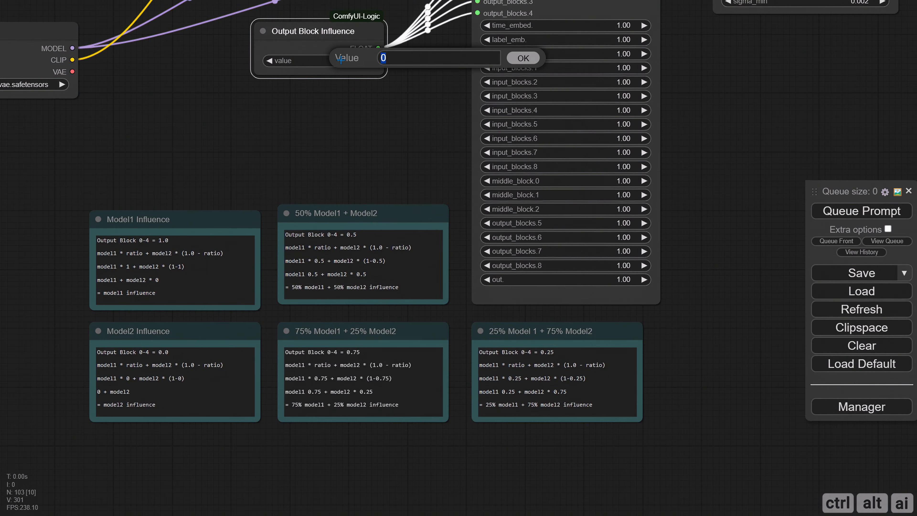
{"action": "type", "text": "0.5"}
{"action": "key", "text": "Return"}
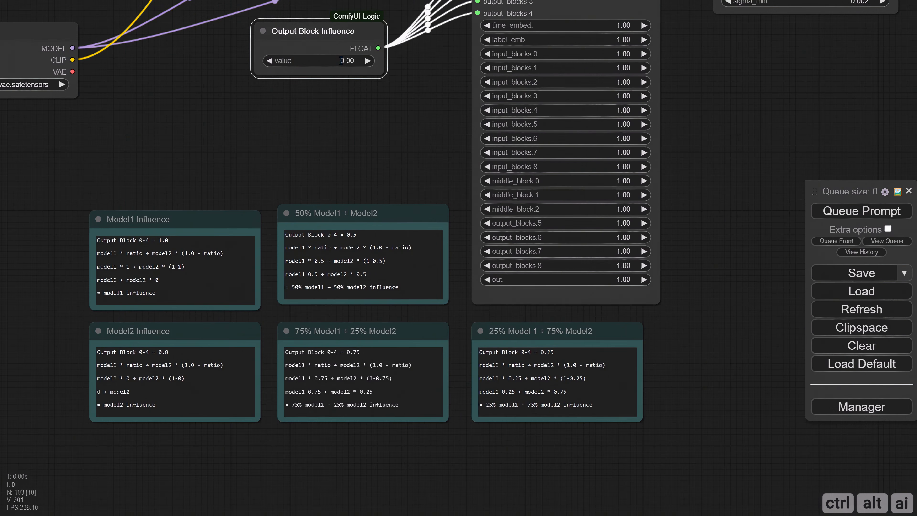
- Add a CheckpointSave node in the empty area below Load Checkpoint and Model Switch (1 or 2)
{"action": "scroll", "coordinate": [317, 110], "scroll_direction": "down", "scroll_amount": 3}
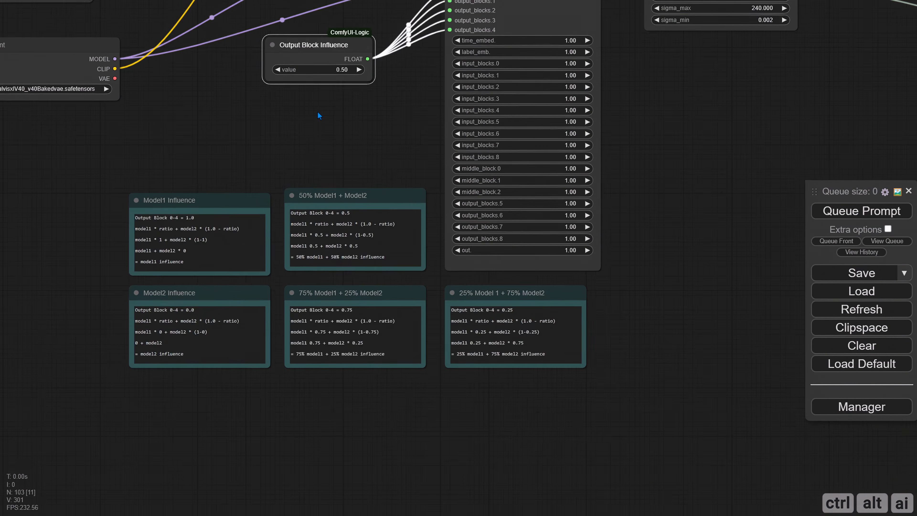
{"action": "left_click_drag", "start_coordinate": [316, 116], "coordinate": [262, 113]}
{"action": "scroll", "coordinate": [494, 144], "scroll_direction": "down", "scroll_amount": 1}
{"action": "left_click_drag", "start_coordinate": [494, 144], "coordinate": [335, 221]}
{"action": "scroll", "coordinate": [401, 188], "scroll_direction": "down", "scroll_amount": 2}
{"action": "left_click_drag", "start_coordinate": [479, 223], "coordinate": [362, 273]}
{"action": "scroll", "coordinate": [234, 289], "scroll_direction": "down", "scroll_amount": 4}
{"action": "scroll", "coordinate": [289, 277], "scroll_direction": "up", "scroll_amount": 5}
{"action": "left_click_drag", "start_coordinate": [262, 242], "coordinate": [290, 216]}
{"action": "double_click", "coordinate": [346, 325]}
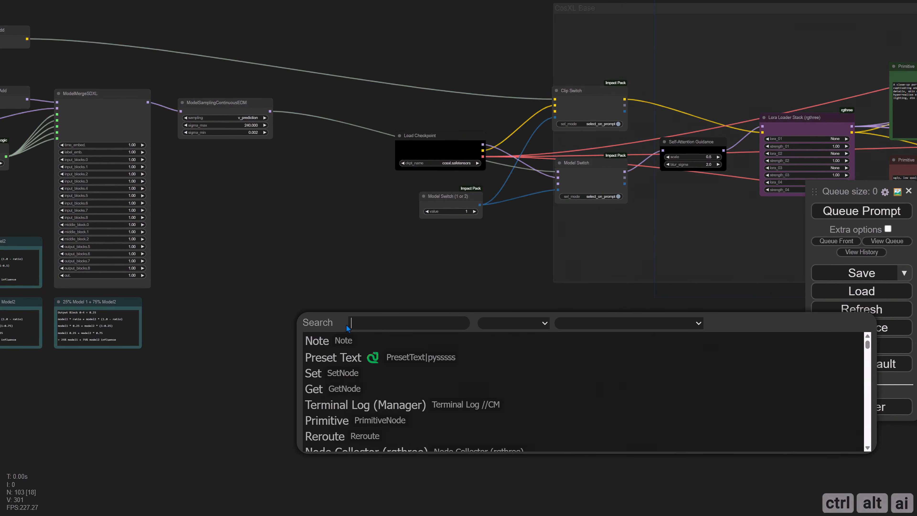
{"action": "type", "text": "chec"}
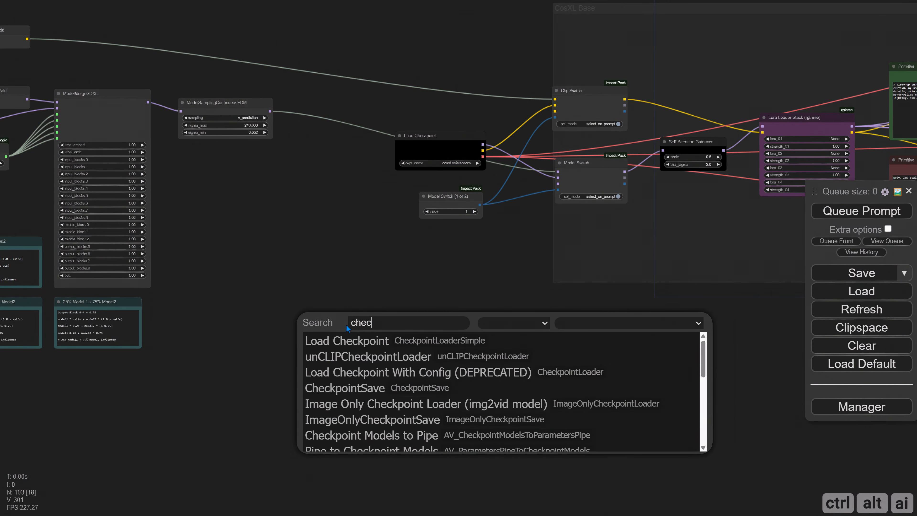
{"action": "type", "text": "kpoints"}
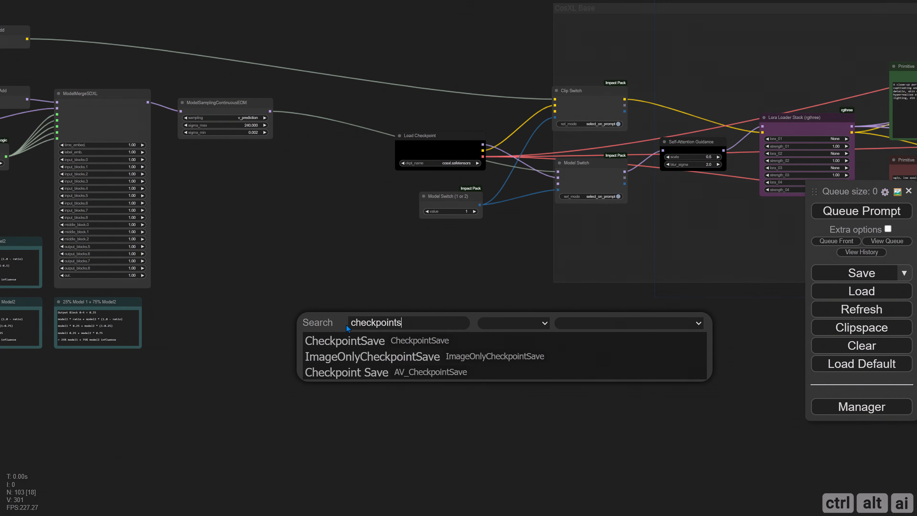
{"action": "left_click", "coordinate": [368, 338]}
- Wire CheckpointSave's model from ModelSamplingContinuousEDM, clip from the final merged CLIP output, and vae from the uppermost checkpoint loader in the conversion chain
{"action": "scroll", "coordinate": [367, 337], "scroll_direction": "up", "scroll_amount": 4}
{"action": "left_click_drag", "start_coordinate": [364, 313], "coordinate": [389, 313]}
{"action": "left_click_drag", "start_coordinate": [284, 193], "coordinate": [291, 227]}
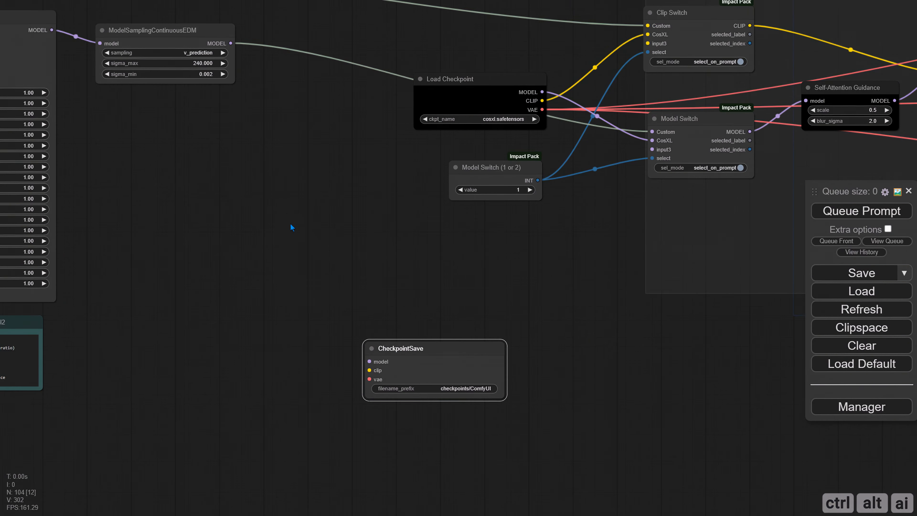
{"action": "left_click_drag", "start_coordinate": [231, 41], "coordinate": [369, 359]}
{"action": "scroll", "coordinate": [356, 322], "scroll_direction": "down", "scroll_amount": 3}
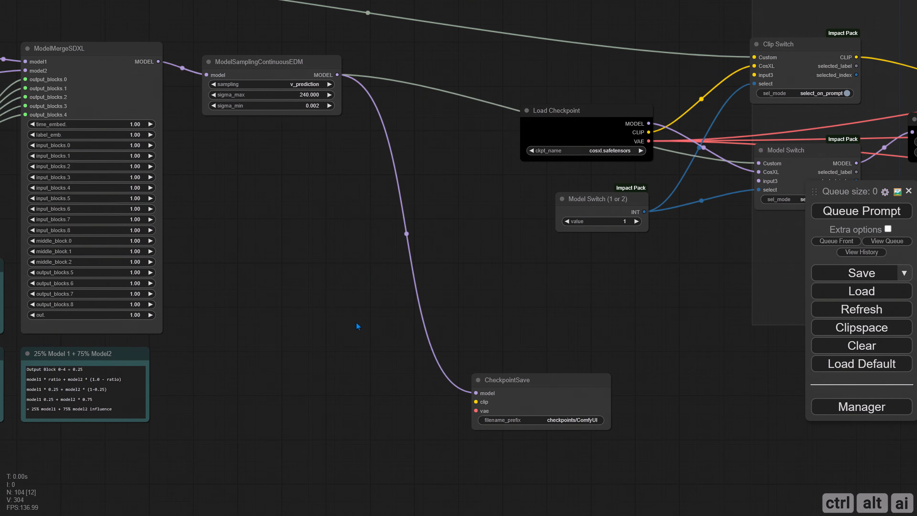
{"action": "left_click_drag", "start_coordinate": [314, 248], "coordinate": [355, 253]}
{"action": "left_click_drag", "start_coordinate": [112, 58], "coordinate": [482, 382]}
{"action": "left_click_drag", "start_coordinate": [375, 374], "coordinate": [540, 321]}
{"action": "scroll", "coordinate": [513, 320], "scroll_direction": "down", "scroll_amount": 2}
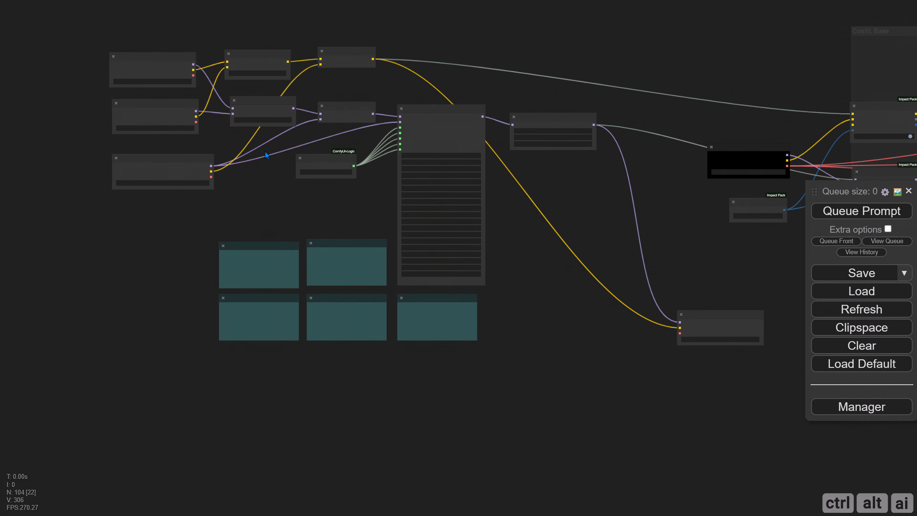
{"action": "left_click_drag", "start_coordinate": [193, 75], "coordinate": [682, 334]}
{"action": "scroll", "coordinate": [589, 366], "scroll_direction": "up", "scroll_amount": 6}
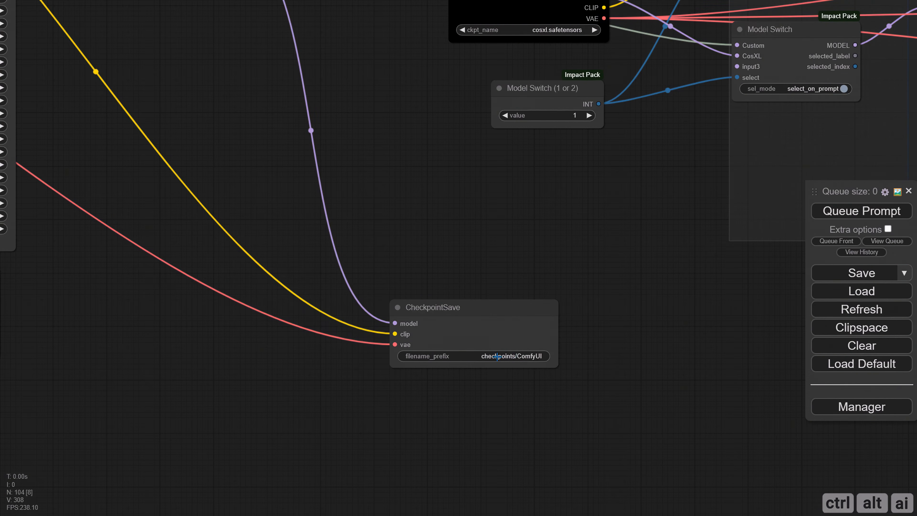
- Mute the CheckpointSave node
{"action": "left_click", "coordinate": [459, 324]}
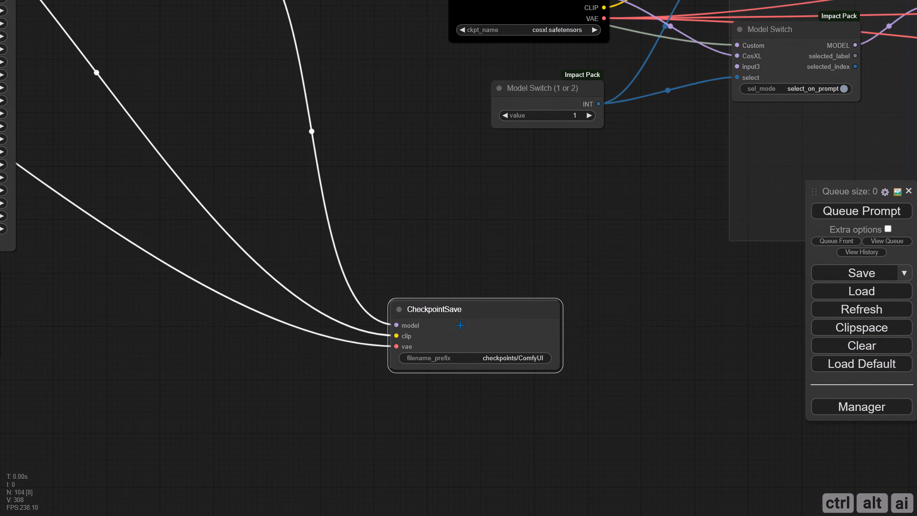
{"action": "key", "text": "ctrl+m"}
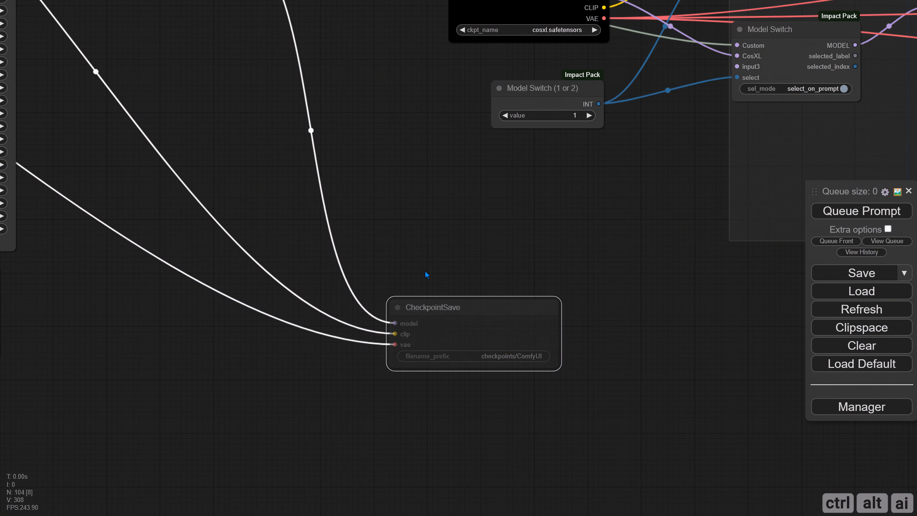
{"action": "left_click", "coordinate": [425, 273]}
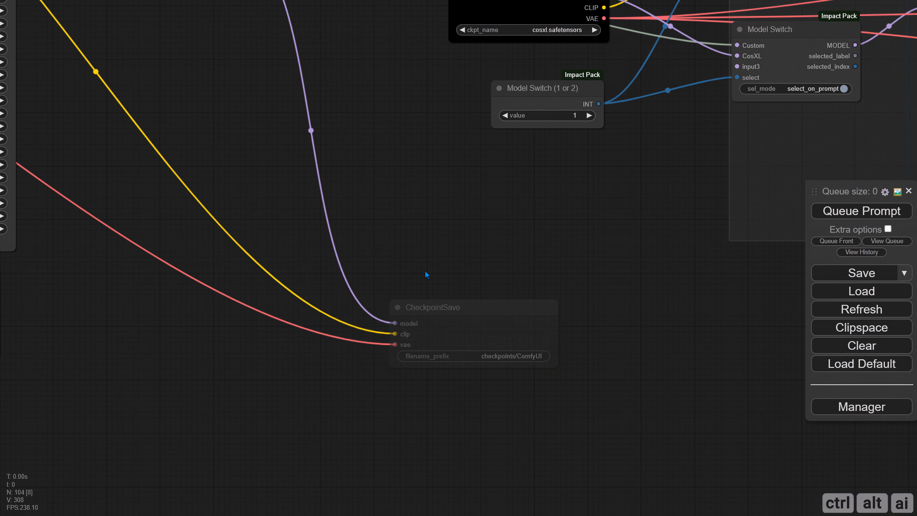
- Review the CosXL Base group's prompt and sampler nodes along with the CosXL and CosXL Upscale enable toggles
{"action": "scroll", "coordinate": [427, 254], "scroll_direction": "down", "scroll_amount": 5}
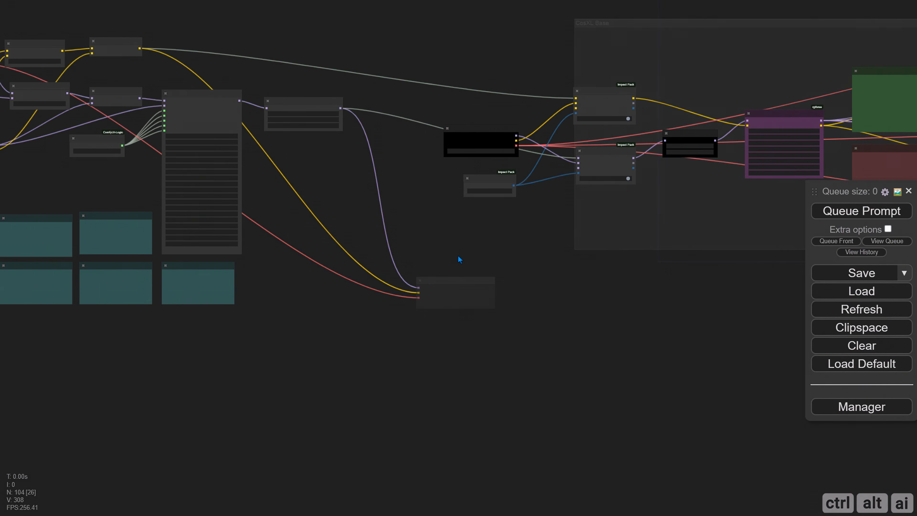
{"action": "scroll", "coordinate": [433, 253], "scroll_direction": "up", "scroll_amount": 4}
{"action": "scroll", "coordinate": [429, 252], "scroll_direction": "up", "scroll_amount": 4}
{"action": "left_click_drag", "start_coordinate": [381, 253], "coordinate": [185, 288]}
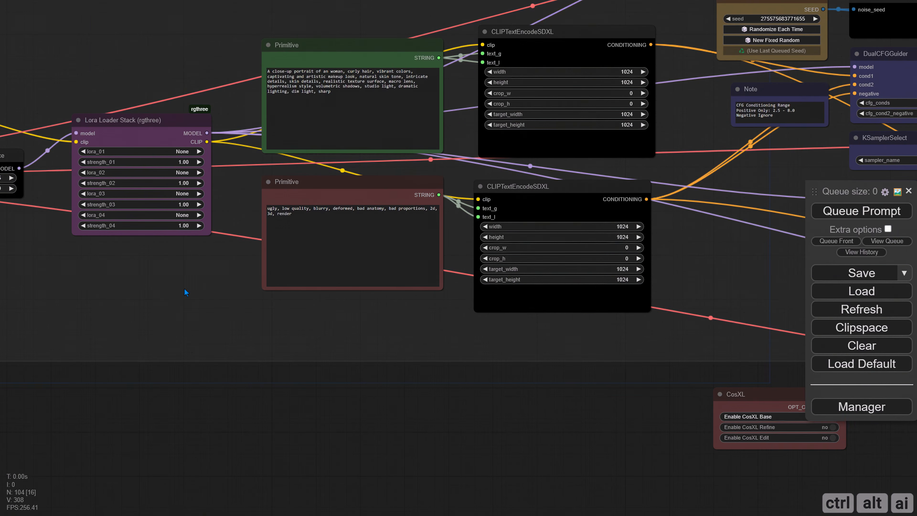
{"action": "scroll", "coordinate": [221, 275], "scroll_direction": "up", "scroll_amount": 2}
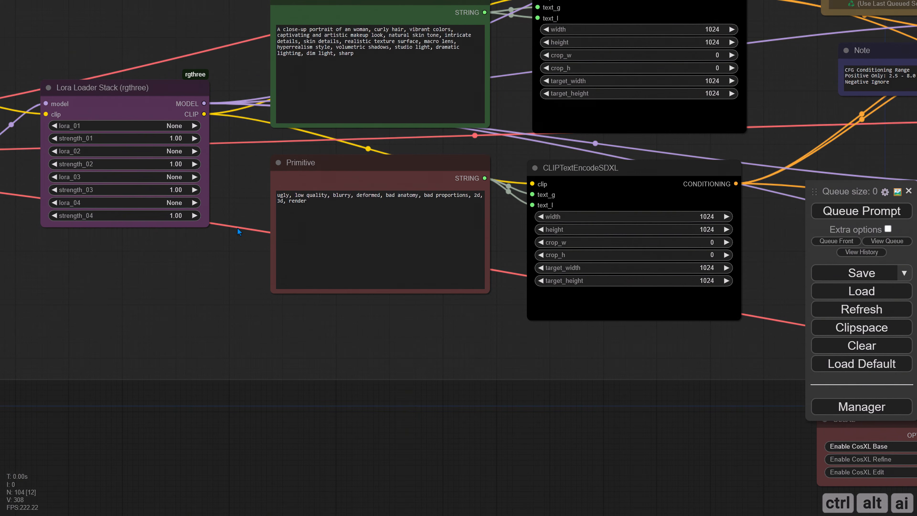
{"action": "scroll", "coordinate": [237, 228], "scroll_direction": "down", "scroll_amount": 5}
{"action": "scroll", "coordinate": [477, 391], "scroll_direction": "up", "scroll_amount": 4}
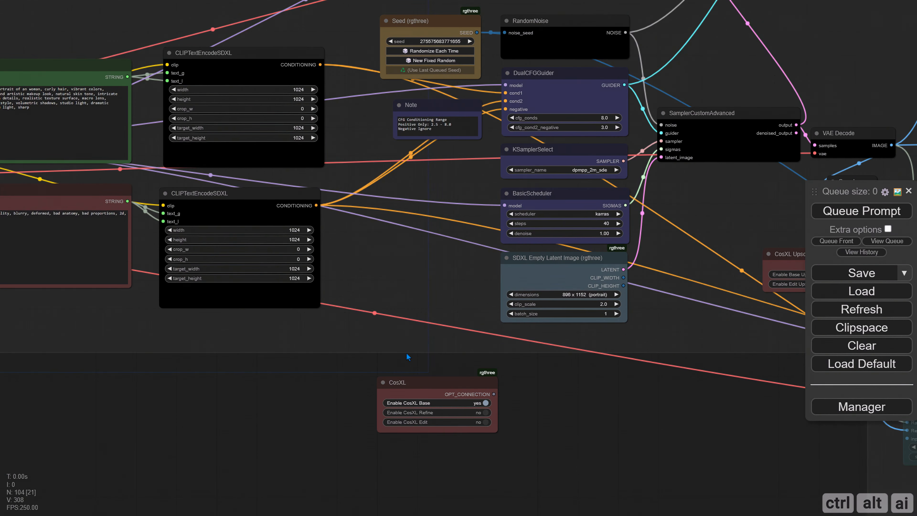
{"action": "left_click_drag", "start_coordinate": [588, 417], "coordinate": [430, 404]}
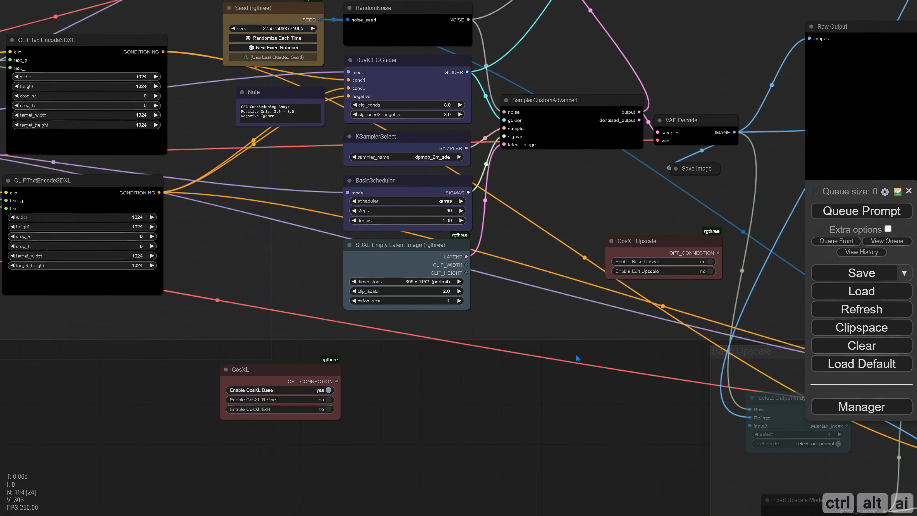
{"action": "left_click_drag", "start_coordinate": [493, 415], "coordinate": [687, 419]}
- Set the Model Switch (1 or 2) value to 2 to use the cosxl checkpoint
{"action": "scroll", "coordinate": [249, 400], "scroll_direction": "down", "scroll_amount": 3}
{"action": "left_click_drag", "start_coordinate": [221, 400], "coordinate": [529, 412]}
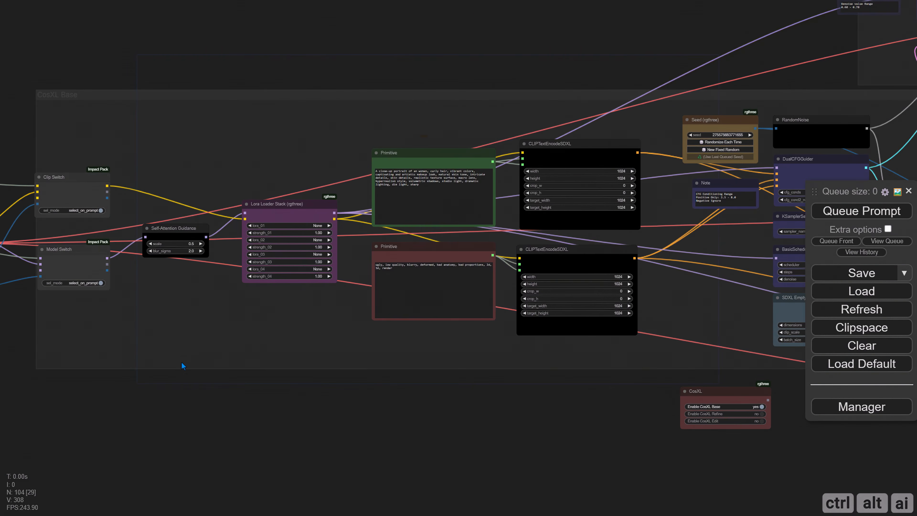
{"action": "left_click_drag", "start_coordinate": [142, 379], "coordinate": [269, 382]}
{"action": "scroll", "coordinate": [224, 325], "scroll_direction": "up", "scroll_amount": 4}
{"action": "left_click_drag", "start_coordinate": [96, 334], "coordinate": [246, 333]}
{"action": "scroll", "coordinate": [180, 330], "scroll_direction": "up", "scroll_amount": 3}
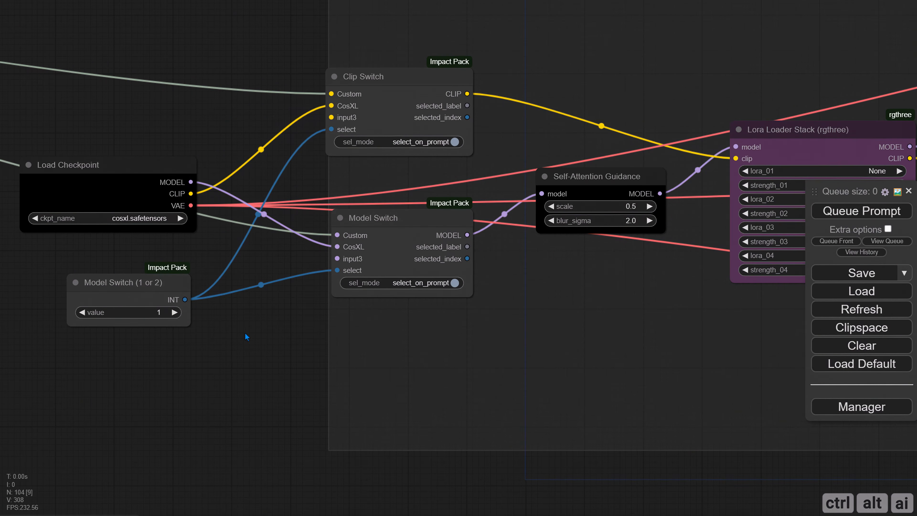
{"action": "left_click", "coordinate": [175, 312]}
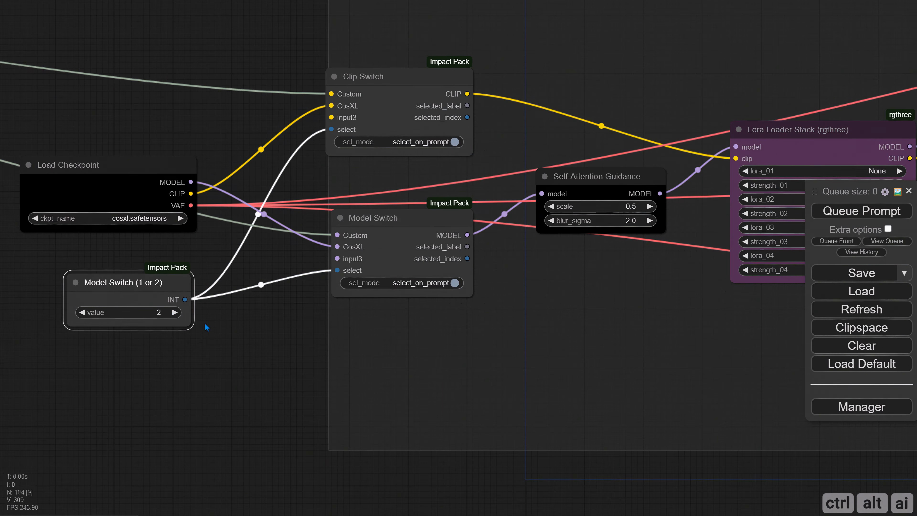
- Queue the prompt with the cosxl checkpoint and view the generated image in Raw Output
{"action": "scroll", "coordinate": [218, 327], "scroll_direction": "down", "scroll_amount": 4}
{"action": "left_click_drag", "start_coordinate": [234, 330], "coordinate": [209, 328]}
{"action": "left_click_drag", "start_coordinate": [516, 353], "coordinate": [90, 346]}
{"action": "scroll", "coordinate": [535, 350], "scroll_direction": "down", "scroll_amount": 2}
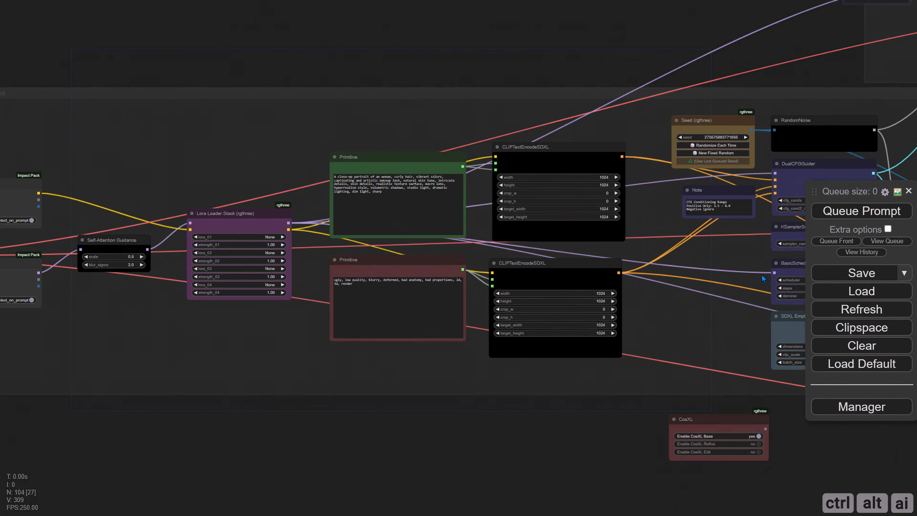
{"action": "left_click", "coordinate": [839, 216]}
{"action": "left_click_drag", "start_coordinate": [744, 261], "coordinate": [350, 260]}
{"action": "scroll", "coordinate": [349, 260], "scroll_direction": "up", "scroll_amount": 2}
{"action": "left_click_drag", "start_coordinate": [666, 269], "coordinate": [310, 259]}
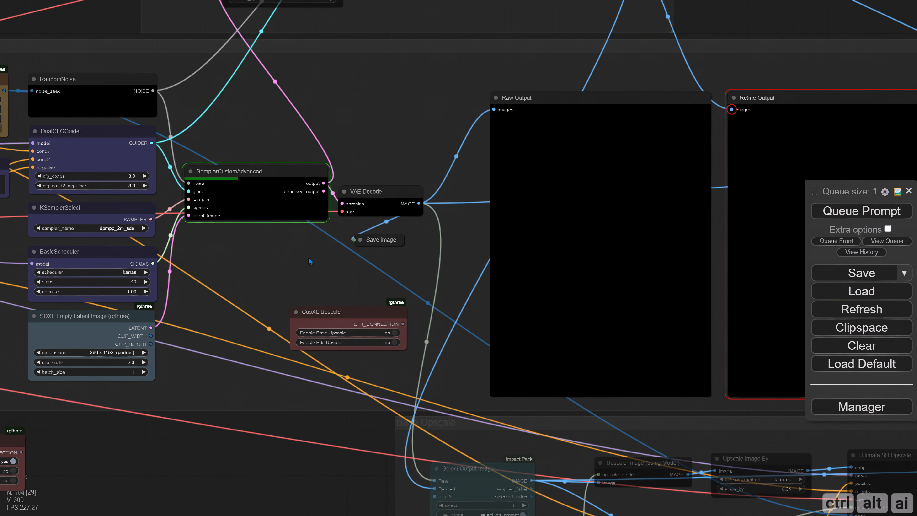
{"action": "scroll", "coordinate": [309, 257], "scroll_direction": "down", "scroll_amount": 1}
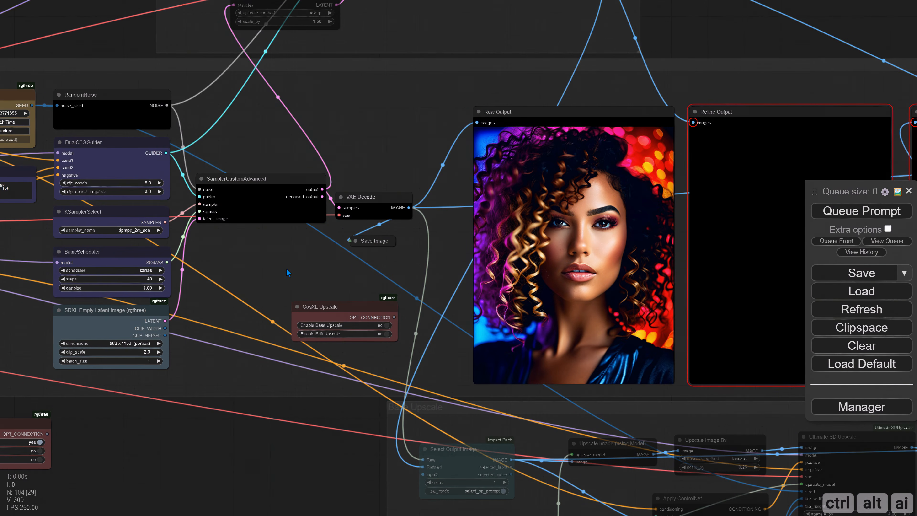
- Set the Model Switch (1 or 2) value to 1 to use the custom merged model
{"action": "scroll", "coordinate": [286, 268], "scroll_direction": "down", "scroll_amount": 3}
{"action": "left_click_drag", "start_coordinate": [279, 270], "coordinate": [558, 264]}
{"action": "left_click_drag", "start_coordinate": [286, 305], "coordinate": [623, 280]}
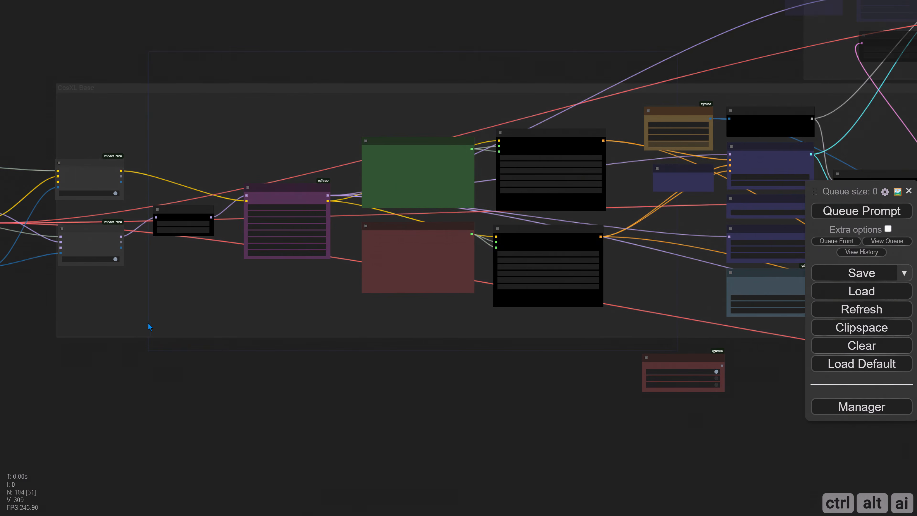
{"action": "left_click_drag", "start_coordinate": [67, 316], "coordinate": [477, 336]}
{"action": "scroll", "coordinate": [389, 326], "scroll_direction": "up", "scroll_amount": 6}
{"action": "left_click_drag", "start_coordinate": [383, 335], "coordinate": [461, 349]}
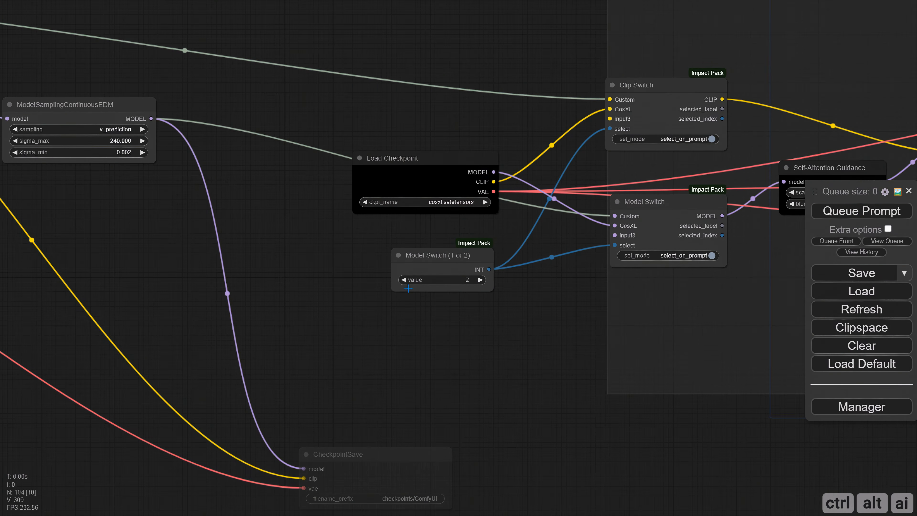
{"action": "left_click", "coordinate": [405, 280]}
{"action": "left_click", "coordinate": [424, 311]}
- Queue the prompt with the custom merged model and examine the portrait in Raw Output
{"action": "left_click_drag", "start_coordinate": [343, 328], "coordinate": [518, 325]}
{"action": "left_click_drag", "start_coordinate": [372, 281], "coordinate": [185, 294]}
{"action": "scroll", "coordinate": [507, 269], "scroll_direction": "down", "scroll_amount": 4}
{"action": "left_click_drag", "start_coordinate": [445, 341], "coordinate": [112, 341]}
{"action": "scroll", "coordinate": [333, 305], "scroll_direction": "up", "scroll_amount": 3}
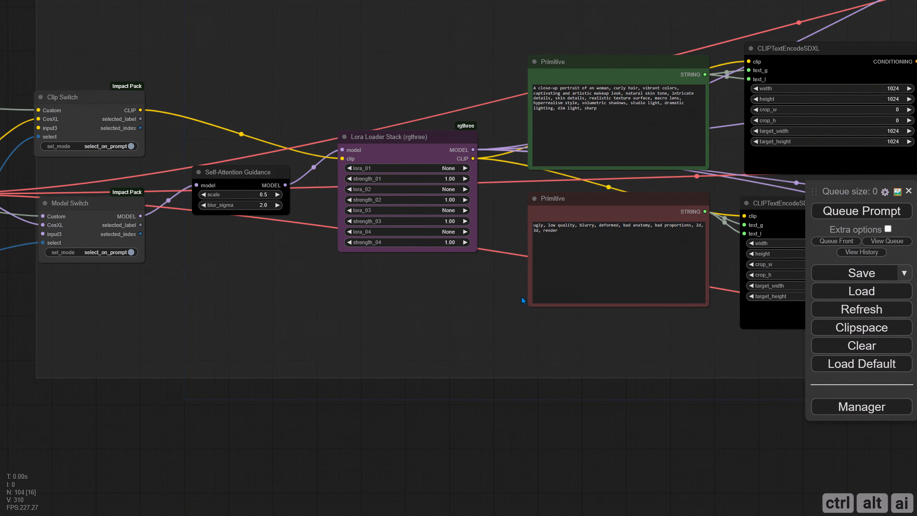
{"action": "left_click", "coordinate": [851, 217]}
{"action": "scroll", "coordinate": [365, 373], "scroll_direction": "down", "scroll_amount": 10}
{"action": "left_click_drag", "start_coordinate": [346, 395], "coordinate": [653, 359]}
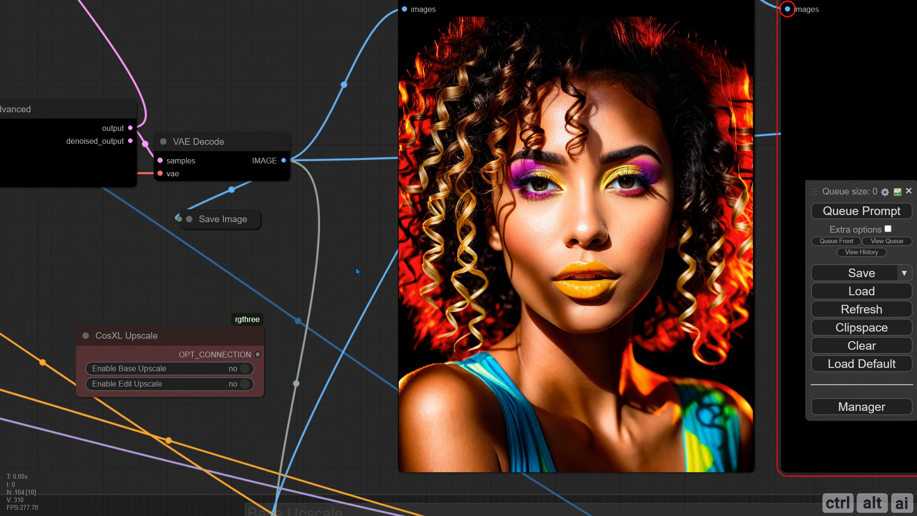
{"action": "scroll", "coordinate": [349, 259], "scroll_direction": "down", "scroll_amount": 3}
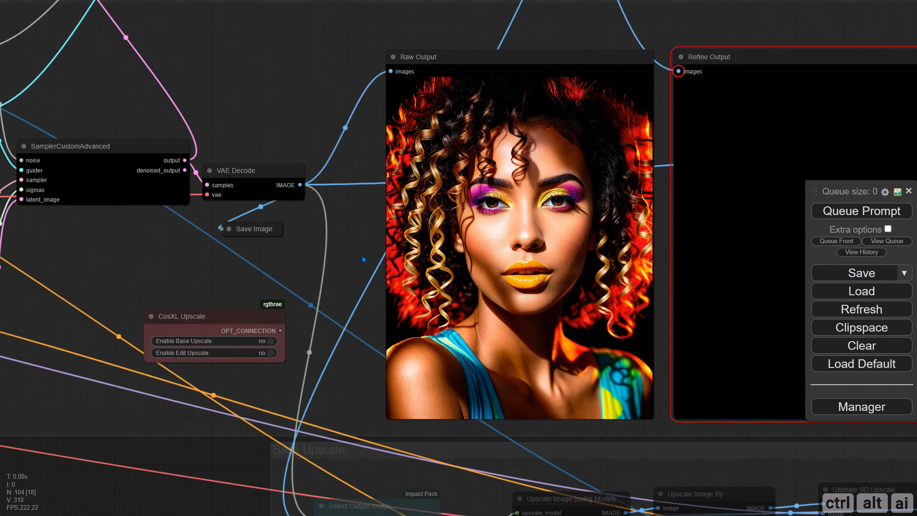
- Change the KSamplerSelect sampler in the CosXL Base group to dpmpp_2m
{"action": "scroll", "coordinate": [266, 265], "scroll_direction": "down", "scroll_amount": 2}
{"action": "left_click_drag", "start_coordinate": [191, 267], "coordinate": [470, 276]}
{"action": "scroll", "coordinate": [389, 267], "scroll_direction": "down", "scroll_amount": 2}
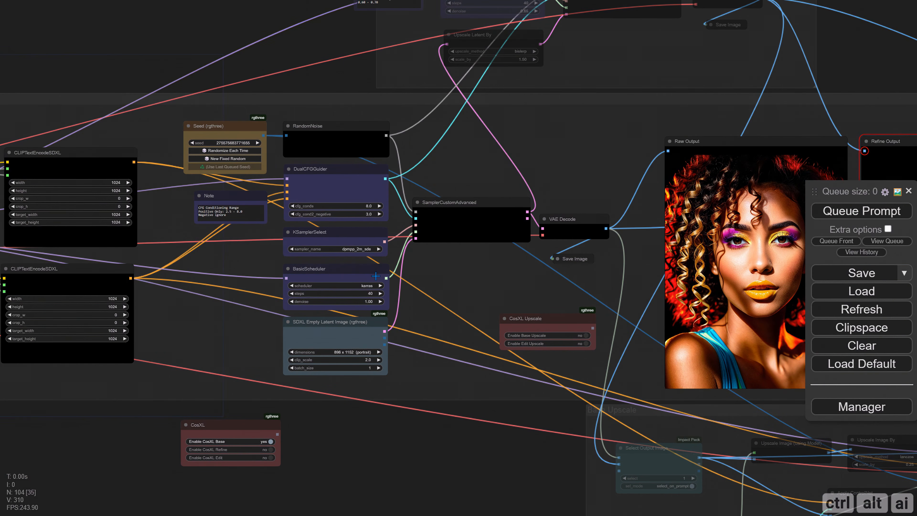
{"action": "left_click_drag", "start_coordinate": [187, 313], "coordinate": [246, 319]}
{"action": "scroll", "coordinate": [279, 306], "scroll_direction": "up", "scroll_amount": 1}
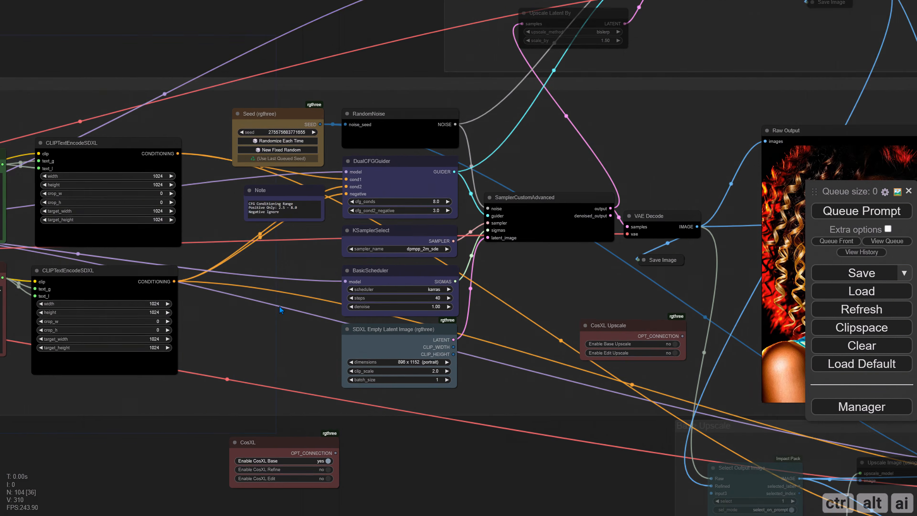
{"action": "scroll", "coordinate": [542, 278], "scroll_direction": "up", "scroll_amount": 1}
{"action": "left_click_drag", "start_coordinate": [542, 278], "coordinate": [437, 278]}
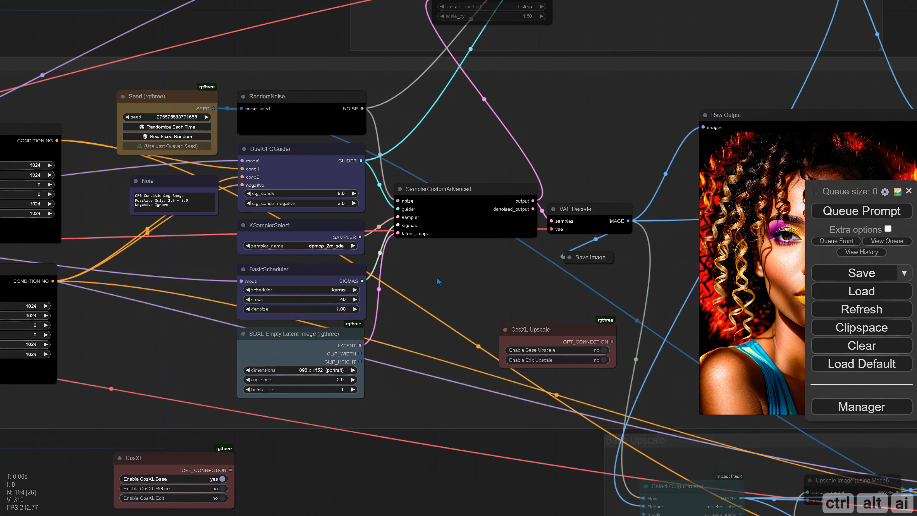
{"action": "scroll", "coordinate": [408, 273], "scroll_direction": "up", "scroll_amount": 2}
{"action": "left_click", "coordinate": [313, 241]}
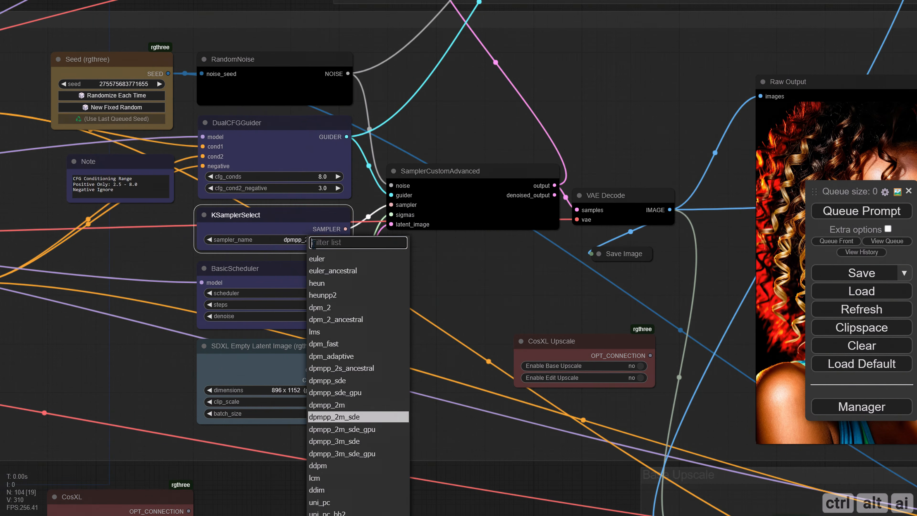
{"action": "left_click", "coordinate": [346, 405]}
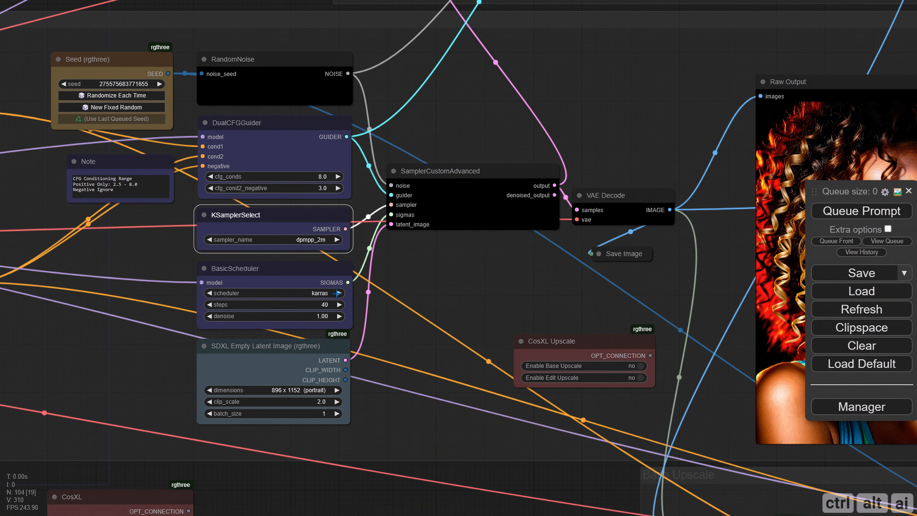
- Set the BasicScheduler steps to 35 and the DualCFGGuider cfg_conds to 5
{"action": "left_click", "coordinate": [324, 305]}
{"action": "type", "text": "35"}
{"action": "key", "text": "Return"}
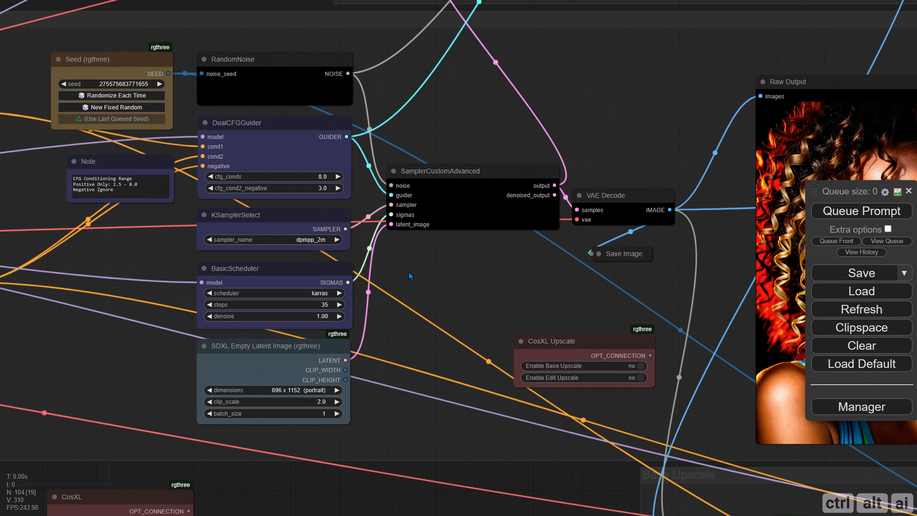
{"action": "left_click", "coordinate": [322, 177]}
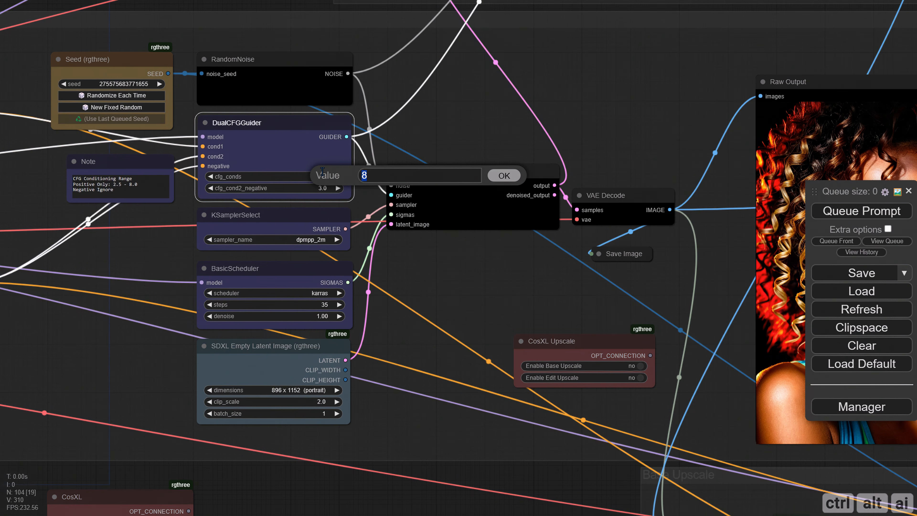
{"action": "type", "text": "5"}
{"action": "key", "text": "Return"}
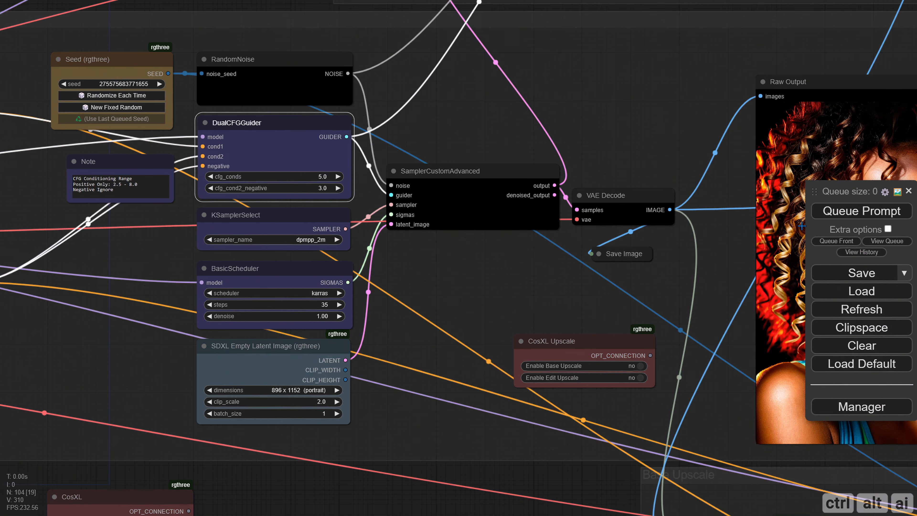
- Queue the prompt with the updated sampler settings and examine the new portrait in Raw Output
{"action": "left_click", "coordinate": [830, 212]}
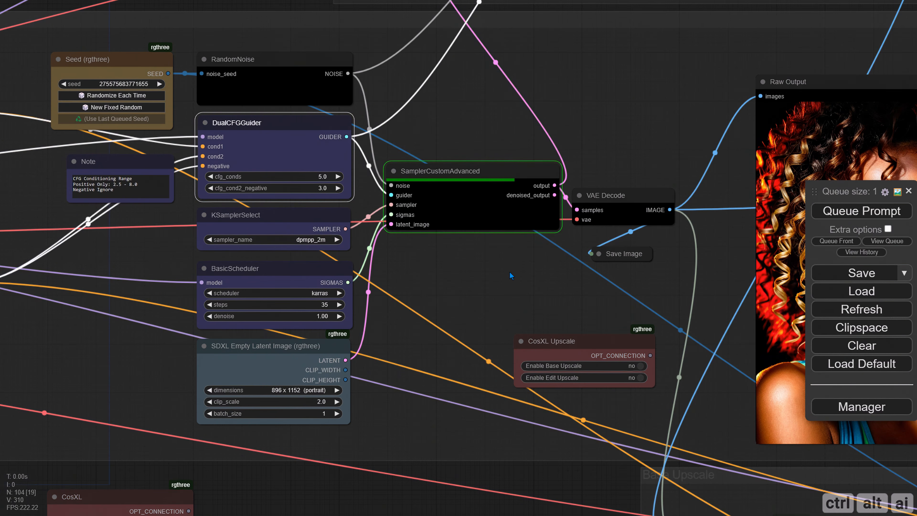
{"action": "left_click_drag", "start_coordinate": [435, 268], "coordinate": [221, 284]}
{"action": "scroll", "coordinate": [289, 264], "scroll_direction": "down", "scroll_amount": 1}
{"action": "scroll", "coordinate": [331, 284], "scroll_direction": "up", "scroll_amount": 2}
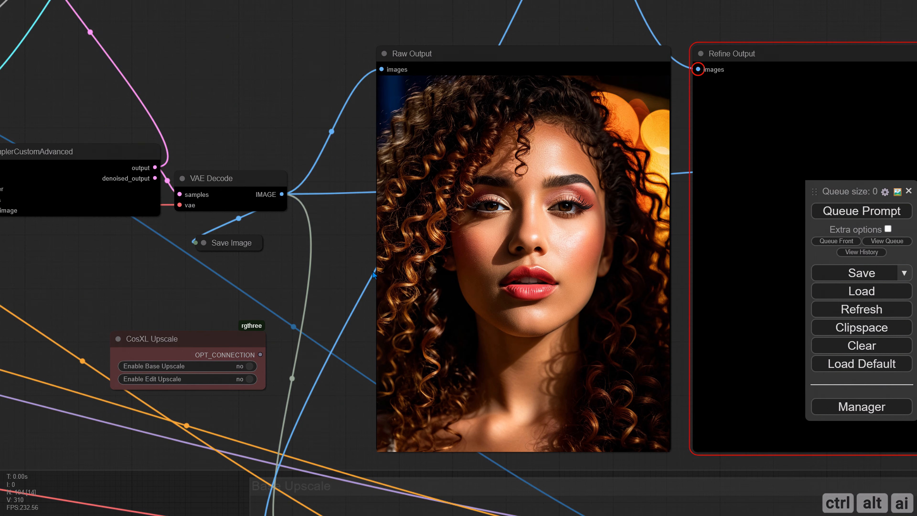
- Compare the colours of the refined and upscaled portraits in the two neighbouring Preview Image nodes
{"action": "scroll", "coordinate": [372, 271], "scroll_direction": "down", "scroll_amount": 4}
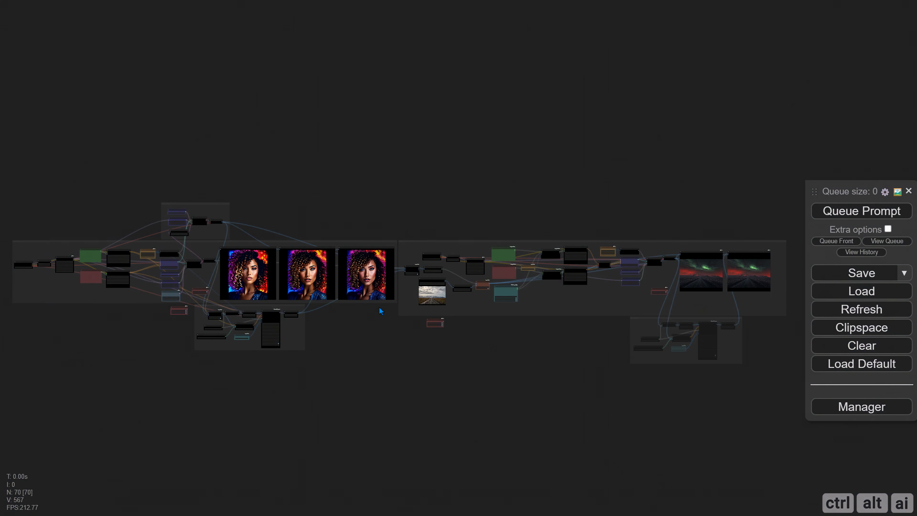
{"action": "scroll", "coordinate": [379, 306], "scroll_direction": "up", "scroll_amount": 10}
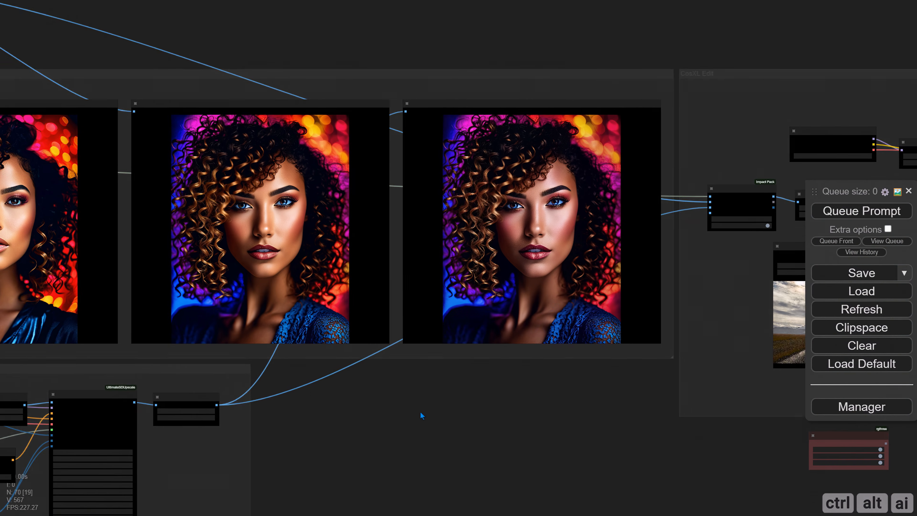
{"action": "left_click_drag", "start_coordinate": [408, 408], "coordinate": [378, 480]}
{"action": "scroll", "coordinate": [364, 416], "scroll_direction": "up", "scroll_amount": 2}
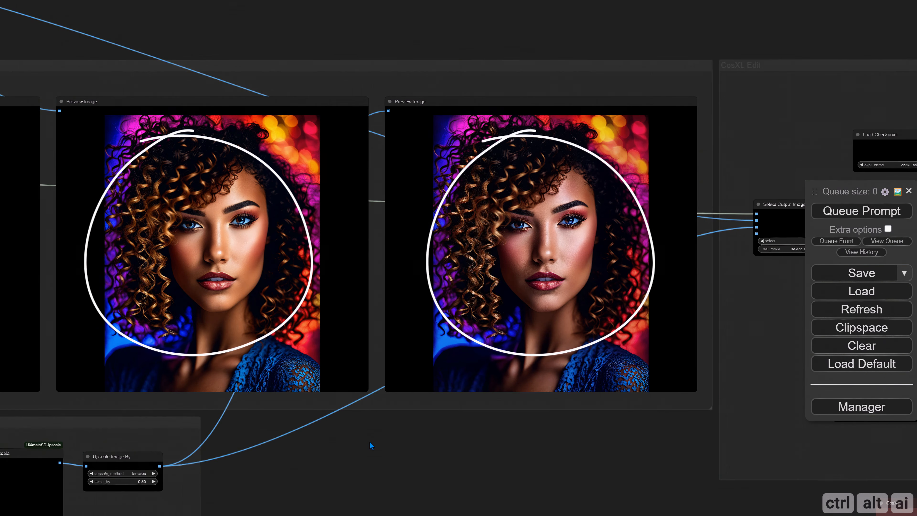
{"action": "left_click_drag", "start_coordinate": [370, 441], "coordinate": [407, 332]}
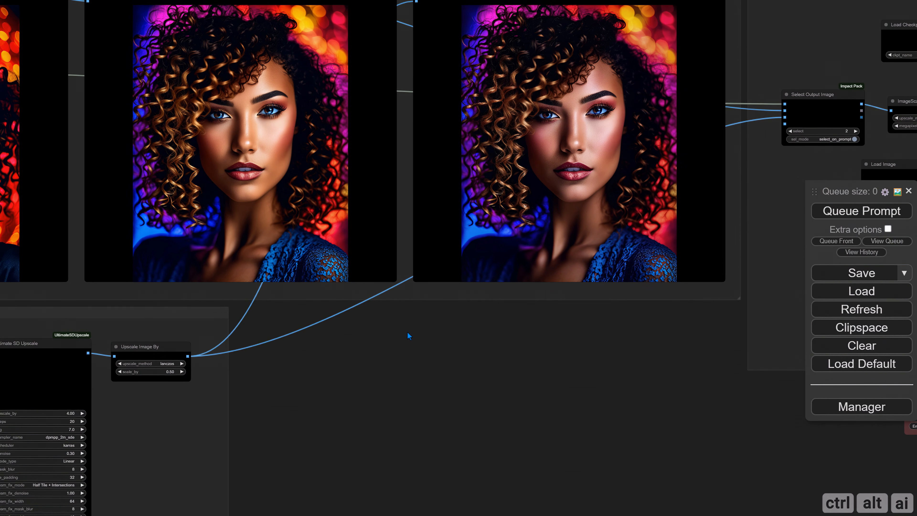
- Search the Manager's custom node list for "kj" to check the KJNodes for ComfyUI pack, and close the list
{"action": "left_click", "coordinate": [857, 410]}
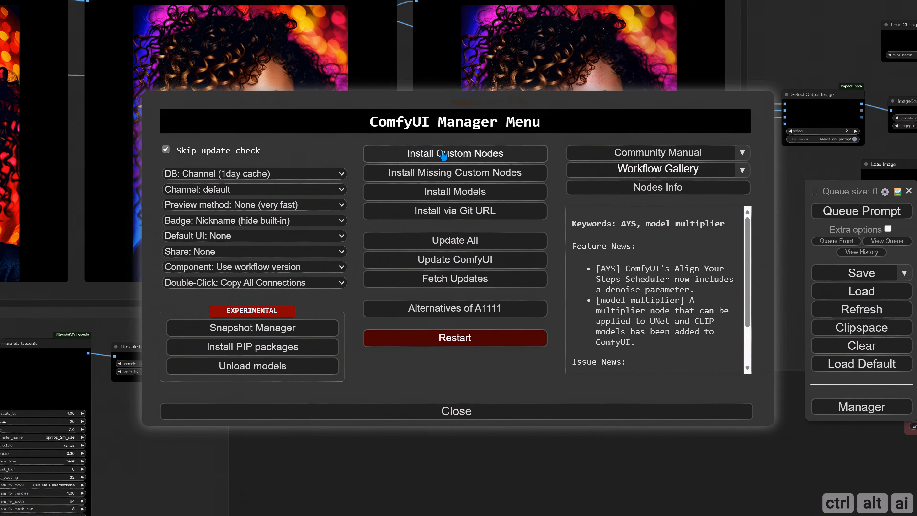
{"action": "left_click", "coordinate": [450, 155]}
{"action": "left_click", "coordinate": [664, 65]}
{"action": "type", "text": "kj"}
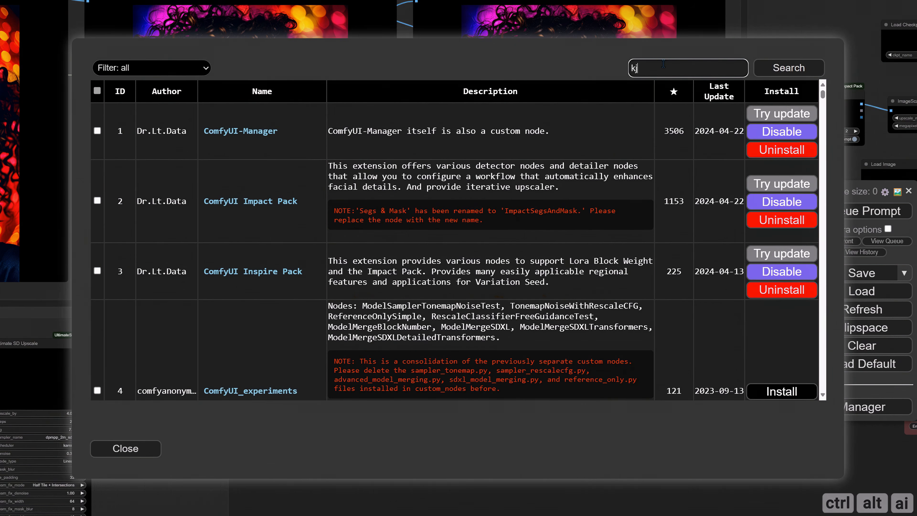
{"action": "key", "text": "Return"}
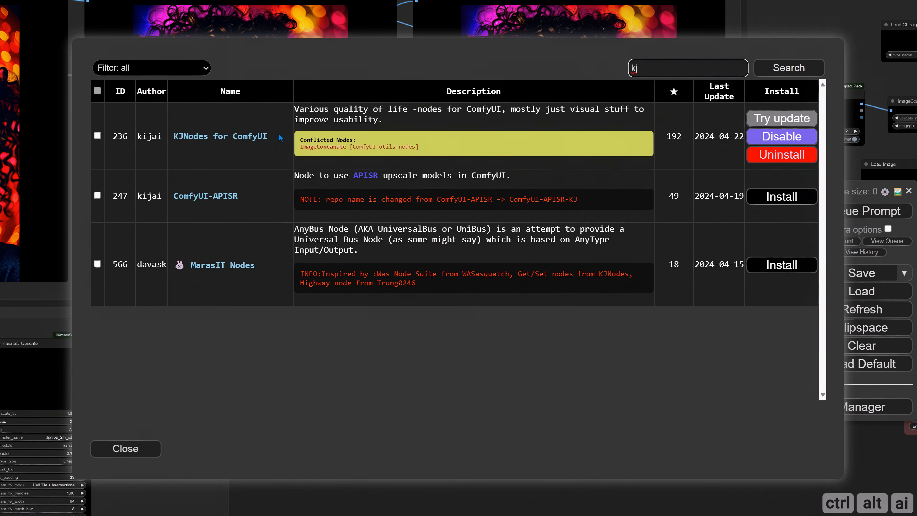
{"action": "left_click", "coordinate": [130, 453]}
{"action": "left_click", "coordinate": [344, 411]}
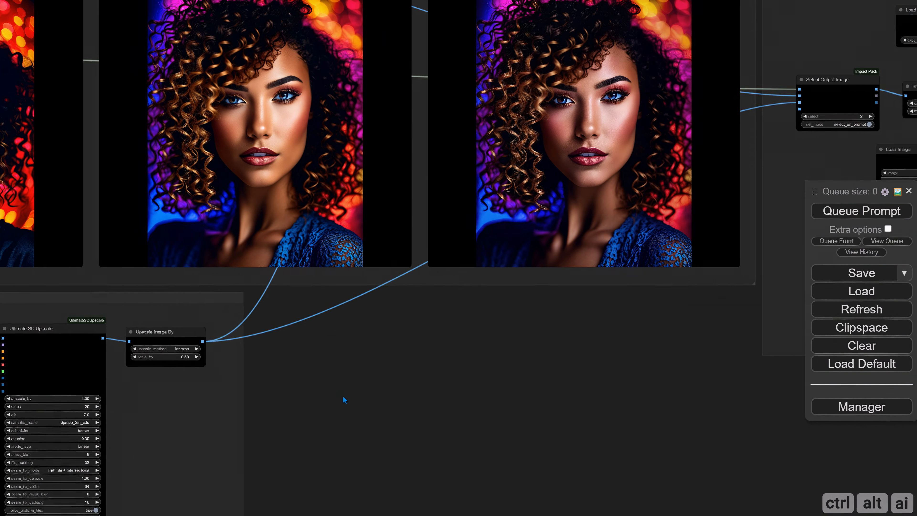
- Add a ColorMatch node below the Upscale Image By node that follows Ultimate SD Upscale
{"action": "scroll", "coordinate": [202, 341], "scroll_direction": "up", "scroll_amount": 2}
{"action": "double_click", "coordinate": [202, 342]}
{"action": "type", "text": "colorma"}
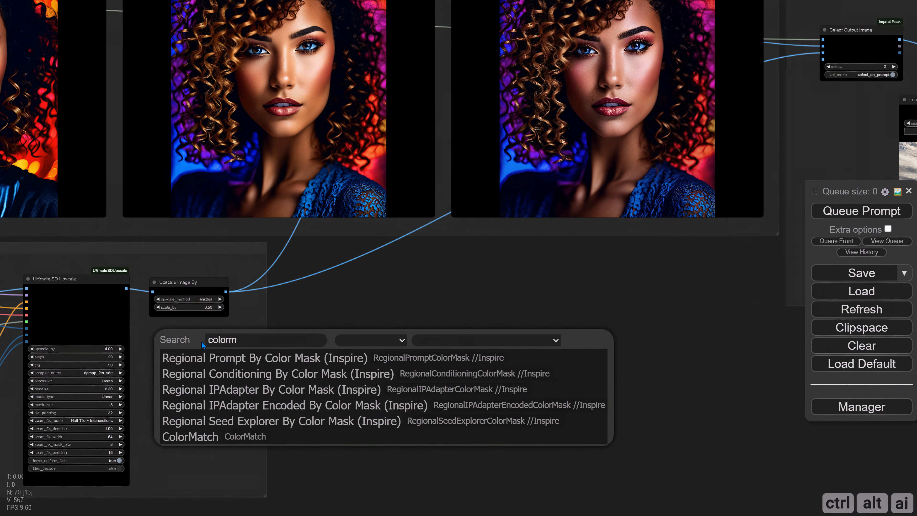
{"action": "left_click", "coordinate": [195, 437]}
{"action": "scroll", "coordinate": [241, 373], "scroll_direction": "up", "scroll_amount": 2}
{"action": "left_click_drag", "start_coordinate": [224, 410], "coordinate": [394, 408]}
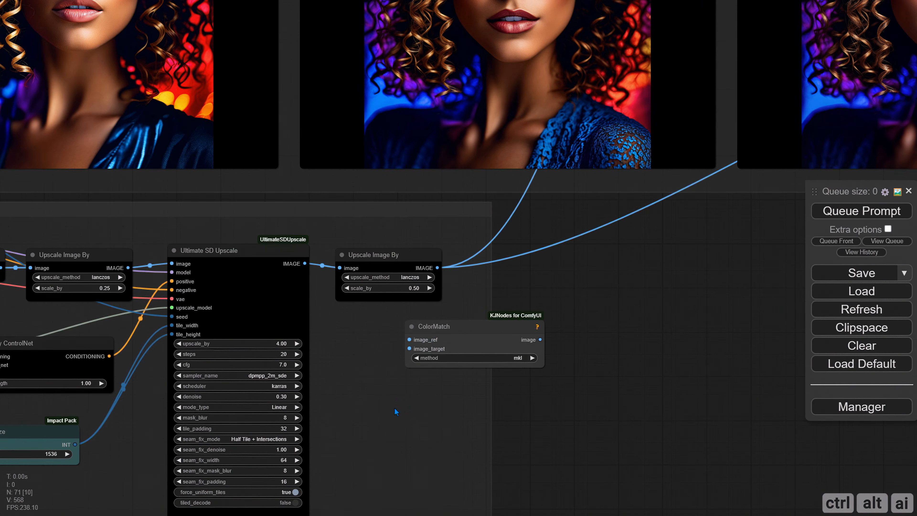
- Connect the IMAGE output of Select Output Image in the Base Upscale group to ColorMatch's image_ref input
{"action": "left_click_drag", "start_coordinate": [455, 427], "coordinate": [669, 384]}
{"action": "scroll", "coordinate": [258, 395], "scroll_direction": "down", "scroll_amount": 2}
{"action": "left_click_drag", "start_coordinate": [52, 314], "coordinate": [100, 330]}
{"action": "scroll", "coordinate": [271, 317], "scroll_direction": "up", "scroll_amount": 2}
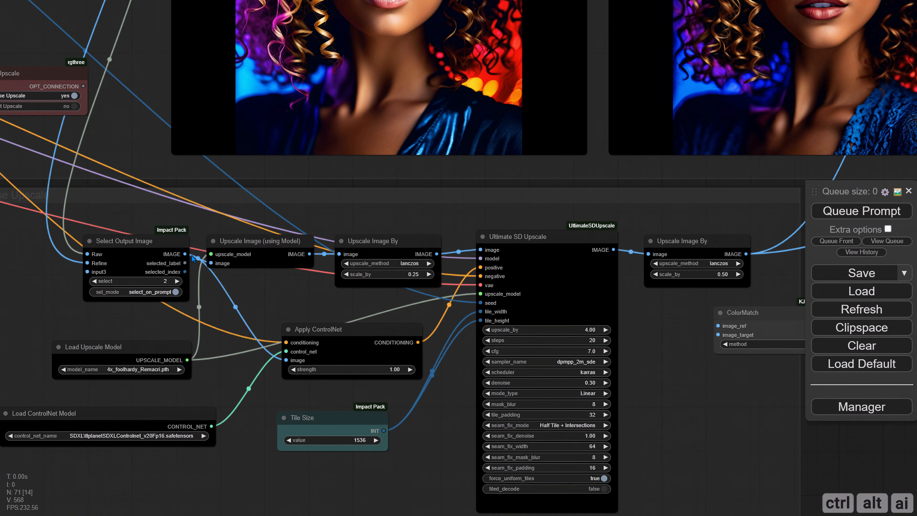
{"action": "left_click_drag", "start_coordinate": [185, 254], "coordinate": [719, 326]}
- Connect the 0.50-scale Upscale Image By output to ColorMatch's image_target and set its method to hm-mvgd-hm
{"action": "left_click_drag", "start_coordinate": [720, 391], "coordinate": [356, 411]}
{"action": "left_click_drag", "start_coordinate": [382, 274], "coordinate": [355, 354]}
{"action": "left_click_drag", "start_coordinate": [429, 333], "coordinate": [362, 333]}
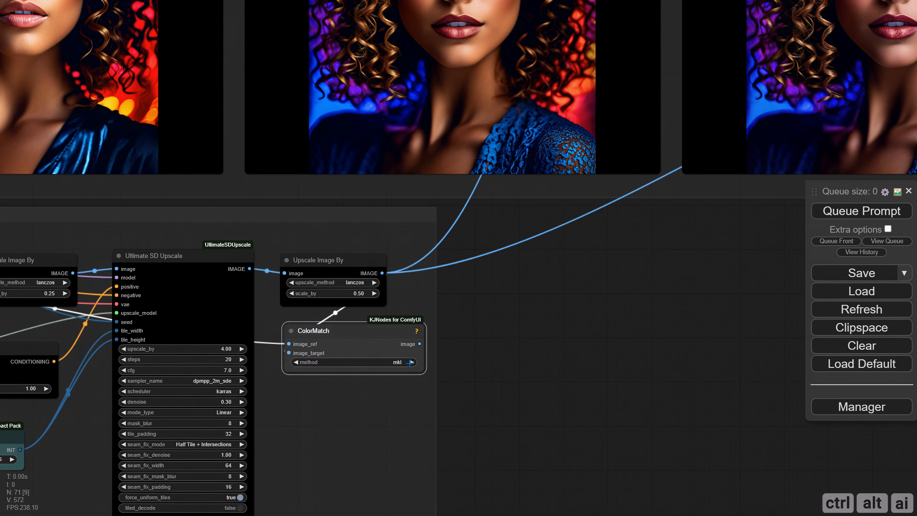
{"action": "left_click", "coordinate": [380, 362]}
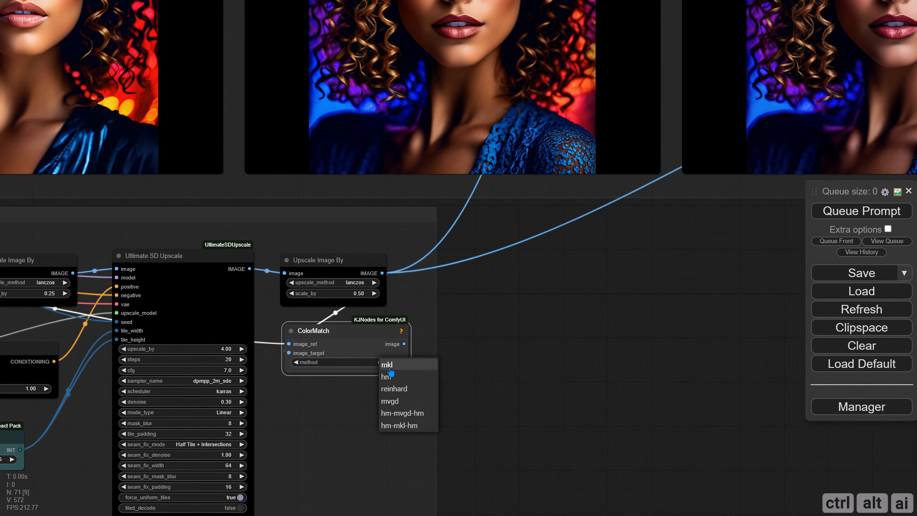
{"action": "left_click", "coordinate": [411, 415]}
{"action": "scroll", "coordinate": [335, 398], "scroll_direction": "down", "scroll_amount": 2}
{"action": "scroll", "coordinate": [288, 417], "scroll_direction": "down", "scroll_amount": 3}
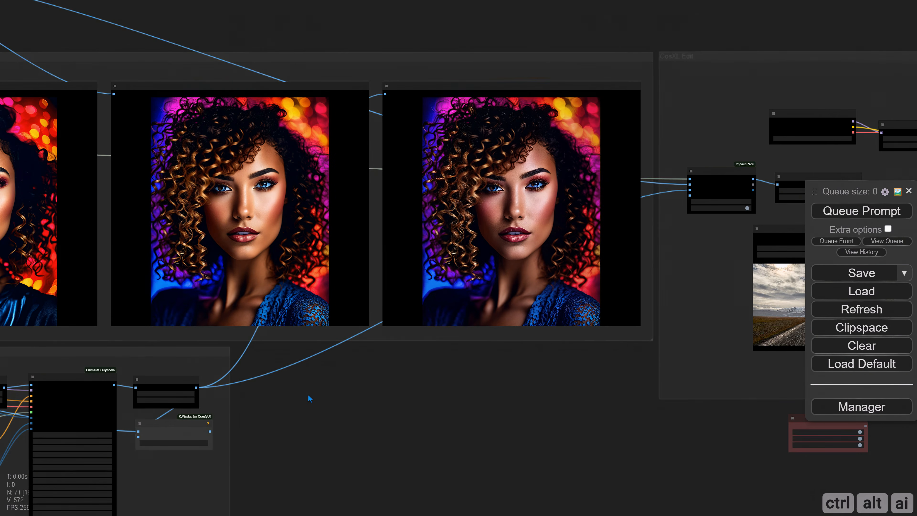
- Duplicate the upscale Preview Image node below the originals and connect ColorMatch's image output to the copy
{"action": "left_click_drag", "start_coordinate": [406, 125], "coordinate": [347, 395], "text": "alt"}
{"action": "left_click_drag", "start_coordinate": [277, 384], "coordinate": [316, 292]}
{"action": "scroll", "coordinate": [316, 292], "scroll_direction": "up", "scroll_amount": 4}
{"action": "left_click_drag", "start_coordinate": [218, 360], "coordinate": [391, 268]}
{"action": "scroll", "coordinate": [308, 370], "scroll_direction": "down", "scroll_amount": 4}
{"action": "left_click_drag", "start_coordinate": [448, 316], "coordinate": [307, 342]}
- Queue the prompt and compare the colour-matched portrait with the refined and upscaled previews
{"action": "left_click", "coordinate": [862, 210]}
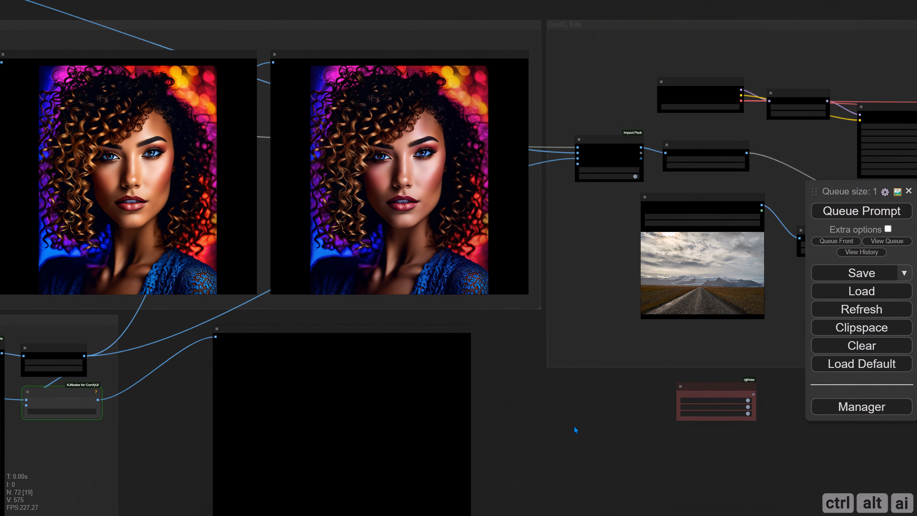
{"action": "left_click_drag", "start_coordinate": [254, 463], "coordinate": [344, 365]}
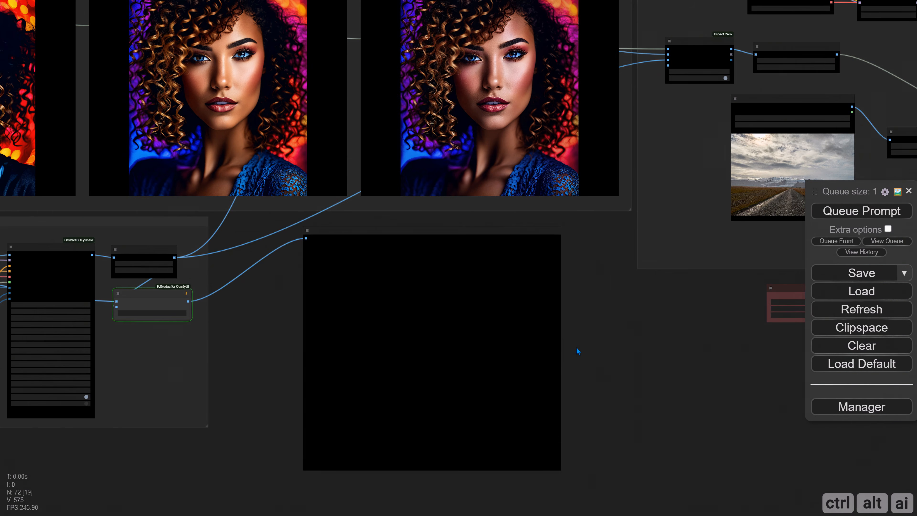
{"action": "left_click_drag", "start_coordinate": [586, 331], "coordinate": [571, 382]}
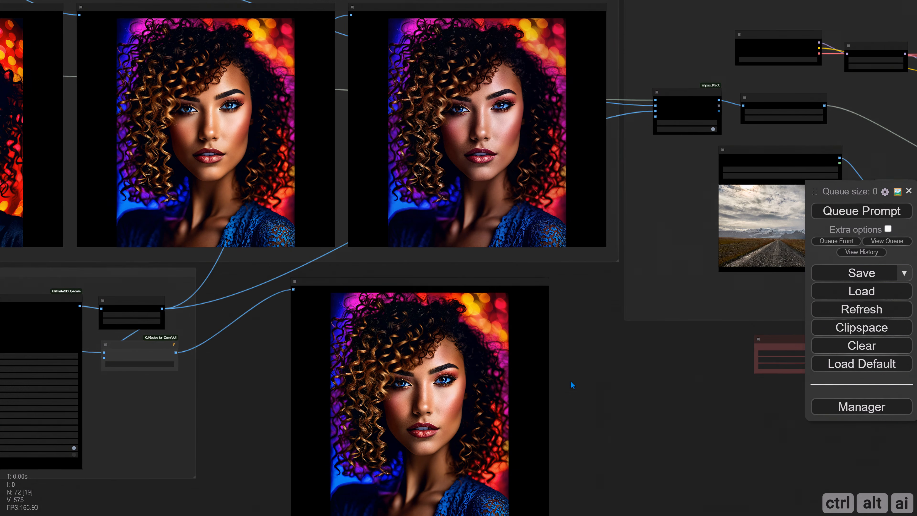
{"action": "left_click_drag", "start_coordinate": [571, 380], "coordinate": [569, 397]}
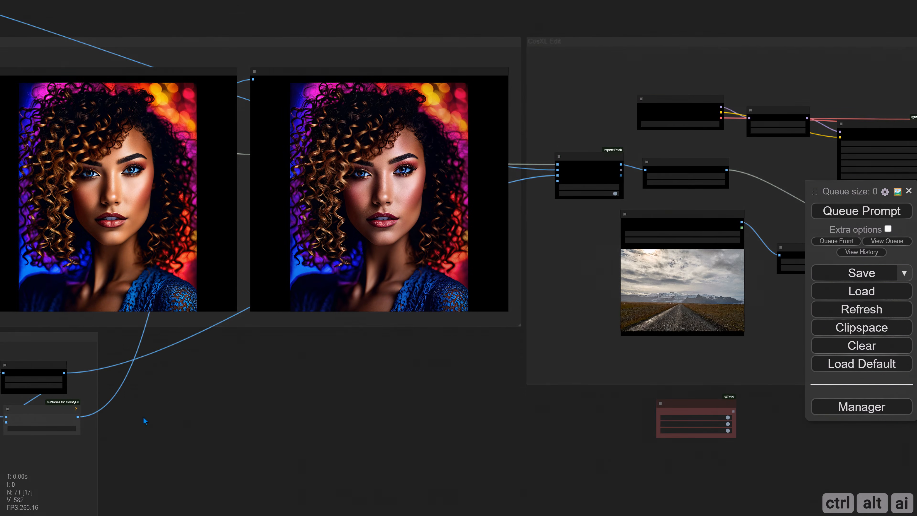
- Connect ColorMatch's image output to the Upscale input of Select Output Image in the CosXL Edit group
{"action": "scroll", "coordinate": [325, 399], "scroll_direction": "up", "scroll_amount": 3}
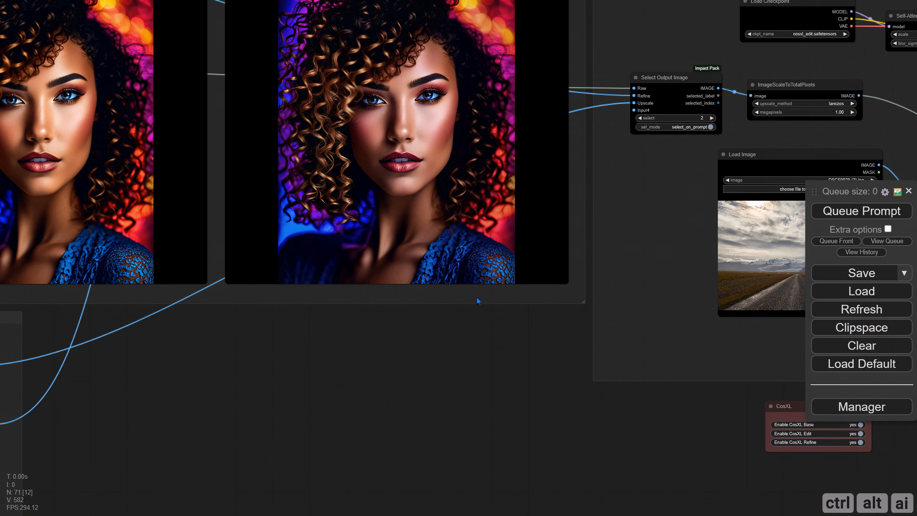
{"action": "left_click_drag", "start_coordinate": [352, 413], "coordinate": [423, 397]}
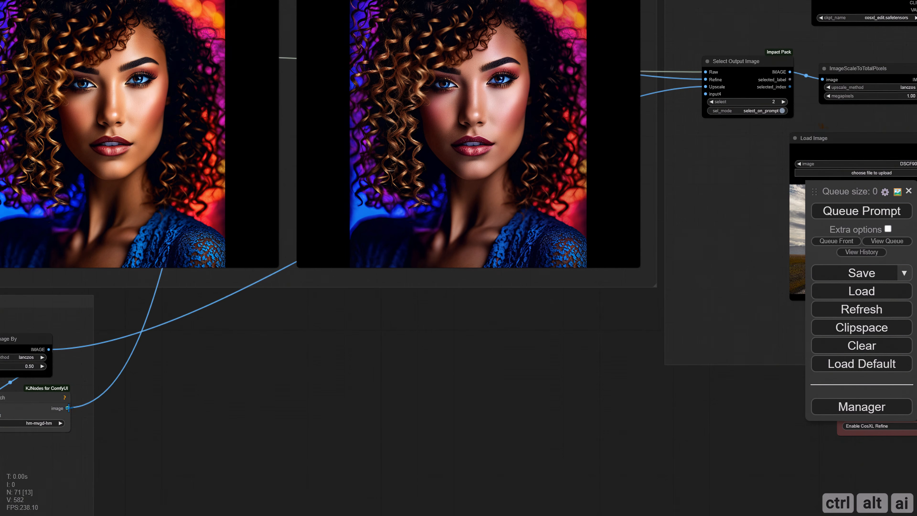
{"action": "left_click_drag", "start_coordinate": [68, 408], "coordinate": [706, 87]}
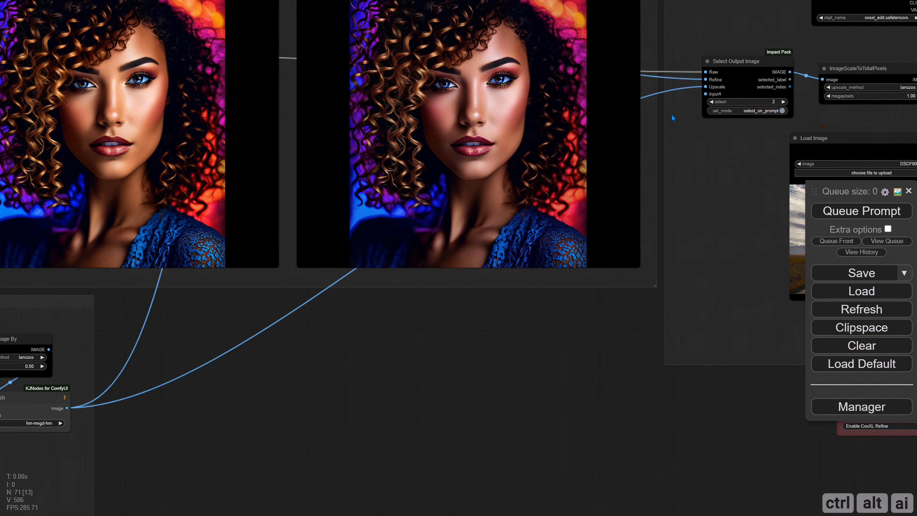
{"action": "scroll", "coordinate": [432, 384], "scroll_direction": "down", "scroll_amount": 3}
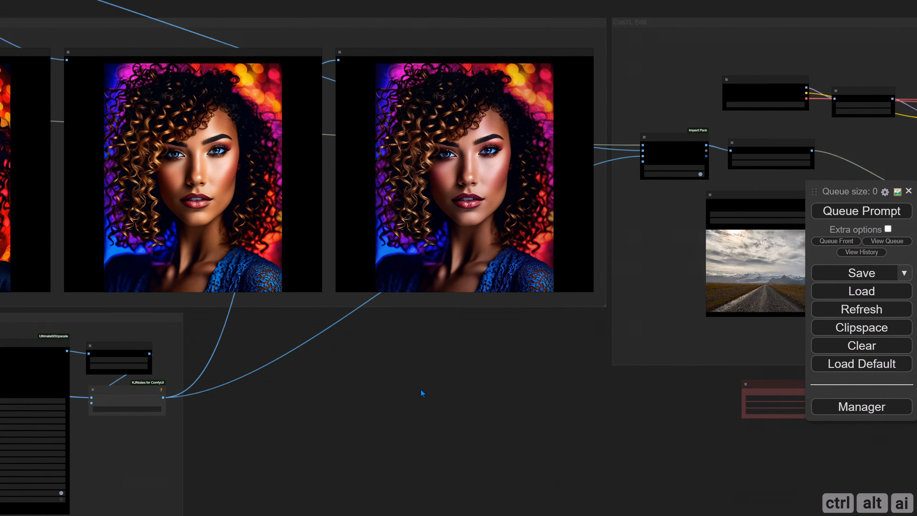
{"action": "left_click_drag", "start_coordinate": [421, 390], "coordinate": [418, 409]}
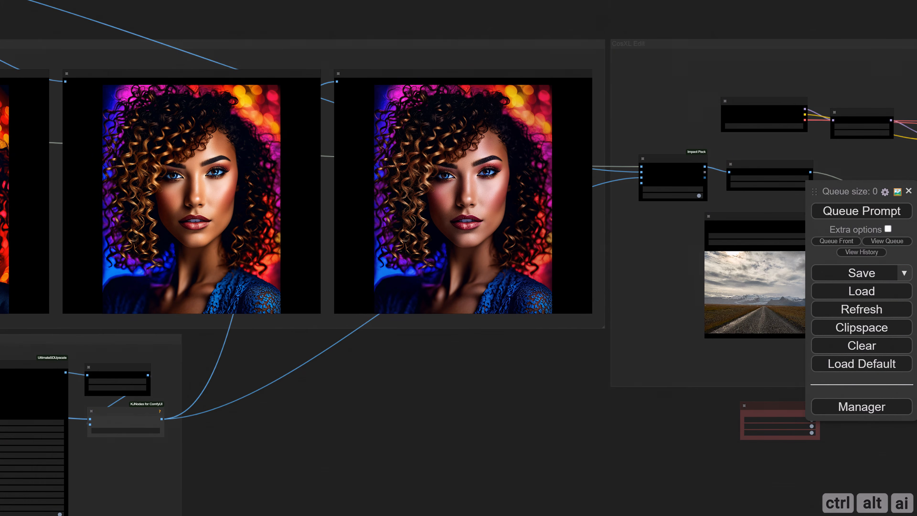